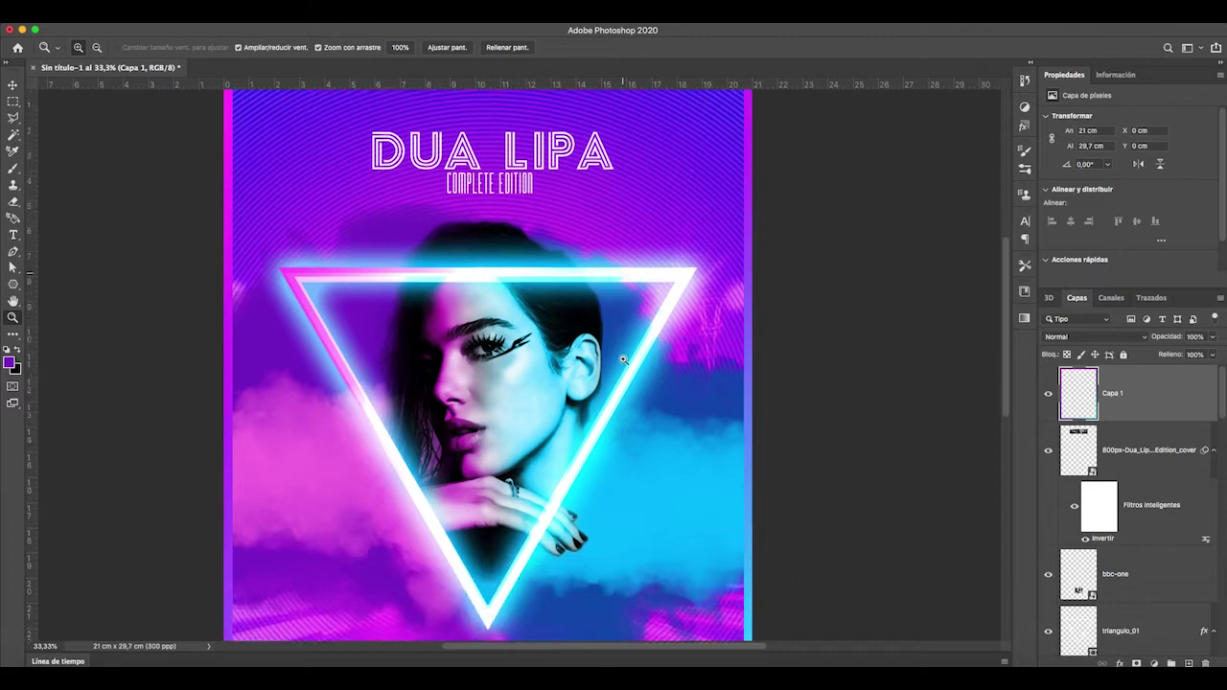
# Examine the finished concert poster up close, from the title and neon triangle portrait down to the channel logo and event text.
pyautogui.click(624, 360)
pyautogui.scroll(-3, 674, 381)
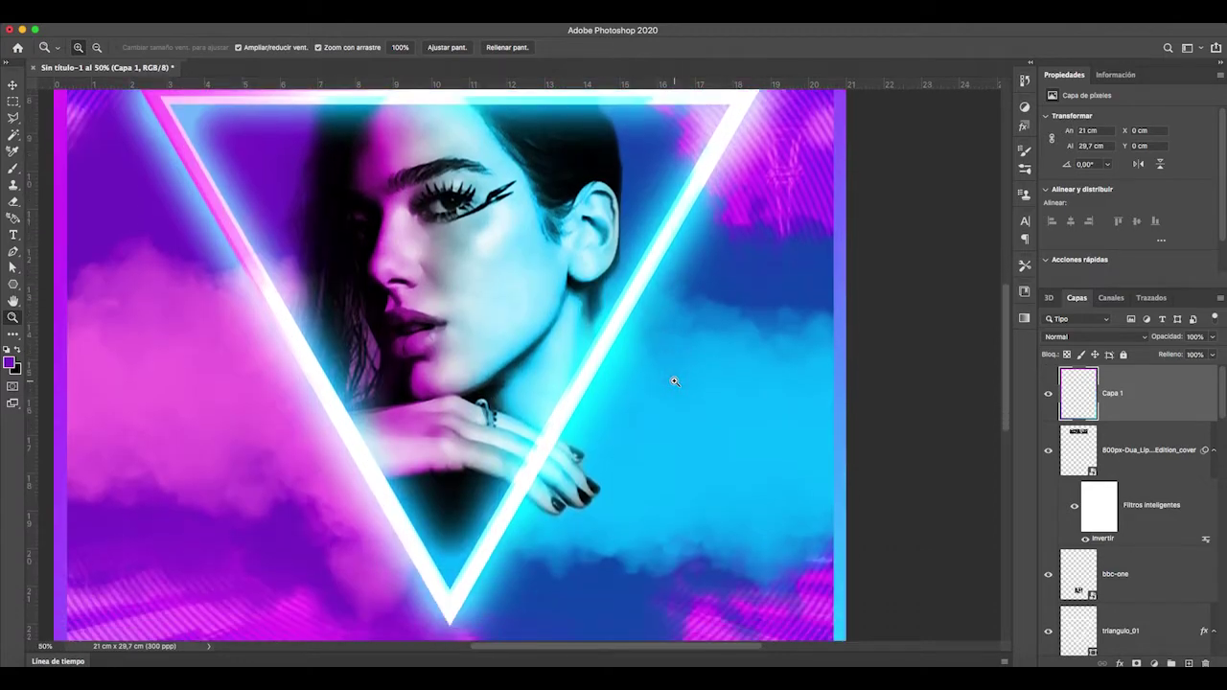
pyautogui.scroll(-2, 686, 381)
pyautogui.scroll(-8, 686, 381)
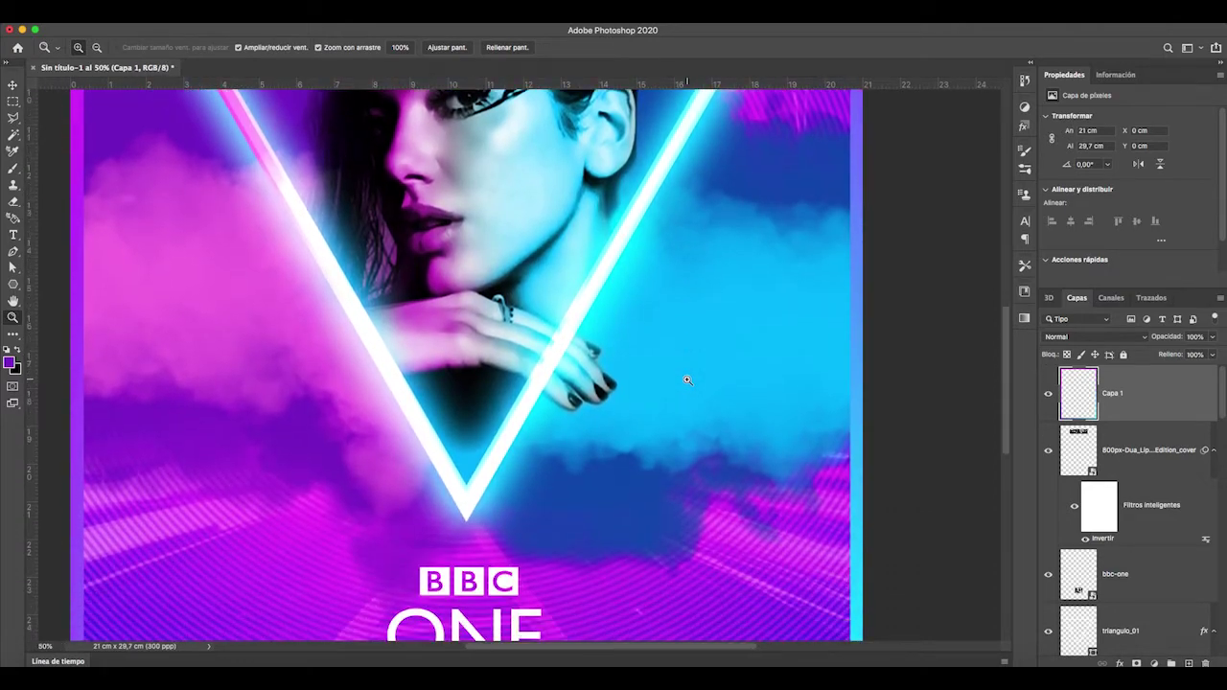
pyautogui.scroll(12, 686, 381)
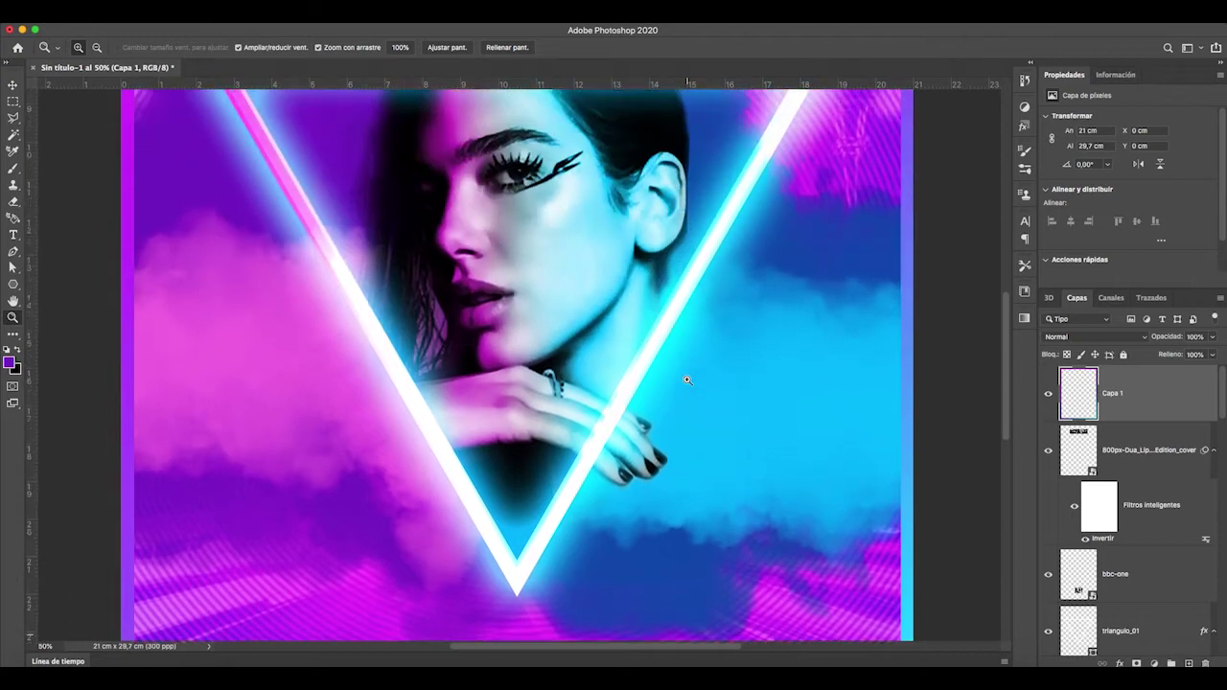
pyautogui.rightClick(645, 370)
pyautogui.click(682, 374)
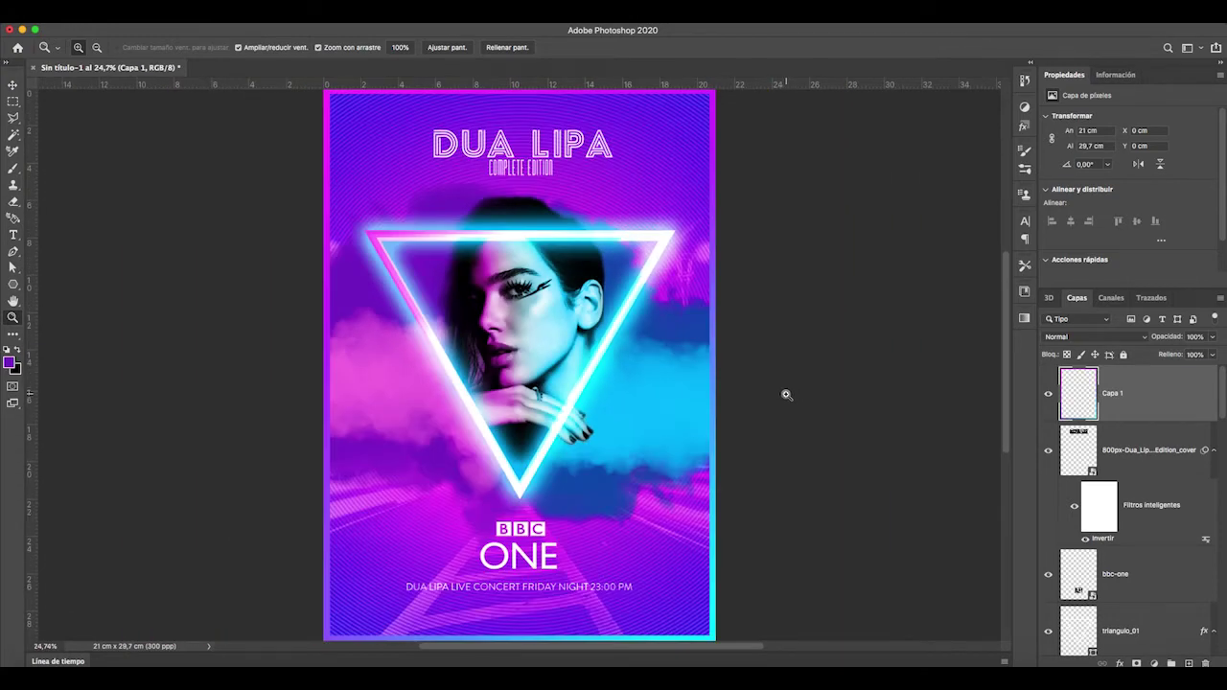
pyautogui.click(589, 422)
pyautogui.scroll(10, 590, 422)
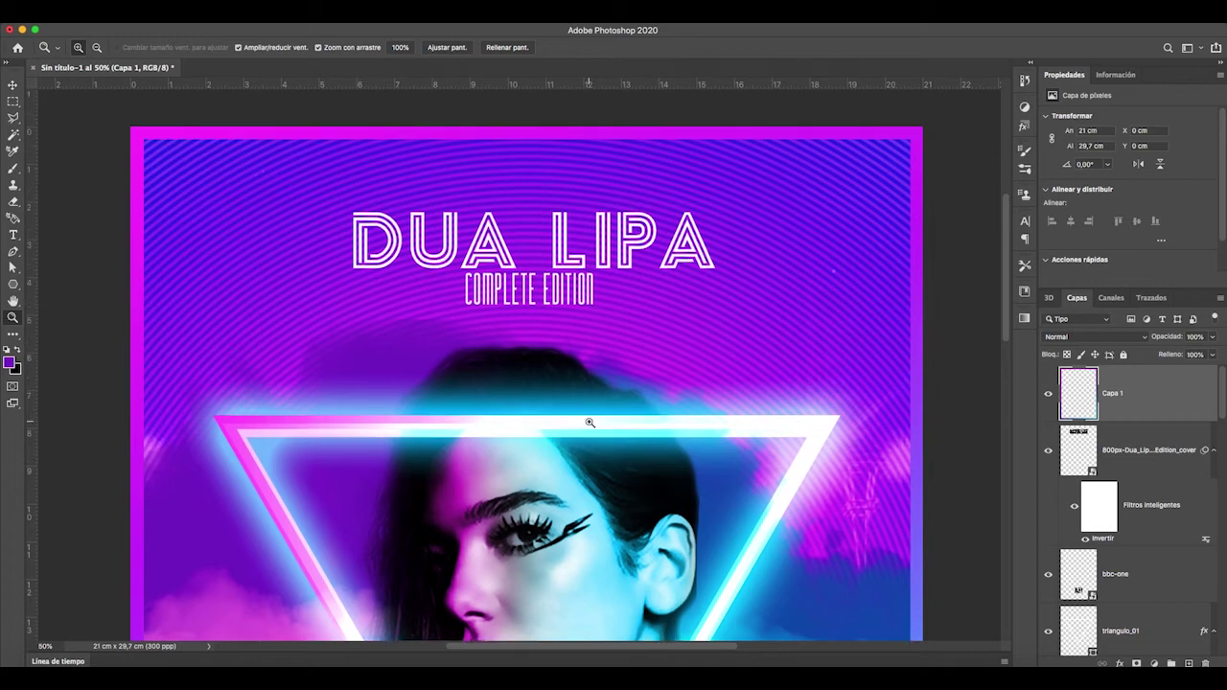
pyautogui.scroll(-10, 589, 423)
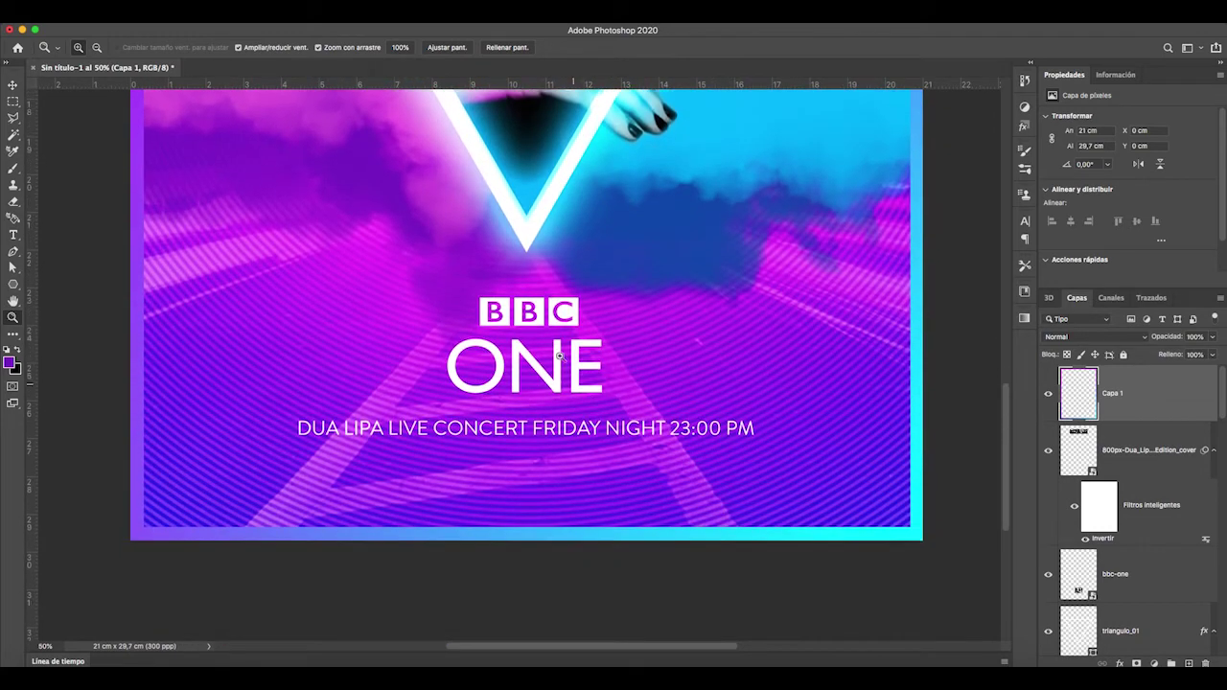
pyautogui.rightClick(546, 326)
pyautogui.click(567, 340)
pyautogui.rightClick(567, 286)
pyautogui.click(747, 324)
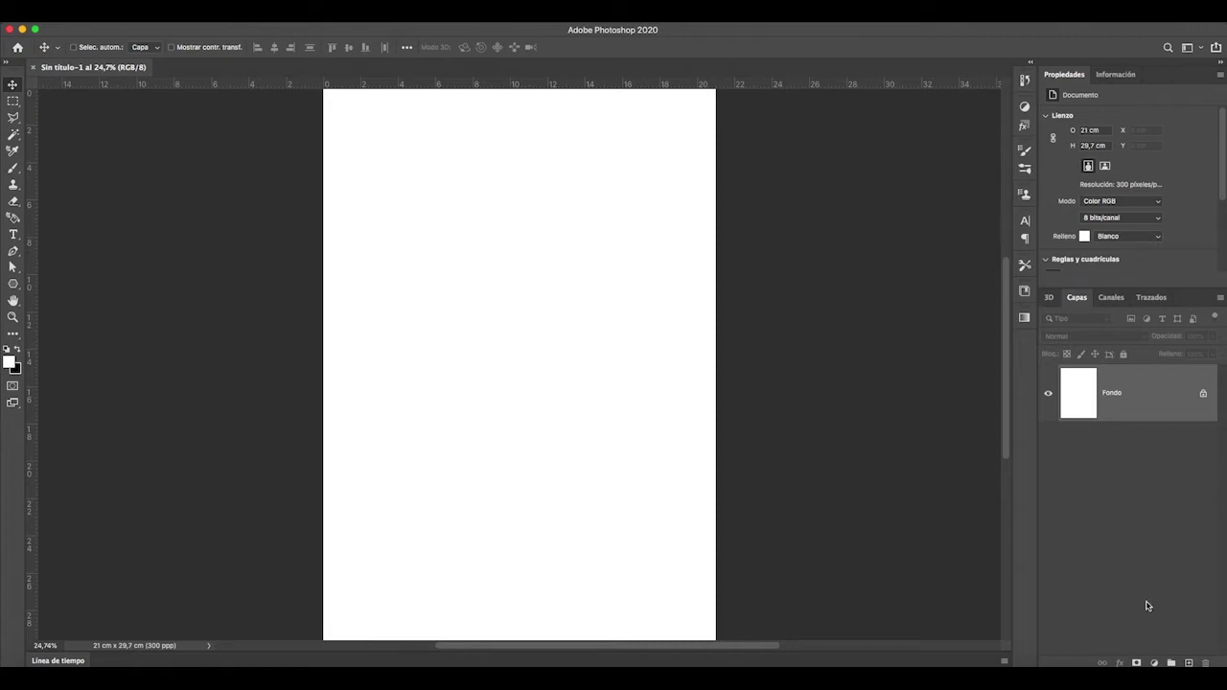
# Add a gradient fill layer above the background and set the gradient's starting colour to magenta.
pyautogui.click(1155, 663)
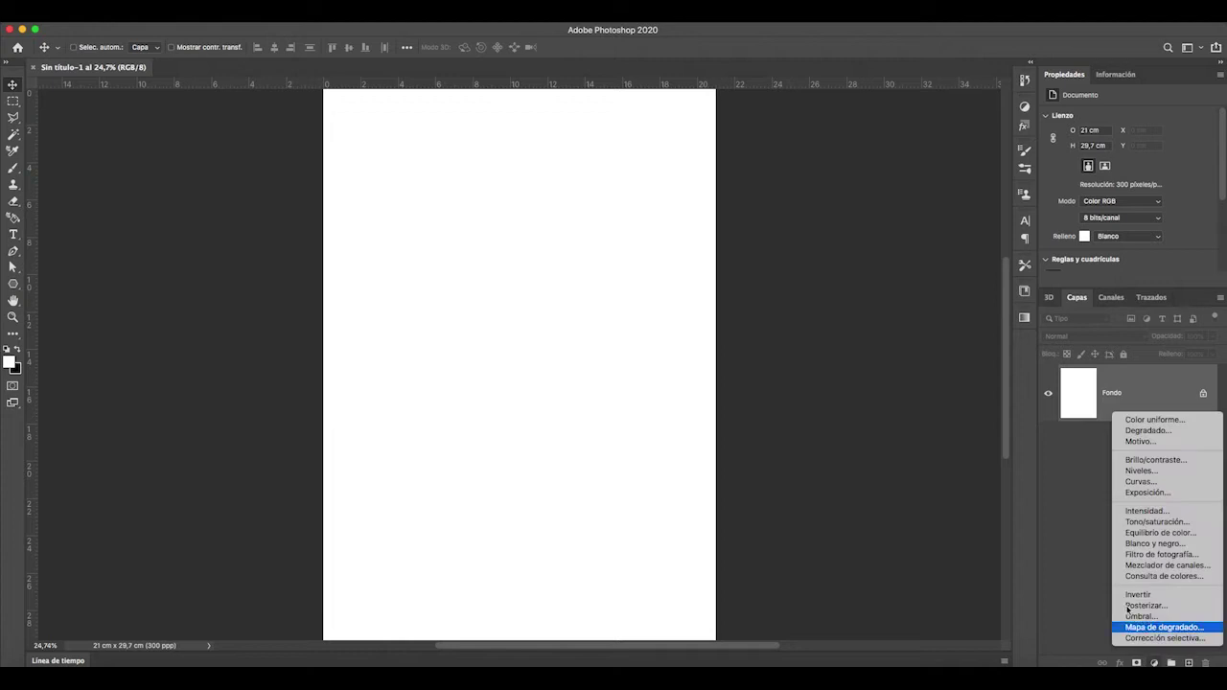
pyautogui.click(1172, 432)
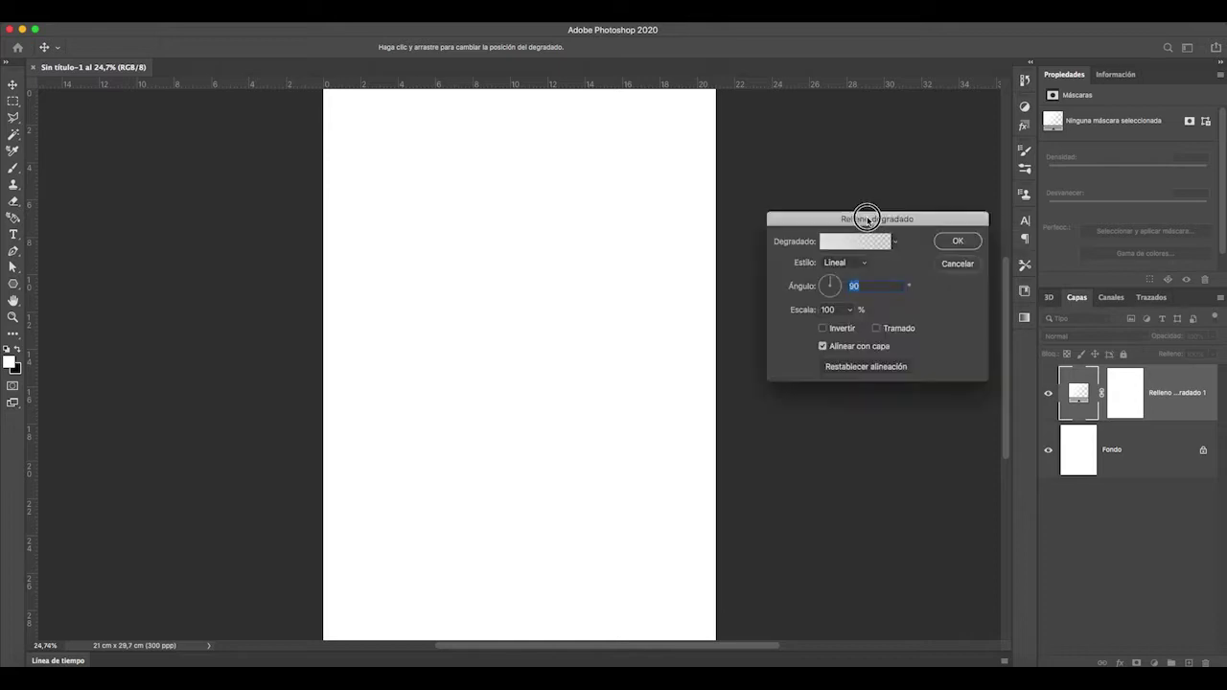
pyautogui.click(826, 186)
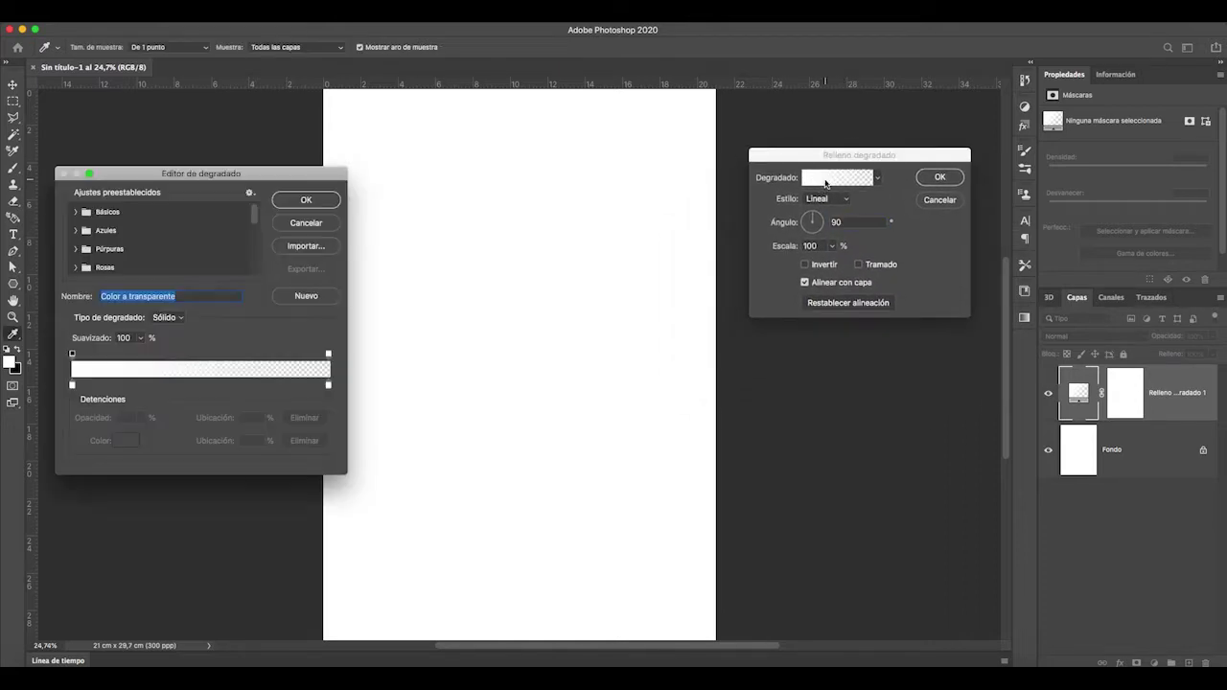
pyautogui.click(72, 385)
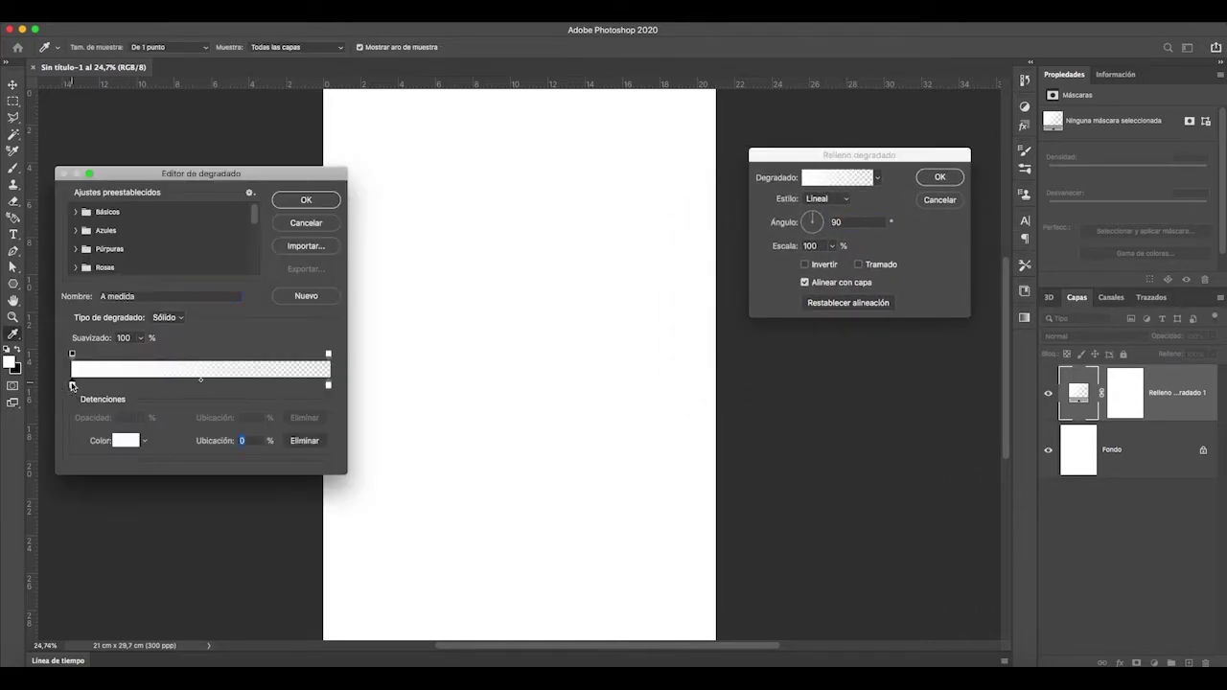
pyautogui.click(123, 442)
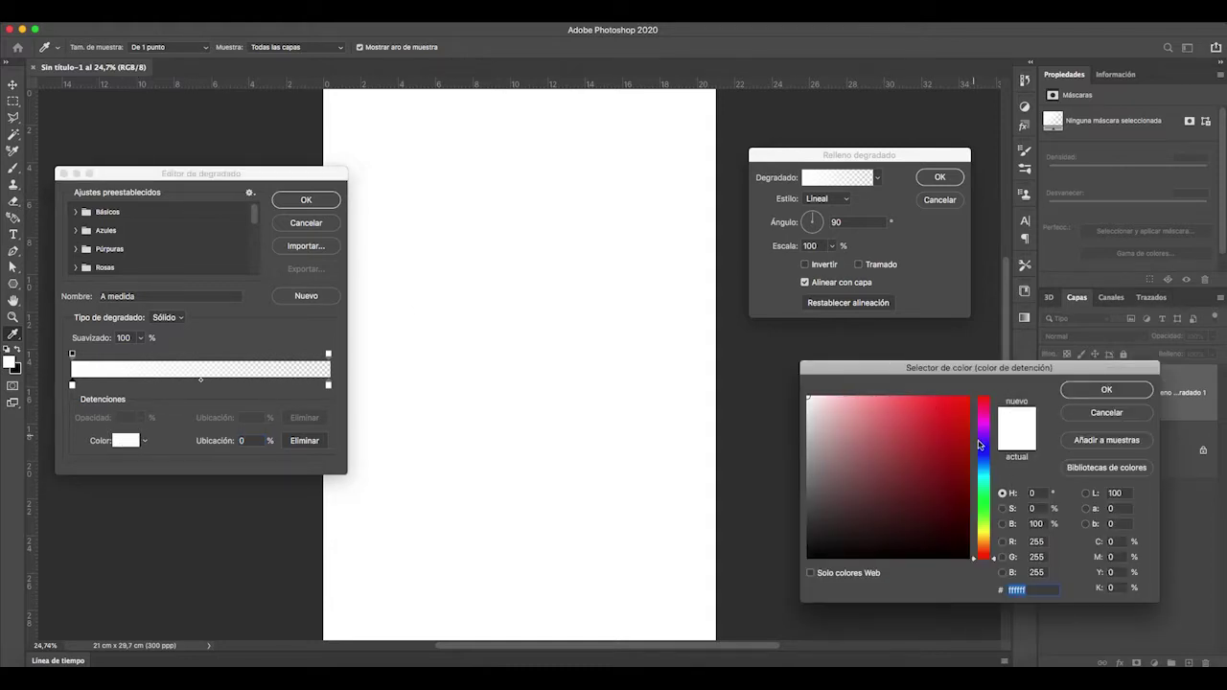
pyautogui.moveTo(981, 442); pyautogui.dragTo(1030, 355)
pyautogui.moveTo(993, 426); pyautogui.dragTo(994, 422)
pyautogui.click(1100, 390)
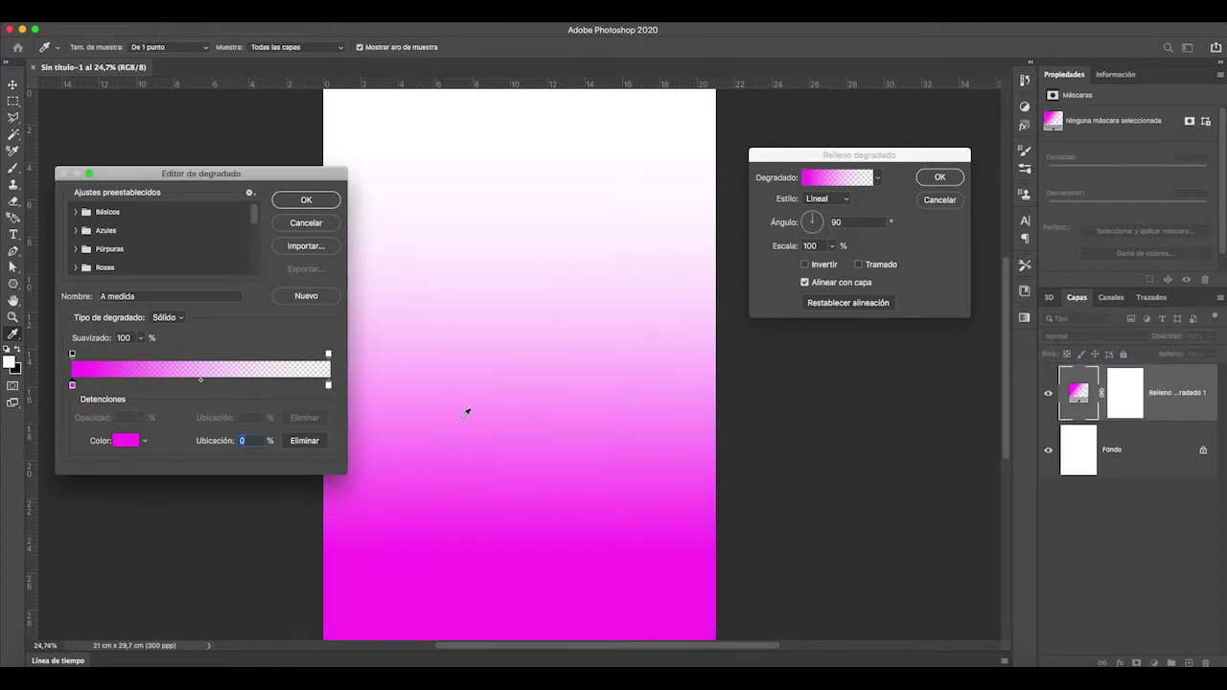
# Set the gradient's end colour to cyan and raise its end opacity to 100%.
pyautogui.click(329, 385)
pyautogui.click(130, 440)
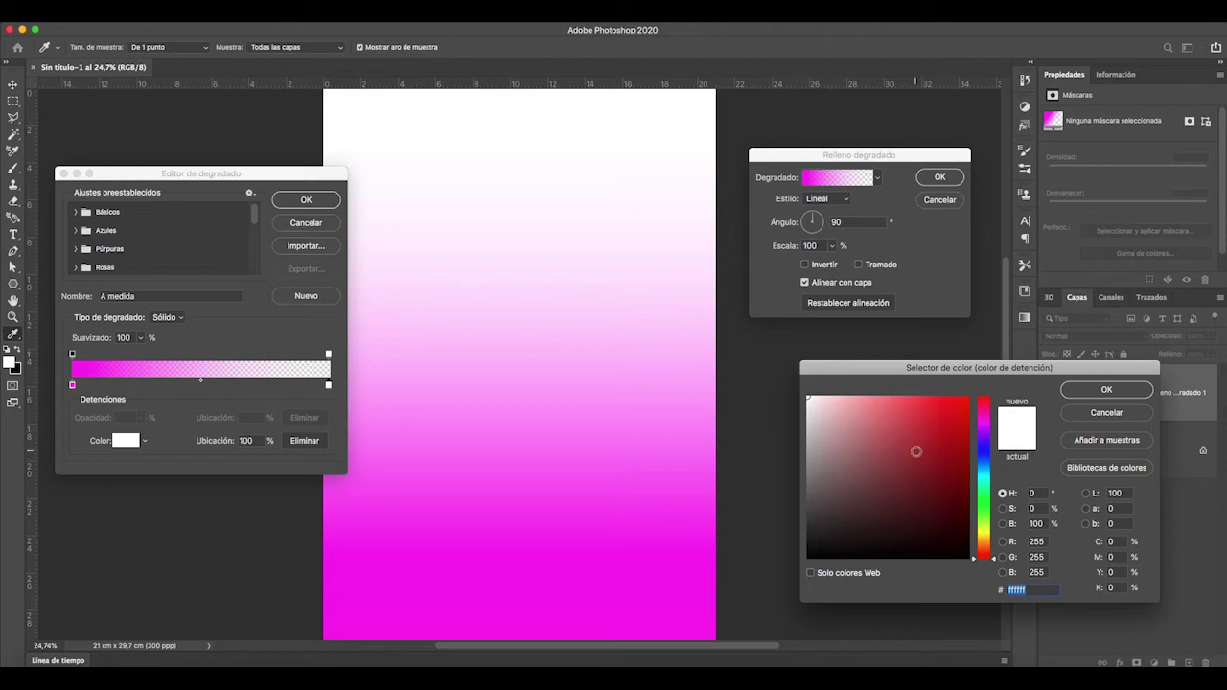
pyautogui.moveTo(977, 462); pyautogui.dragTo(1070, 356)
pyautogui.click(1078, 390)
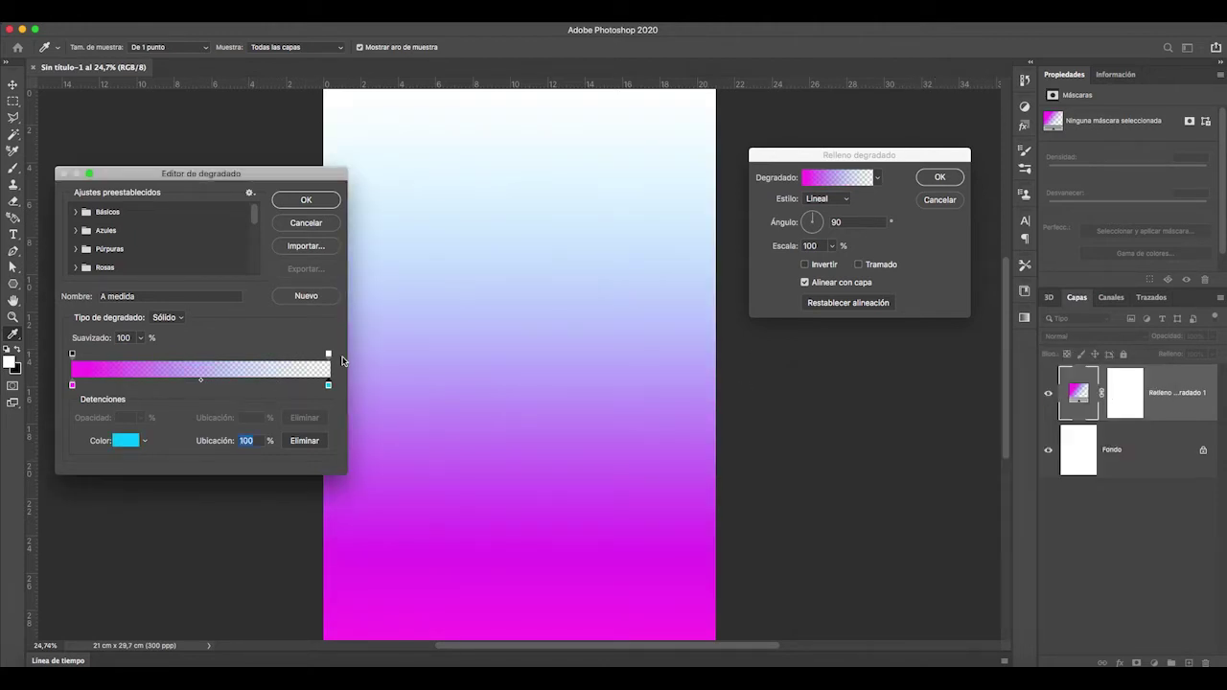
pyautogui.click(329, 353)
pyautogui.click(142, 420)
pyautogui.moveTo(139, 437); pyautogui.dragTo(219, 434)
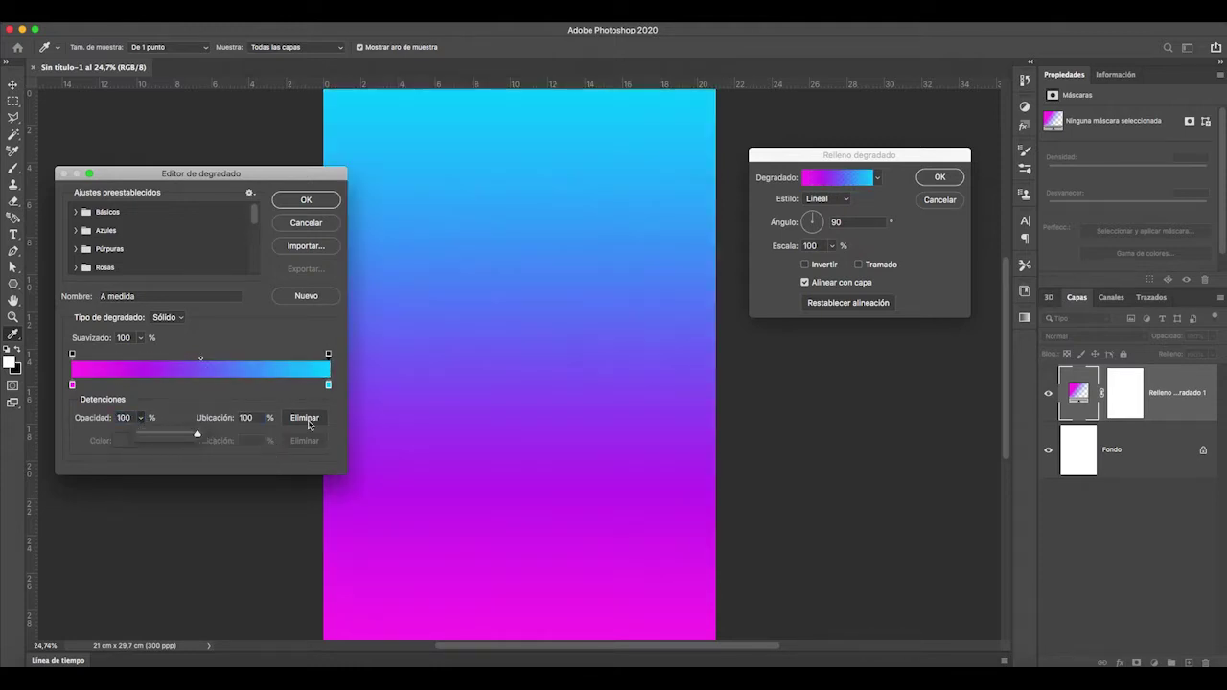
# Shift the magenta colour stop slightly inward, move the cyan stop to 90%, and accept the gradient.
pyautogui.moveTo(72, 385); pyautogui.dragTo(97, 387)
pyautogui.moveTo(328, 386); pyautogui.dragTo(305, 385)
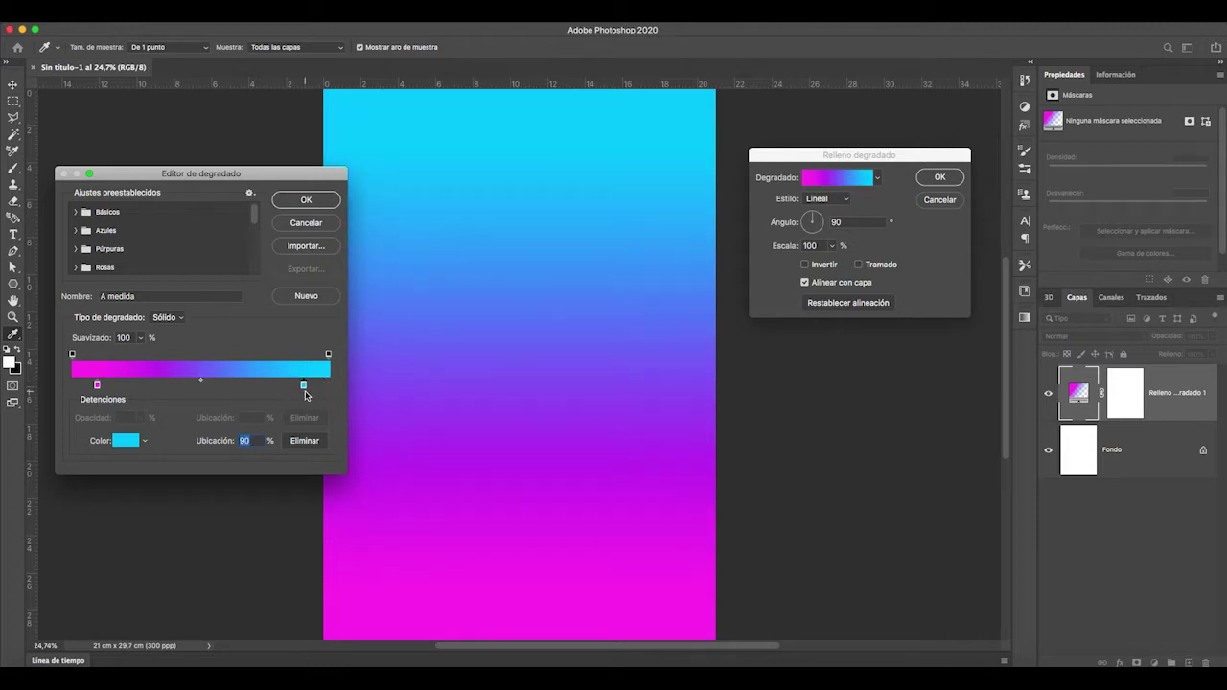
pyautogui.click(295, 204)
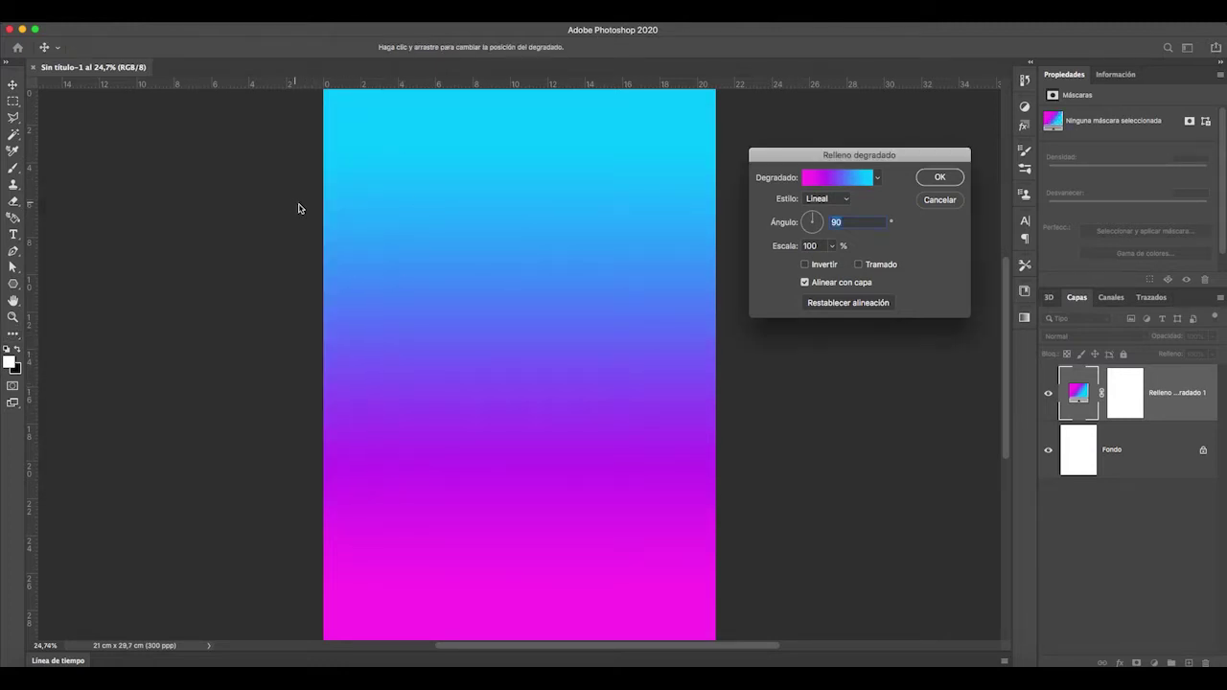
# Change the gradient fill to the Radial style with a scale of 243% and apply it.
pyautogui.click(847, 200)
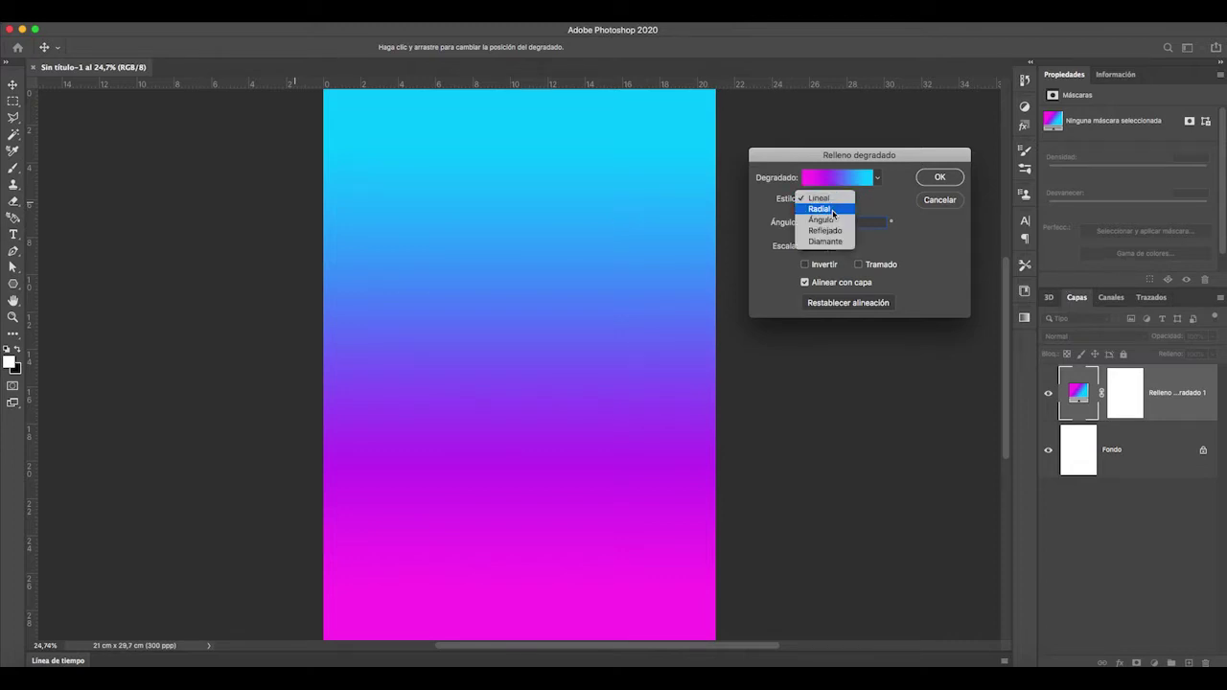
pyautogui.click(830, 209)
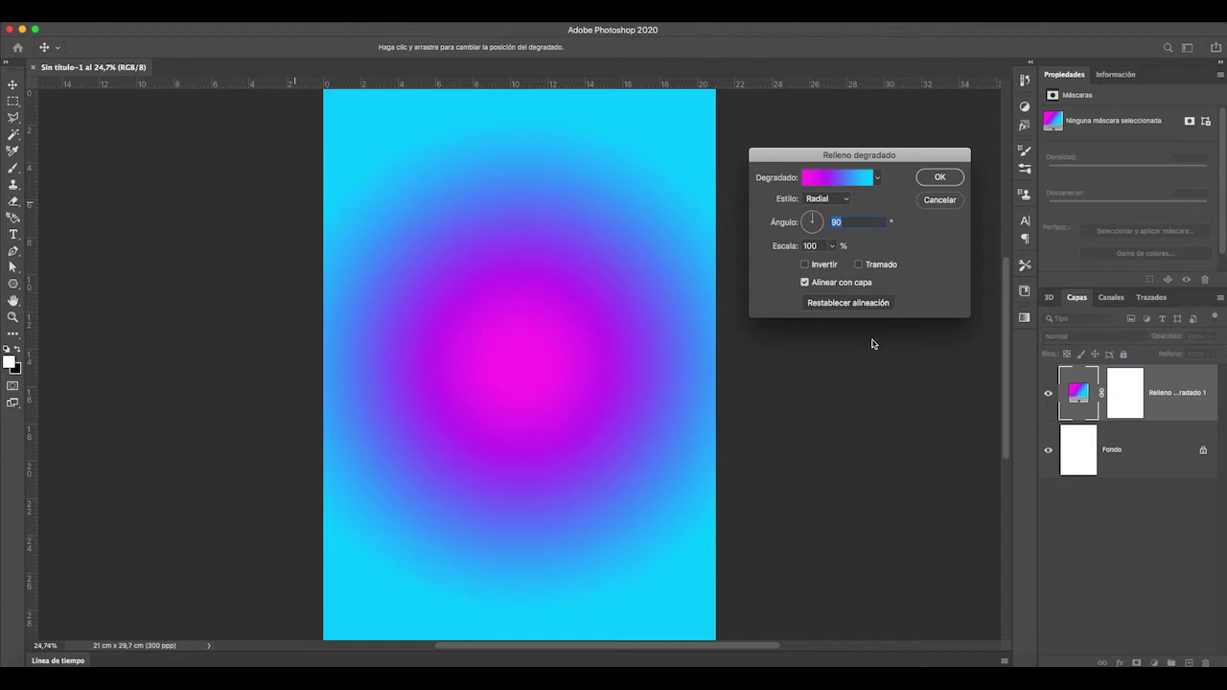
pyautogui.click(833, 248)
pyautogui.moveTo(831, 267); pyautogui.dragTo(839, 266)
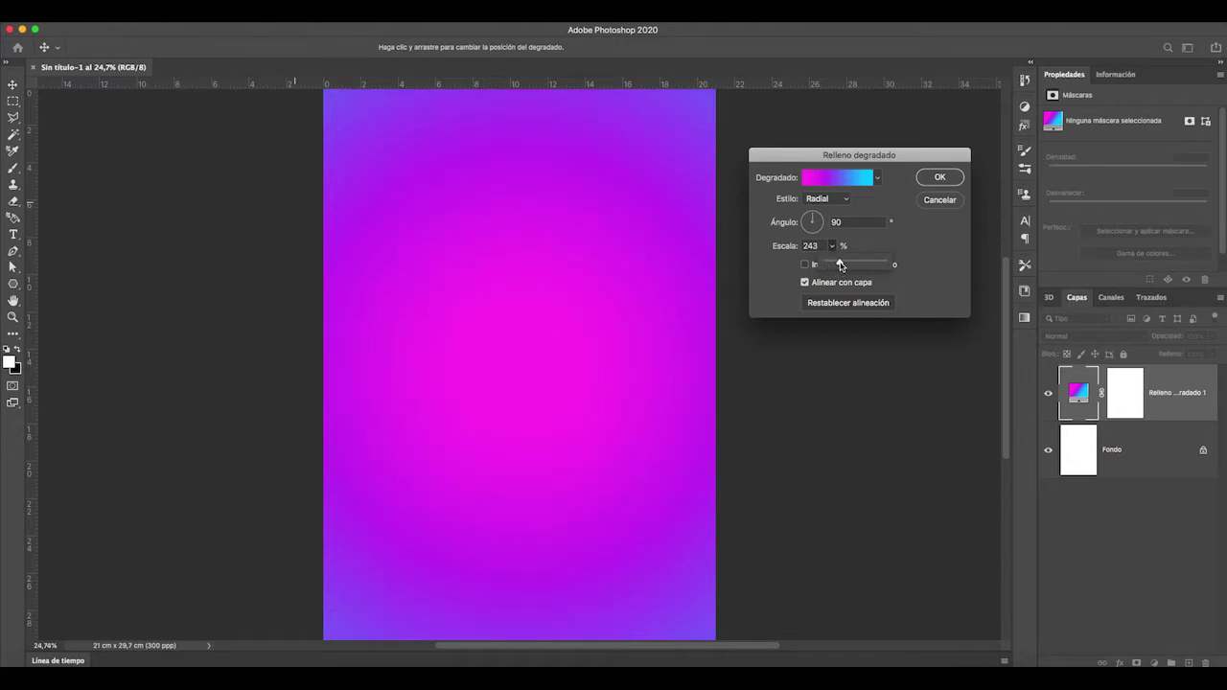
pyautogui.click(940, 178)
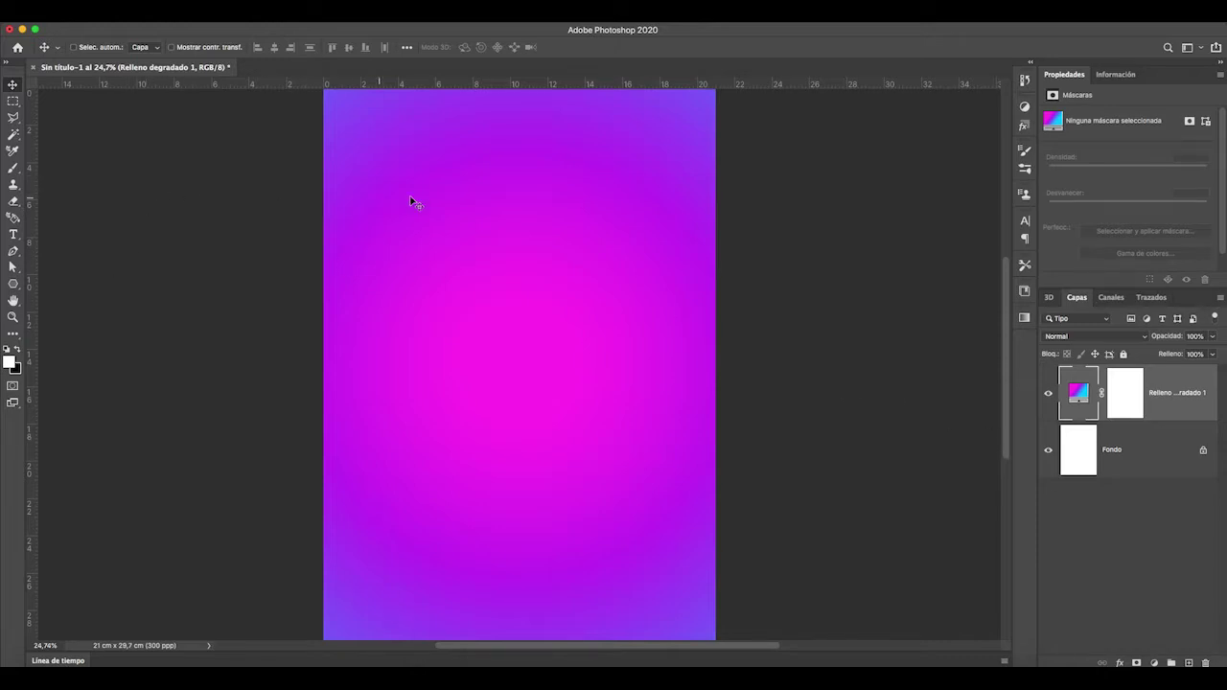
# Create a new layer above the gradient fill and fill it with white using the Paint Bucket.
pyautogui.click(1189, 662)
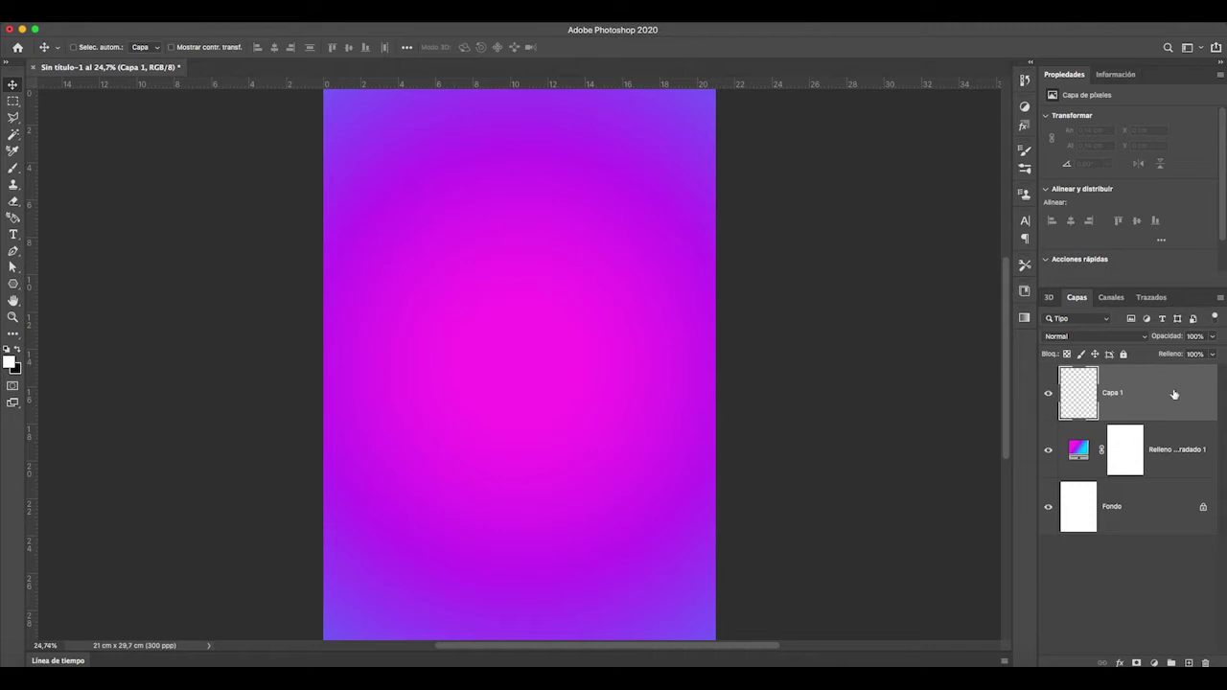
pyautogui.press('i')
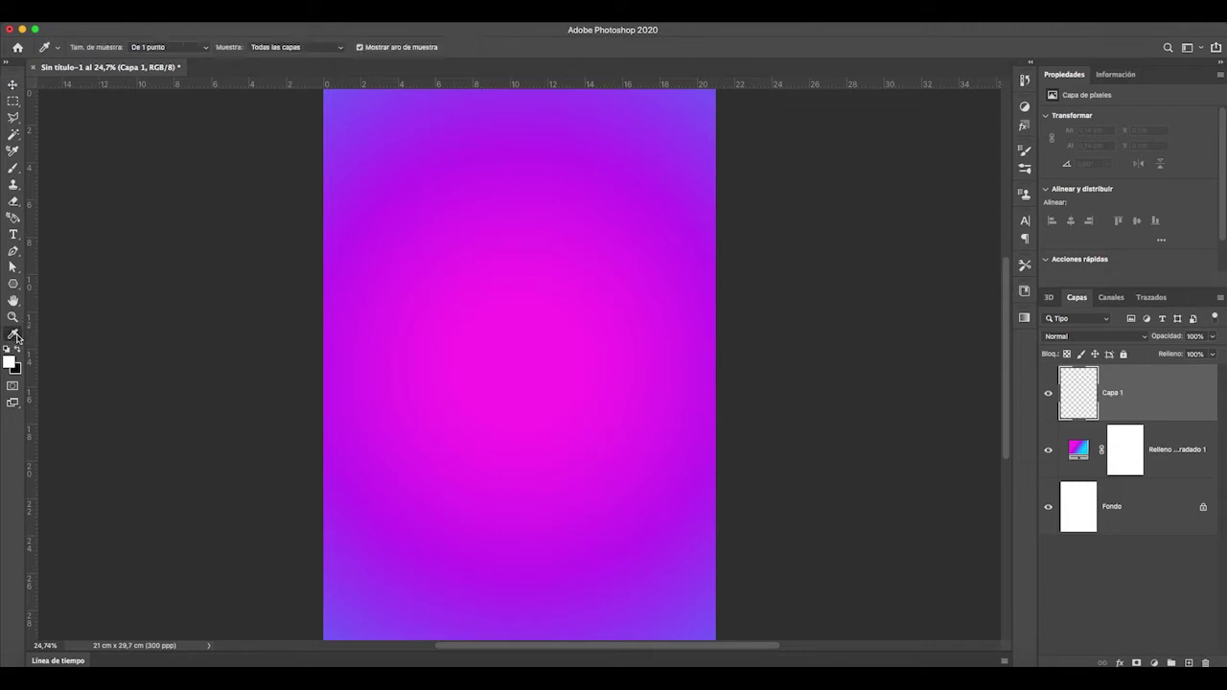
pyautogui.click(15, 335)
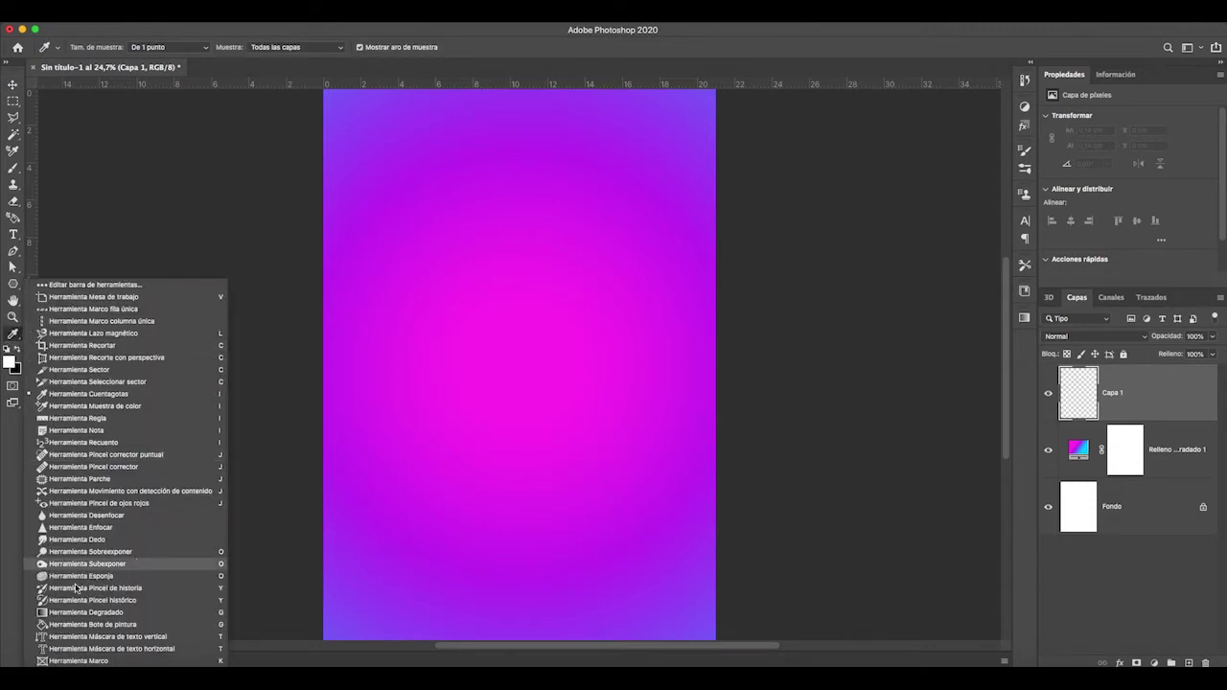
pyautogui.click(10, 361)
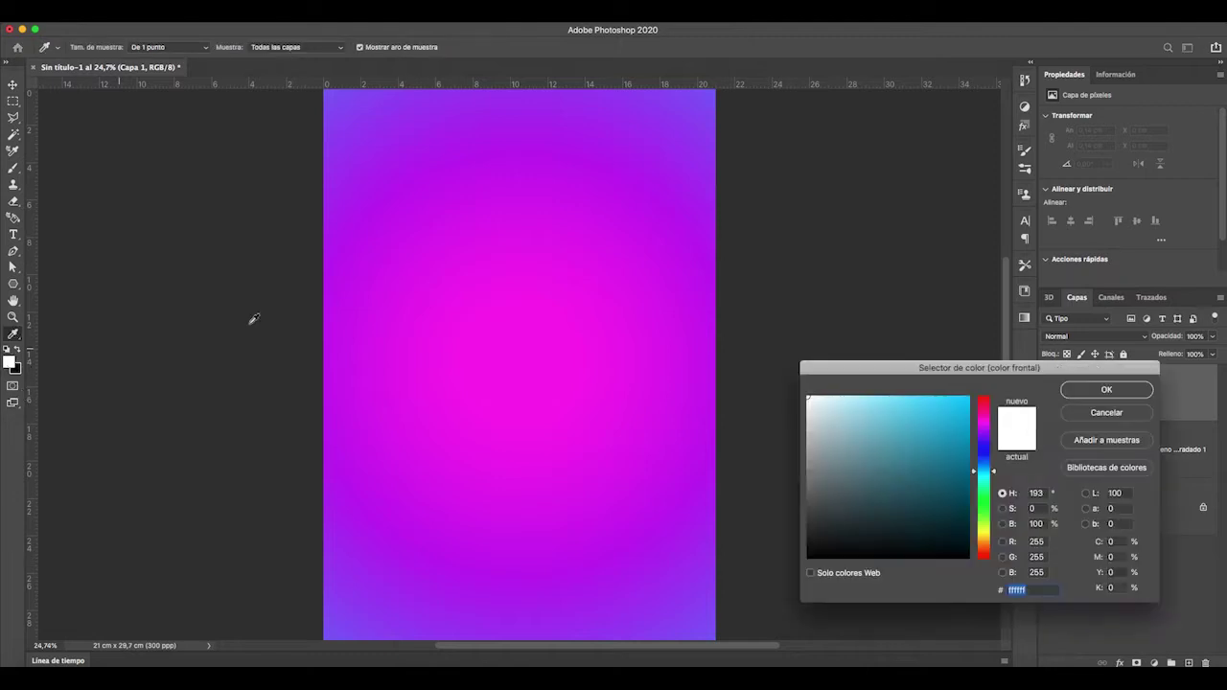
pyautogui.click(1106, 389)
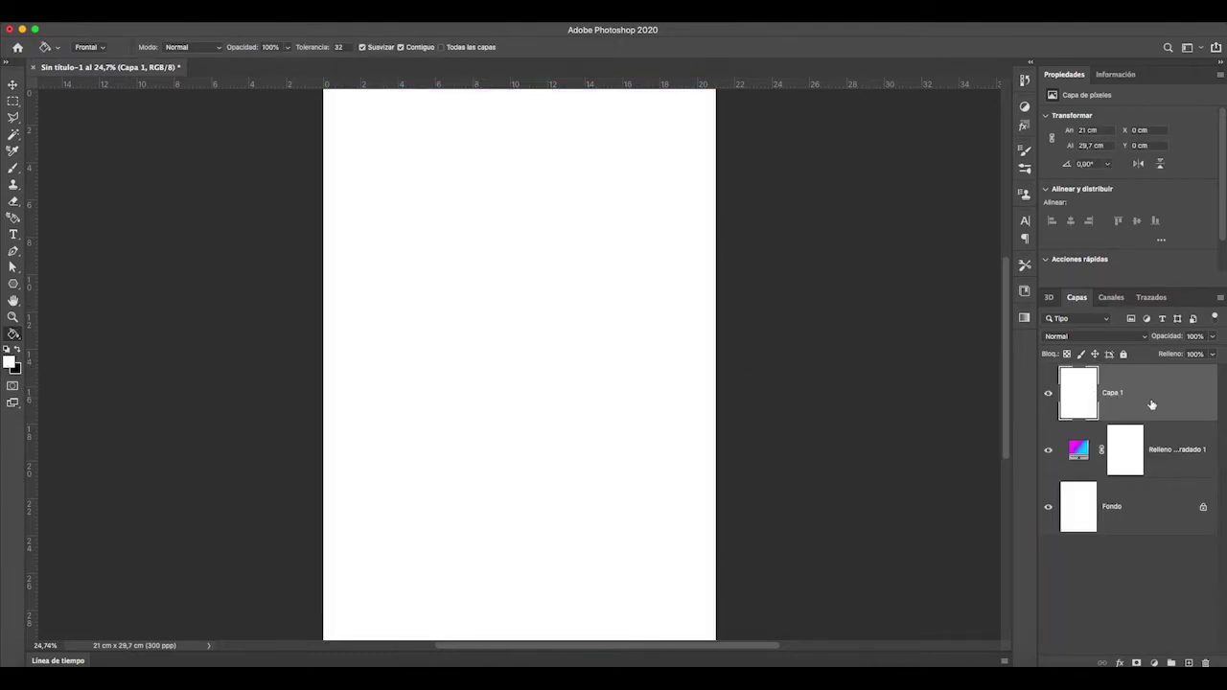
# Rename the white layer as "radial".
pyautogui.rightClick(1109, 396)
pyautogui.click(1158, 392)
pyautogui.doubleClick(1114, 395)
pyautogui.press('BackSpace')
pyautogui.write('radial')
pyautogui.press('Return')
# Choose the Modelo de semitono filter from the Filter Gallery for the radial layer and fit its preview to the view.
pyautogui.click(369, 21)
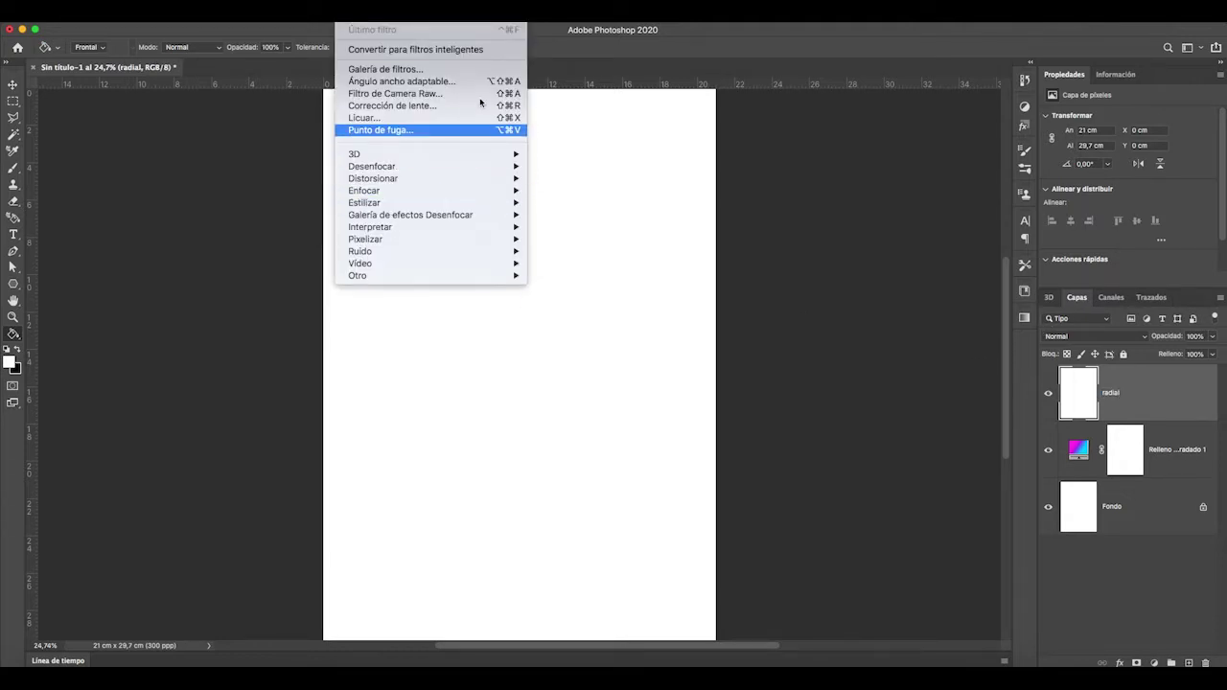
pyautogui.click(425, 74)
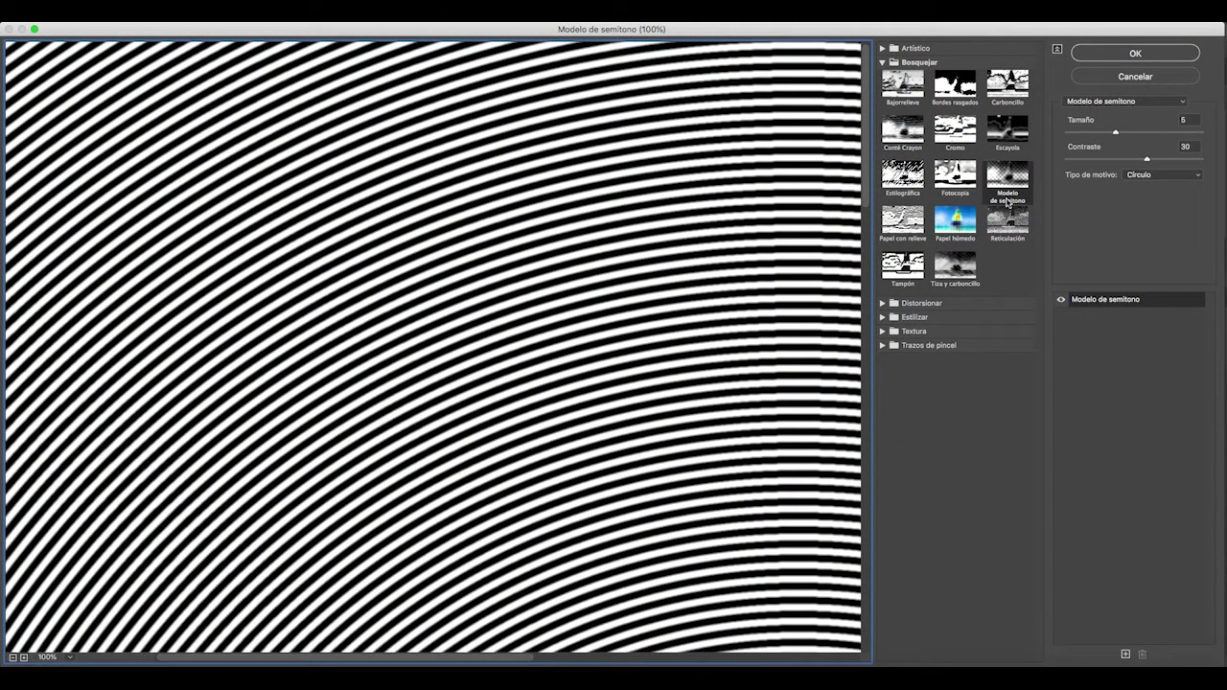
pyautogui.click(917, 63)
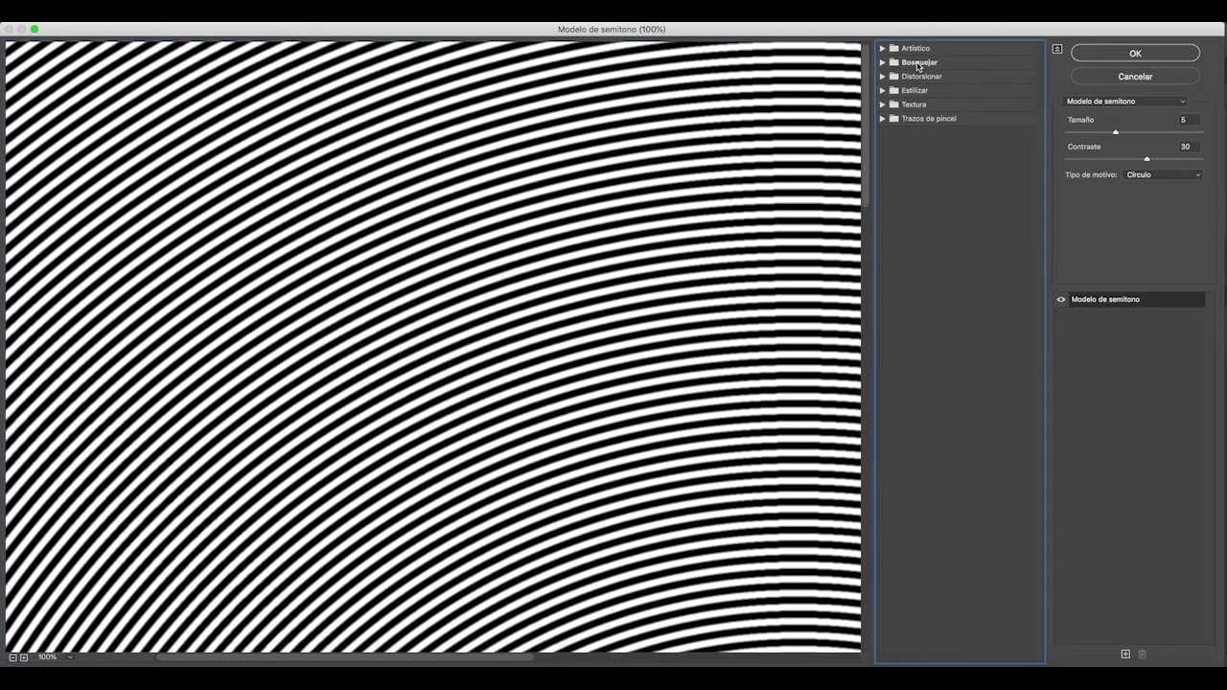
pyautogui.click(882, 62)
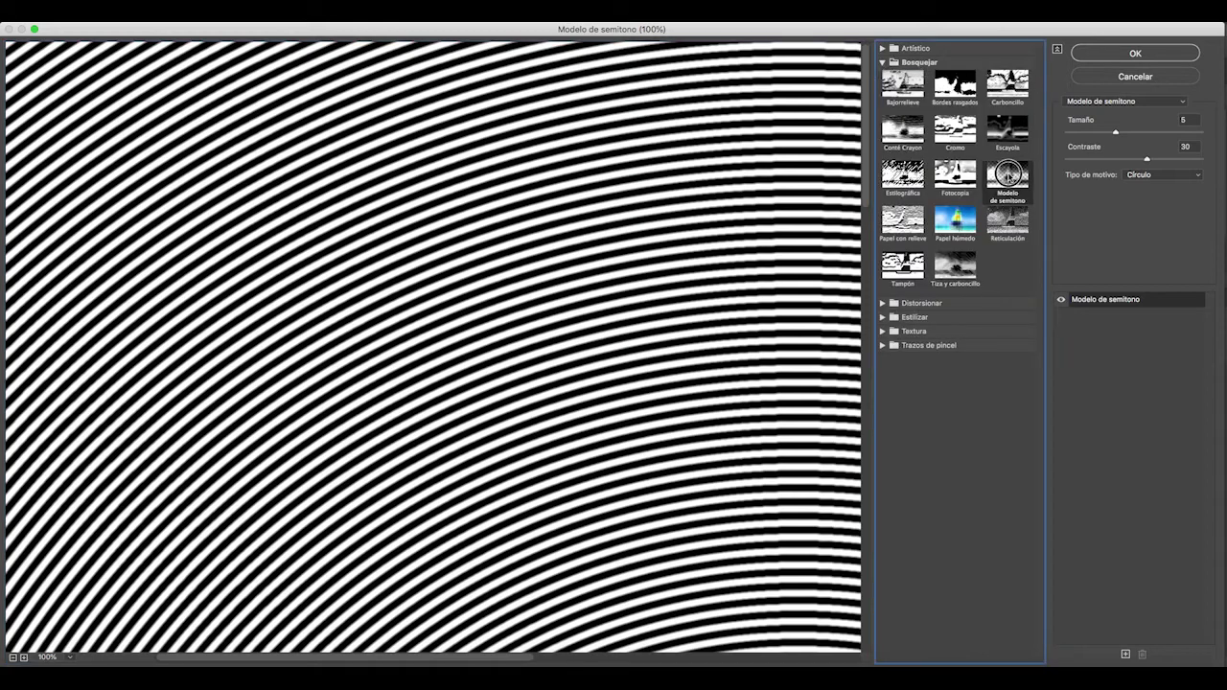
pyautogui.rightClick(393, 337)
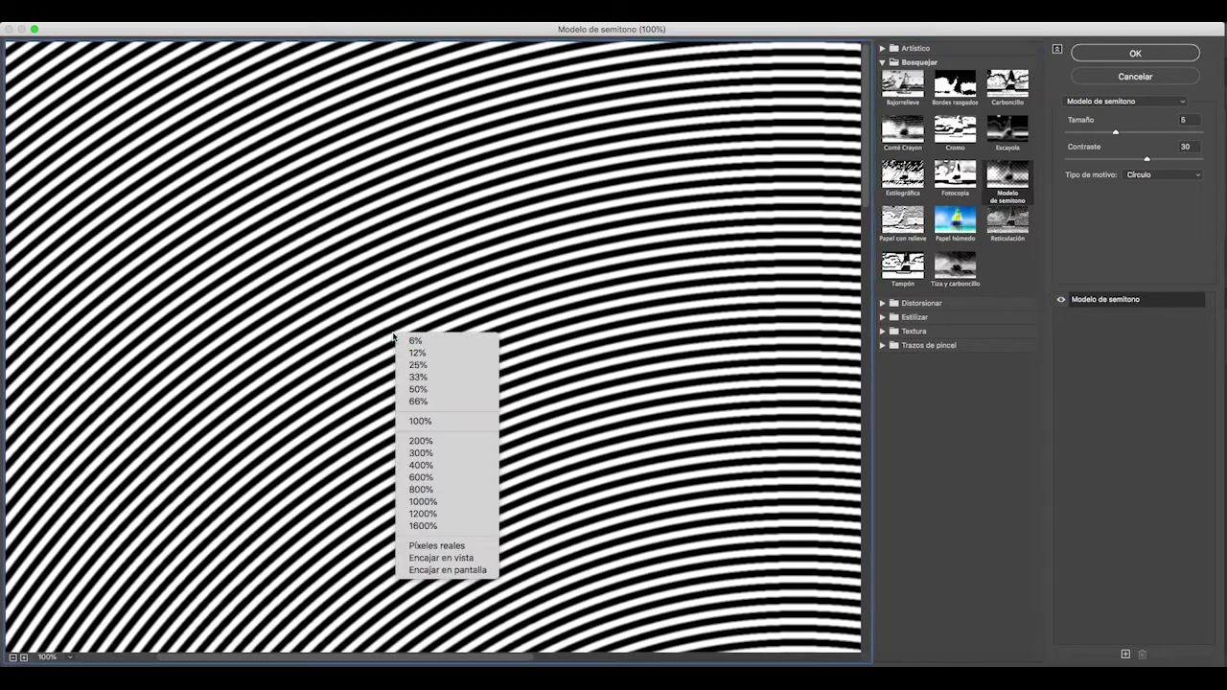
pyautogui.click(439, 558)
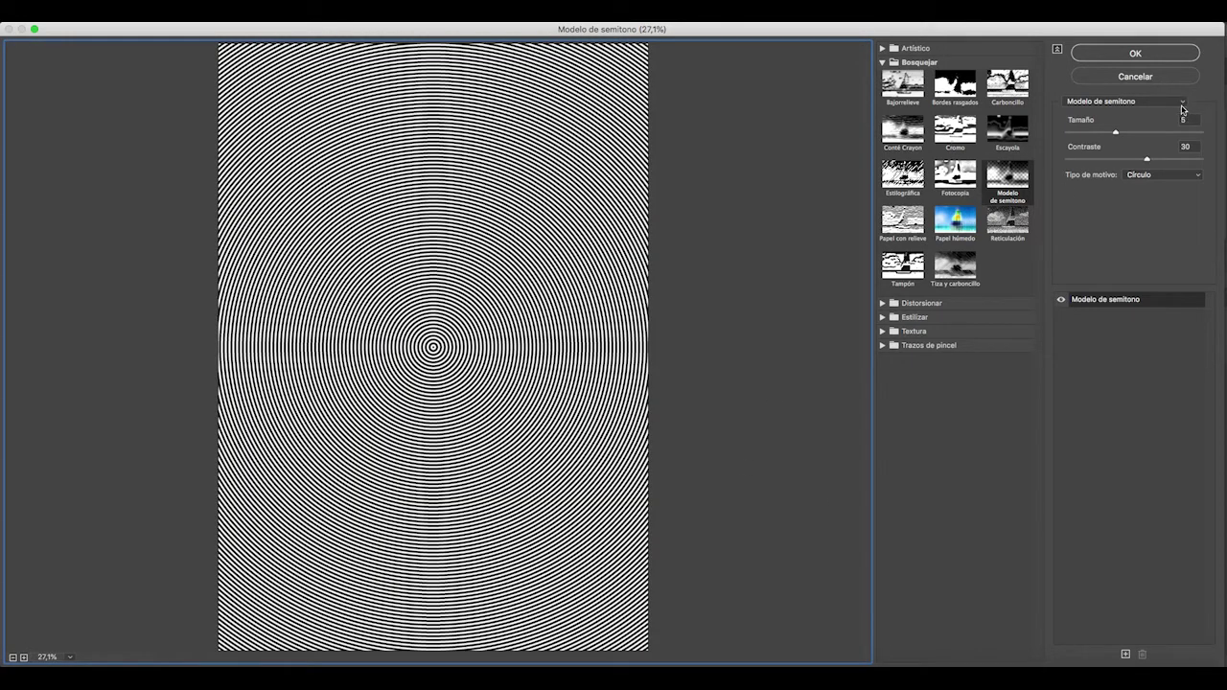
# Try the Punto and Línea pattern types in the halftone filter, and switch back to Círculo.
pyautogui.click(1196, 182)
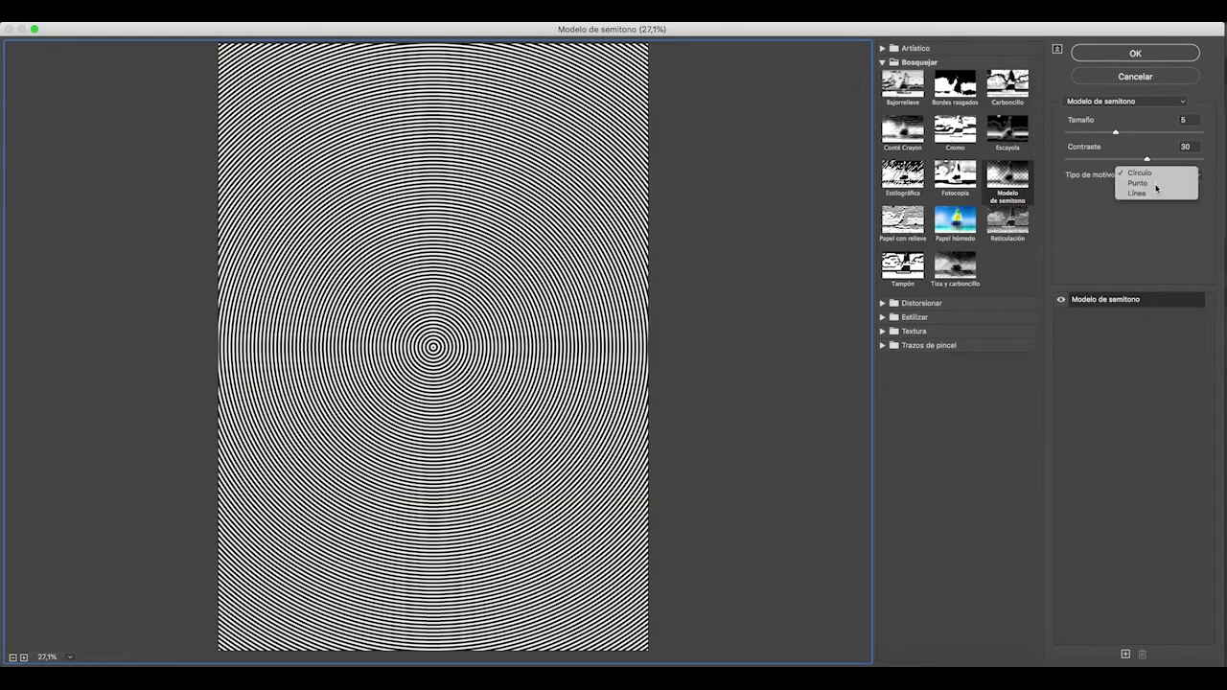
pyautogui.click(1156, 185)
pyautogui.click(1196, 179)
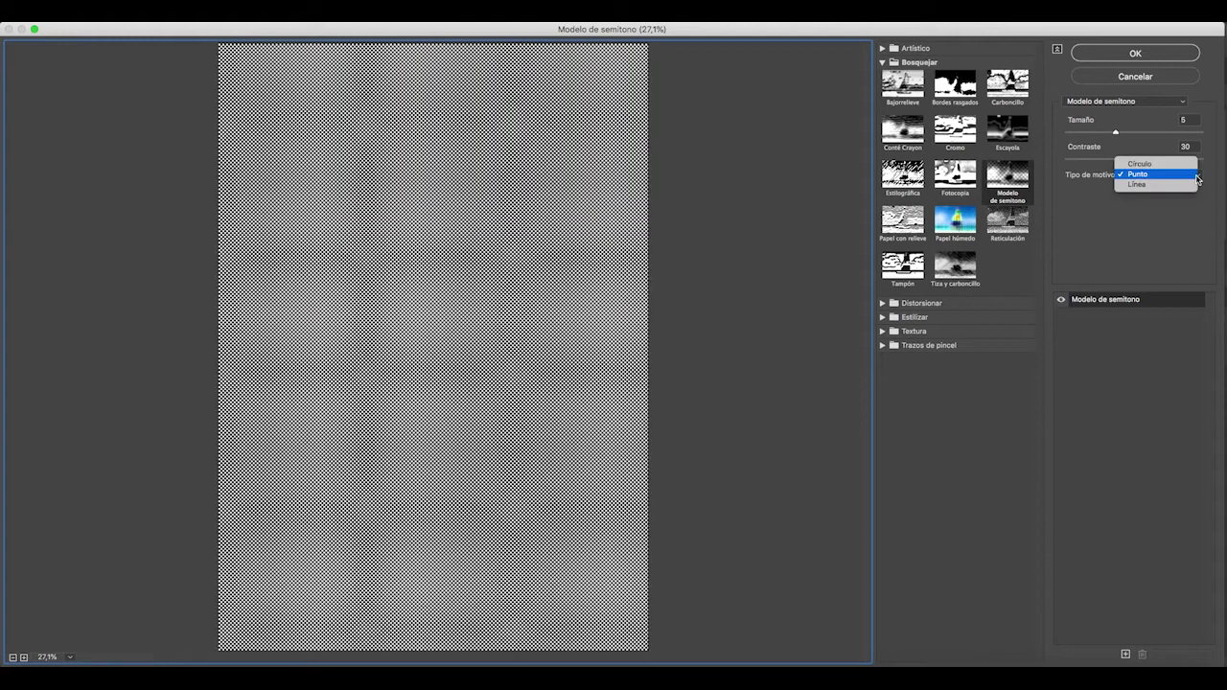
pyautogui.click(1149, 184)
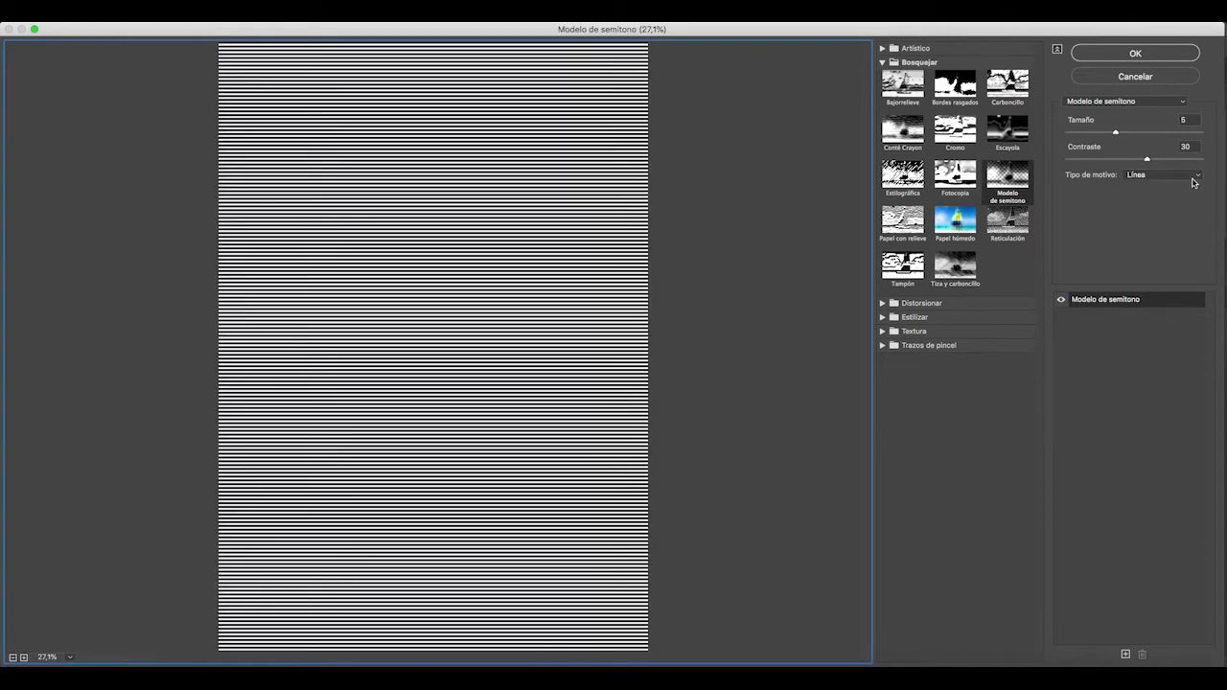
pyautogui.click(1196, 181)
pyautogui.click(1163, 155)
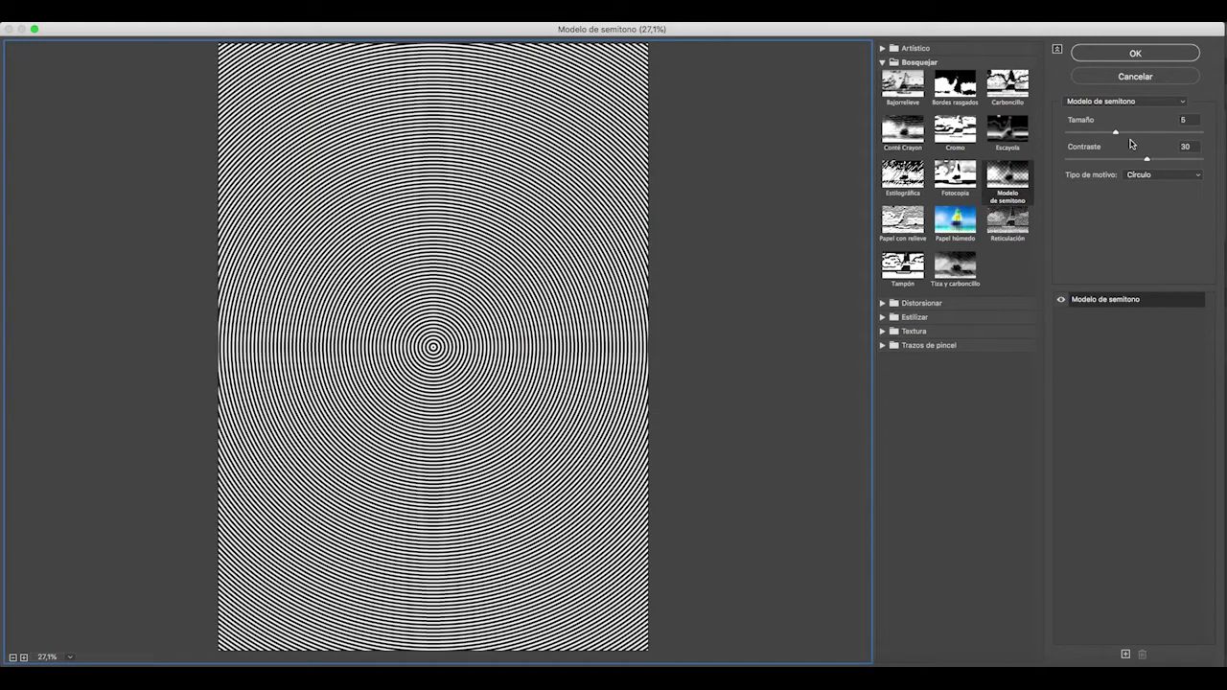
# Try a larger halftone size, settle on 5, fine-tune the contrast and apply the filter to the radial layer.
pyautogui.moveTo(1117, 137); pyautogui.dragTo(1133, 134)
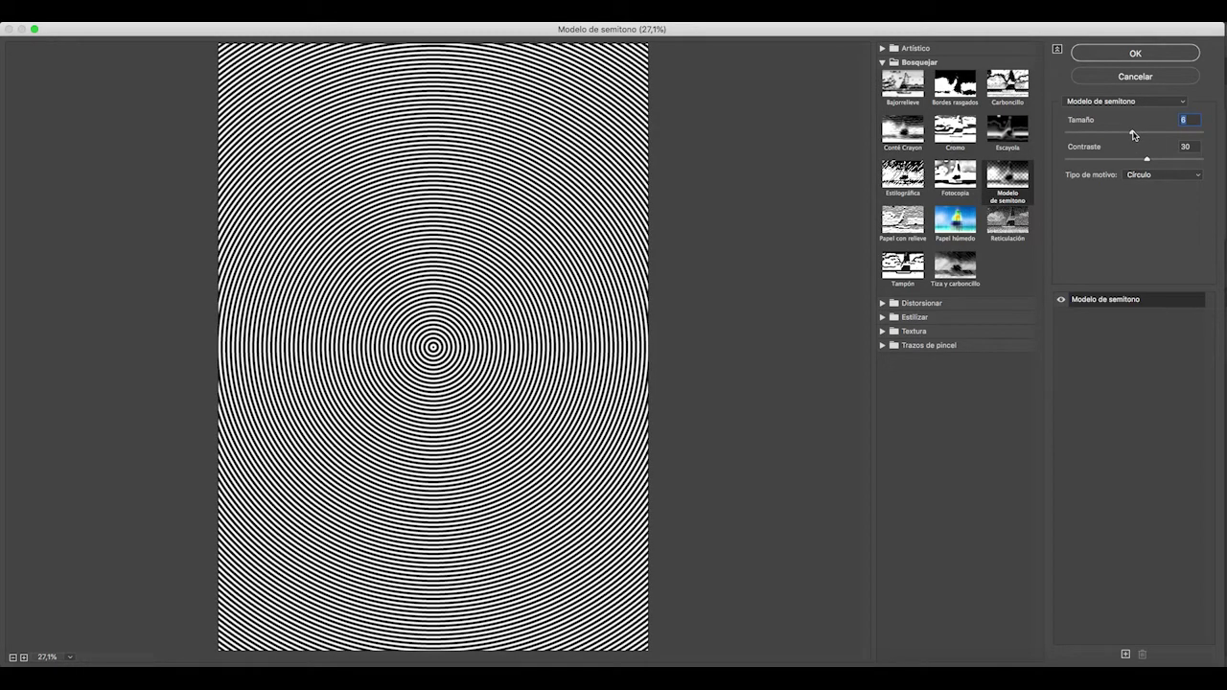
pyautogui.moveTo(1130, 137)
pyautogui.mouseDown()
pyautogui.moveTo(1164, 134)
pyautogui.moveTo(1120, 133)
pyautogui.mouseUp()
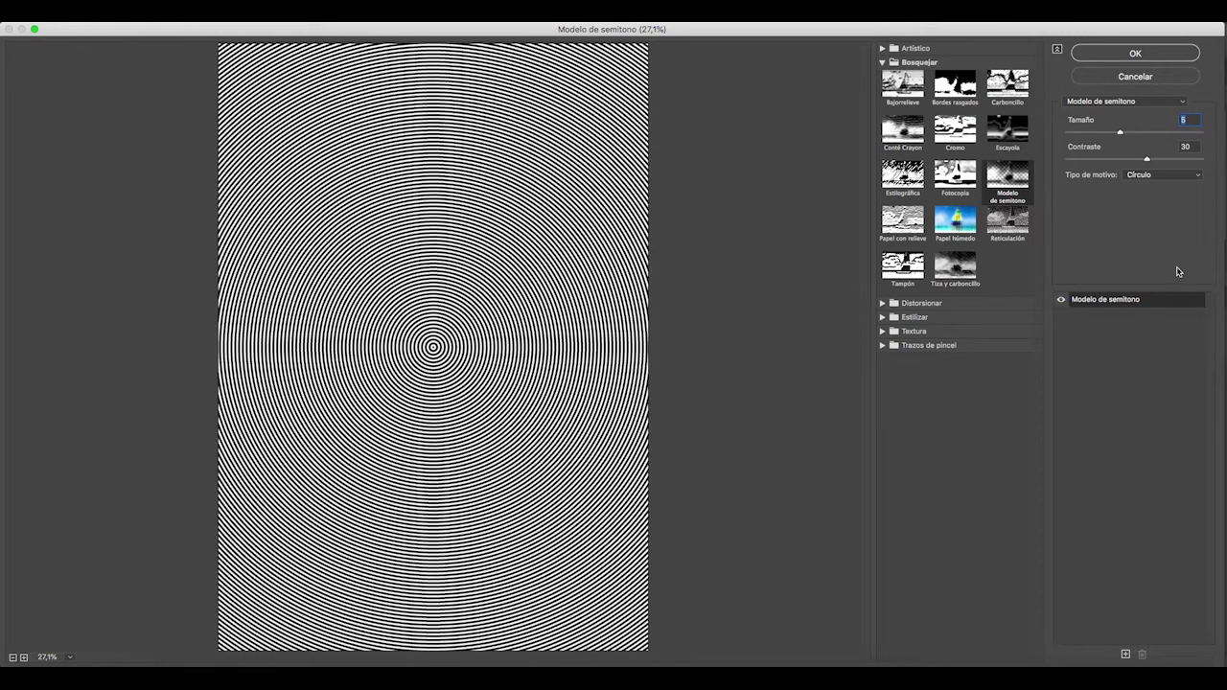
pyautogui.moveTo(1148, 163)
pyautogui.mouseDown()
pyautogui.moveTo(1125, 159)
pyautogui.moveTo(1150, 161)
pyautogui.mouseUp()
pyautogui.click(1156, 57)
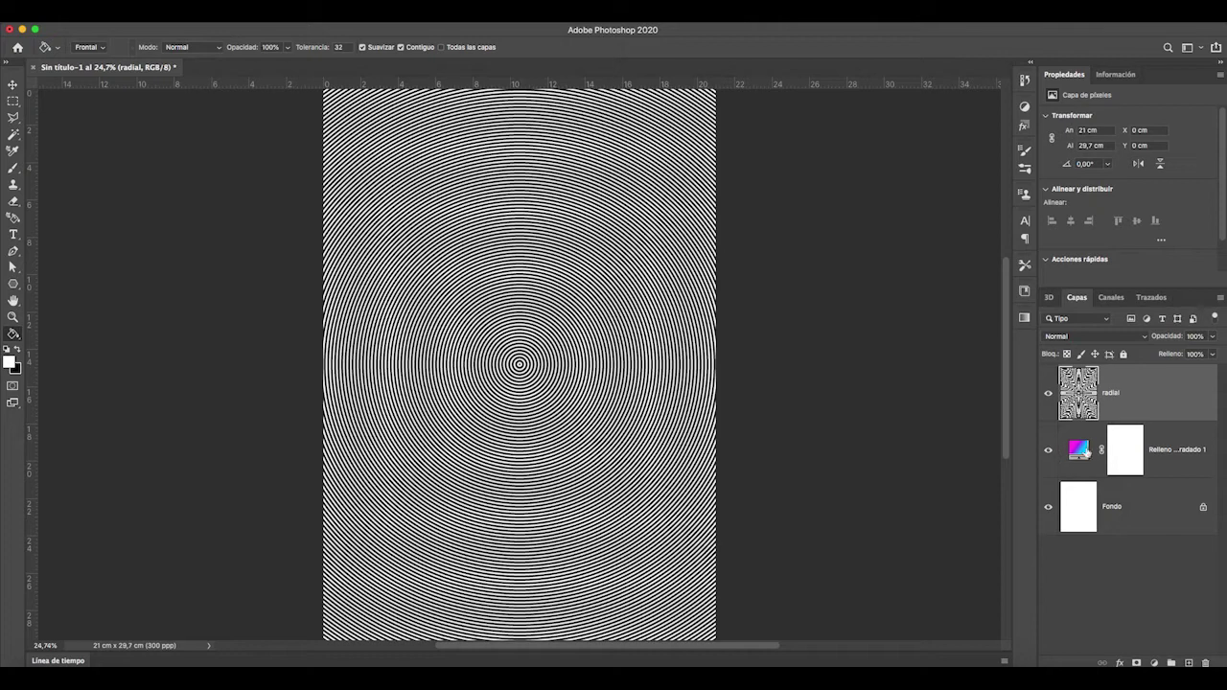
# Set the radial layer's blending mode to Superponer and its opacity to 50%.
pyautogui.click(1143, 342)
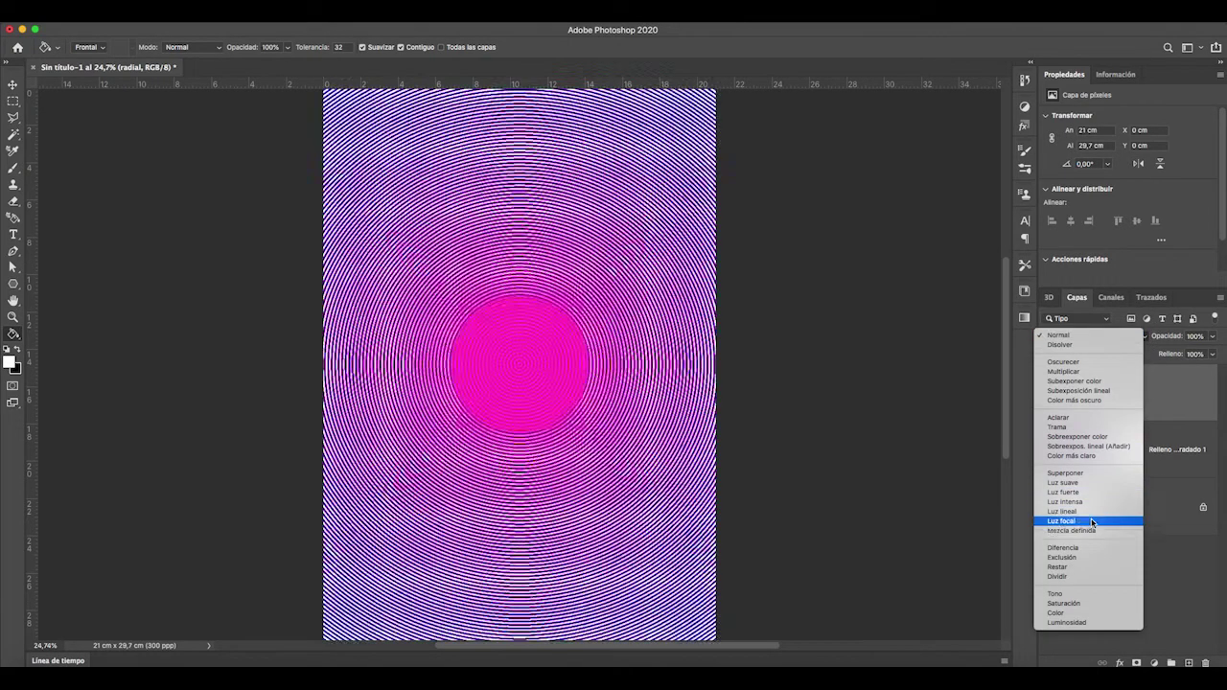
pyautogui.click(1081, 473)
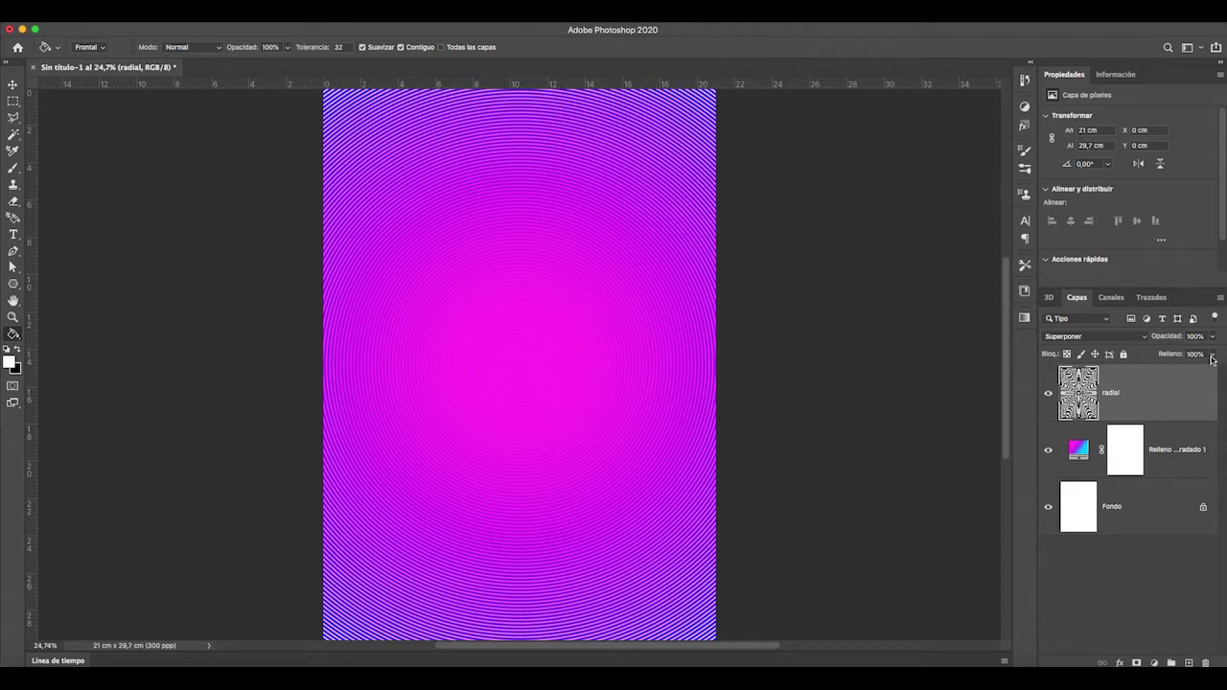
pyautogui.moveTo(1212, 336); pyautogui.dragTo(1183, 354)
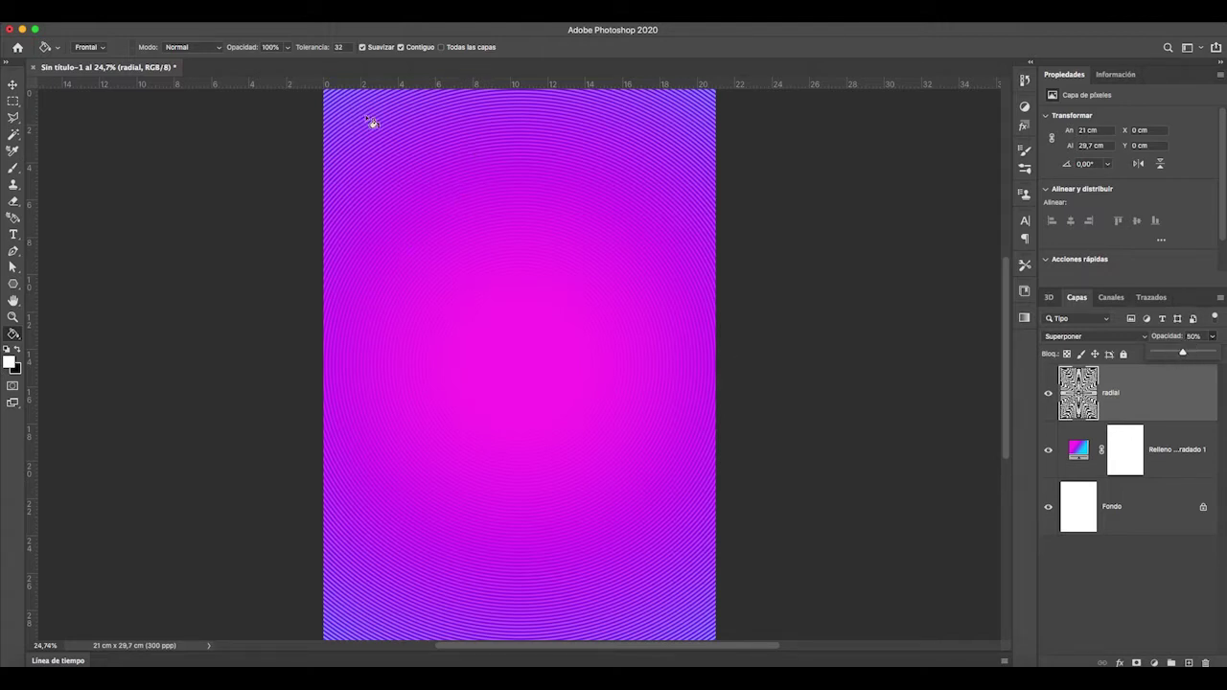
pyautogui.click(1132, 586)
pyautogui.click(1169, 393)
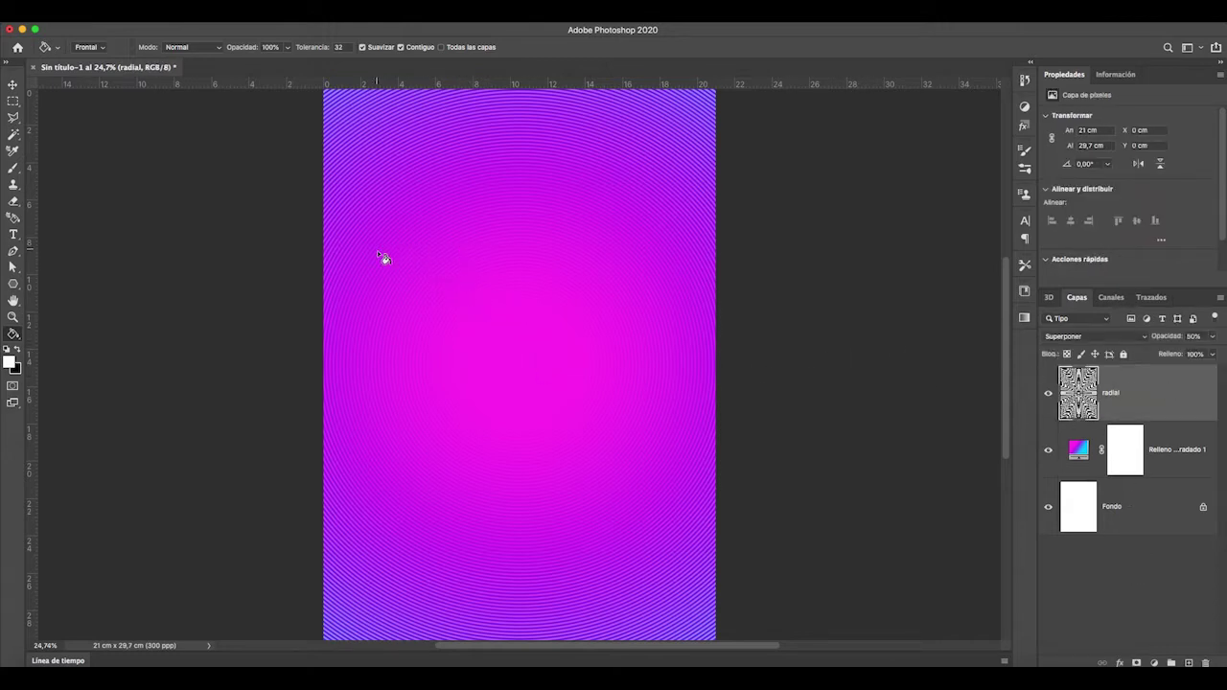
# Set up the Polygon tool with three sides, no fill and a white stroke of about 10,29 pt.
pyautogui.click(15, 286)
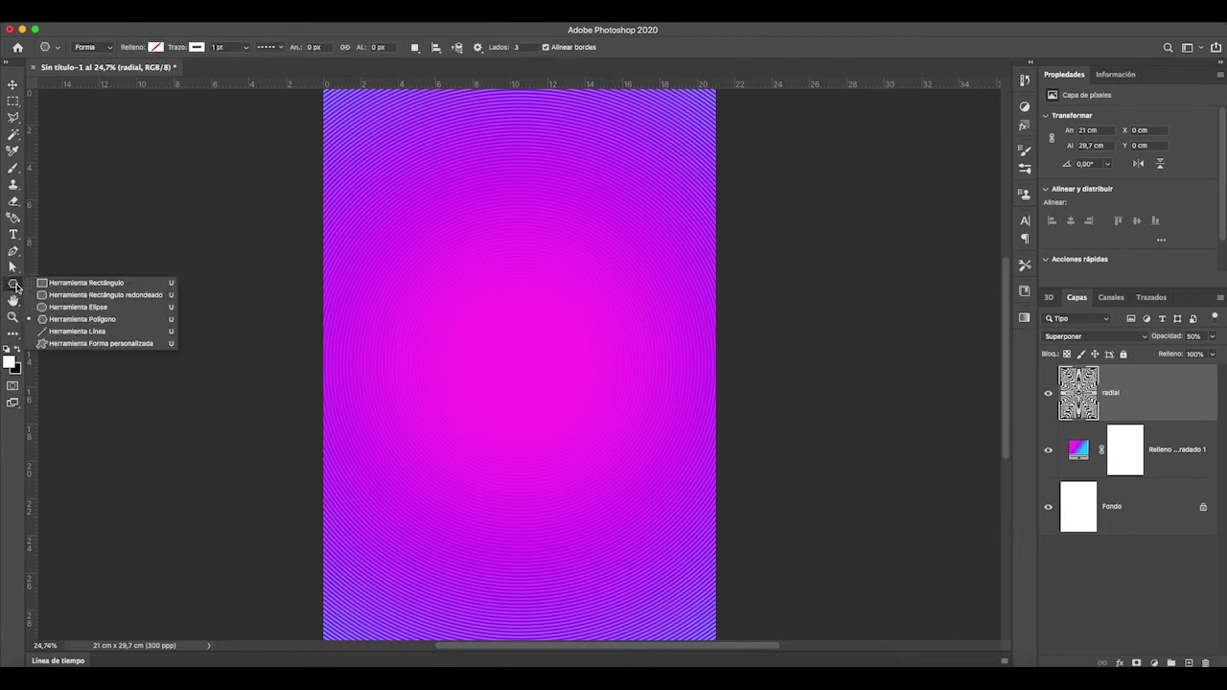
pyautogui.click(88, 319)
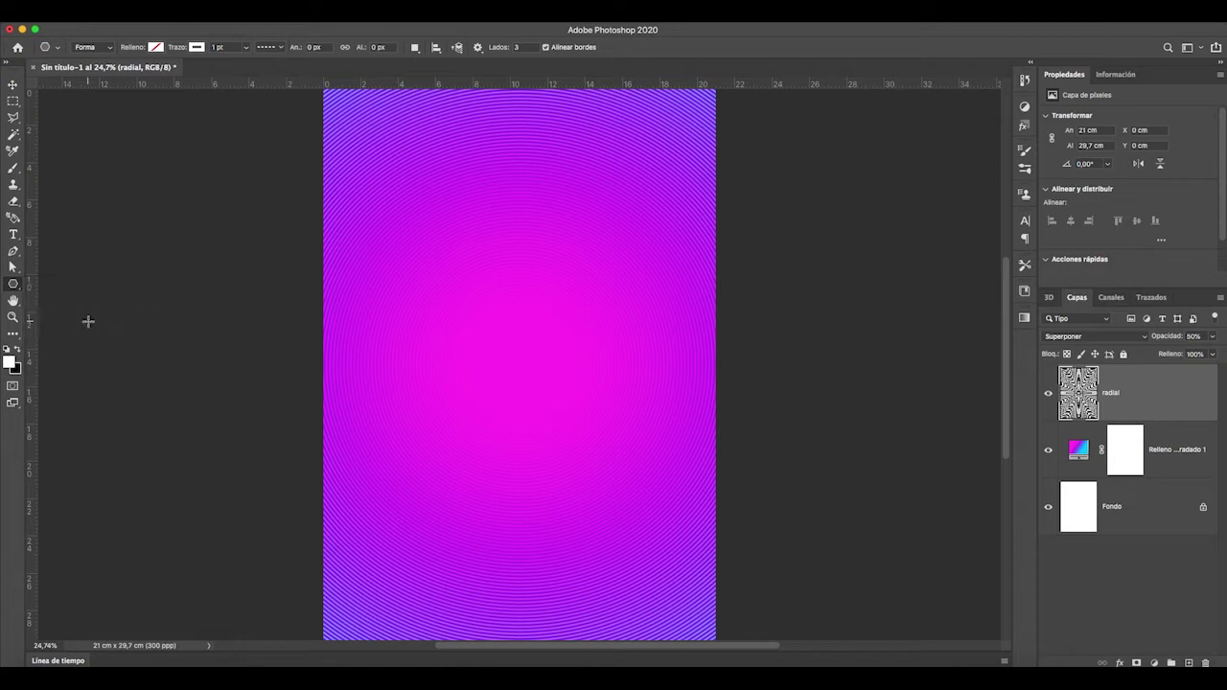
pyautogui.click(502, 48)
pyautogui.write('3')
pyautogui.click(154, 47)
pyautogui.click(180, 52)
pyautogui.click(245, 49)
pyautogui.click(227, 47)
pyautogui.click(246, 48)
pyautogui.moveTo(248, 64); pyautogui.dragTo(256, 66)
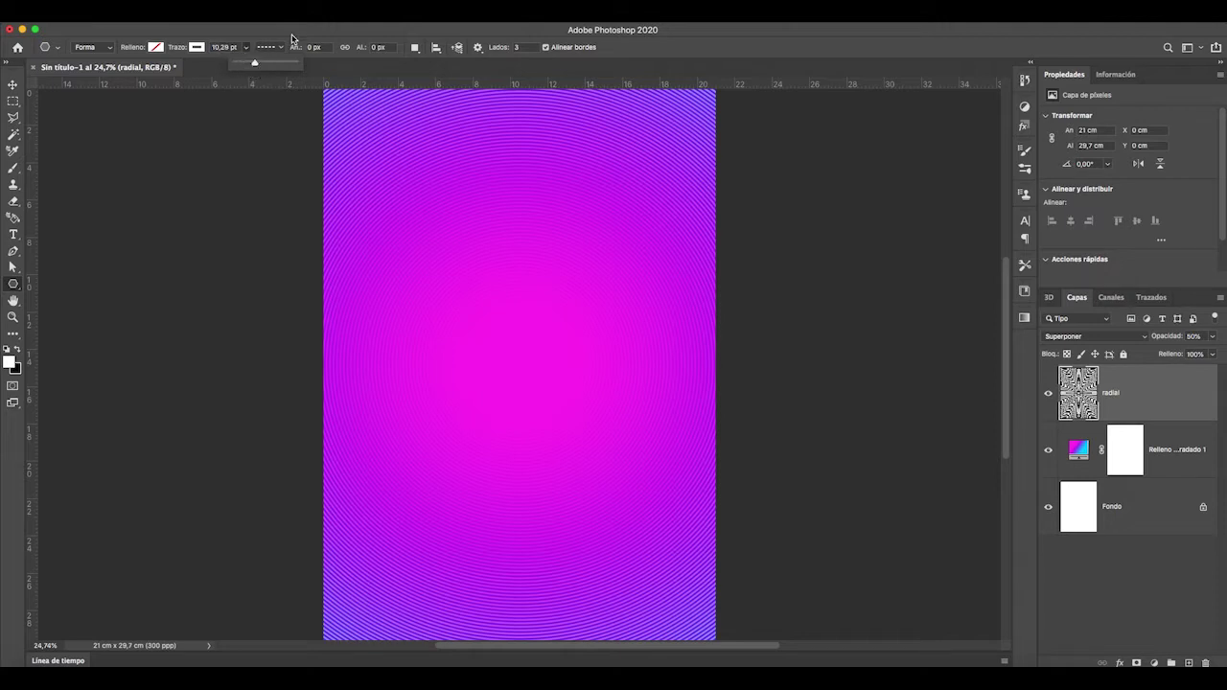
pyautogui.click(279, 50)
# Draw an inverted triangle outline, scale it to about 82,5% and centre it horizontally slightly above the middle of the poster.
pyautogui.moveTo(405, 214)
pyautogui.mouseDown()
pyautogui.moveTo(550, 326)
pyautogui.moveTo(553, 342)
pyautogui.moveTo(479, 337)
pyautogui.moveTo(550, 348)
pyautogui.moveTo(555, 381)
pyautogui.moveTo(457, 400)
pyautogui.moveTo(404, 423)
pyautogui.moveTo(412, 436)
pyautogui.mouseUp()
pyautogui.click(13, 85)
pyautogui.moveTo(407, 297); pyautogui.dragTo(522, 421)
pyautogui.moveTo(707, 555); pyautogui.dragTo(634, 510)
pyautogui.moveTo(543, 391); pyautogui.dragTo(581, 394)
pyautogui.scroll(-2, 484, 280)
pyautogui.moveTo(580, 343); pyautogui.dragTo(581, 343)
pyautogui.scroll(2, 669, 374)
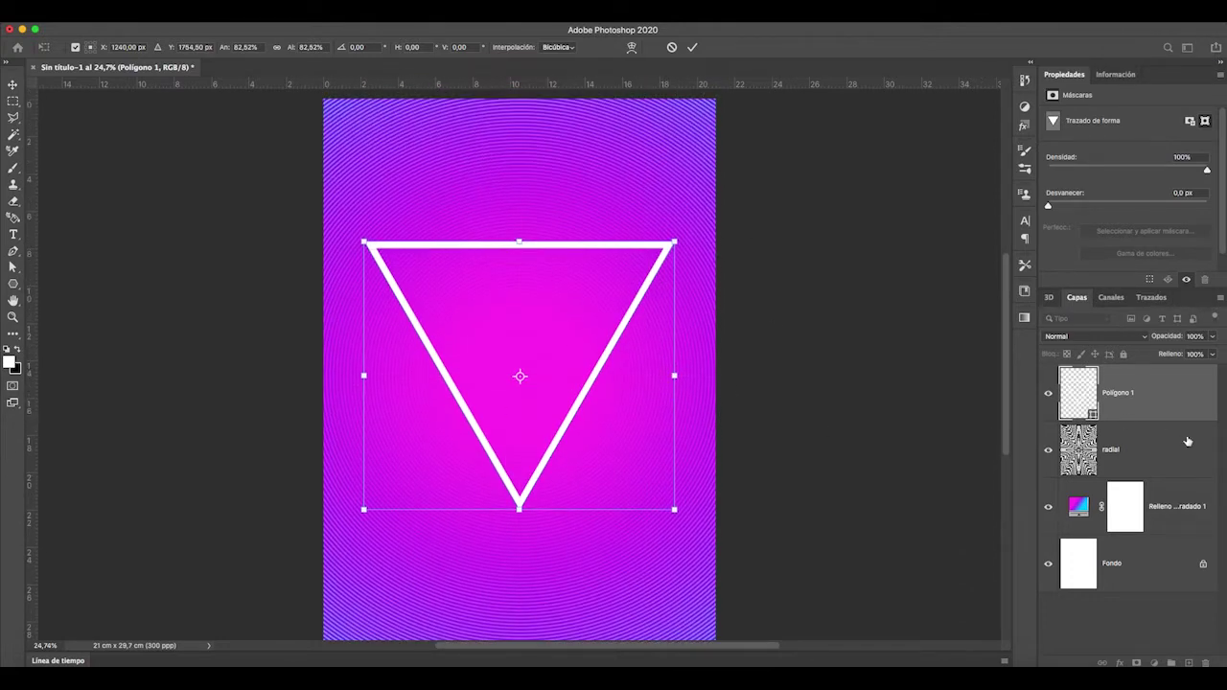
# Rename the triangle shape layer as "triangulo_01".
pyautogui.rightClick(1122, 394)
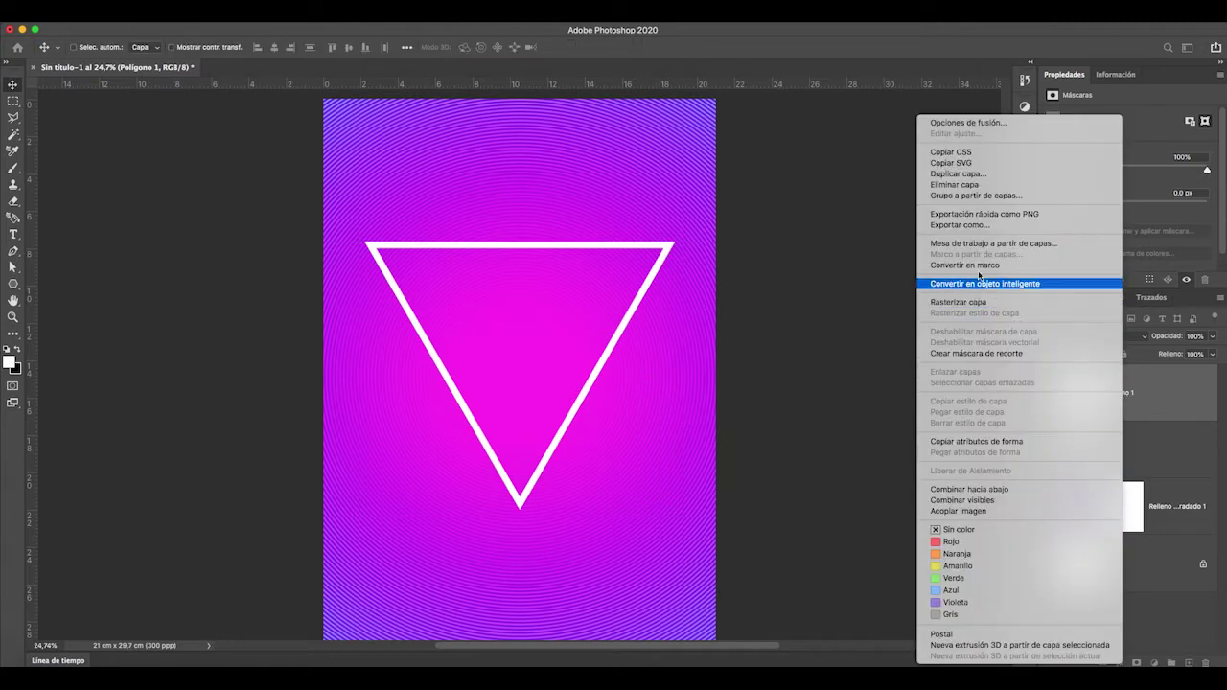
pyautogui.click(1115, 410)
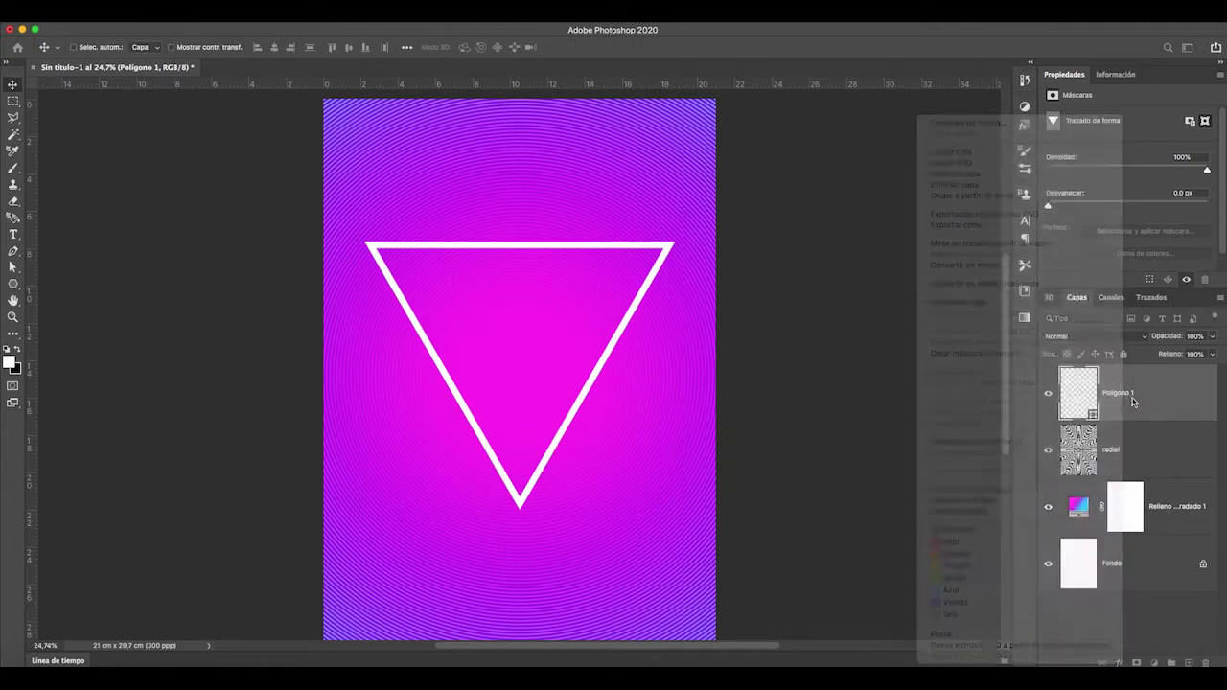
pyautogui.doubleClick(1128, 397)
pyautogui.press('BackSpace')
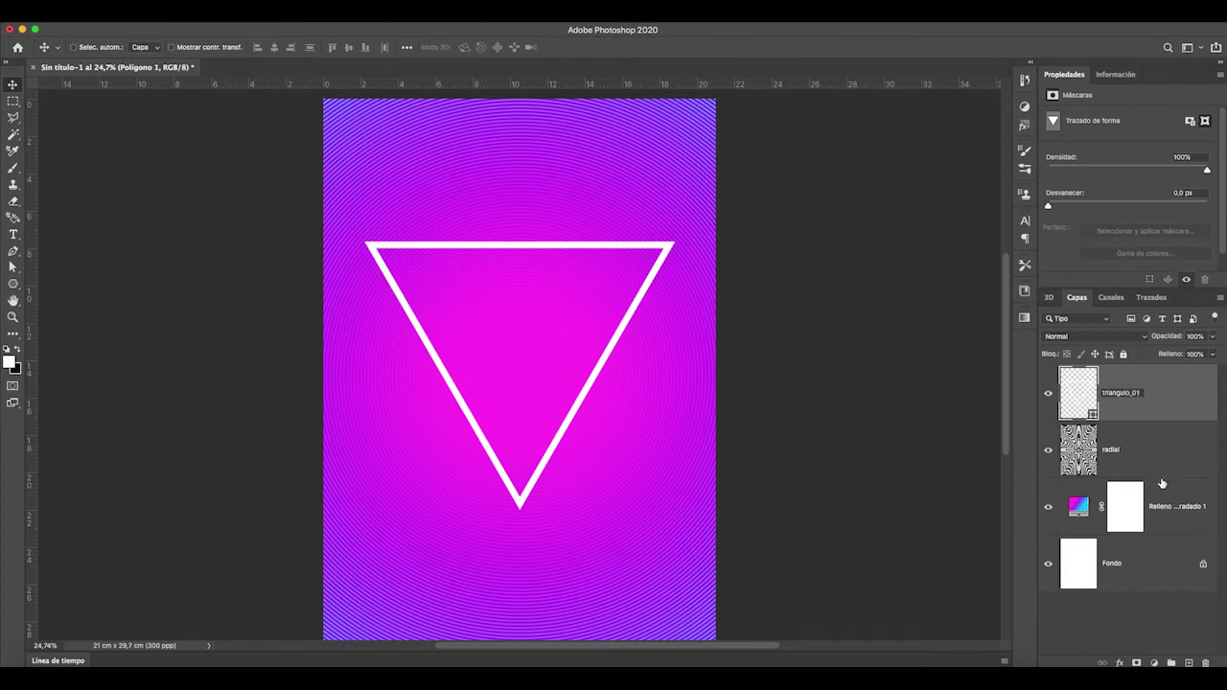
pyautogui.press('Return')
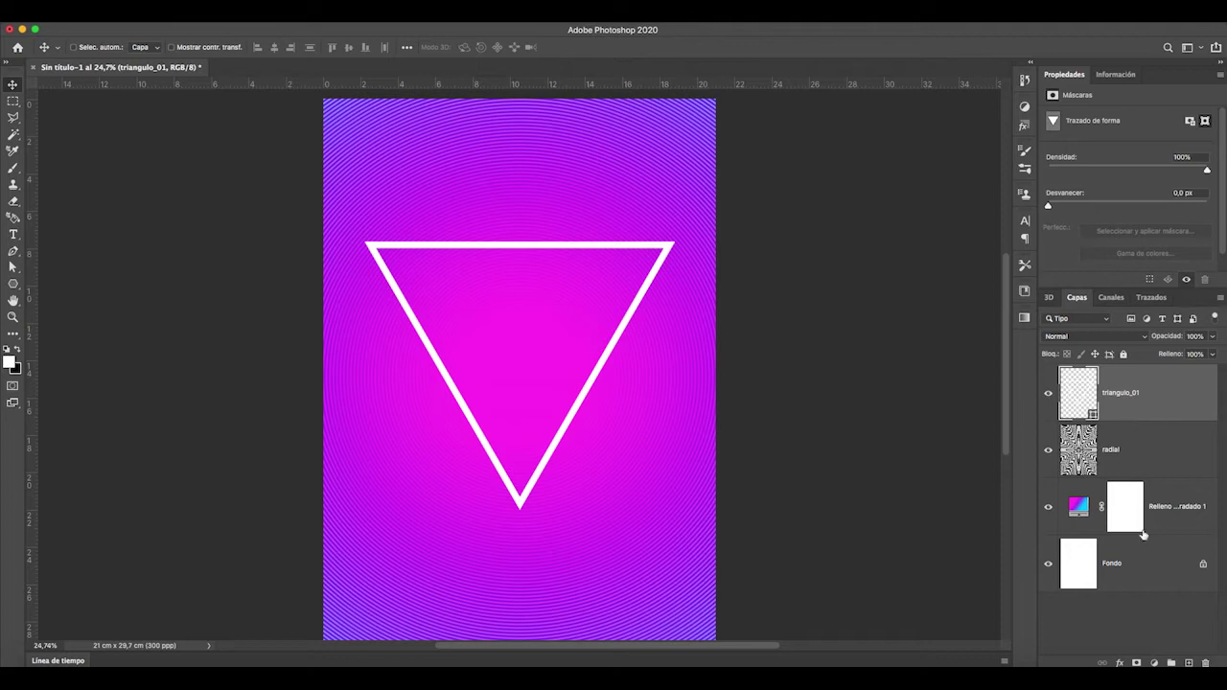
pyautogui.click(1120, 664)
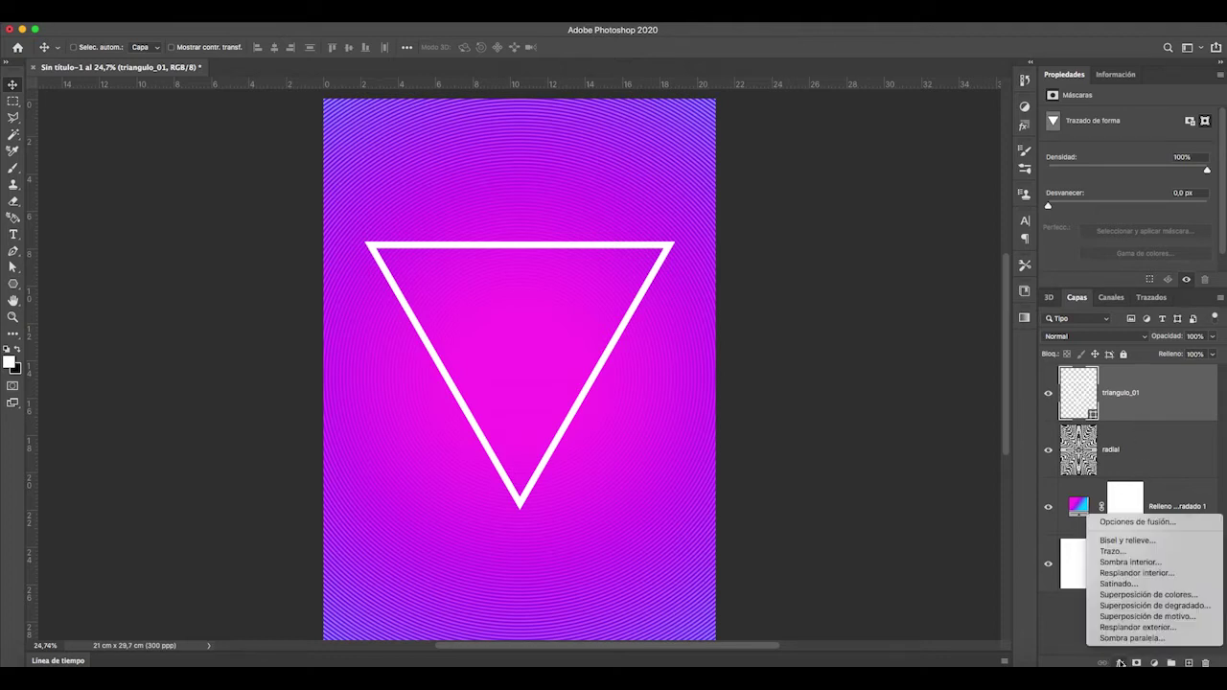
pyautogui.click(1140, 607)
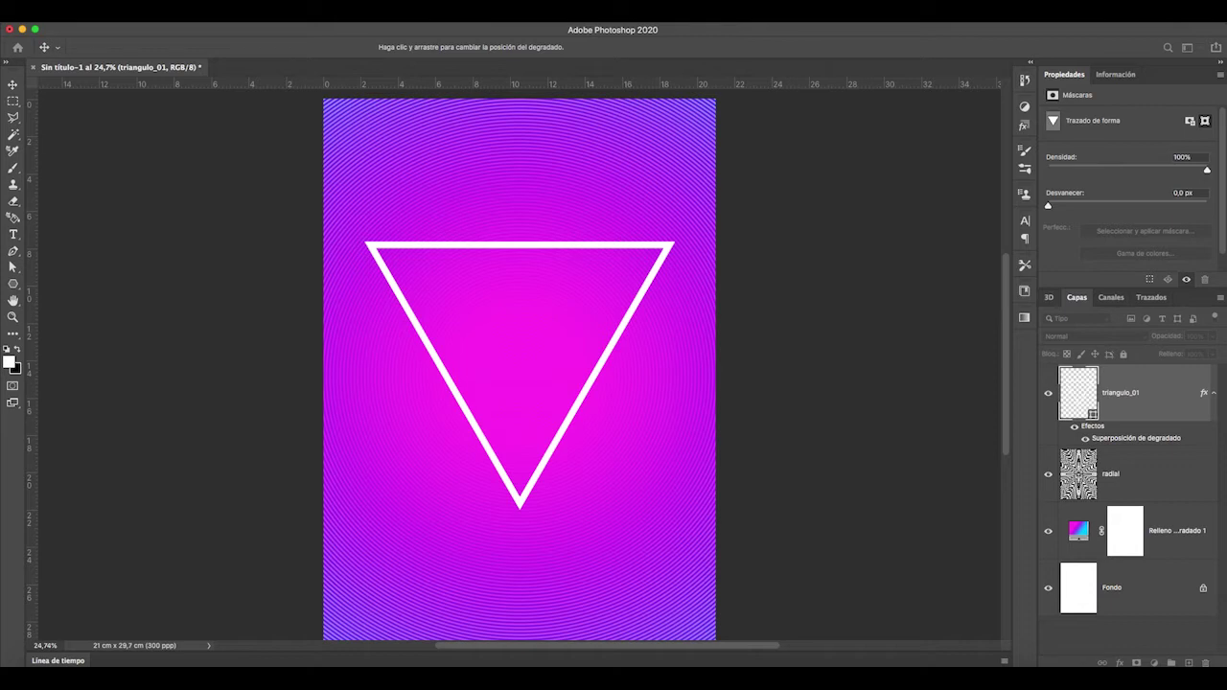
pyautogui.moveTo(1090, 252); pyautogui.dragTo(770, 200)
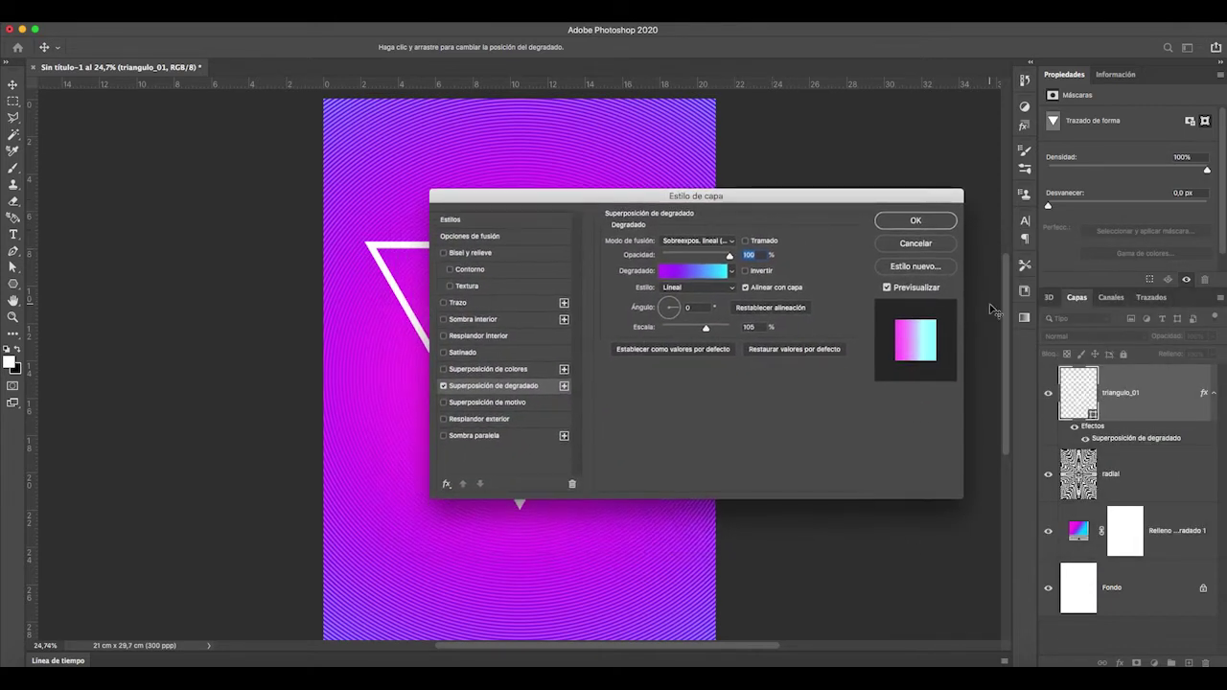
pyautogui.click(928, 246)
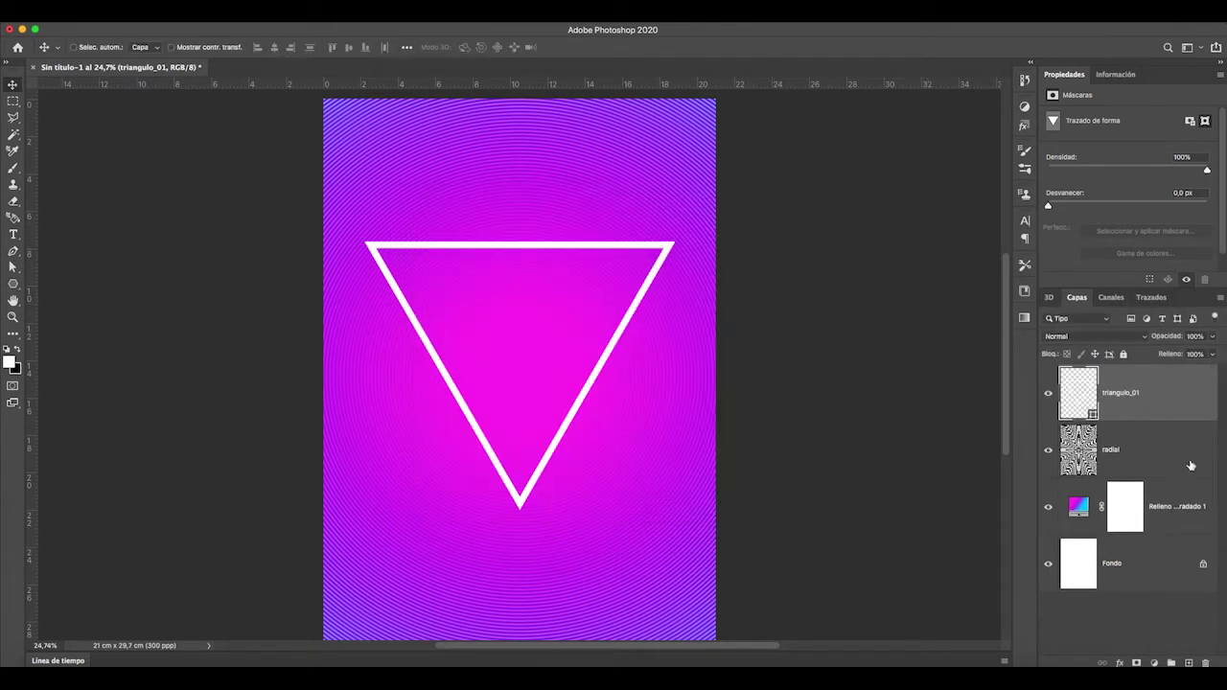
# Add a Superposición de degradado effect with the preset magenta-to-cyan gradient to the triangulo_01 layer and apply the layer style.
pyautogui.doubleClick(1195, 395)
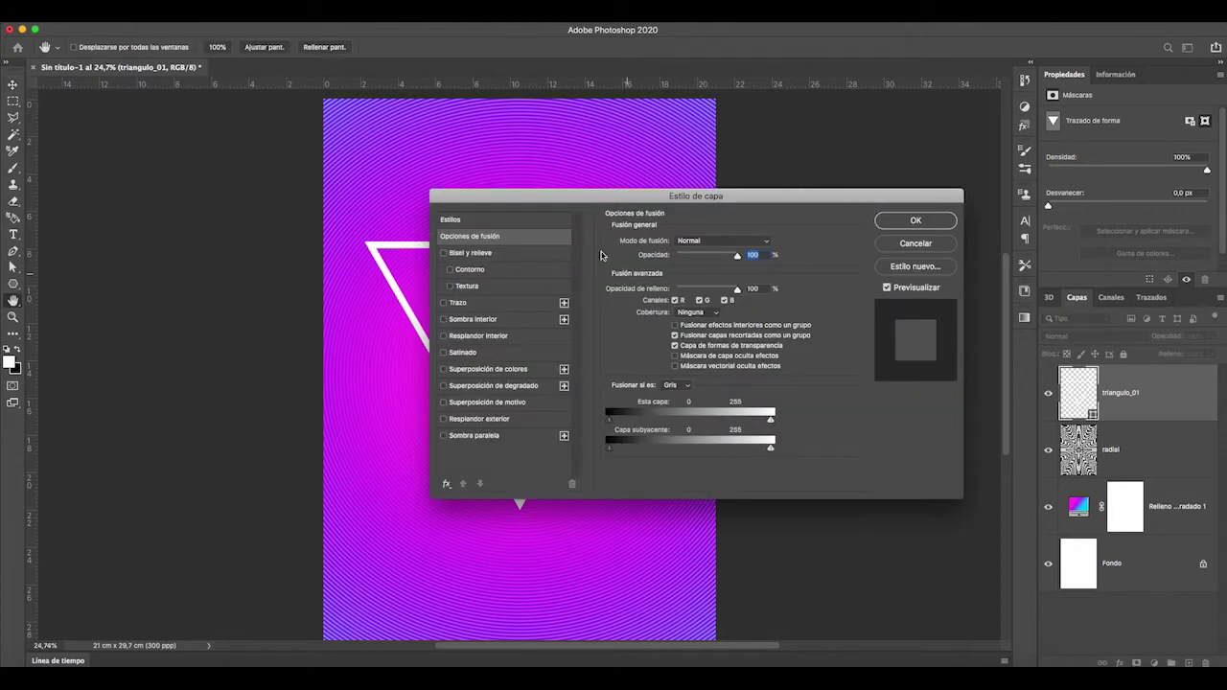
pyautogui.moveTo(714, 201); pyautogui.dragTo(802, 226)
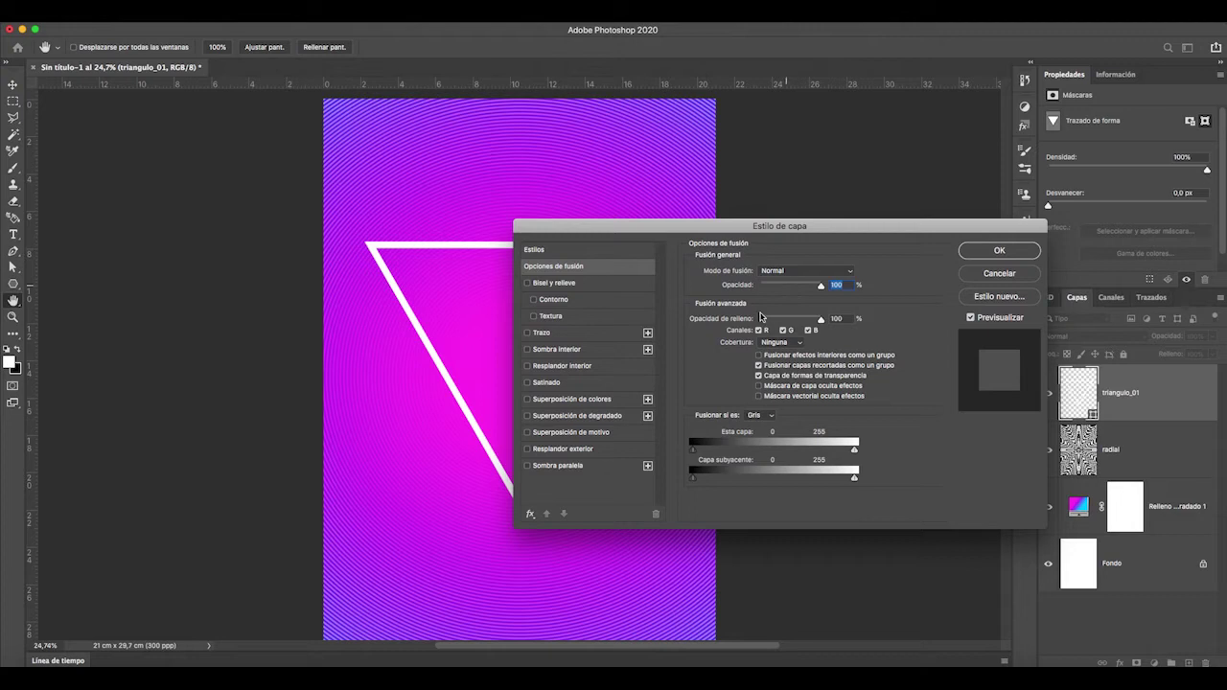
pyautogui.click(527, 416)
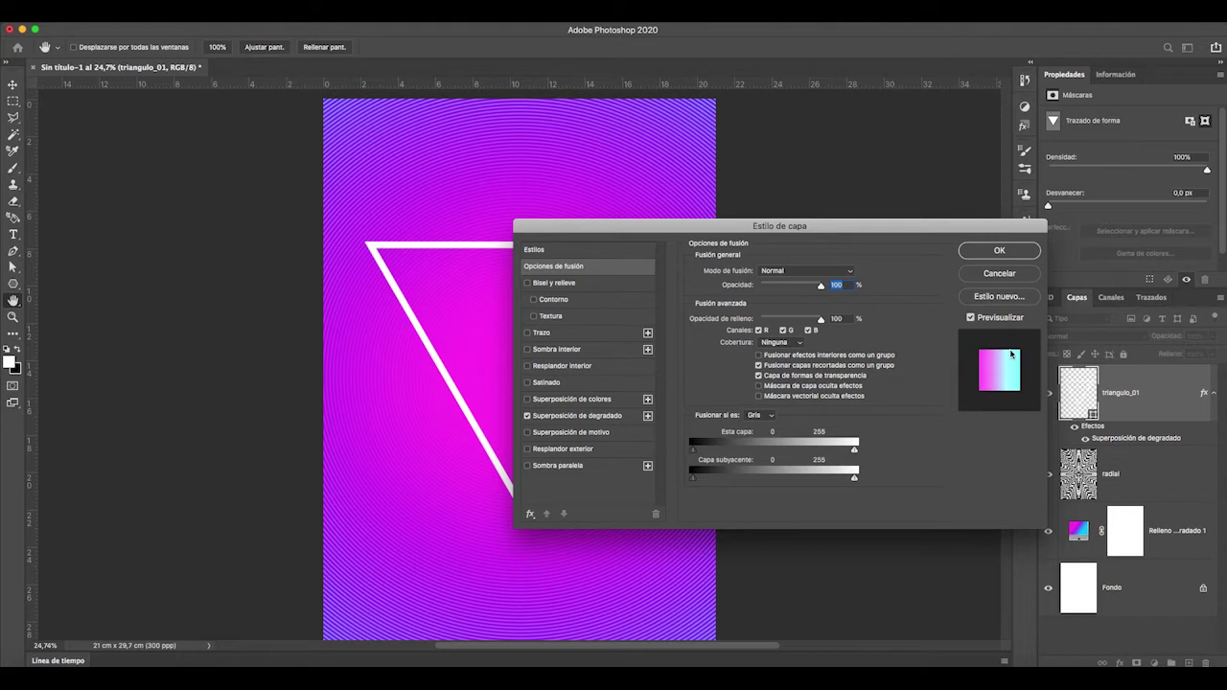
pyautogui.hscroll(-3, 922, 482)
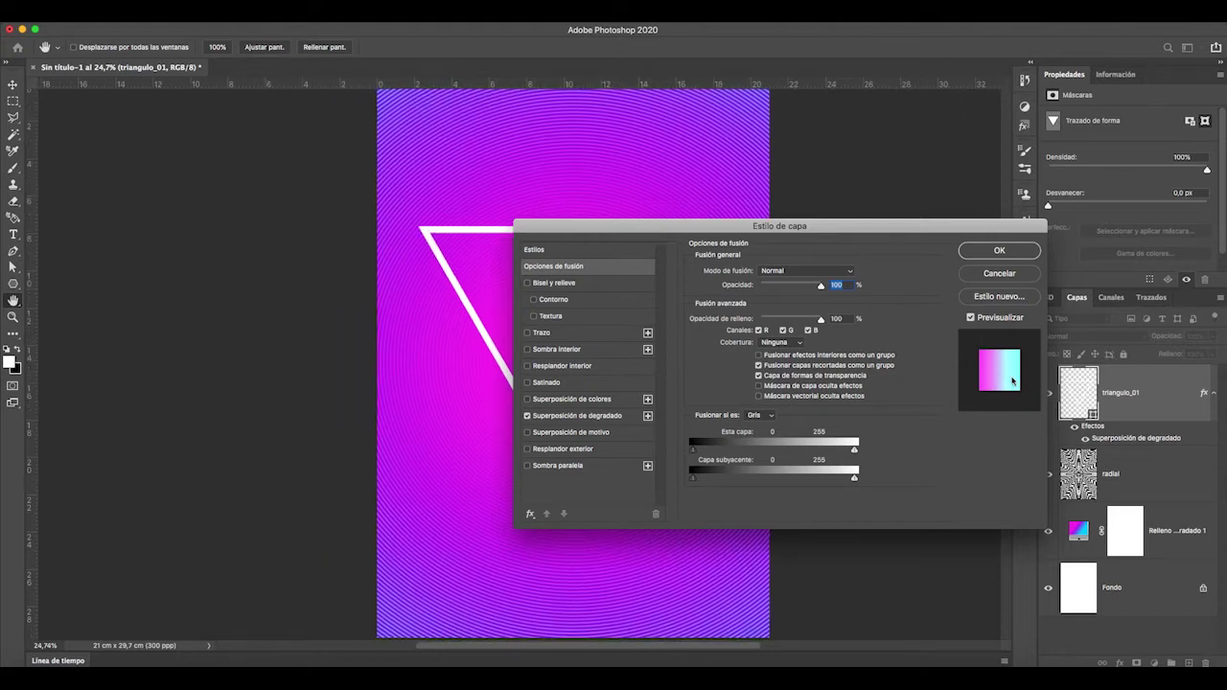
pyautogui.click(999, 252)
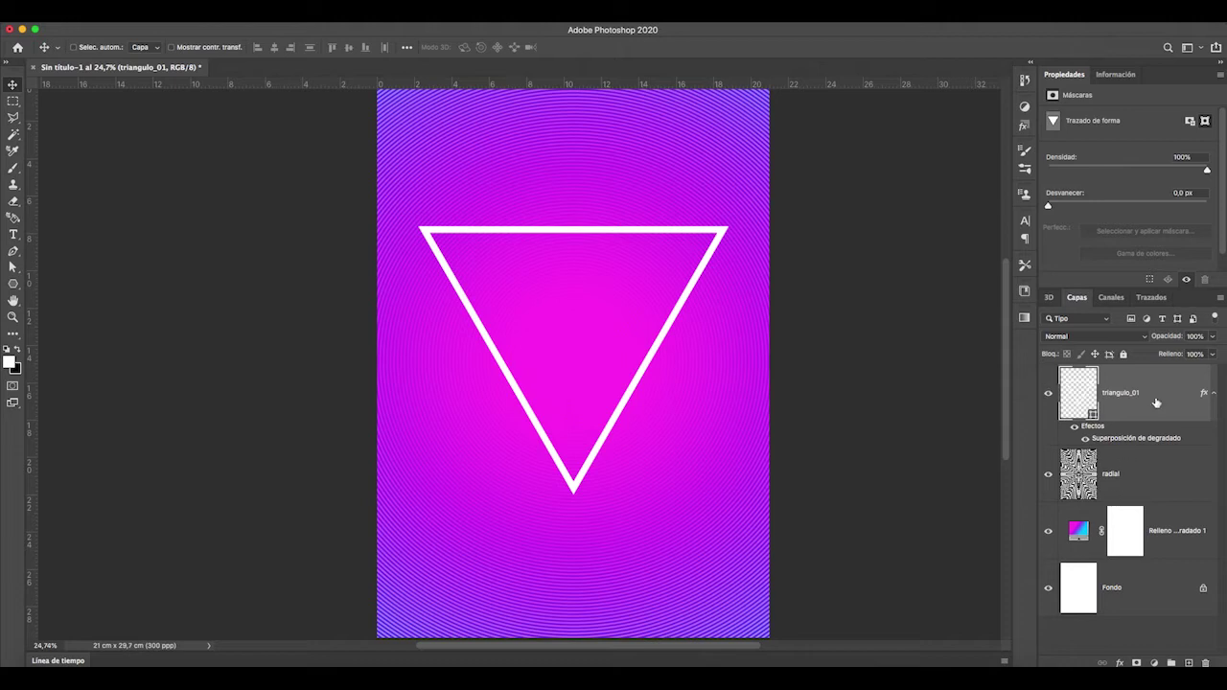
# Lower the triangulo_01 layer's fill (Relleno) to 12%.
pyautogui.click(1211, 358)
pyautogui.moveTo(1210, 370); pyautogui.dragTo(1160, 371)
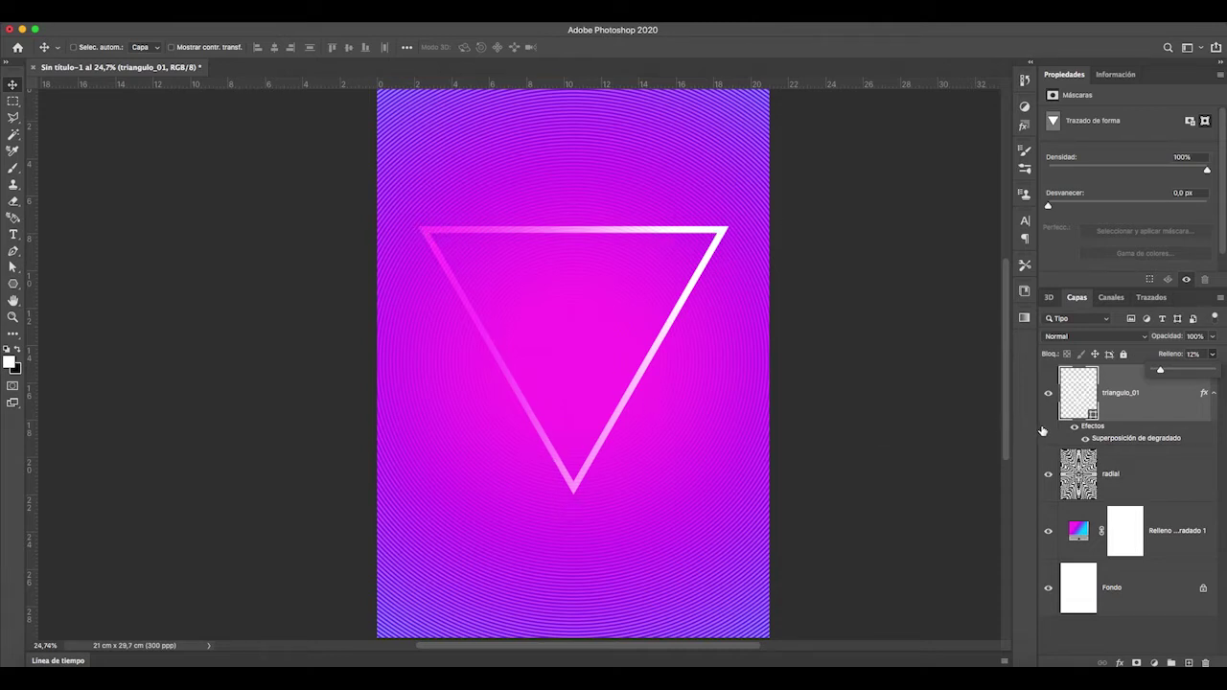
pyautogui.click(1177, 408)
# Duplicate the triangulo_01 layer, place the copy directly beneath the original and rename it "triangulo_02".
pyautogui.moveTo(1133, 393)
pyautogui.mouseDown()
pyautogui.moveTo(1178, 534)
pyautogui.moveTo(1189, 662)
pyautogui.mouseUp()
pyautogui.moveTo(1152, 393); pyautogui.dragTo(1145, 515)
pyautogui.doubleClick(1146, 474)
pyautogui.click(1159, 475)
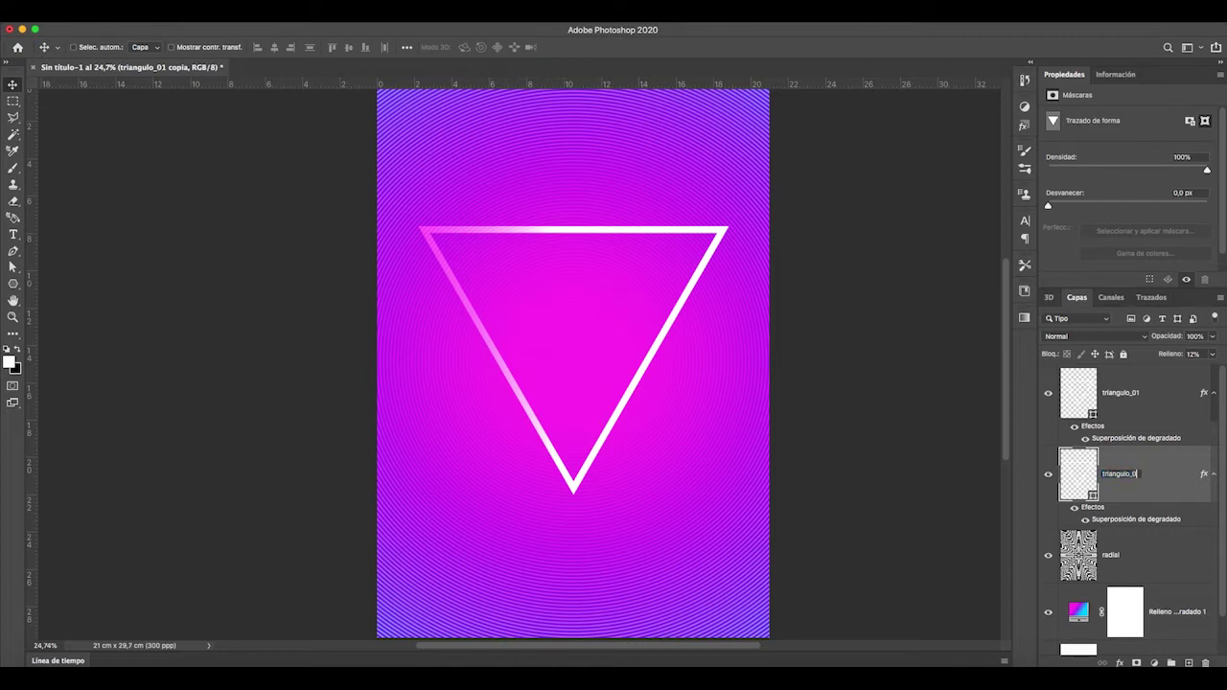
pyautogui.press('Return')
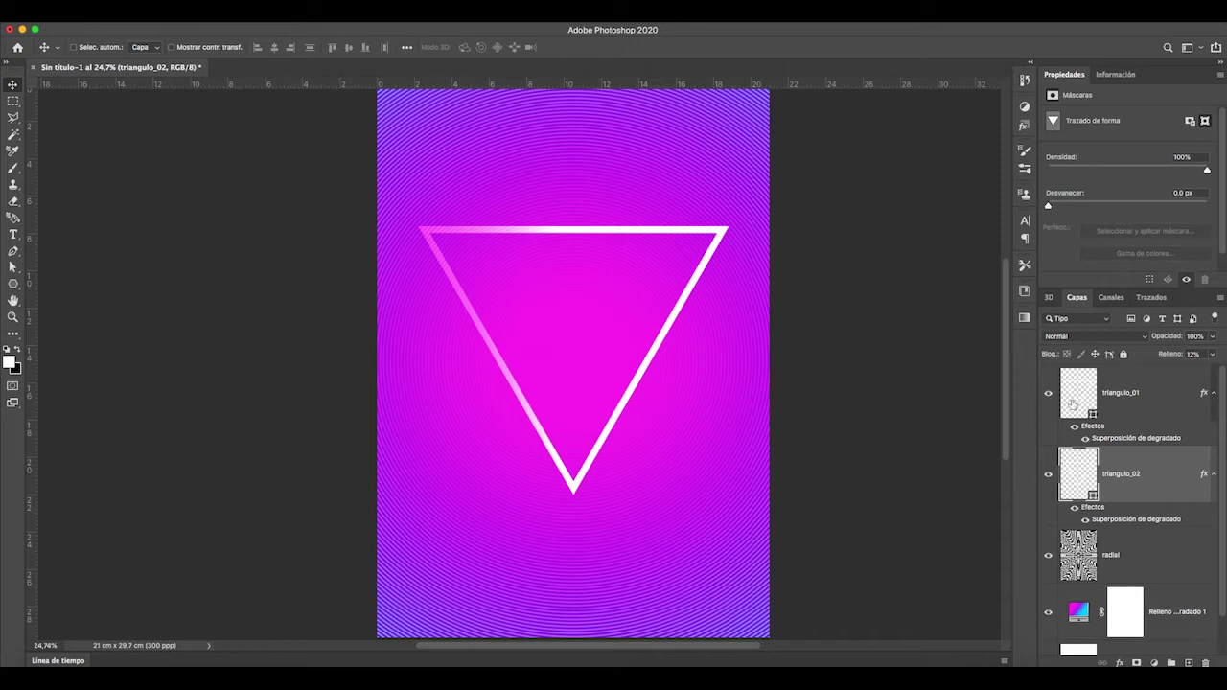
# Scale the triangulo_02 layer down proportionally to about 96.9% so its outline sits offset from the triangulo_01 outline.
pyautogui.press('z')
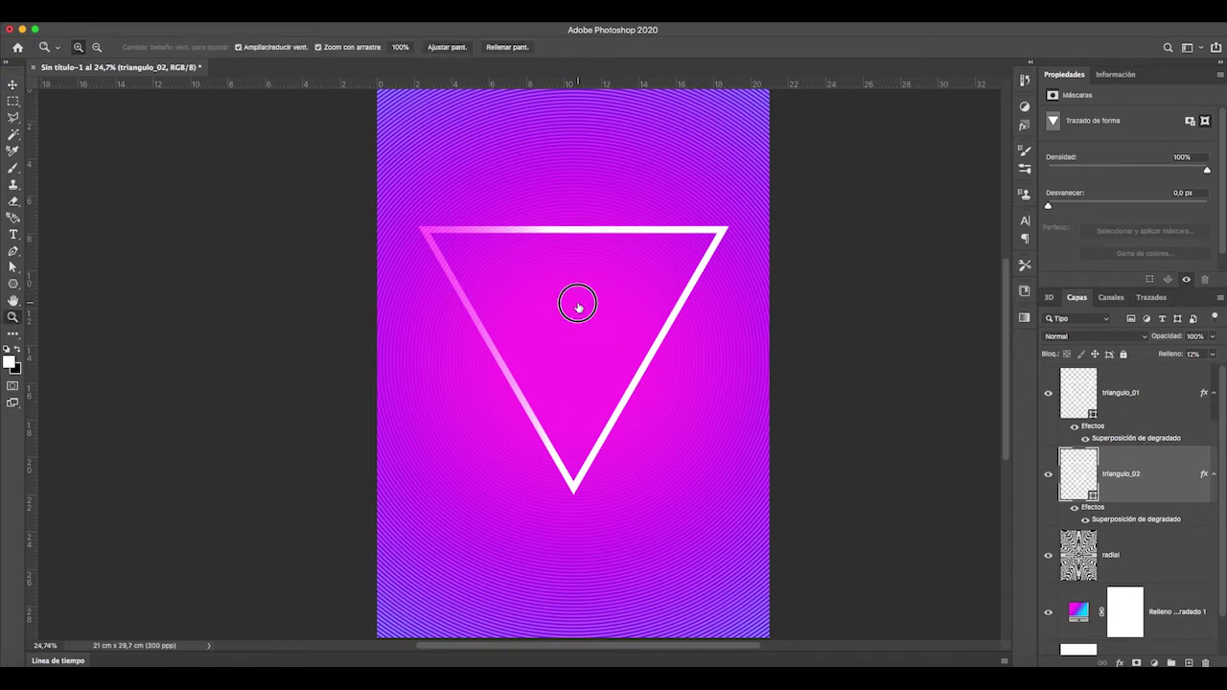
pyautogui.click(577, 303)
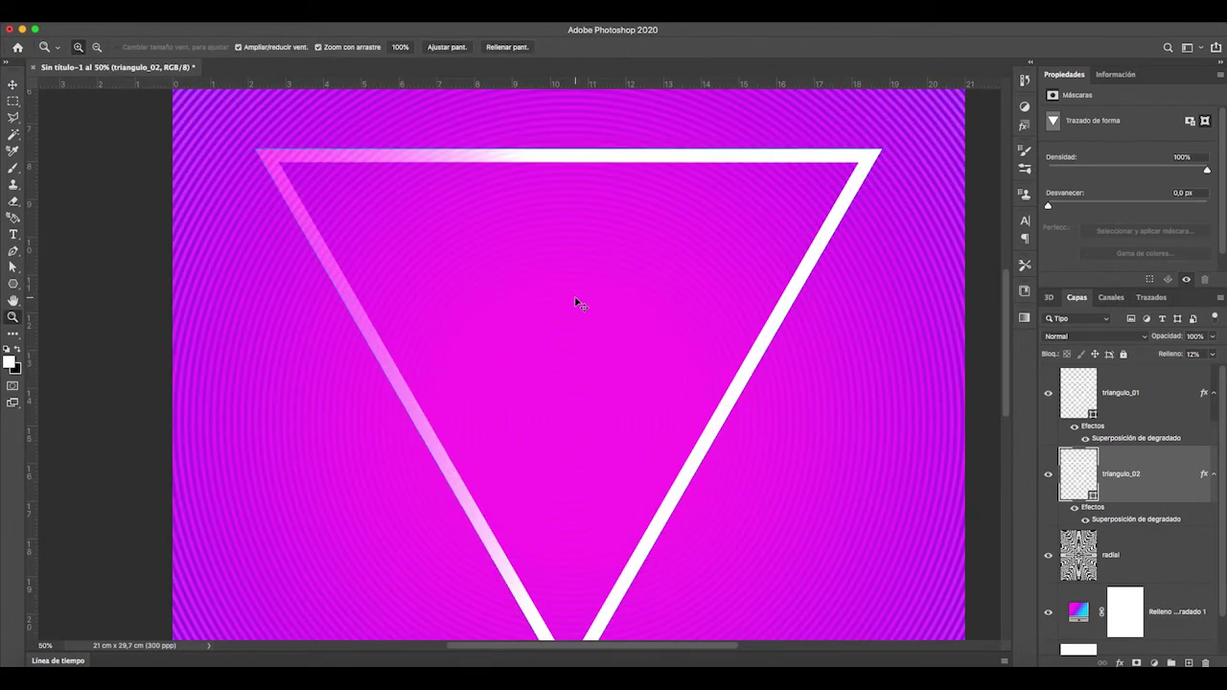
pyautogui.press('super+t')
pyautogui.moveTo(262, 156); pyautogui.dragTo(264, 155)
pyautogui.scroll(-5, 713, 522)
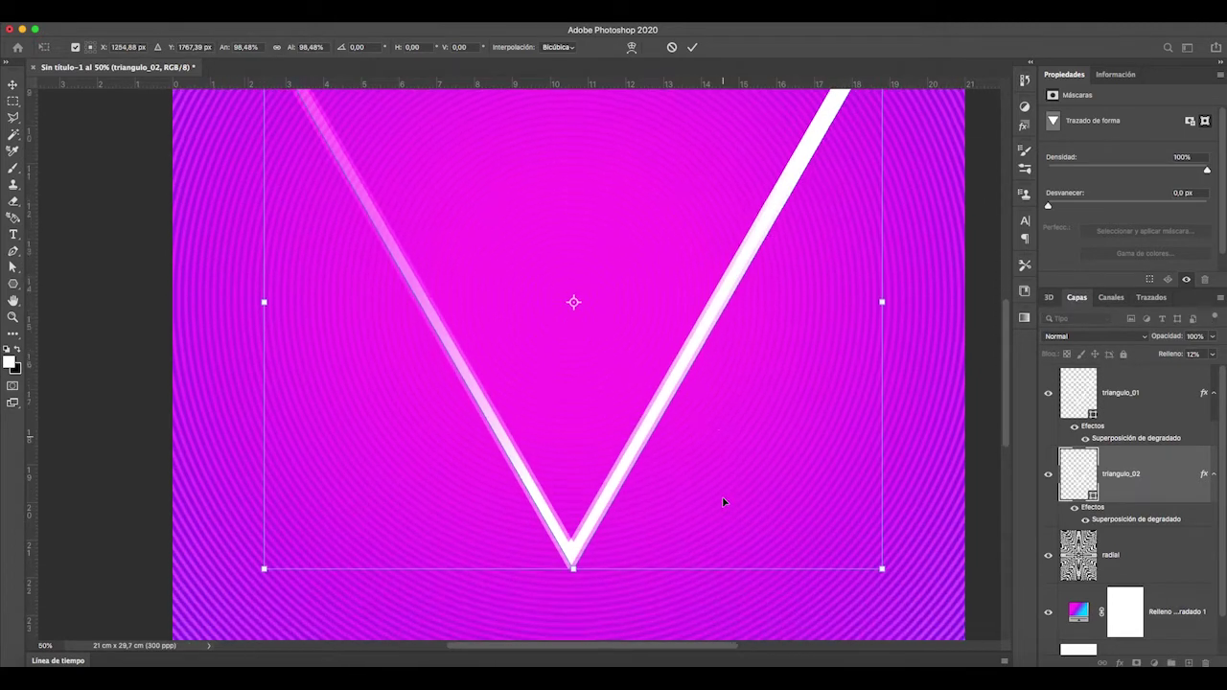
pyautogui.moveTo(880, 553); pyautogui.dragTo(869, 543)
pyautogui.scroll(7, 761, 528)
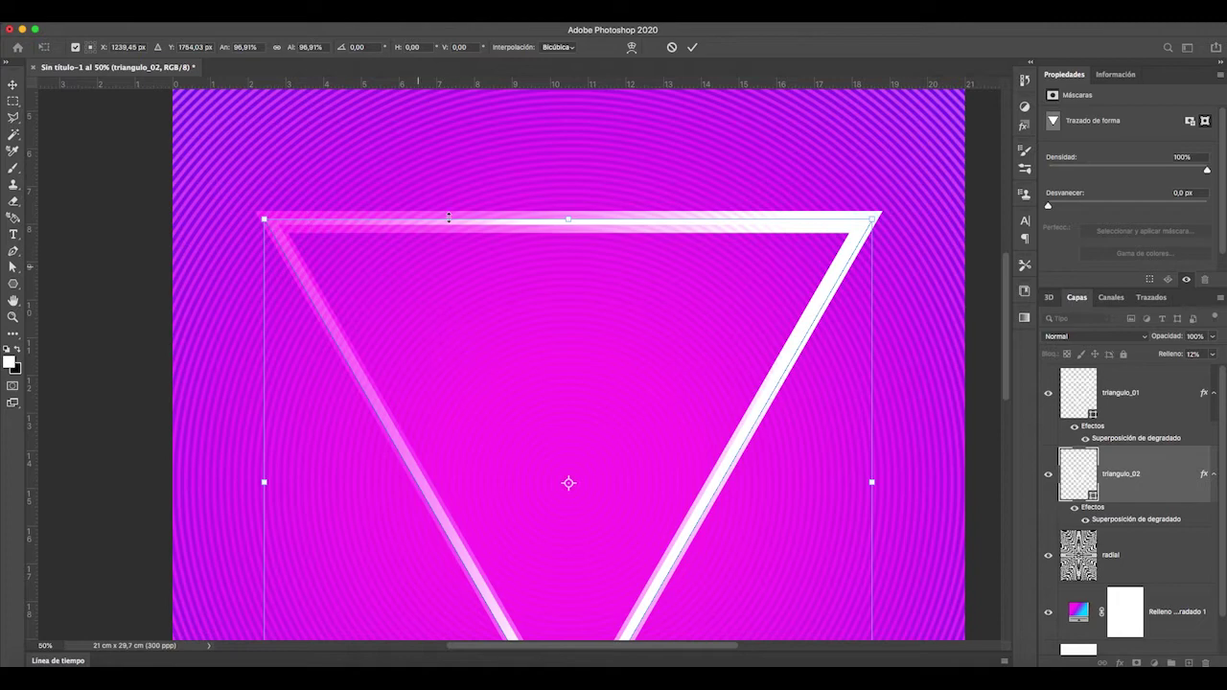
pyautogui.click(690, 48)
# Duplicate the triangulo_01 layer, place the copy directly above the radial layer and rename it "triangulo_01_resplandor".
pyautogui.scroll(-3, 751, 416)
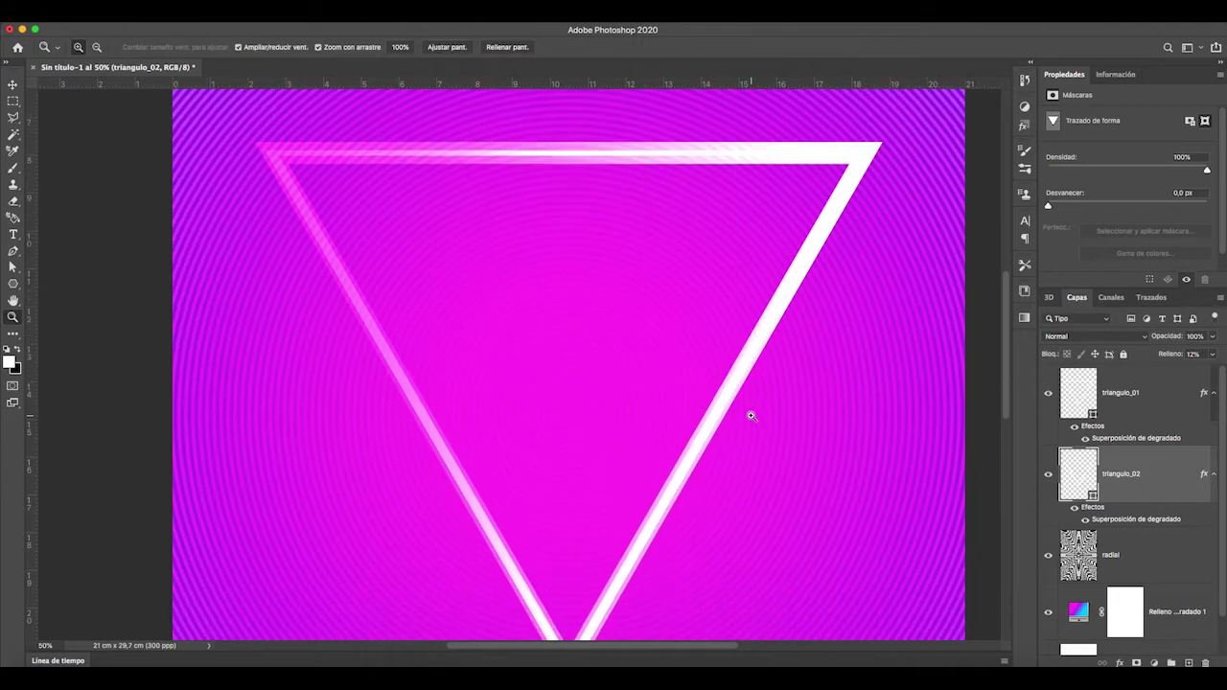
pyautogui.scroll(-4, 751, 416)
pyautogui.scroll(5, 751, 416)
pyautogui.scroll(-2, 751, 415)
pyautogui.scroll(2, 752, 416)
pyautogui.scroll(-3, 751, 416)
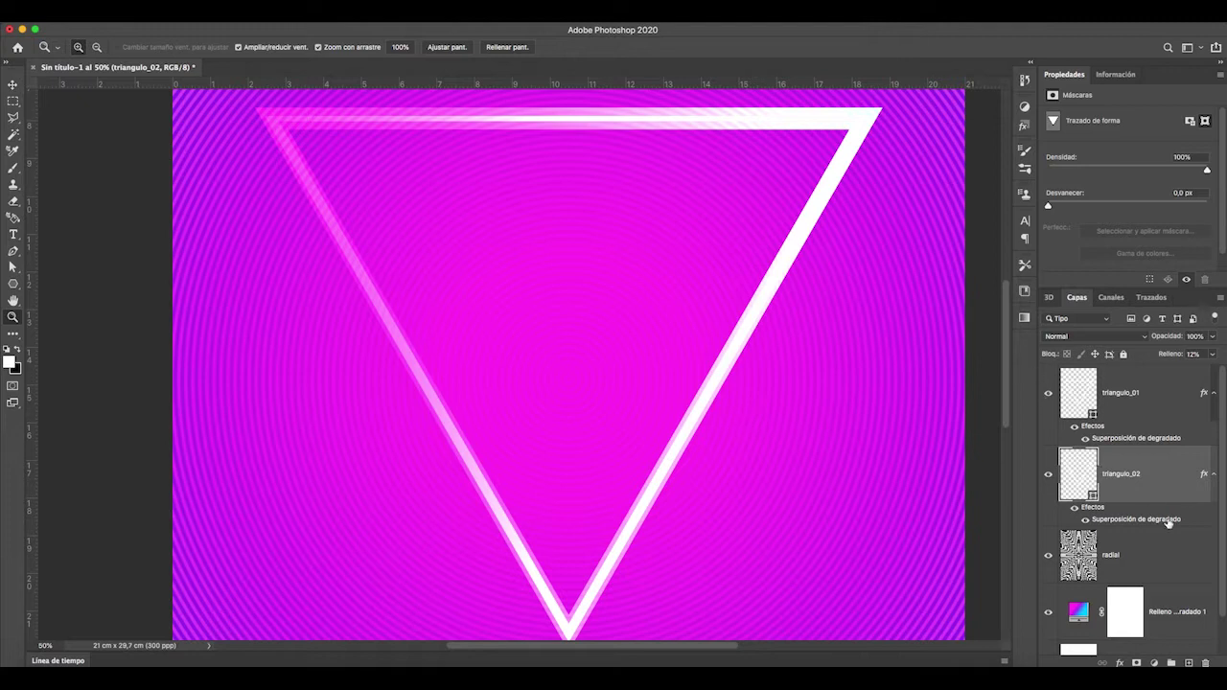
pyautogui.click(1138, 408)
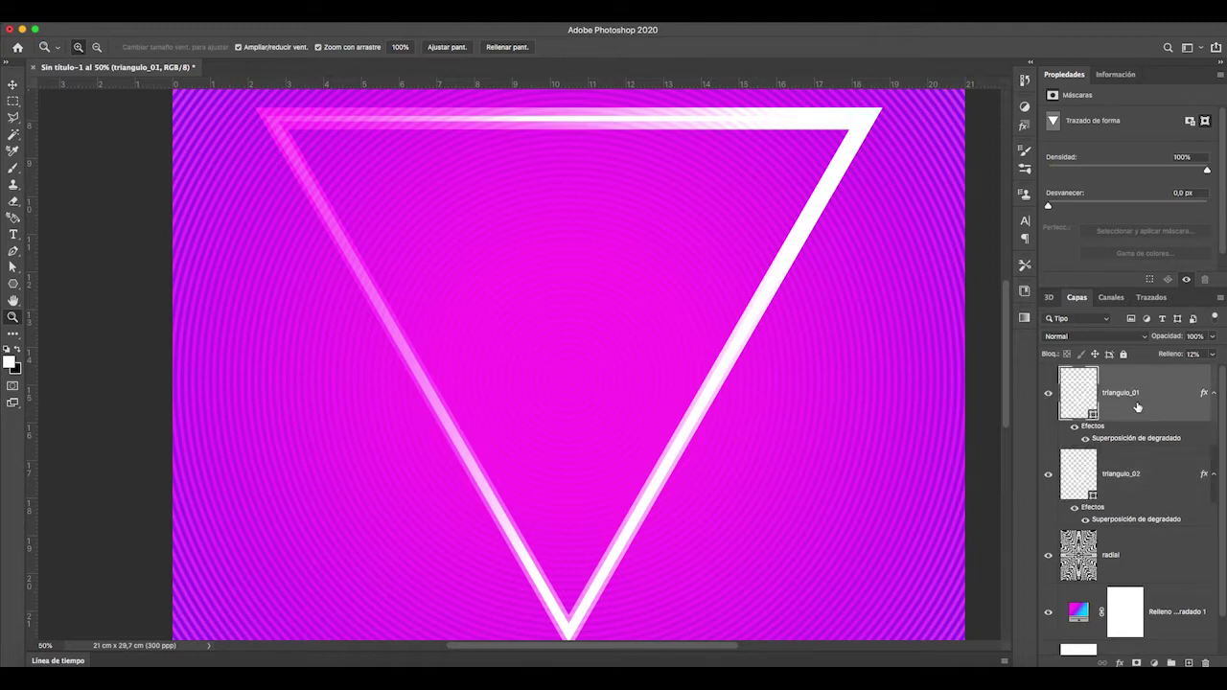
pyautogui.press('super+j')
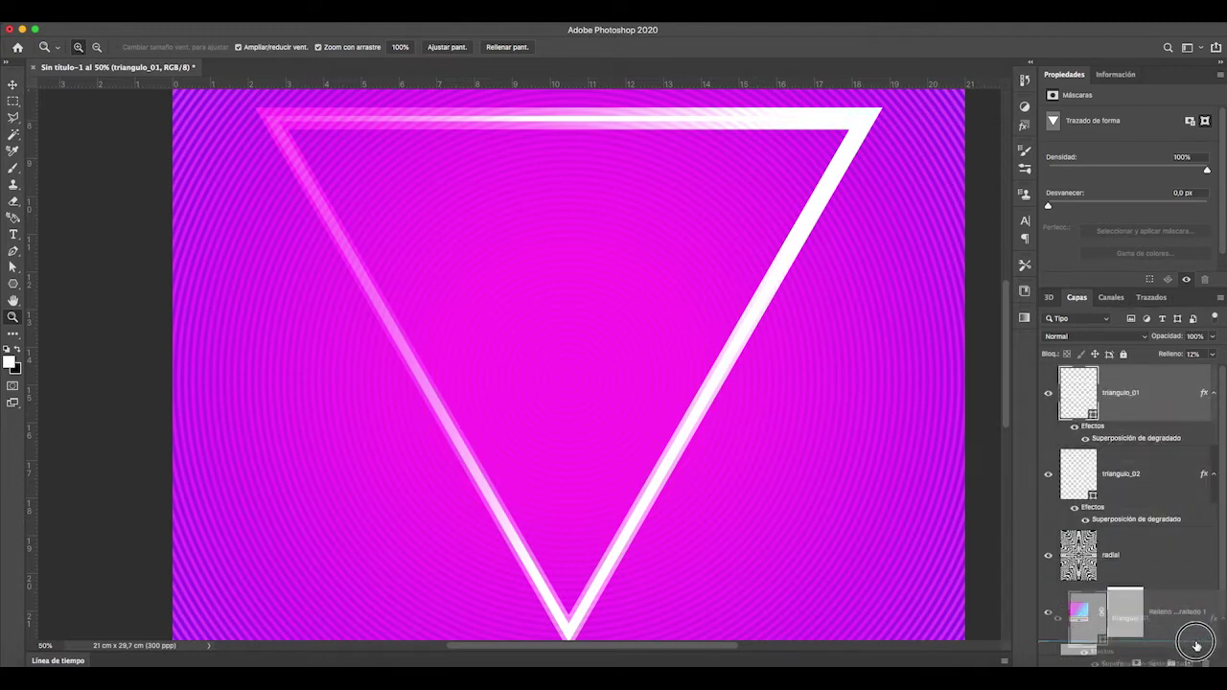
pyautogui.moveTo(1133, 397); pyautogui.dragTo(1141, 589)
pyautogui.scroll(-5, 1140, 505)
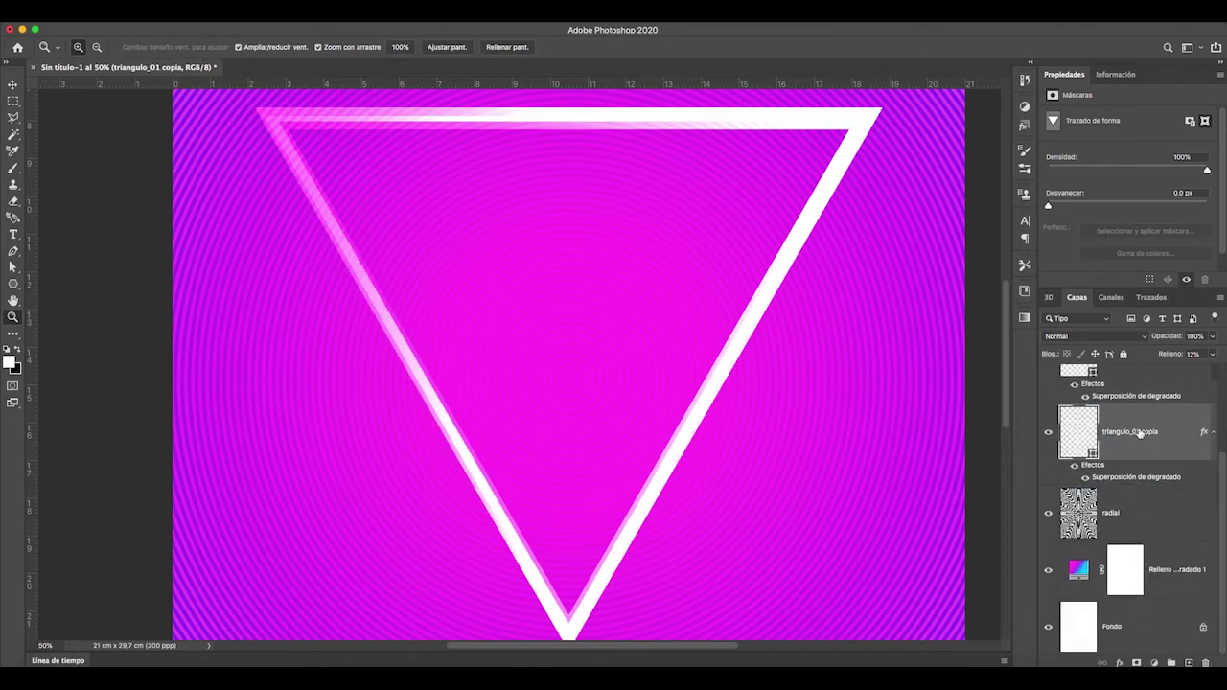
pyautogui.doubleClick(1141, 432)
pyautogui.press('Right')
pyautogui.press('Return')
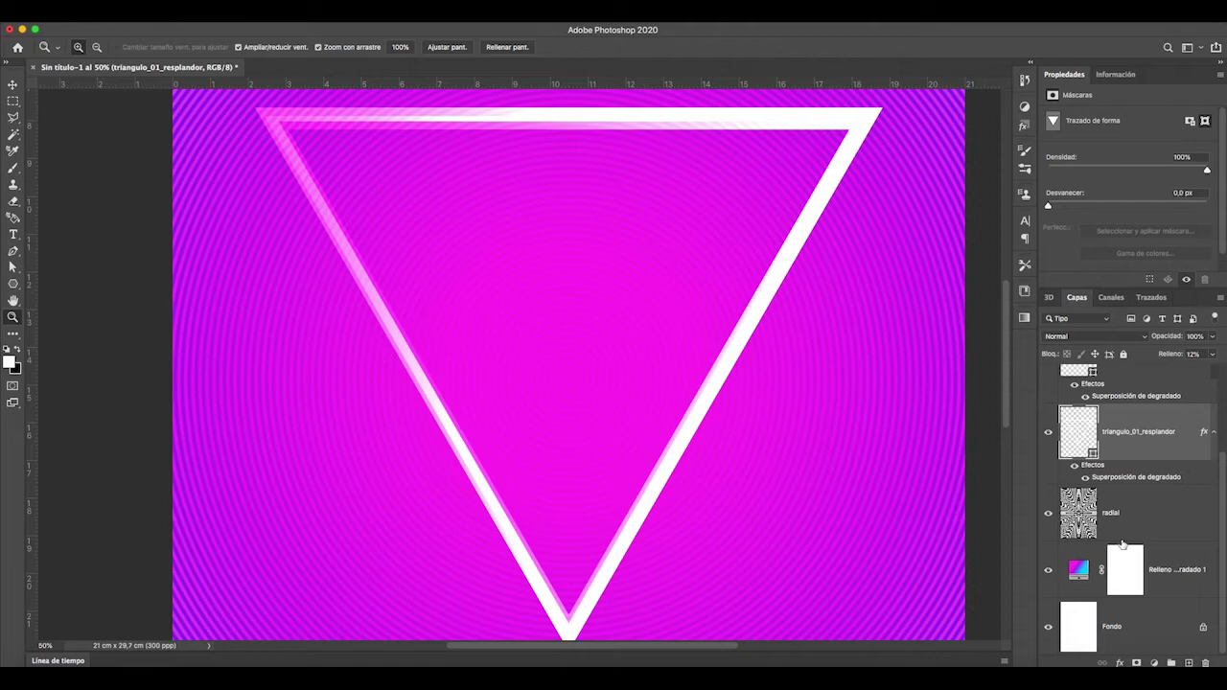
# Add a Resplandor exterior effect to triangulo_01_resplandor, with a slightly bluer cyan glow colour, 100% opacity and 172 px size.
pyautogui.click(1119, 663)
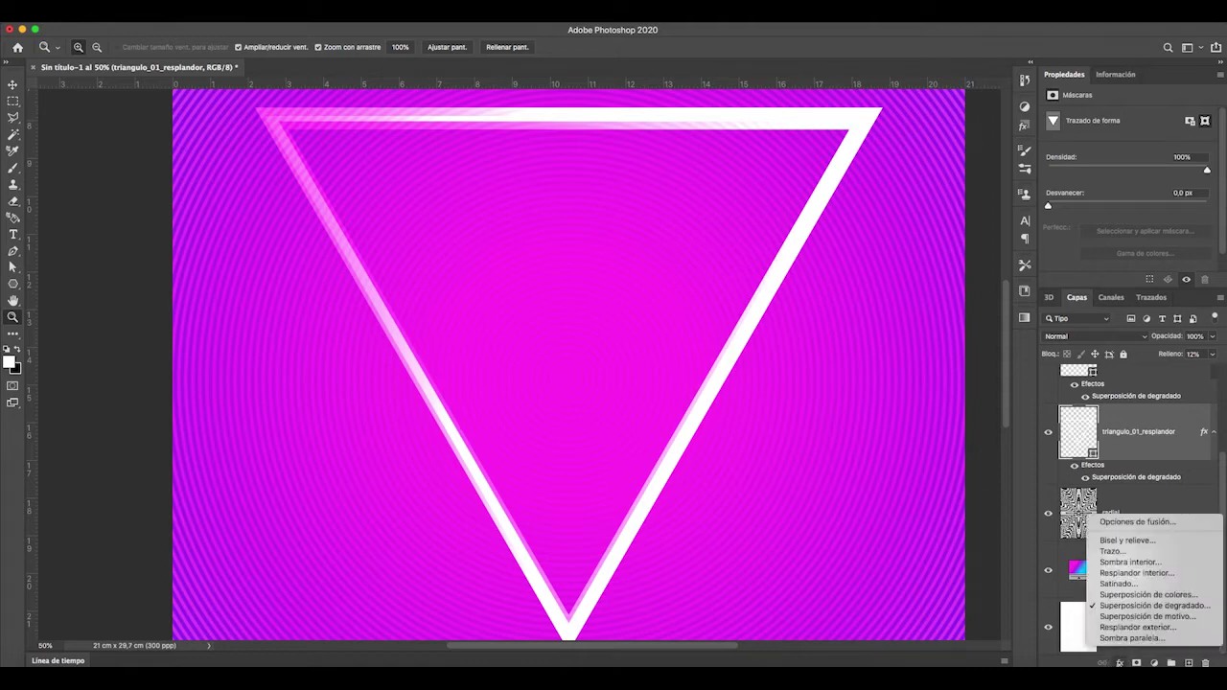
pyautogui.click(1137, 627)
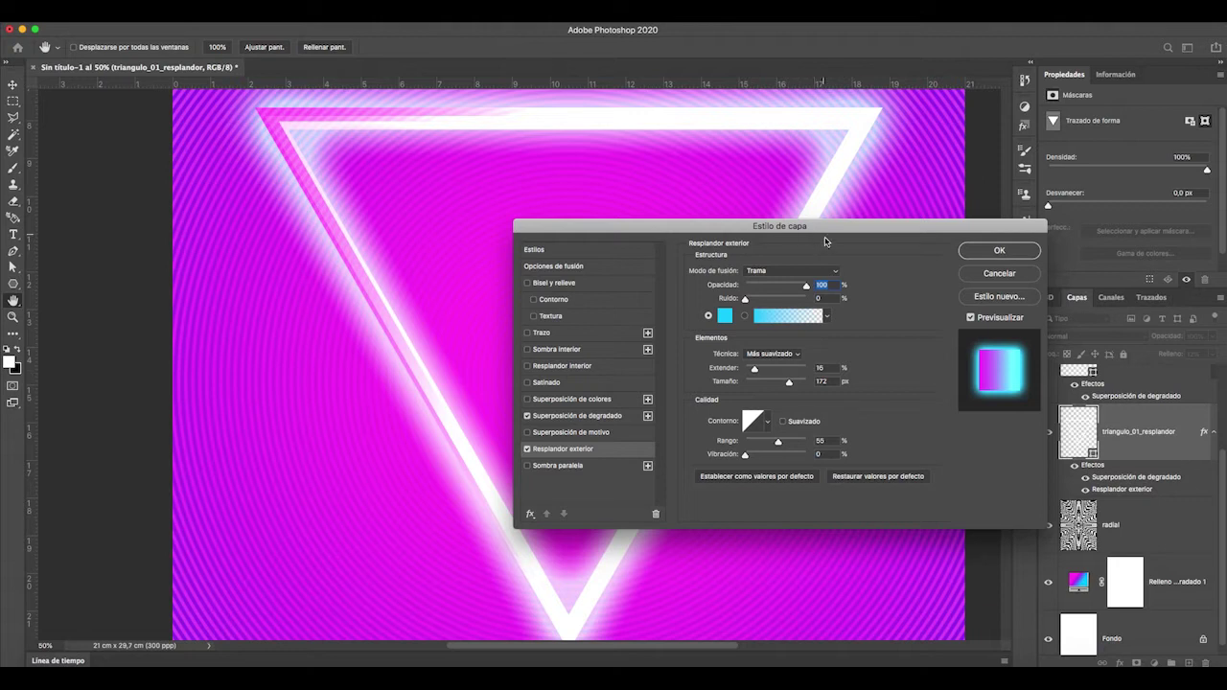
pyautogui.moveTo(811, 228); pyautogui.dragTo(821, 260)
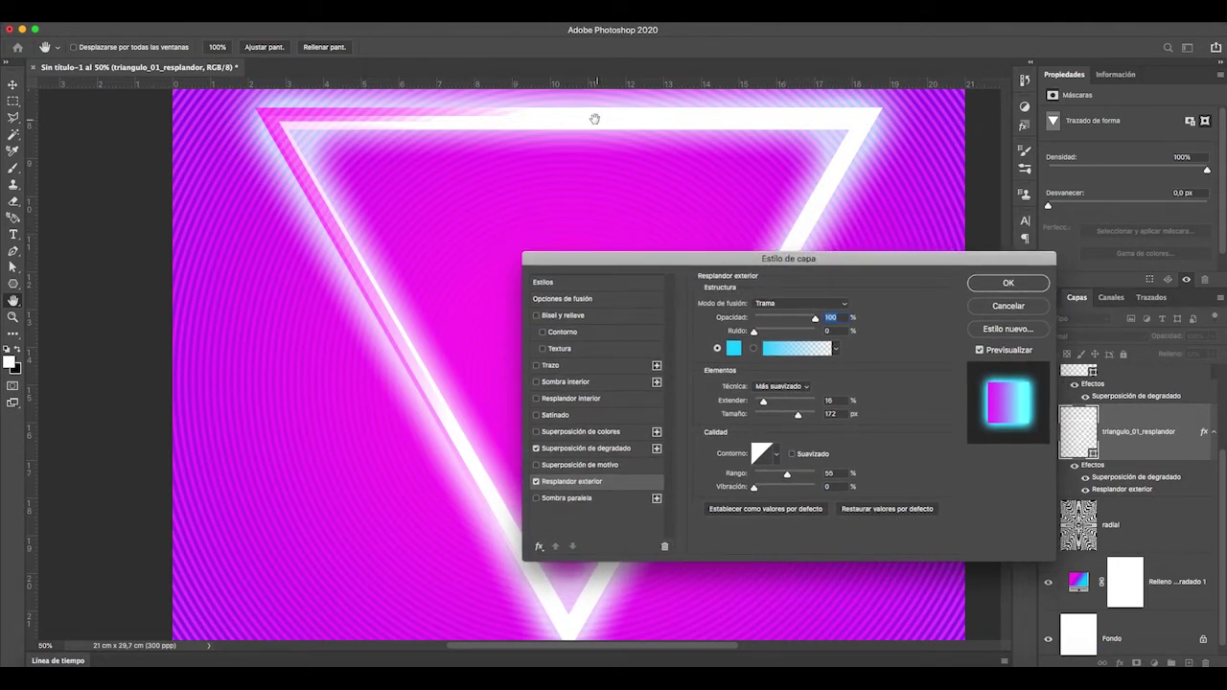
pyautogui.click(733, 350)
pyautogui.moveTo(954, 396)
pyautogui.mouseDown()
pyautogui.moveTo(931, 393)
pyautogui.moveTo(949, 421)
pyautogui.moveTo(942, 392)
pyautogui.moveTo(978, 395)
pyautogui.mouseUp()
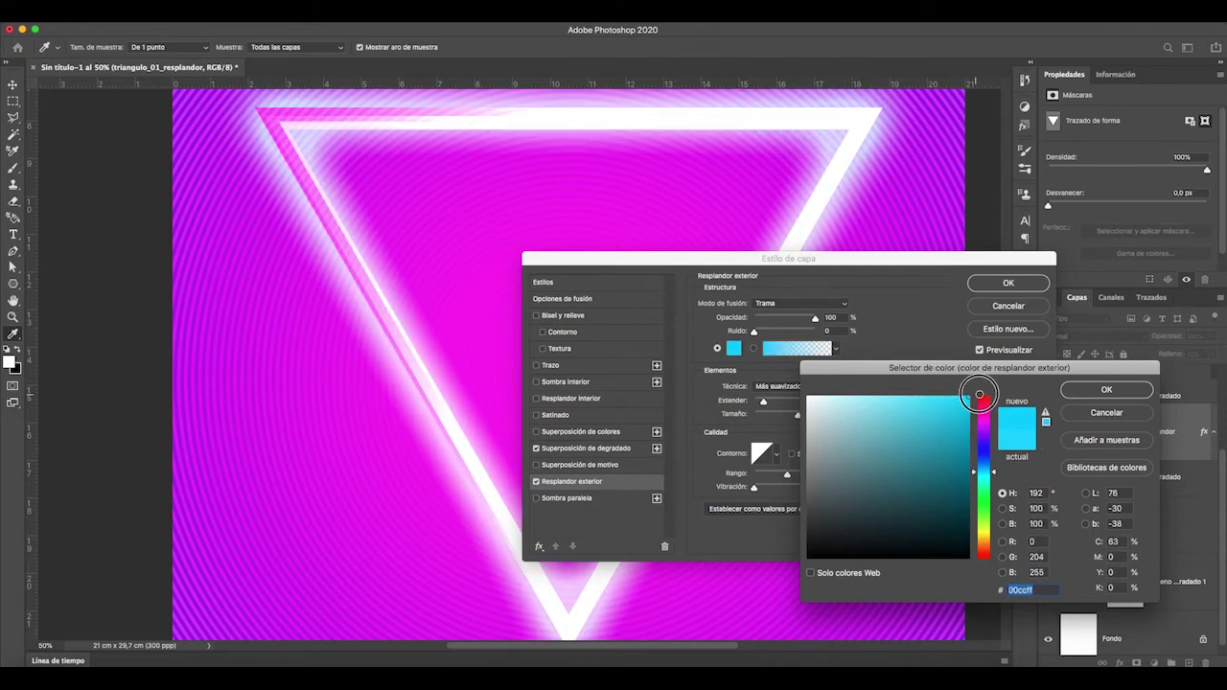
pyautogui.moveTo(993, 473); pyautogui.dragTo(994, 471)
pyautogui.click(1104, 390)
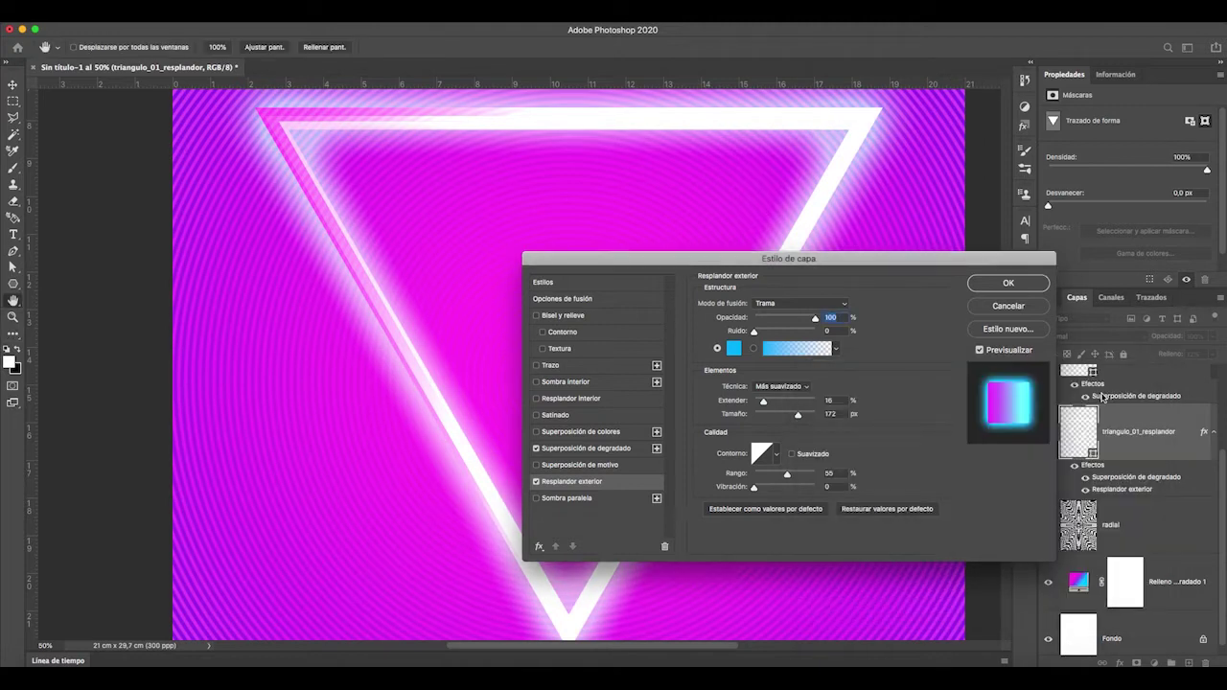
pyautogui.click(1011, 283)
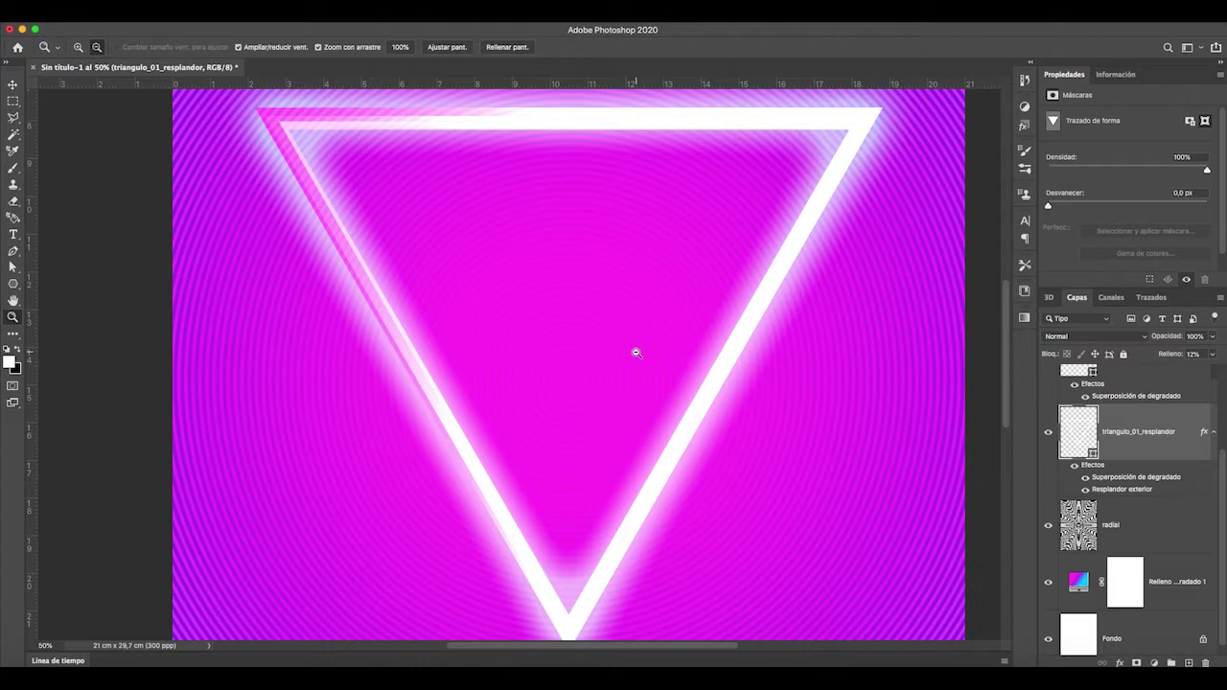
# Place dua_lipa.jpg at about 19.3 cm square behind the triangle area and move its layer directly beneath triangulo_01_resplandor.
pyautogui.keyDown('alt'); pyautogui.click(638, 353); pyautogui.keyUp('alt')
pyautogui.keyDown('alt'); pyautogui.click(672, 377); pyautogui.keyUp('alt')
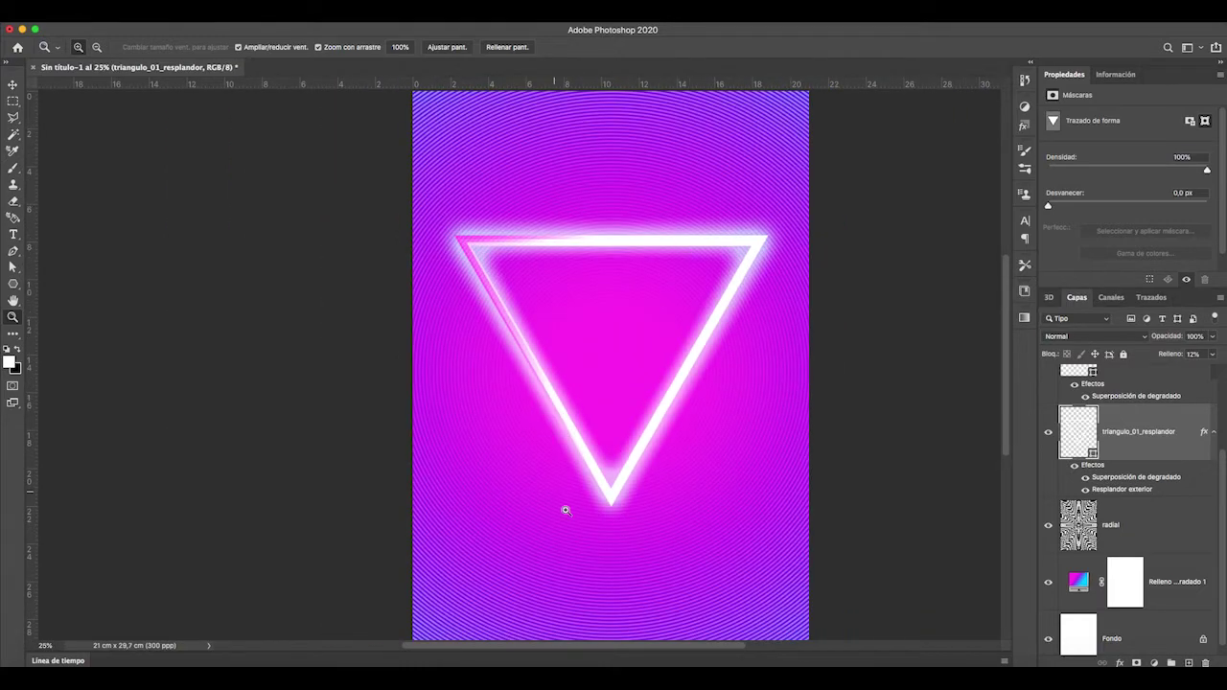
pyautogui.scroll(2, 684, 420)
pyautogui.scroll(-6, 685, 420)
pyautogui.scroll(5, 685, 421)
pyautogui.scroll(-2, 685, 421)
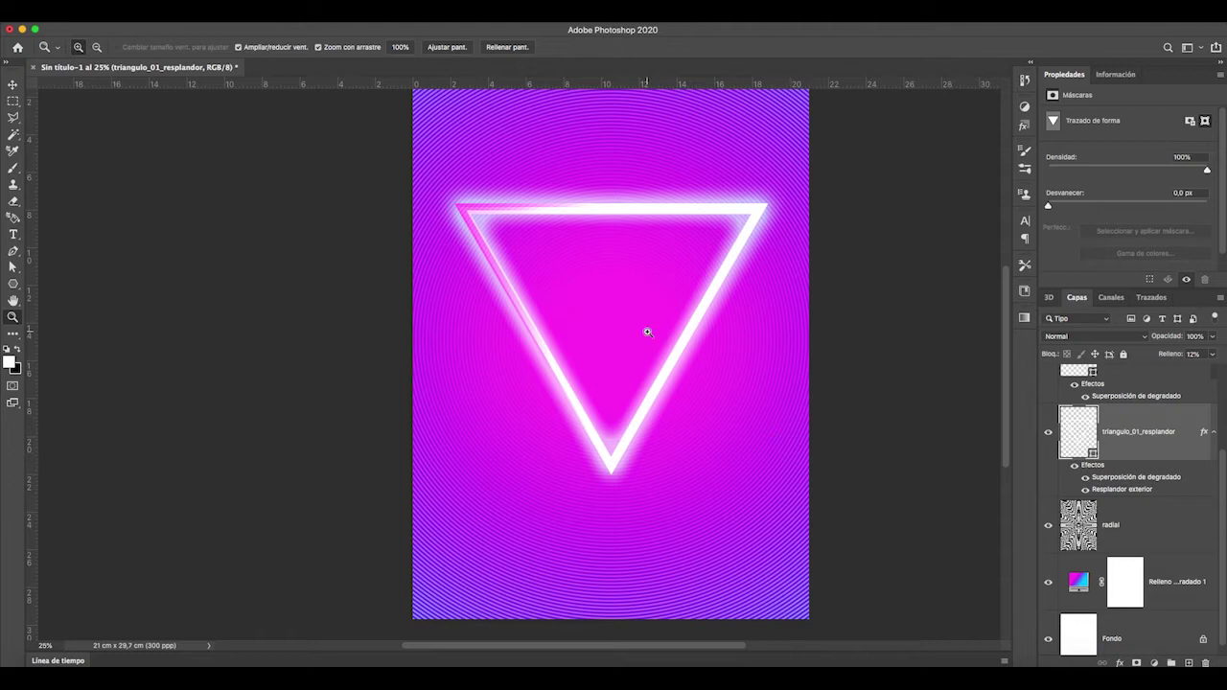
pyautogui.click(113, 21)
pyautogui.click(173, 266)
pyautogui.click(897, 590)
pyautogui.moveTo(808, 552); pyautogui.dragTo(739, 482)
pyautogui.moveTo(613, 335); pyautogui.dragTo(660, 355)
pyautogui.moveTo(460, 501); pyautogui.dragTo(422, 539)
pyautogui.moveTo(635, 312); pyautogui.dragTo(649, 293)
pyautogui.press('Return')
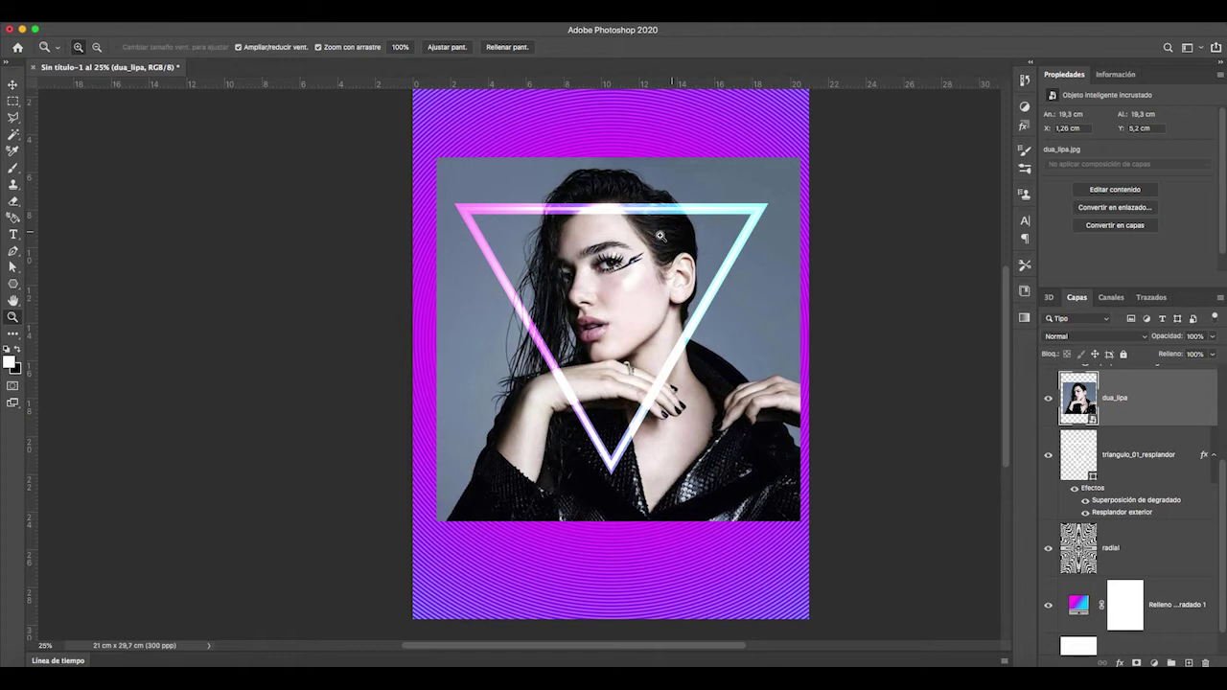
pyautogui.moveTo(1118, 394); pyautogui.dragTo(1083, 474)
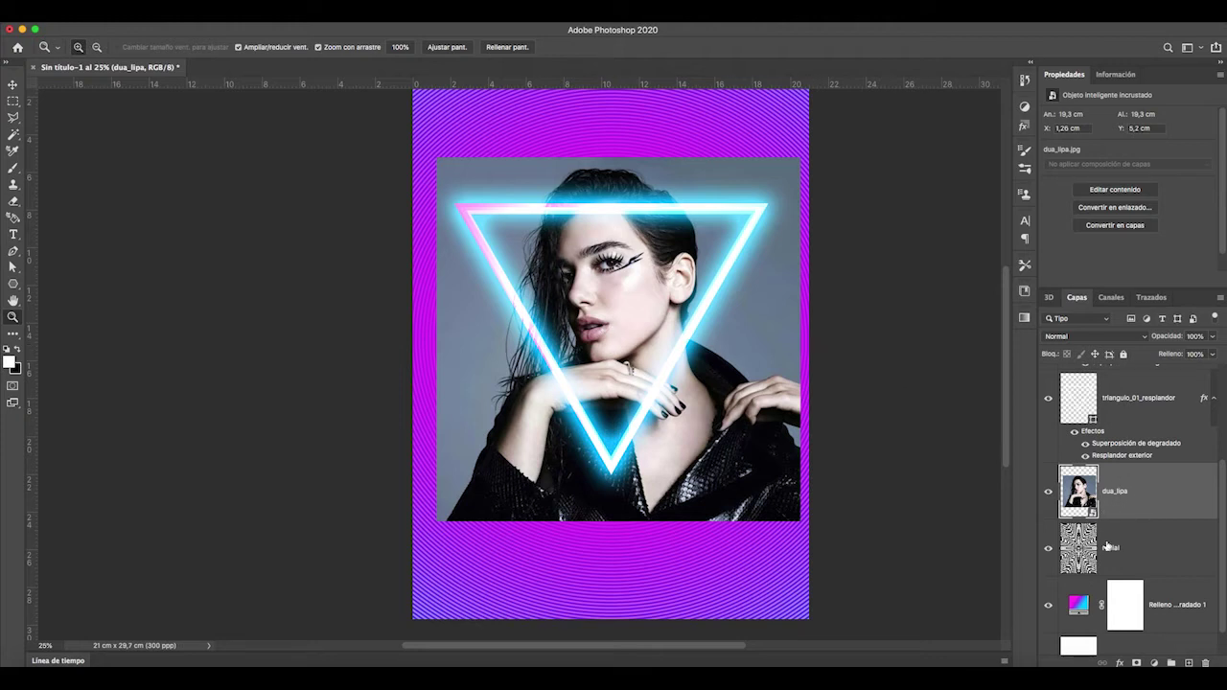
# Add a layer mask to the dua_lipa layer and set up a brush for painting on it with black.
pyautogui.click(1136, 663)
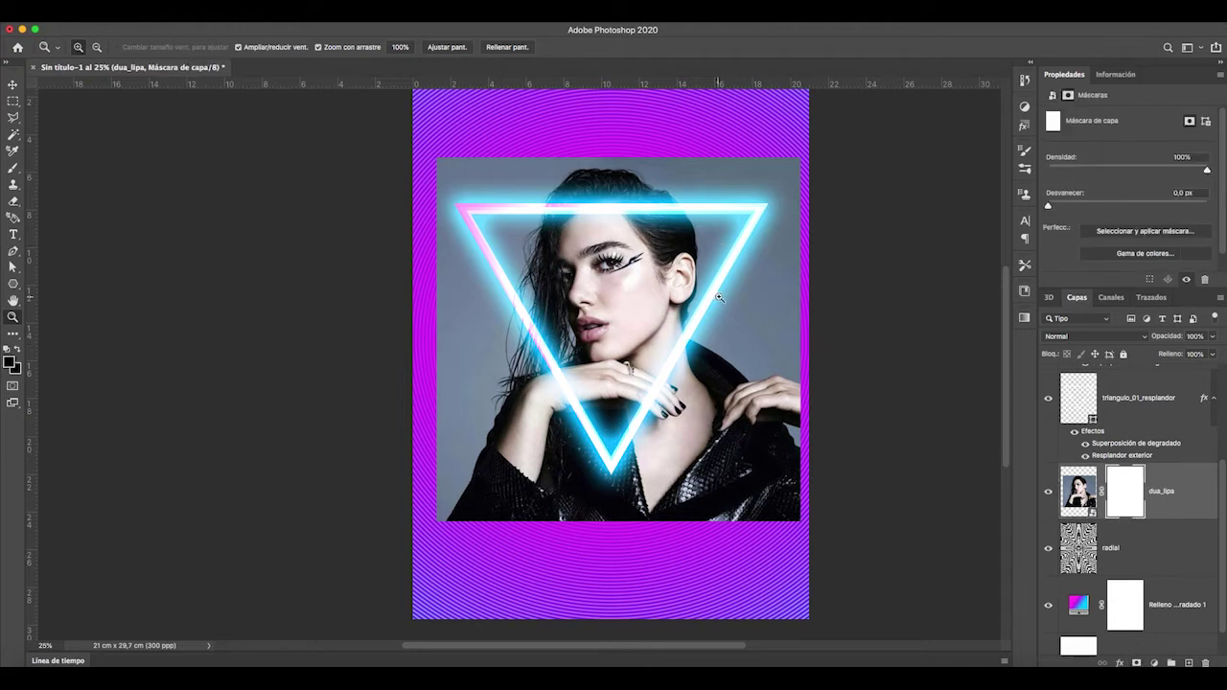
pyautogui.tripleClick(649, 308)
pyautogui.click(649, 304)
pyautogui.moveTo(649, 305); pyautogui.dragTo(440, 140)
pyautogui.click(13, 169)
pyautogui.click(93, 48)
pyautogui.click(24, 169)
pyautogui.click(91, 192)
pyautogui.rightClick(668, 290)
pyautogui.moveTo(816, 215); pyautogui.dragTo(758, 216)
pyautogui.click(629, 273)
# Paint black on the dua_lipa mask along the outline of the hair, head, neck and hand.
pyautogui.moveTo(596, 168); pyautogui.dragTo(571, 276)
pyautogui.scroll(5, 580, 294)
pyautogui.moveTo(594, 484)
pyautogui.mouseDown()
pyautogui.moveTo(625, 403)
pyautogui.moveTo(629, 283)
pyautogui.moveTo(628, 401)
pyautogui.moveTo(628, 206)
pyautogui.mouseUp()
pyautogui.press('super+z')
pyautogui.scroll(5, 628, 206)
pyautogui.moveTo(572, 381)
pyautogui.mouseDown()
pyautogui.moveTo(445, 288)
pyautogui.moveTo(282, 211)
pyautogui.moveTo(371, 221)
pyautogui.mouseUp()
pyautogui.hscroll(-5, 371, 220)
pyautogui.scroll(-2, 371, 219)
pyautogui.moveTo(395, 119)
pyautogui.mouseDown()
pyautogui.moveTo(299, 212)
pyautogui.moveTo(266, 311)
pyautogui.moveTo(226, 357)
pyautogui.moveTo(201, 484)
pyautogui.mouseUp()
pyautogui.scroll(-1, 471, 398)
pyautogui.scroll(-12, 471, 399)
pyautogui.moveTo(721, 375)
pyautogui.mouseDown()
pyautogui.moveTo(789, 414)
pyautogui.moveTo(895, 356)
pyautogui.mouseUp()
pyautogui.scroll(4, 913, 380)
pyautogui.moveTo(862, 523)
pyautogui.mouseDown()
pyautogui.moveTo(908, 563)
pyautogui.moveTo(813, 463)
pyautogui.mouseUp()
pyautogui.scroll(3, 767, 400)
pyautogui.hscroll(-2, 766, 400)
pyautogui.scroll(-3, 767, 400)
pyautogui.scroll(1, 575, 328)
# Mask out the remaining photo background and body outside the triangle with a larger brush, keeping the head and hand.
pyautogui.rightClick(575, 328)
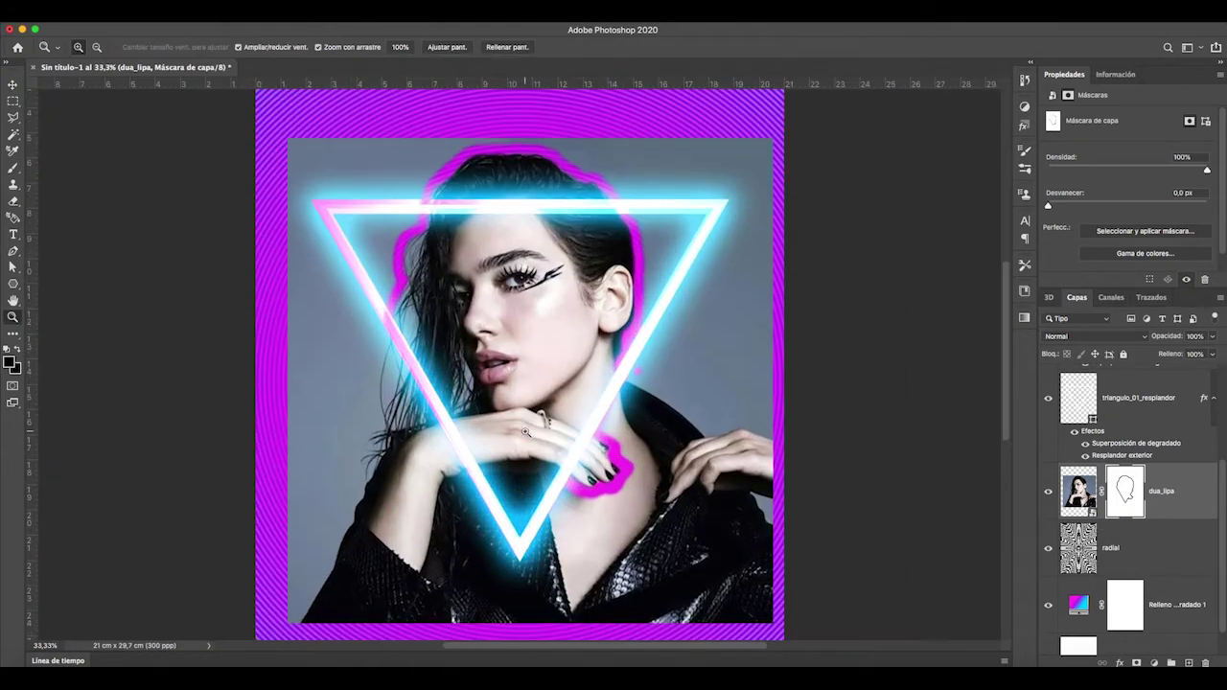
pyautogui.click(660, 351)
pyautogui.click(644, 169)
pyautogui.moveTo(577, 148)
pyautogui.mouseDown()
pyautogui.moveTo(643, 198)
pyautogui.moveTo(622, 419)
pyautogui.moveTo(547, 542)
pyautogui.moveTo(764, 158)
pyautogui.moveTo(306, 206)
pyautogui.moveTo(355, 356)
pyautogui.moveTo(372, 623)
pyautogui.moveTo(381, 546)
pyautogui.mouseUp()
pyautogui.scroll(5, 460, 431)
pyautogui.moveTo(534, 342)
pyautogui.mouseDown()
pyautogui.moveTo(406, 397)
pyautogui.moveTo(372, 482)
pyautogui.moveTo(370, 411)
pyautogui.moveTo(541, 411)
pyautogui.mouseUp()
pyautogui.press('super+z')
pyautogui.scroll(-4, 479, 335)
pyautogui.moveTo(291, 203); pyautogui.dragTo(550, 170)
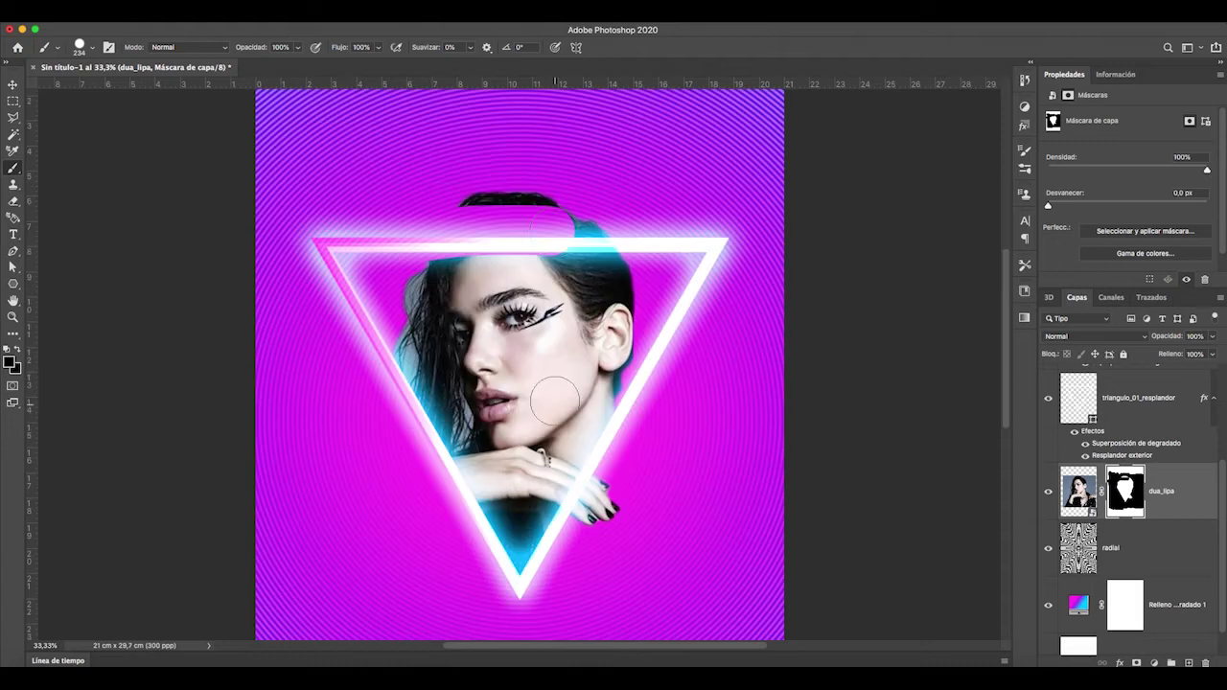
pyautogui.press('super+z')
pyautogui.moveTo(453, 180)
pyautogui.mouseDown()
pyautogui.moveTo(412, 217)
pyautogui.moveTo(405, 244)
pyautogui.moveTo(339, 227)
pyautogui.moveTo(391, 177)
pyautogui.moveTo(364, 338)
pyautogui.mouseUp()
pyautogui.press('super+z')
# Examine the masked portrait's edges around the hair, ear, neck and hand, then return to the whole poster.
pyautogui.press('z')
pyautogui.click(566, 357)
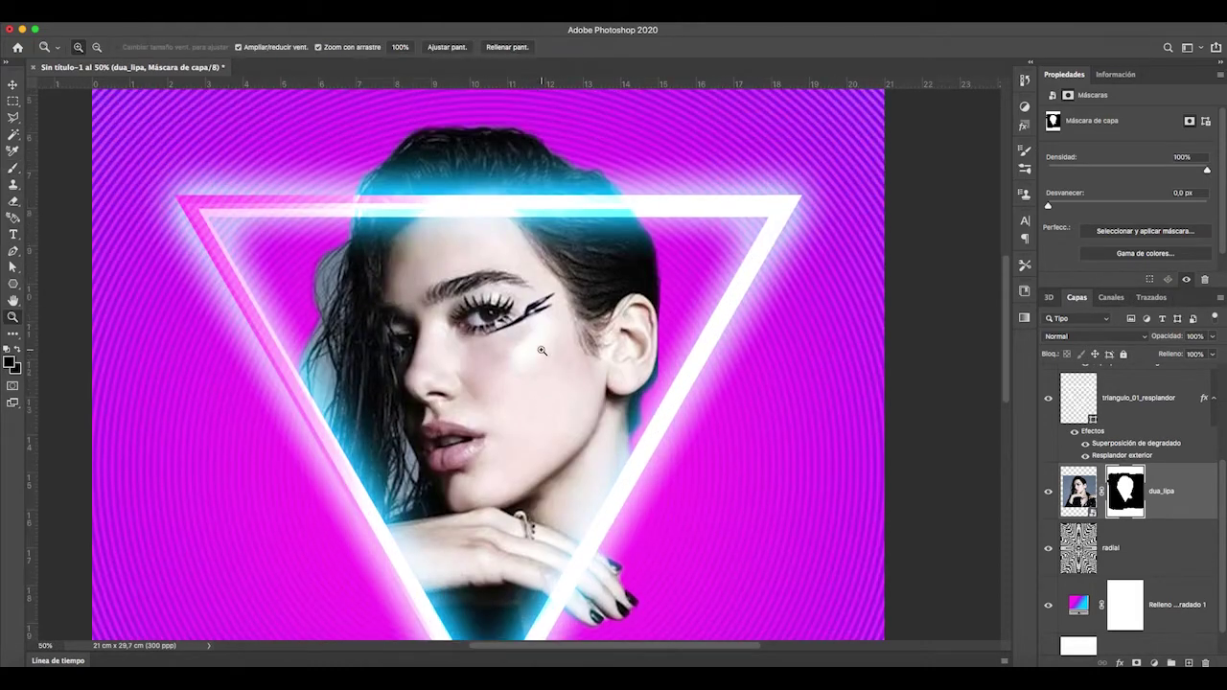
pyautogui.scroll(-3, 541, 350)
pyautogui.scroll(2, 460, 519)
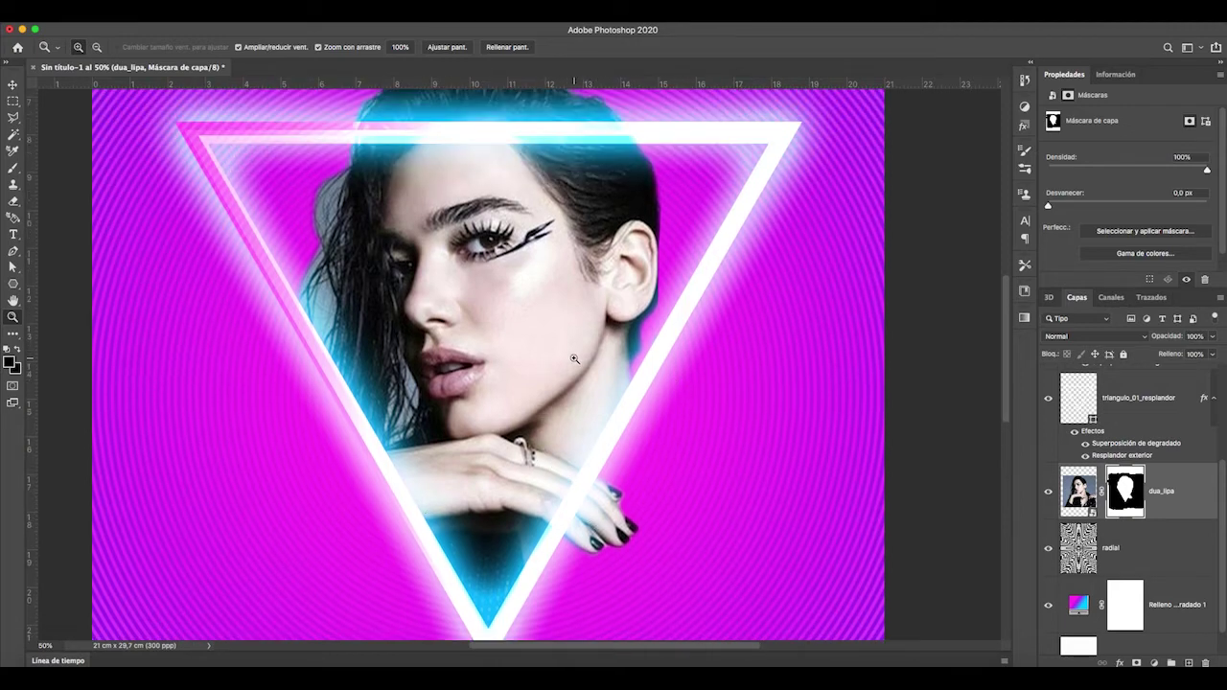
pyautogui.scroll(2, 574, 359)
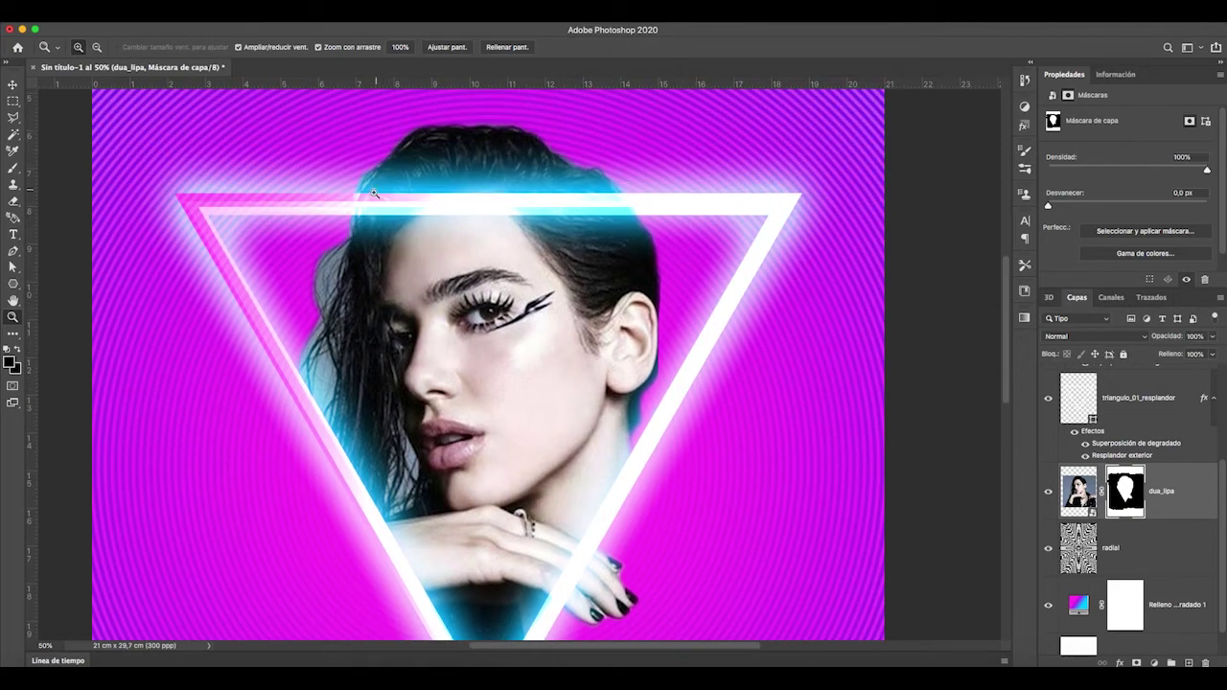
pyautogui.click(640, 425)
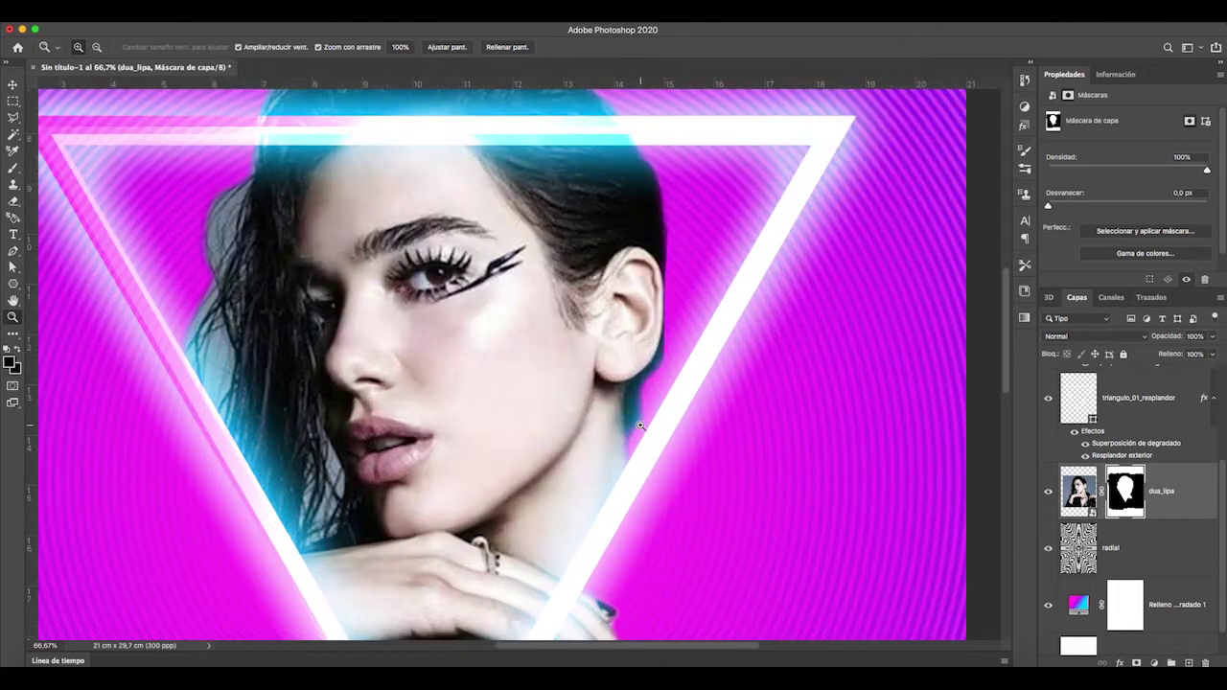
pyautogui.scroll(5, 640, 424)
pyautogui.hscroll(-3, 640, 424)
pyautogui.scroll(2, 640, 425)
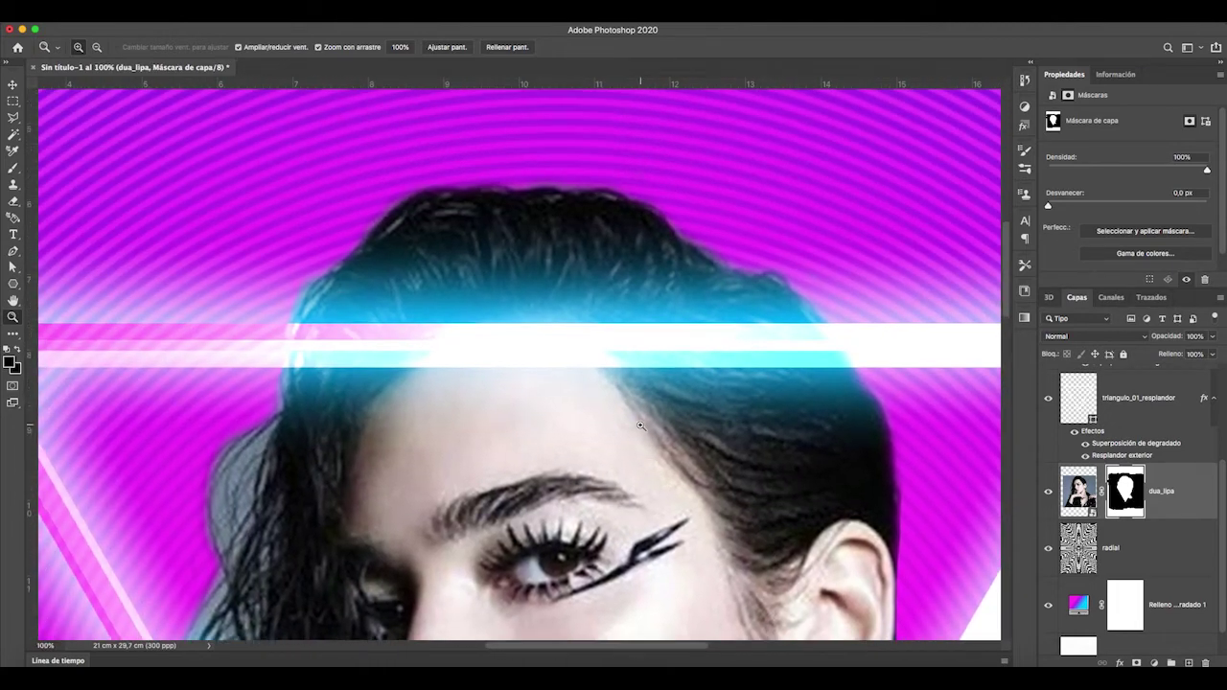
pyautogui.scroll(-5, 640, 424)
pyautogui.scroll(-10, 640, 425)
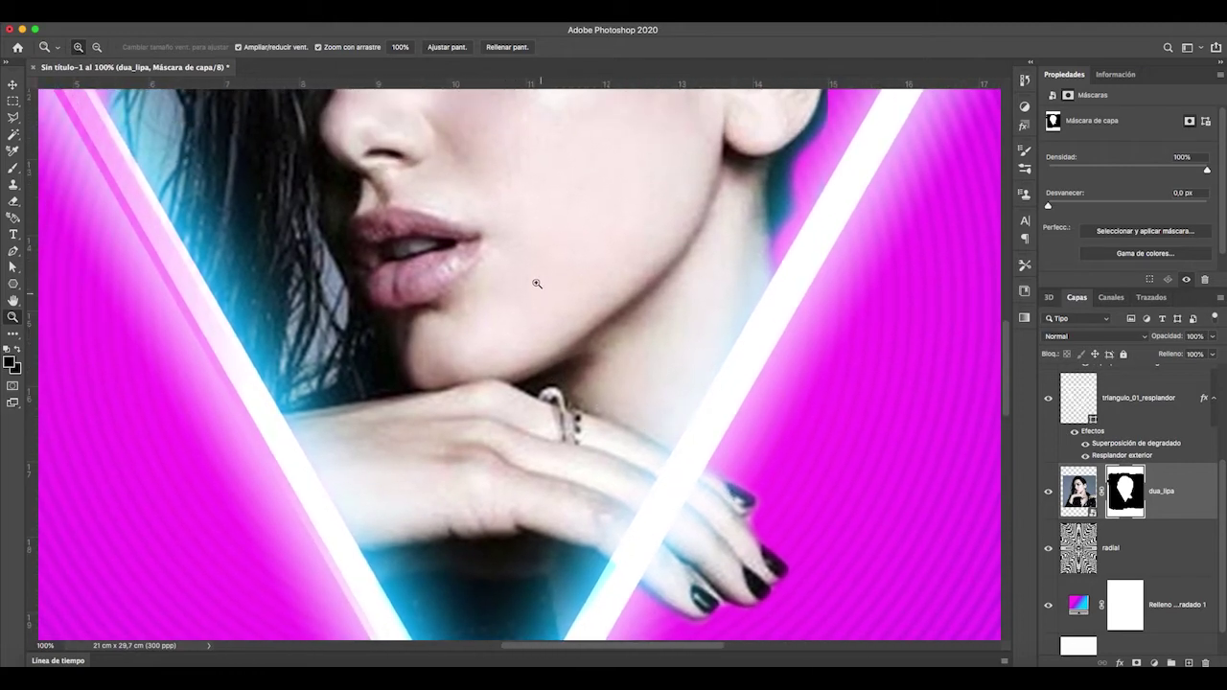
pyautogui.rightClick(536, 284)
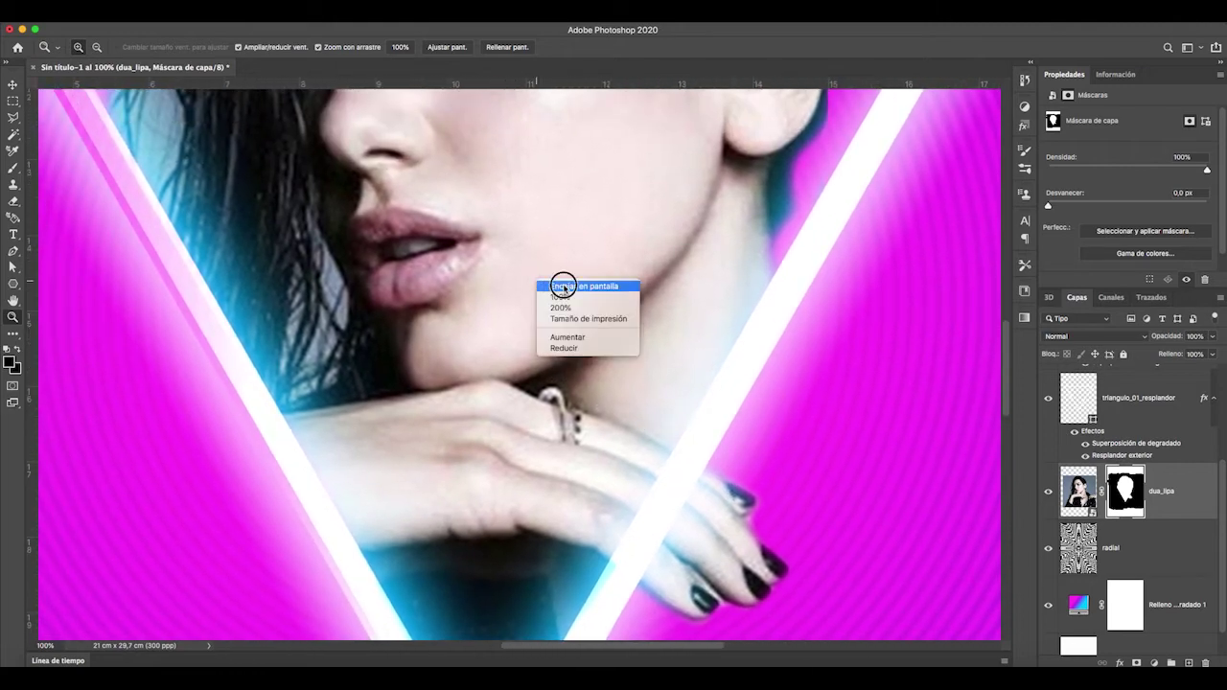
pyautogui.click(562, 281)
# Duplicate the masked dua_lipa layer twice, keeping both copies above the original.
pyautogui.click(1079, 493)
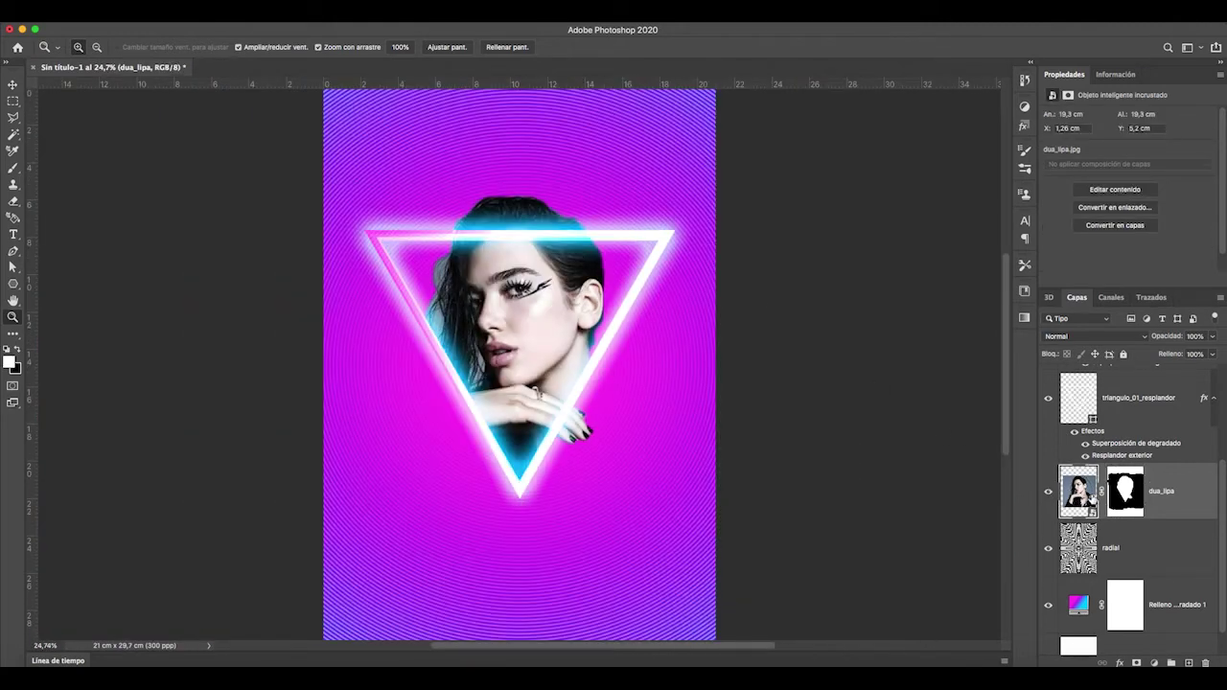
pyautogui.moveTo(1079, 493); pyautogui.dragTo(1189, 663)
pyautogui.moveTo(1079, 548); pyautogui.dragTo(1188, 664)
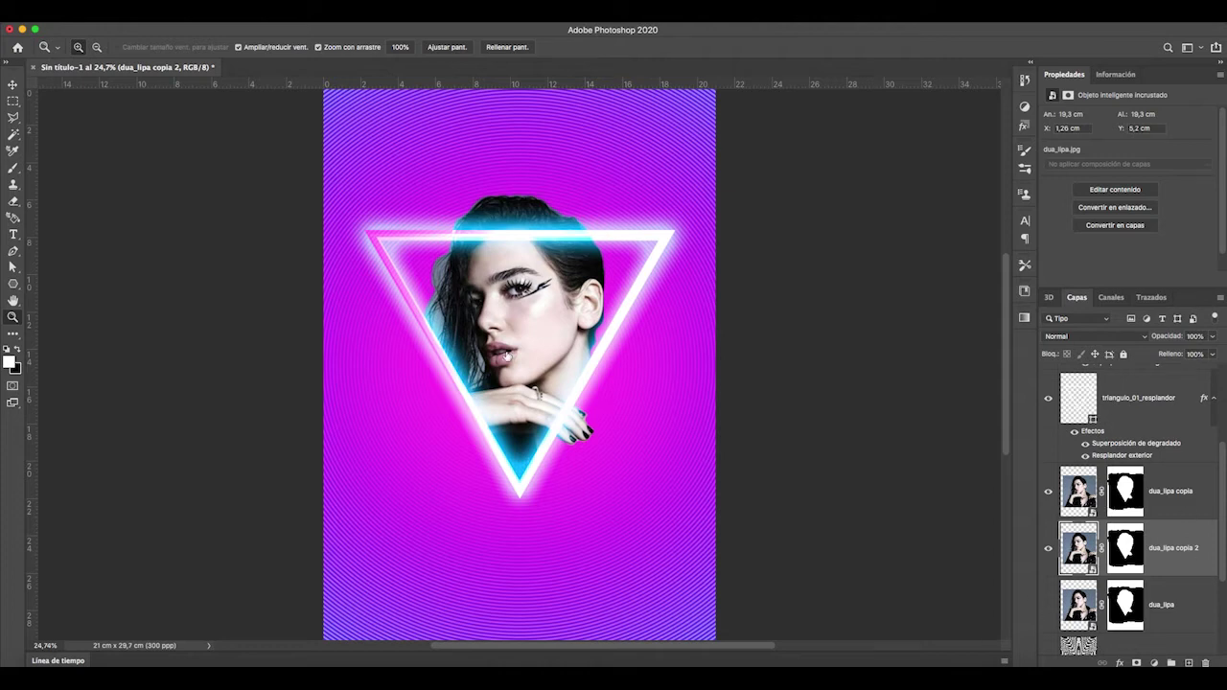
# With the other two portrait layers hidden, mask the face, neck and hand out of dua_lipa copia, leaving the hair, and set it to Multiplicar.
pyautogui.click(577, 357)
pyautogui.click(556, 356)
pyautogui.click(538, 356)
pyautogui.scroll(2, 539, 355)
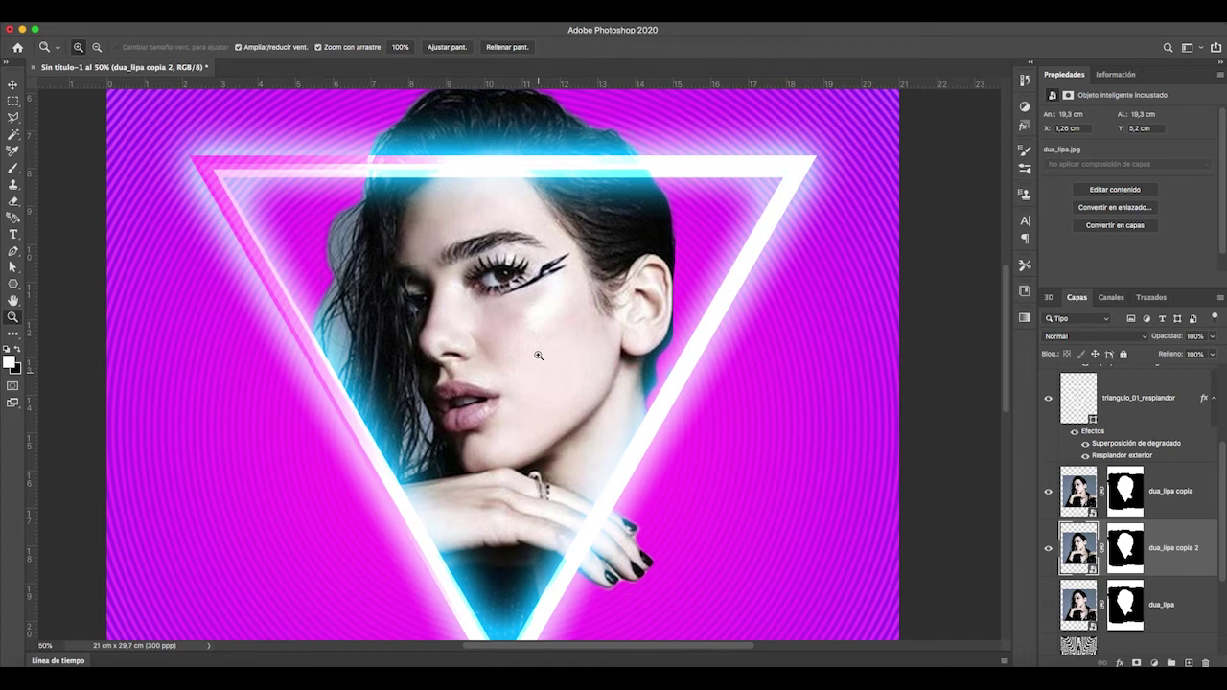
pyautogui.click(1080, 493)
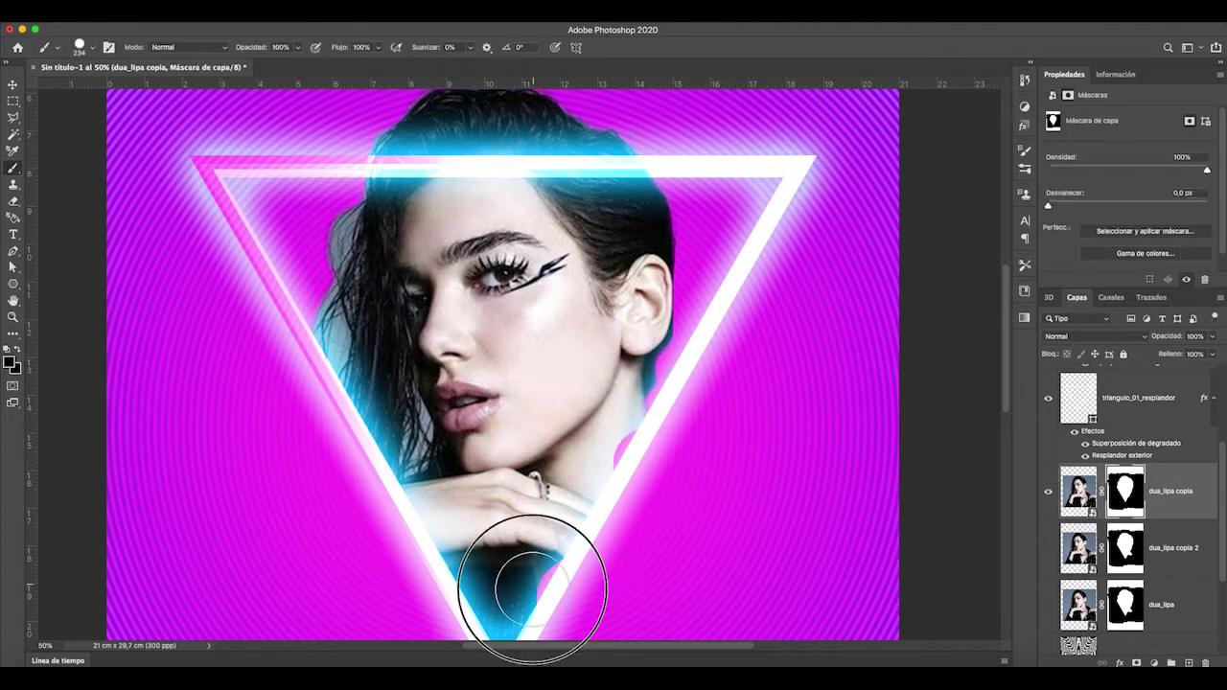
pyautogui.moveTo(531, 591)
pyautogui.mouseDown()
pyautogui.moveTo(665, 297)
pyautogui.moveTo(491, 564)
pyautogui.moveTo(526, 352)
pyautogui.moveTo(598, 327)
pyautogui.moveTo(630, 270)
pyautogui.moveTo(512, 202)
pyautogui.moveTo(602, 218)
pyautogui.moveTo(607, 238)
pyautogui.moveTo(446, 192)
pyautogui.moveTo(408, 247)
pyautogui.moveTo(465, 466)
pyautogui.moveTo(437, 539)
pyautogui.moveTo(397, 524)
pyautogui.moveTo(489, 373)
pyautogui.moveTo(474, 306)
pyautogui.moveTo(560, 285)
pyautogui.moveTo(473, 389)
pyautogui.moveTo(453, 493)
pyautogui.moveTo(544, 396)
pyautogui.moveTo(472, 185)
pyautogui.moveTo(646, 292)
pyautogui.mouseUp()
pyautogui.rightClick(579, 378)
pyautogui.click(621, 271)
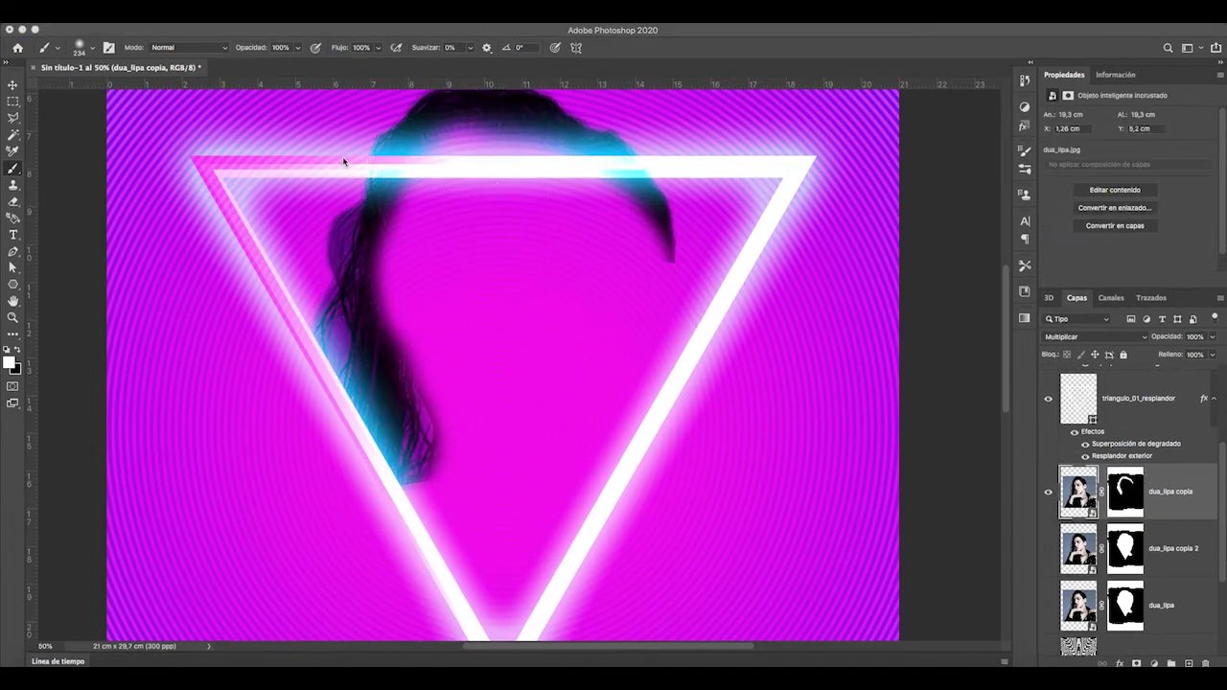
# With dua_lipa copia hidden and dua_lipa copia 2 visible, mask the outer hair and leftover background out of dua_lipa copia 2.
pyautogui.scroll(3, 599, 359)
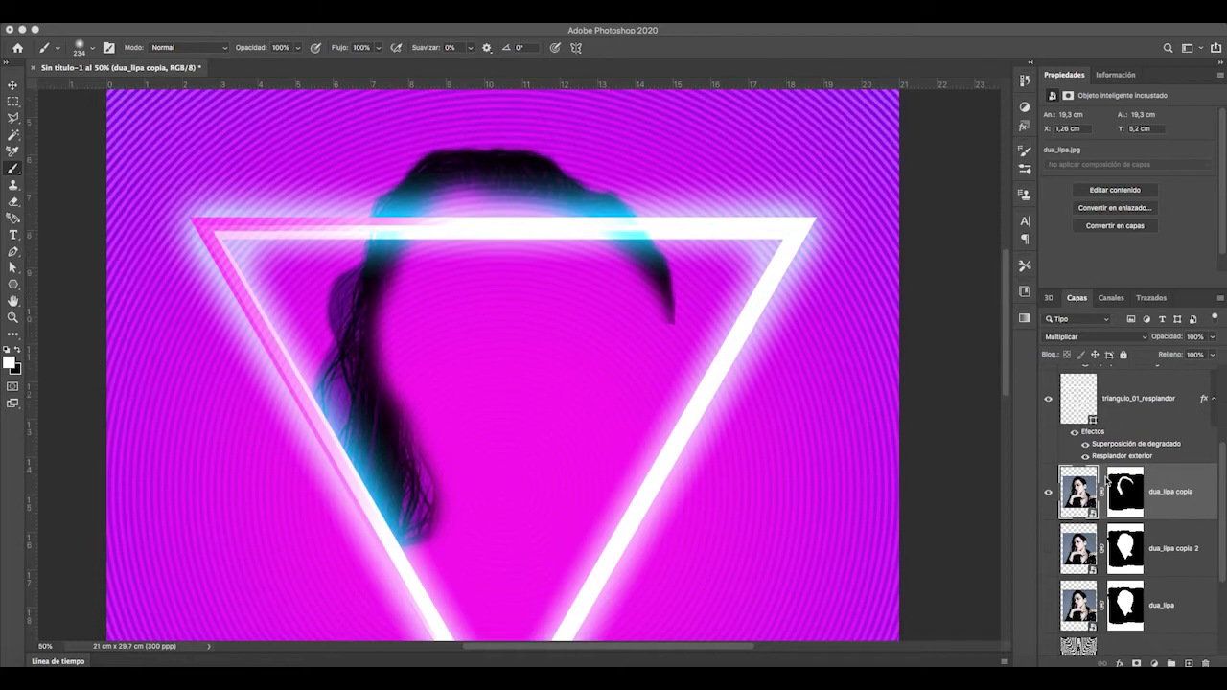
pyautogui.click(1142, 341)
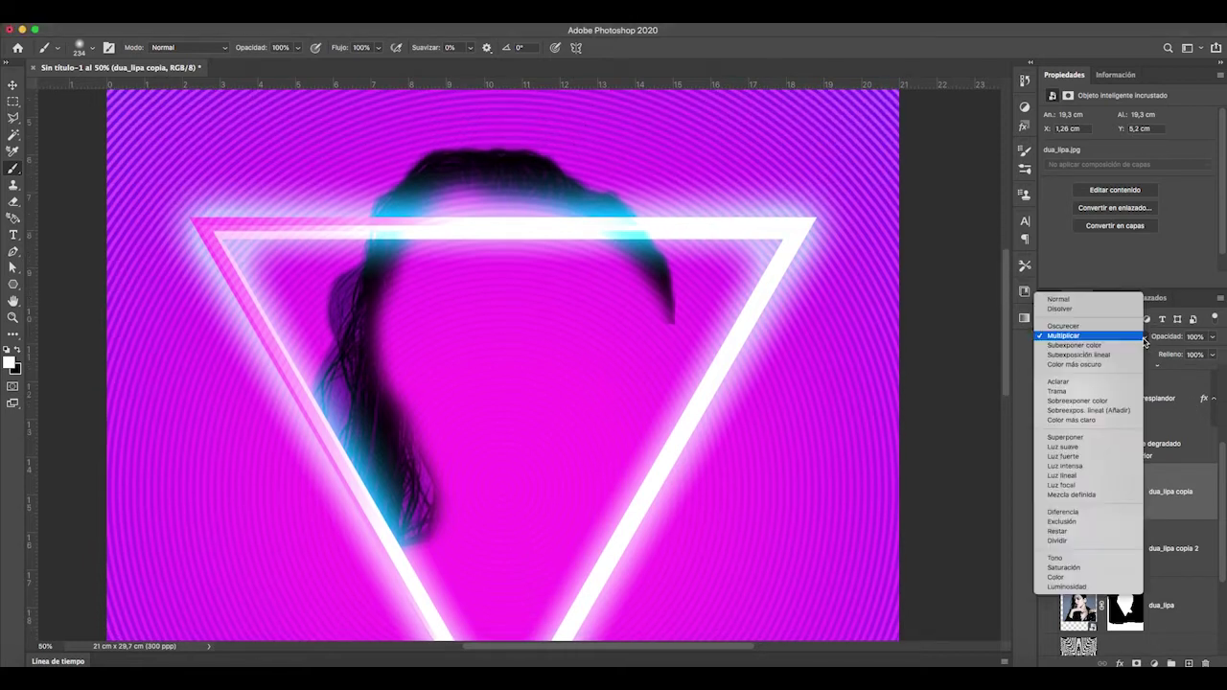
pyautogui.click(1090, 337)
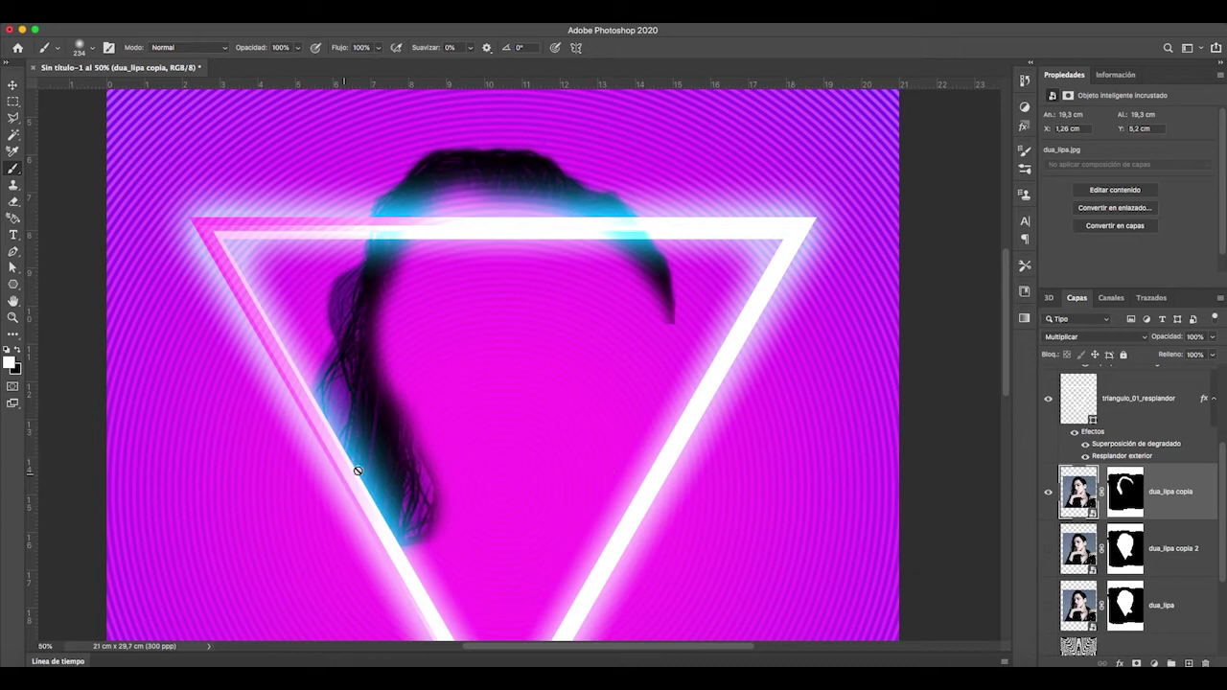
pyautogui.click(1047, 493)
pyautogui.click(1048, 548)
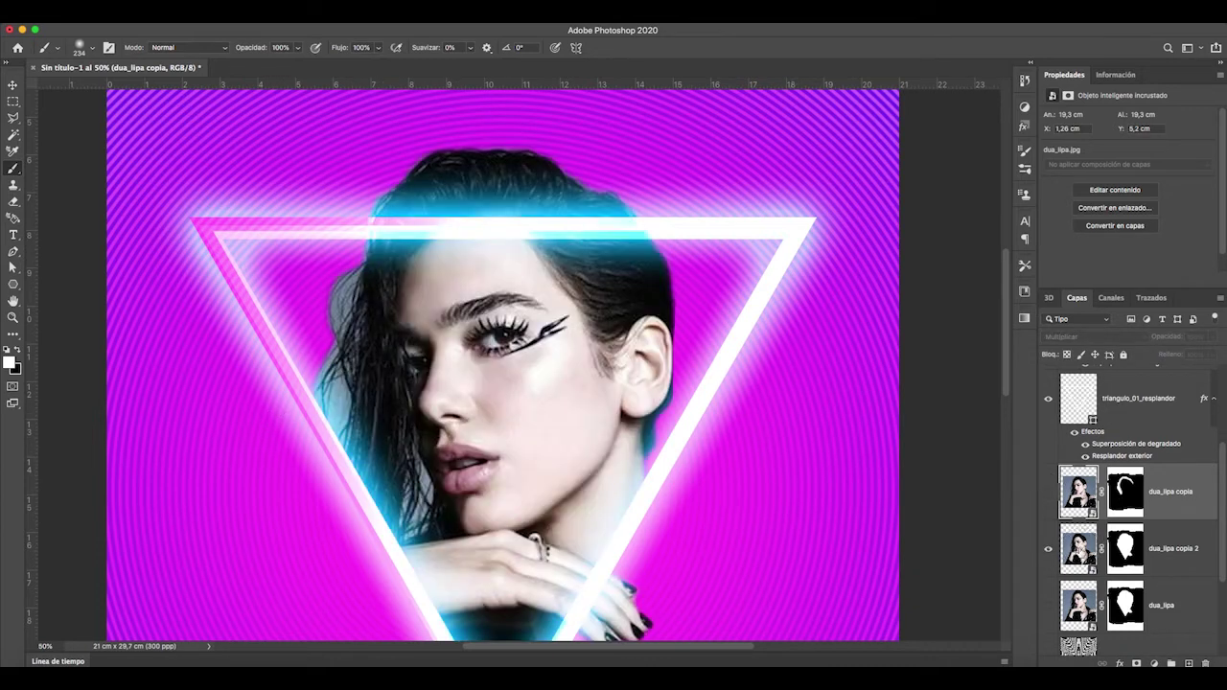
pyautogui.click(1079, 549)
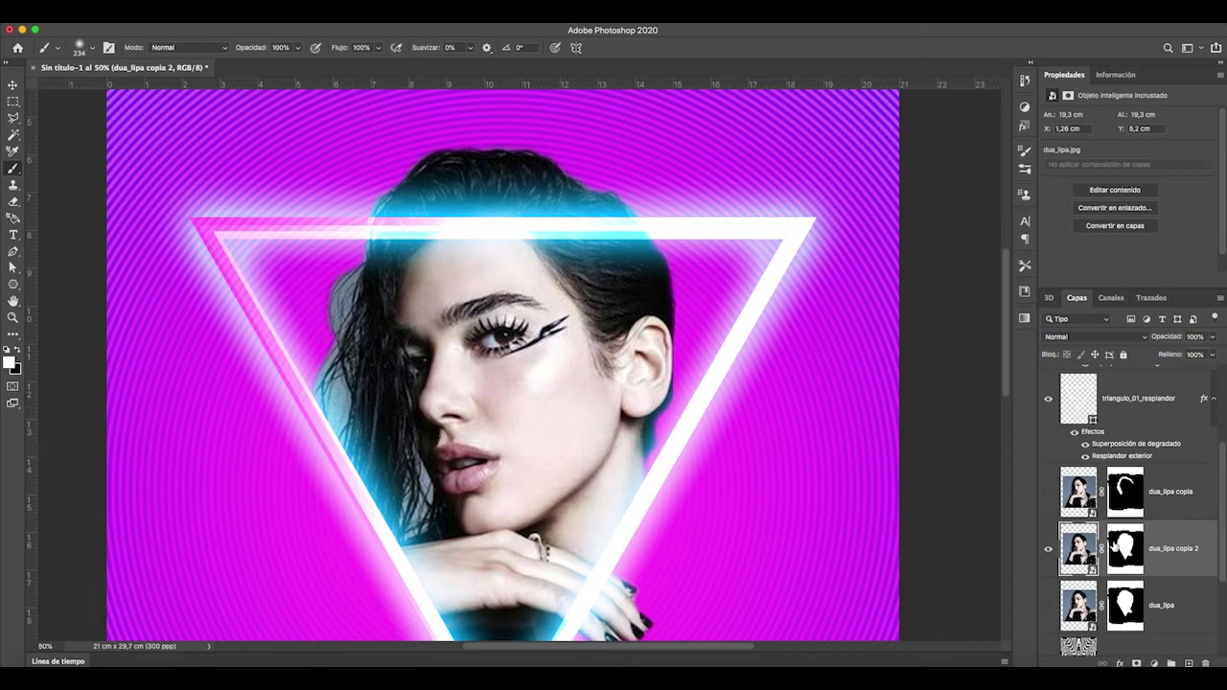
pyautogui.click(1125, 548)
pyautogui.press('x')
pyautogui.moveTo(323, 274)
pyautogui.mouseDown()
pyautogui.moveTo(351, 460)
pyautogui.moveTo(383, 488)
pyautogui.moveTo(334, 315)
pyautogui.moveTo(438, 126)
pyautogui.moveTo(623, 182)
pyautogui.mouseUp()
pyautogui.press('super+z')
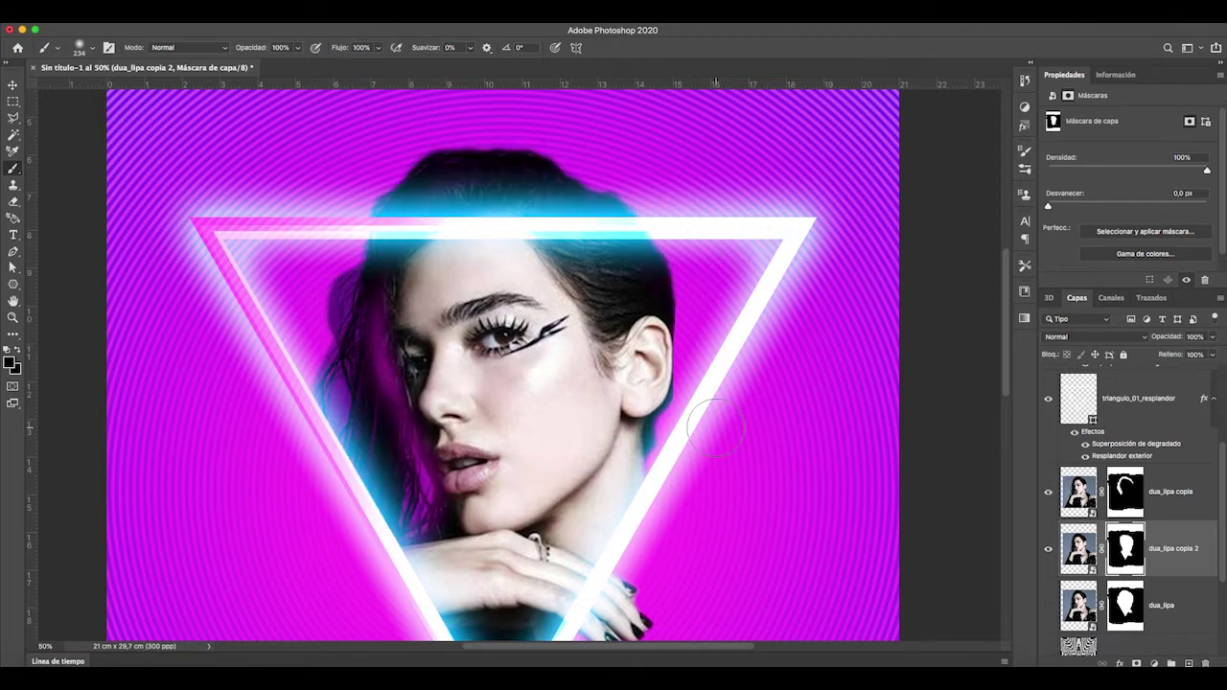
# Paint the dark hair beside the face back in on the dua_lipa copia mask, and compare both portrait copies by toggling their visibility.
pyautogui.click(1124, 501)
pyautogui.click(9, 365)
pyautogui.click(797, 382)
pyautogui.click(1134, 383)
pyautogui.moveTo(407, 335)
pyautogui.mouseDown()
pyautogui.moveTo(409, 287)
pyautogui.moveTo(386, 372)
pyautogui.moveTo(422, 256)
pyautogui.mouseUp()
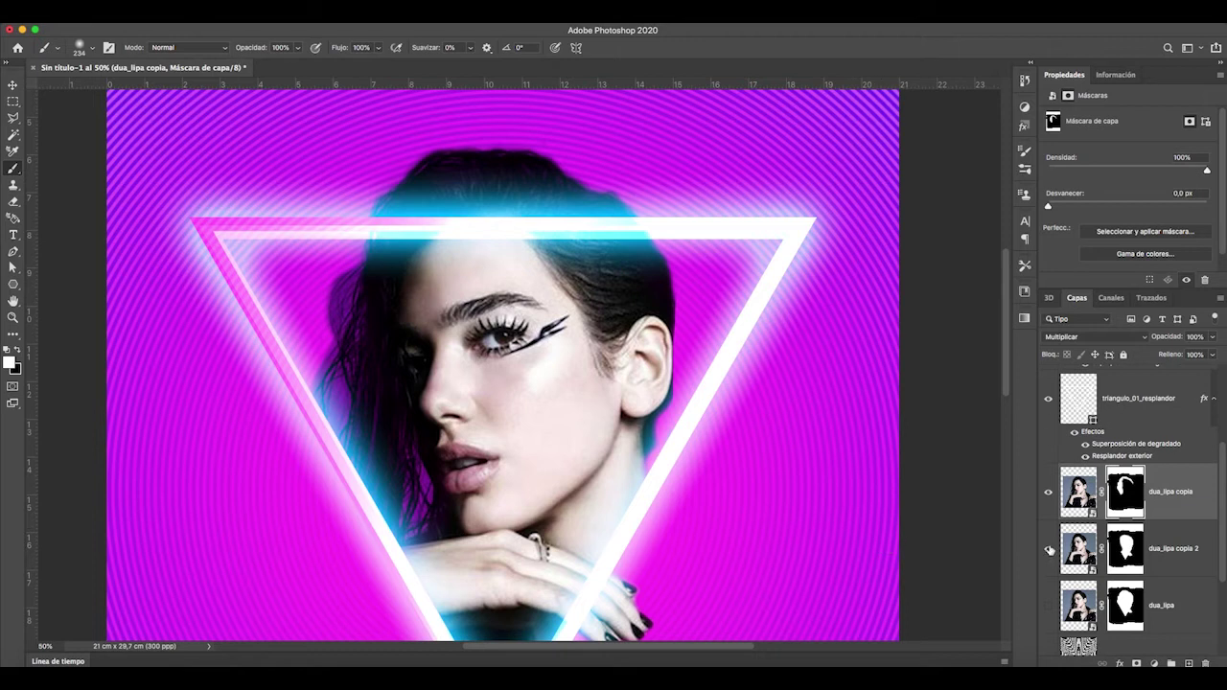
pyautogui.press('super+shift+z')
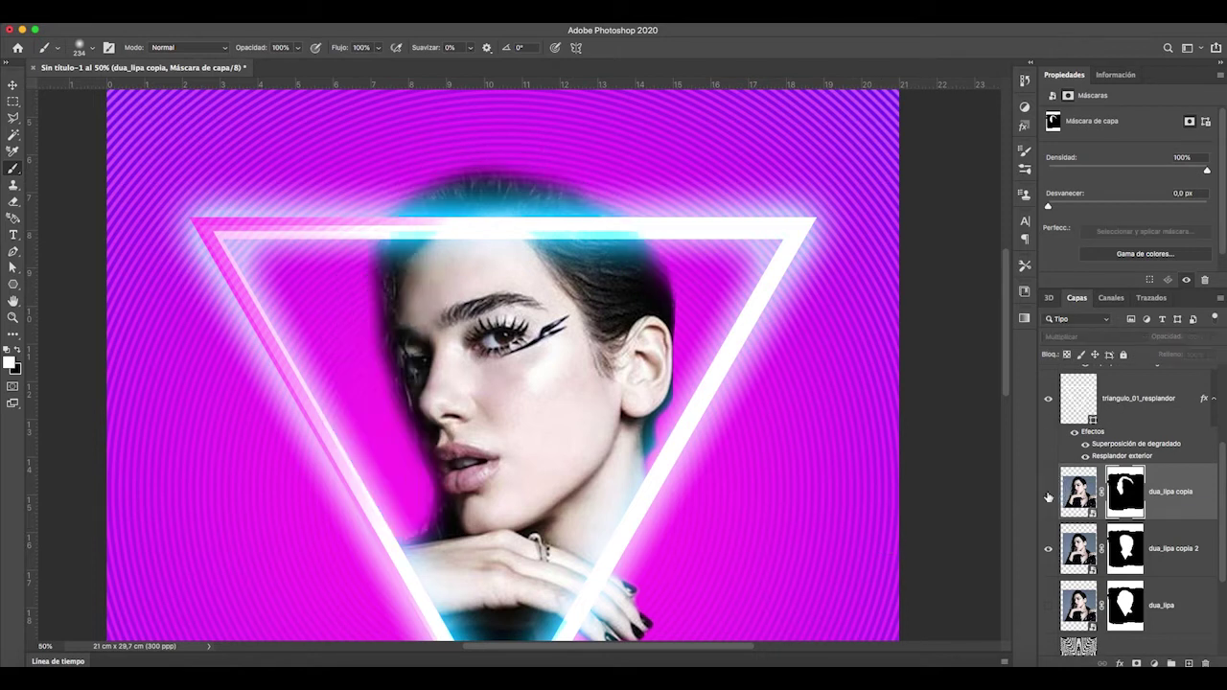
pyautogui.click(1047, 494)
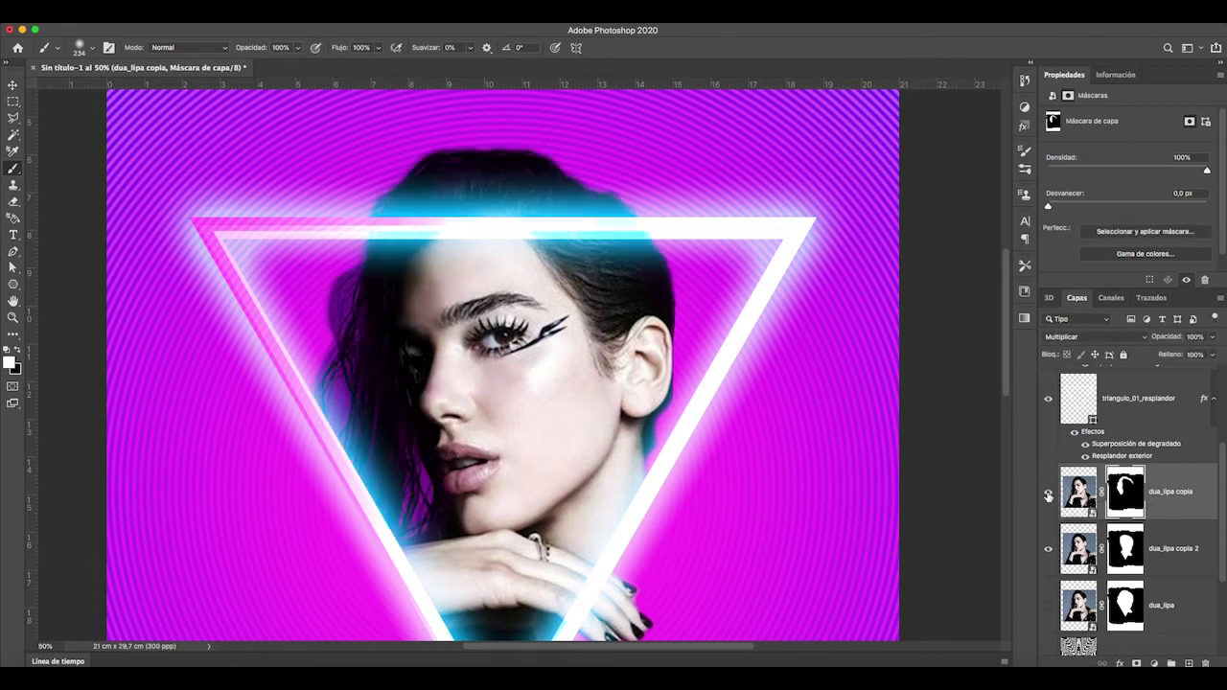
pyautogui.click(1048, 550)
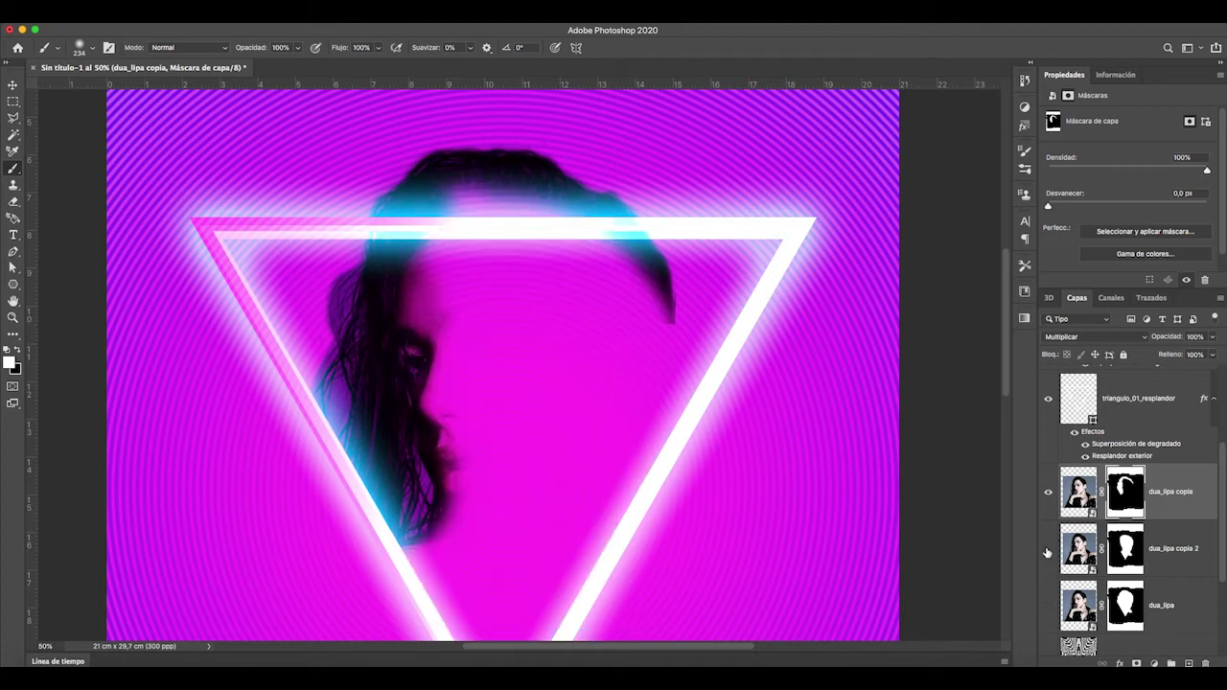
pyautogui.click(1047, 550)
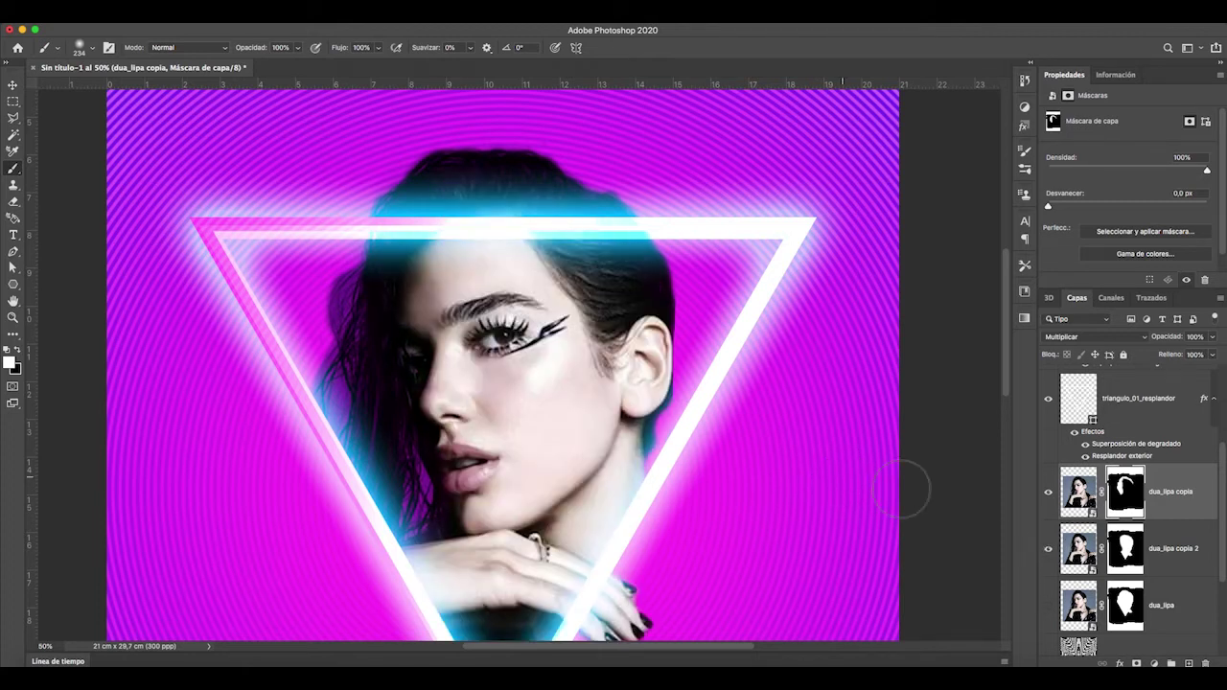
# Fade the loose outer hair strands on the dua_lipa copia mask using a soft round eraser at reduced opacity.
pyautogui.press('z')
pyautogui.click(388, 409)
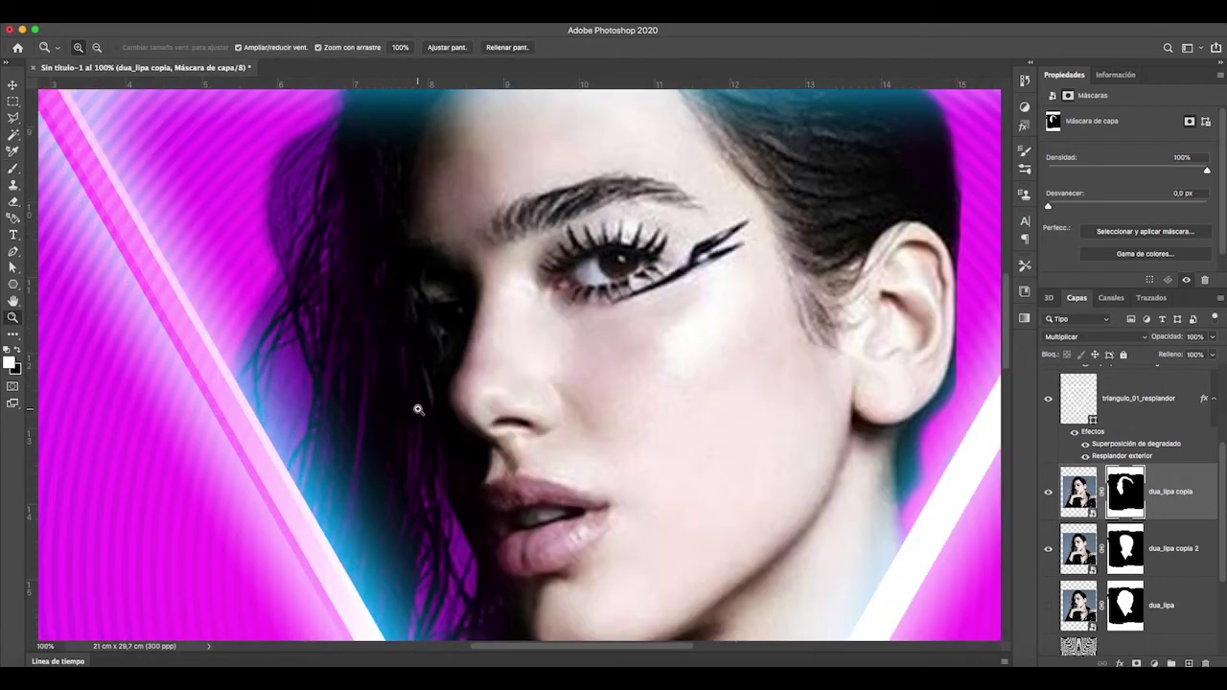
pyautogui.scroll(-3, 416, 406)
pyautogui.scroll(5, 415, 405)
pyautogui.press('e')
pyautogui.rightClick(367, 381)
pyautogui.click(524, 268)
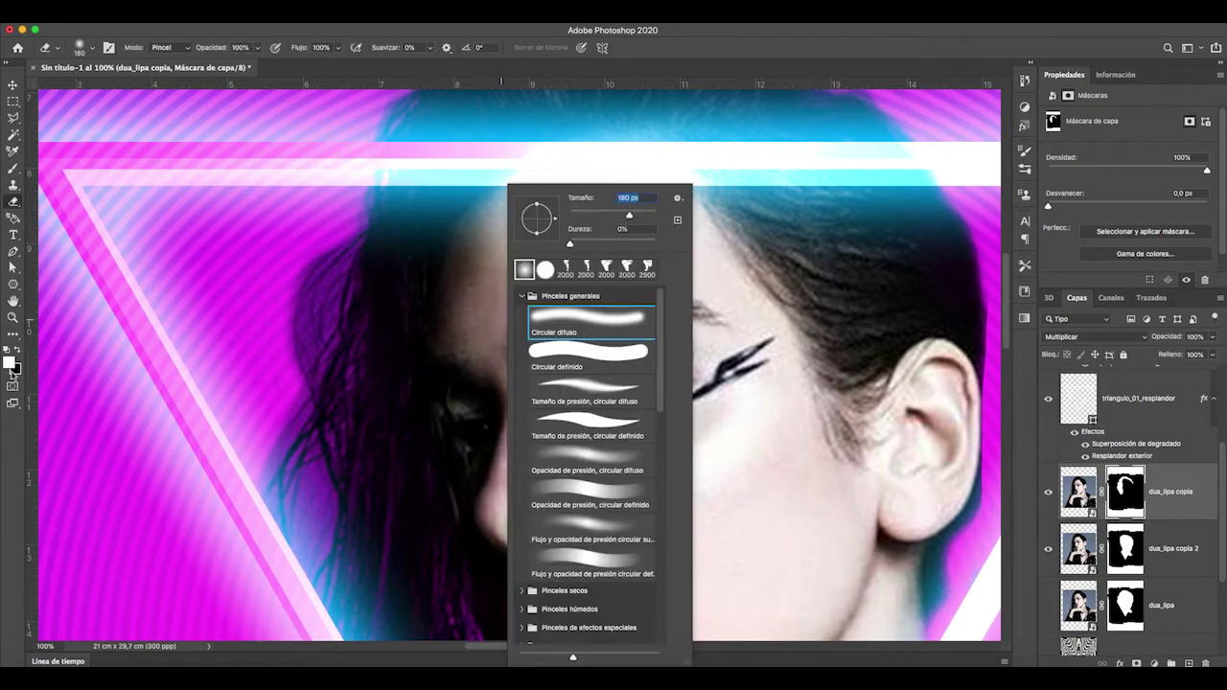
pyautogui.click(257, 48)
pyautogui.moveTo(258, 62); pyautogui.dragTo(225, 62)
pyautogui.click(266, 334)
pyautogui.moveTo(267, 333); pyautogui.dragTo(269, 321)
pyautogui.scroll(3, 269, 321)
pyautogui.scroll(-5, 438, 214)
pyautogui.scroll(4, 384, 249)
pyautogui.scroll(-5, 323, 274)
pyautogui.press('super+0')
pyautogui.press('z')
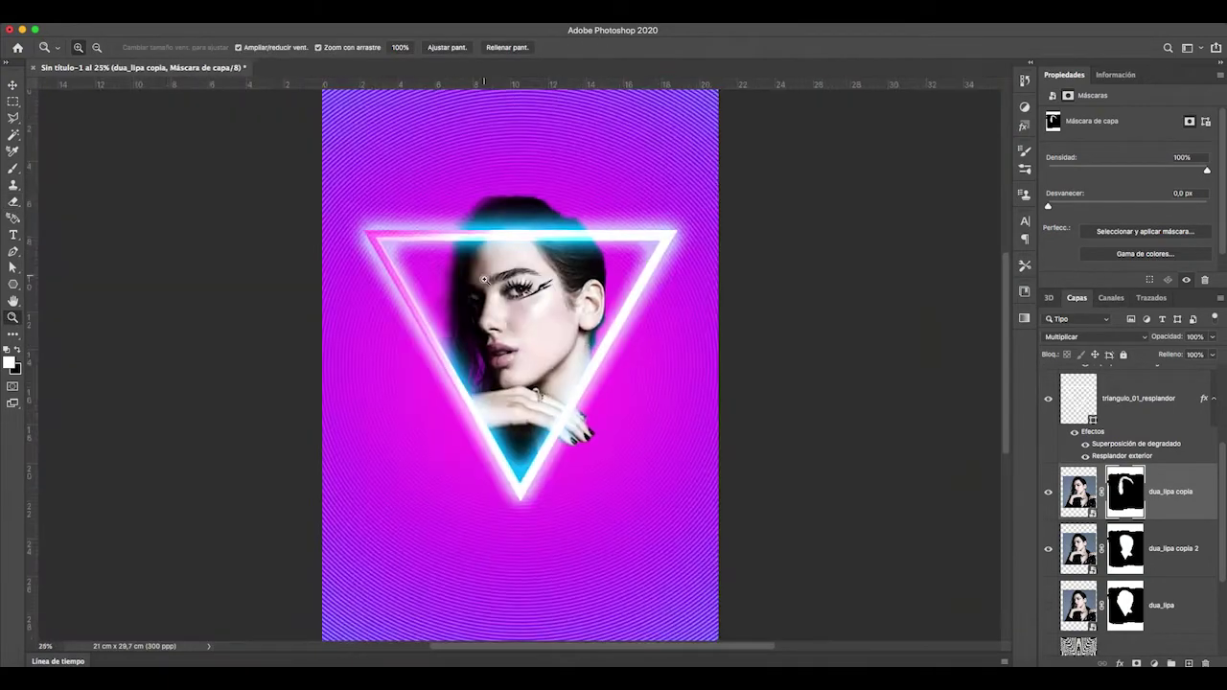
# Try painting over the hair edge on the dua_lipa copia 2 mask, and undo the stroke.
pyautogui.click(531, 310)
pyautogui.click(530, 310)
pyautogui.press('b')
pyautogui.click(1126, 548)
pyautogui.click(369, 360)
pyautogui.press('super+z')
# Touch up the outer hair edge on the dua_lipa copia mask with a lower-opacity brush, and set the foreground colour to black.
pyautogui.click(1127, 489)
pyautogui.click(297, 48)
pyautogui.moveTo(295, 65); pyautogui.dragTo(263, 65)
pyautogui.moveTo(389, 366)
pyautogui.mouseDown()
pyautogui.moveTo(440, 206)
pyautogui.moveTo(291, 307)
pyautogui.mouseUp()
pyautogui.press('super+z')
pyautogui.click(8, 362)
pyautogui.click(809, 560)
pyautogui.click(1106, 390)
pyautogui.scroll(-5, 745, 440)
pyautogui.scroll(2, 714, 427)
# Examine how the portrait's hair, ear, neck and hand blend into the triangle and the background.
pyautogui.press('z')
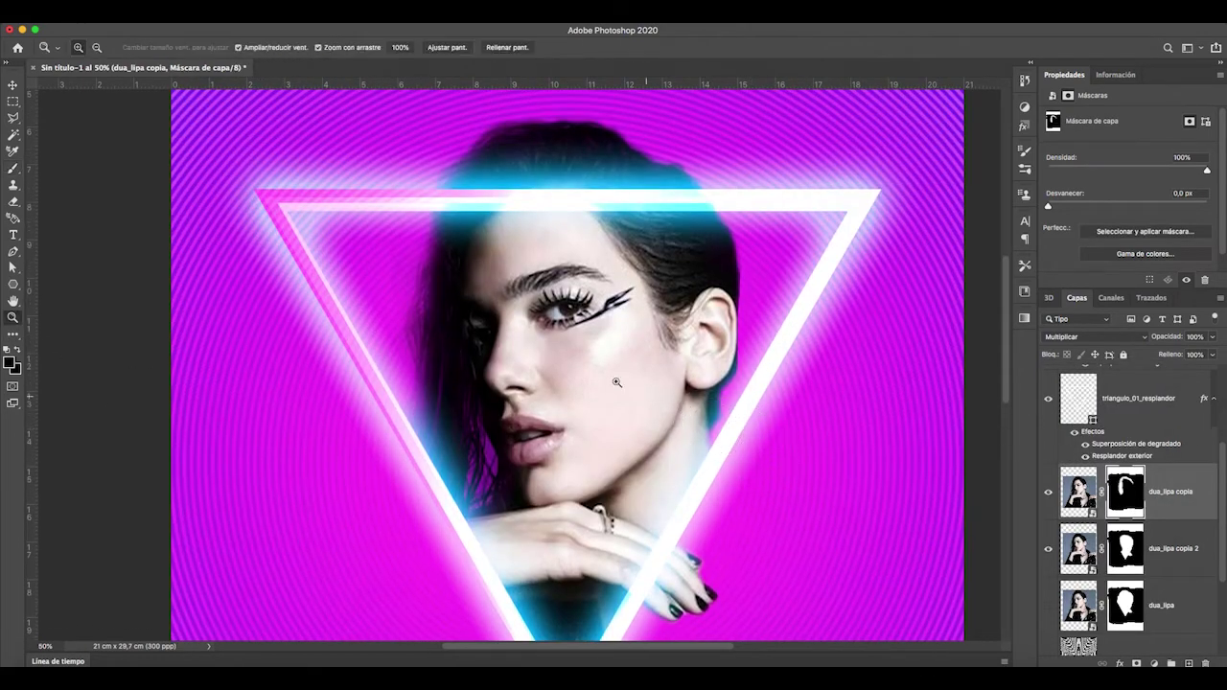
pyautogui.click(630, 389)
pyautogui.scroll(5, 541, 376)
pyautogui.scroll(-5, 636, 476)
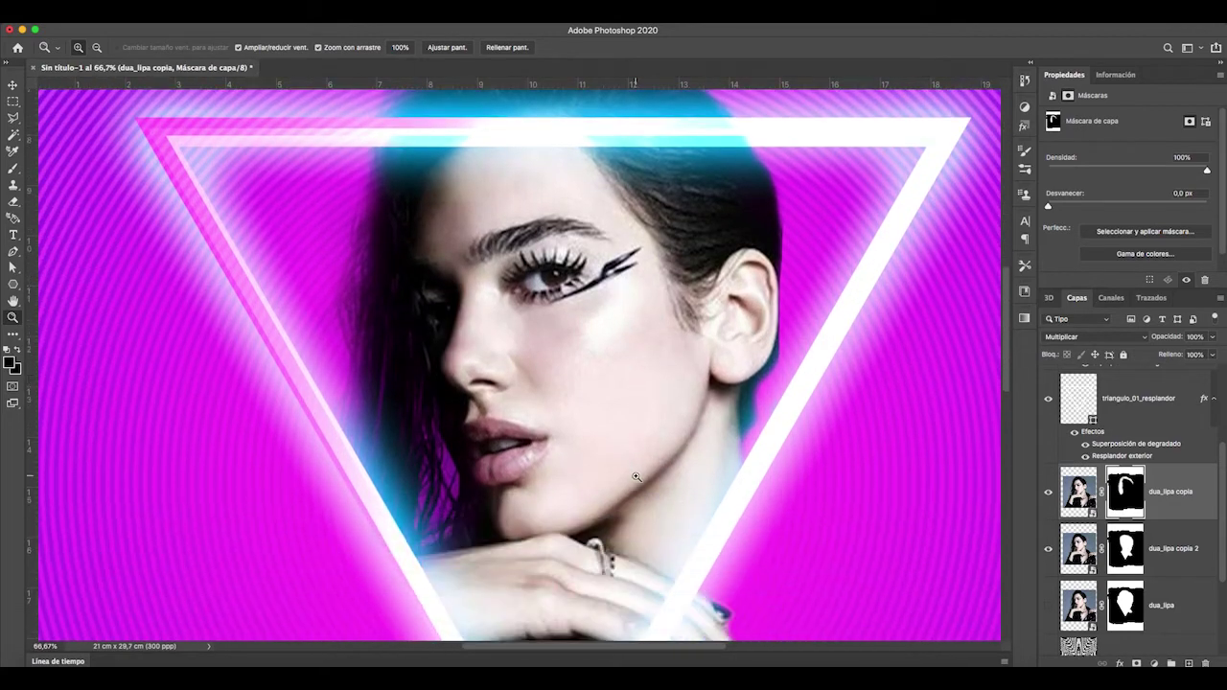
pyautogui.scroll(-5, 635, 477)
pyautogui.scroll(10, 632, 475)
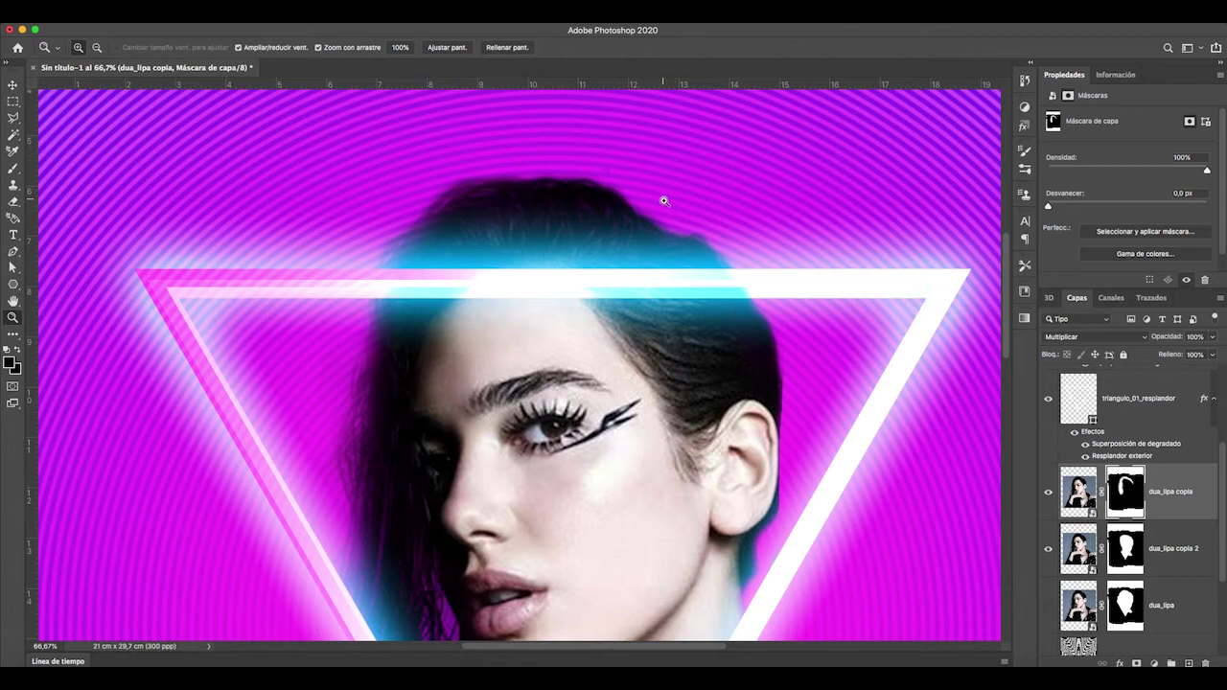
pyautogui.scroll(-4, 621, 445)
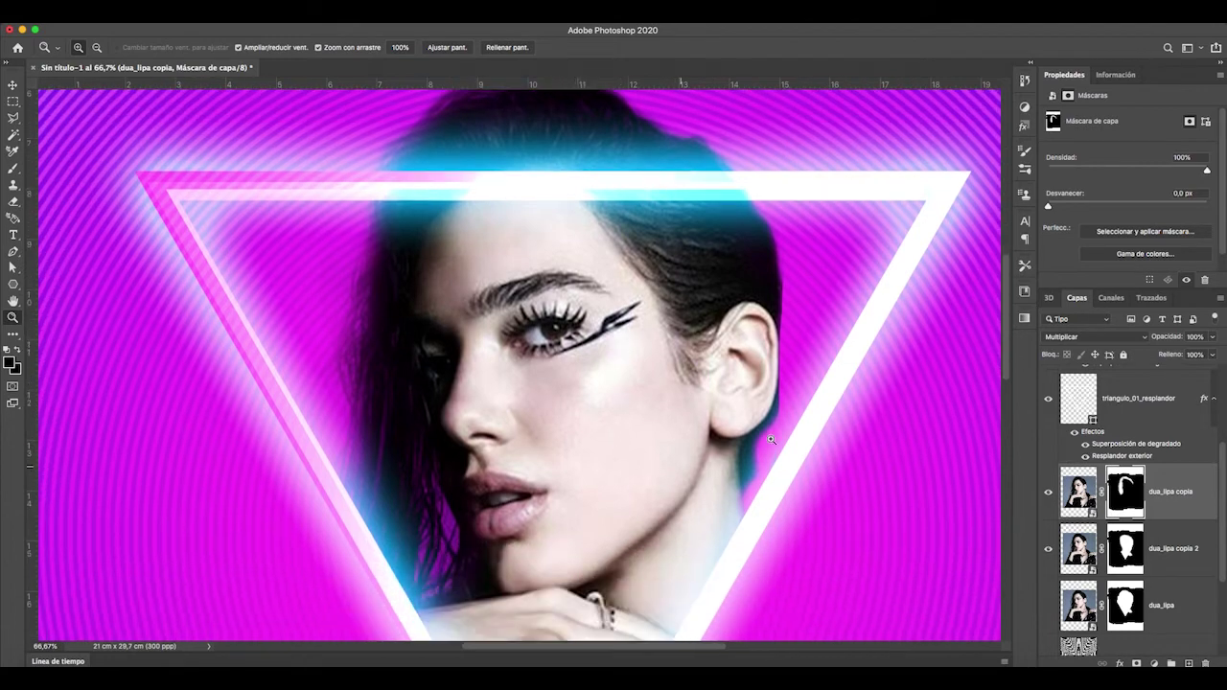
pyautogui.scroll(-3, 715, 402)
pyautogui.scroll(5, 712, 400)
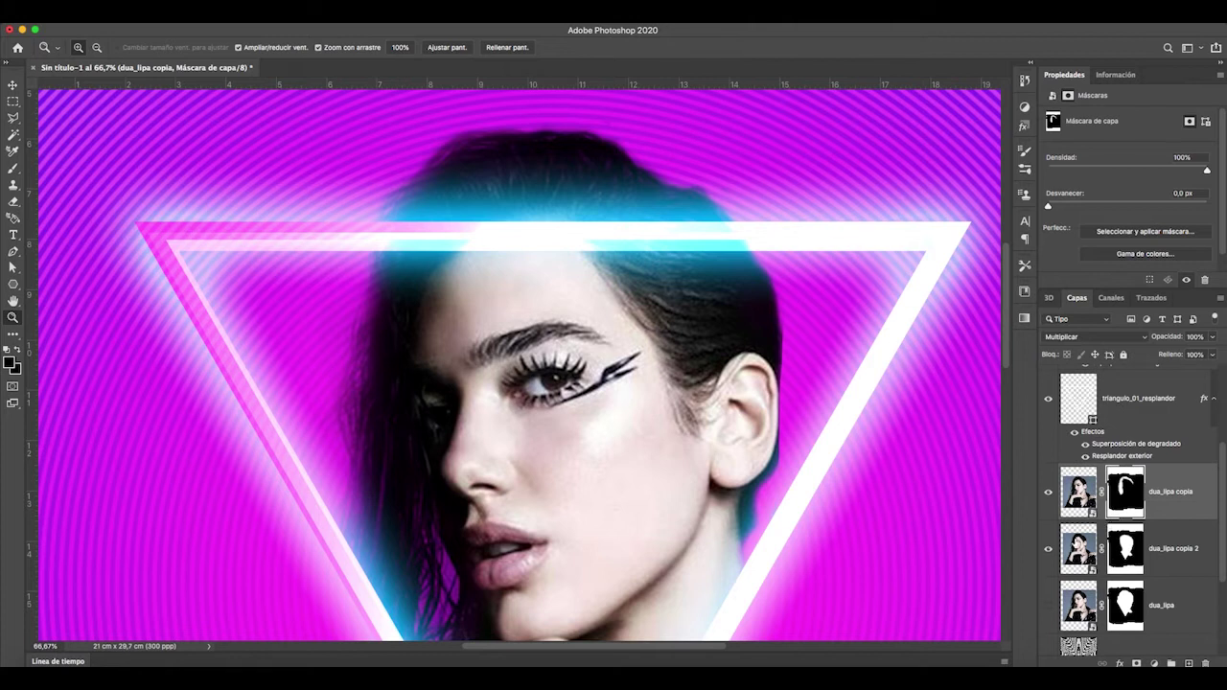
# Add a Tono/saturación adjustment layer directly above dua_lipa copia 2 and set its saturation to -83.
pyautogui.click(1080, 573)
pyautogui.scroll(-2, 1141, 560)
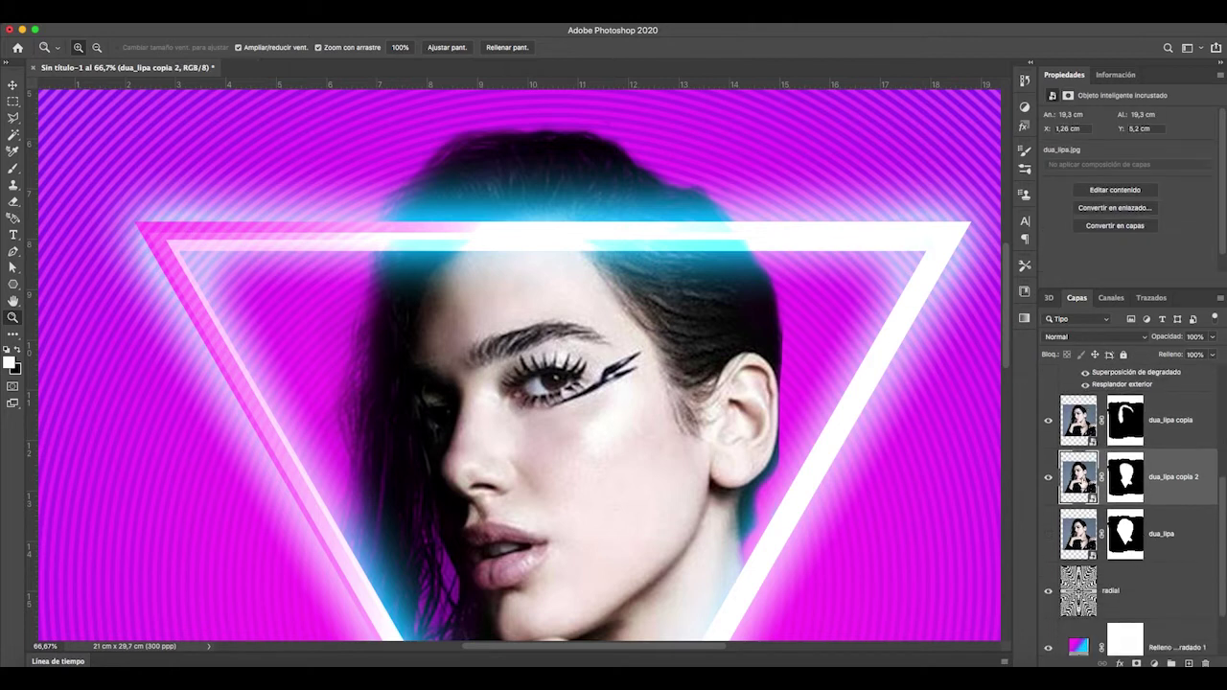
pyautogui.click(1048, 477)
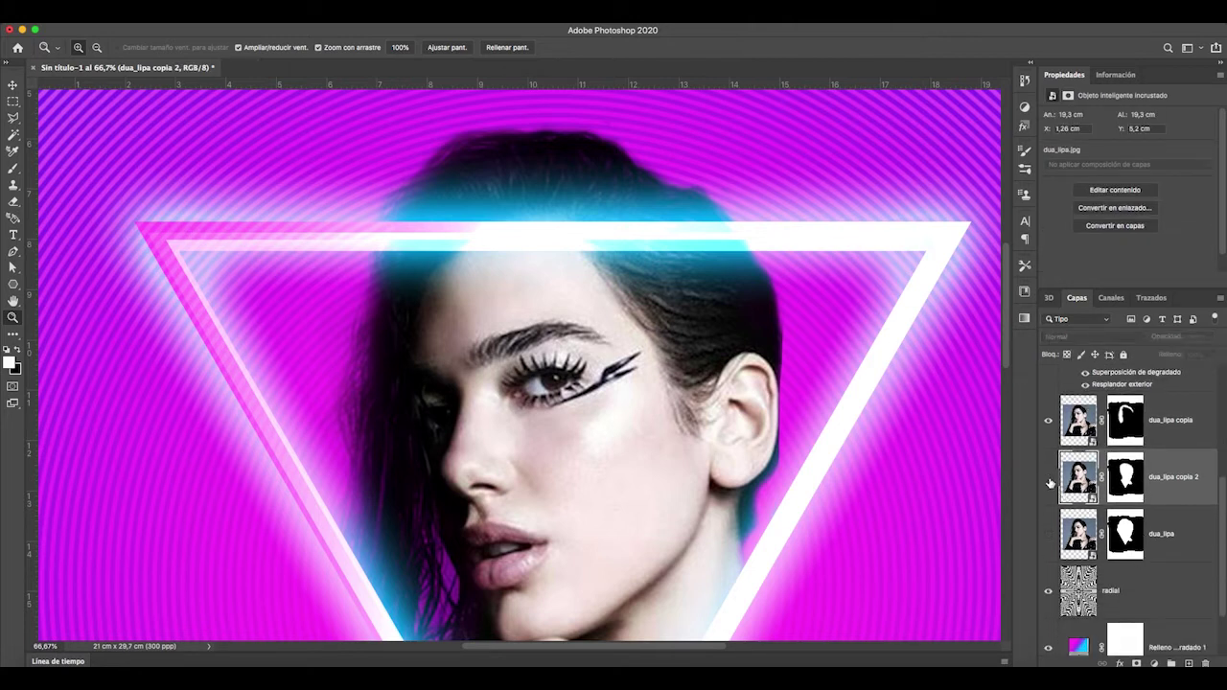
pyautogui.click(1048, 477)
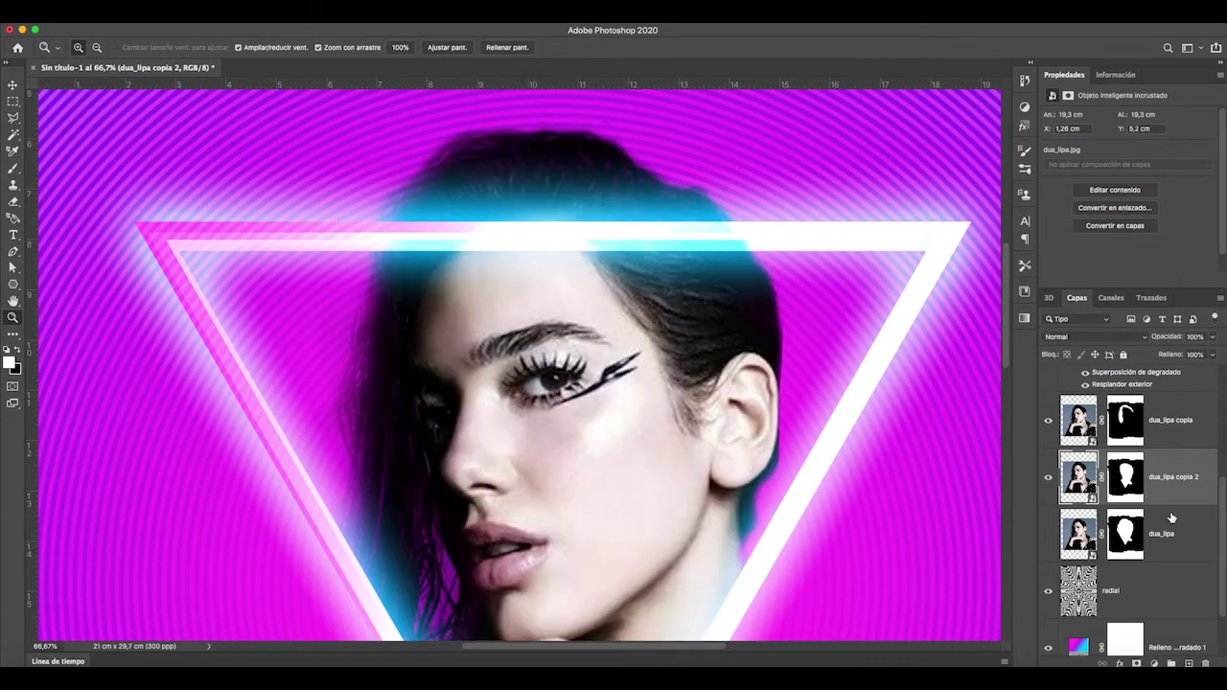
pyautogui.scroll(-2, 1170, 518)
pyautogui.click(1156, 663)
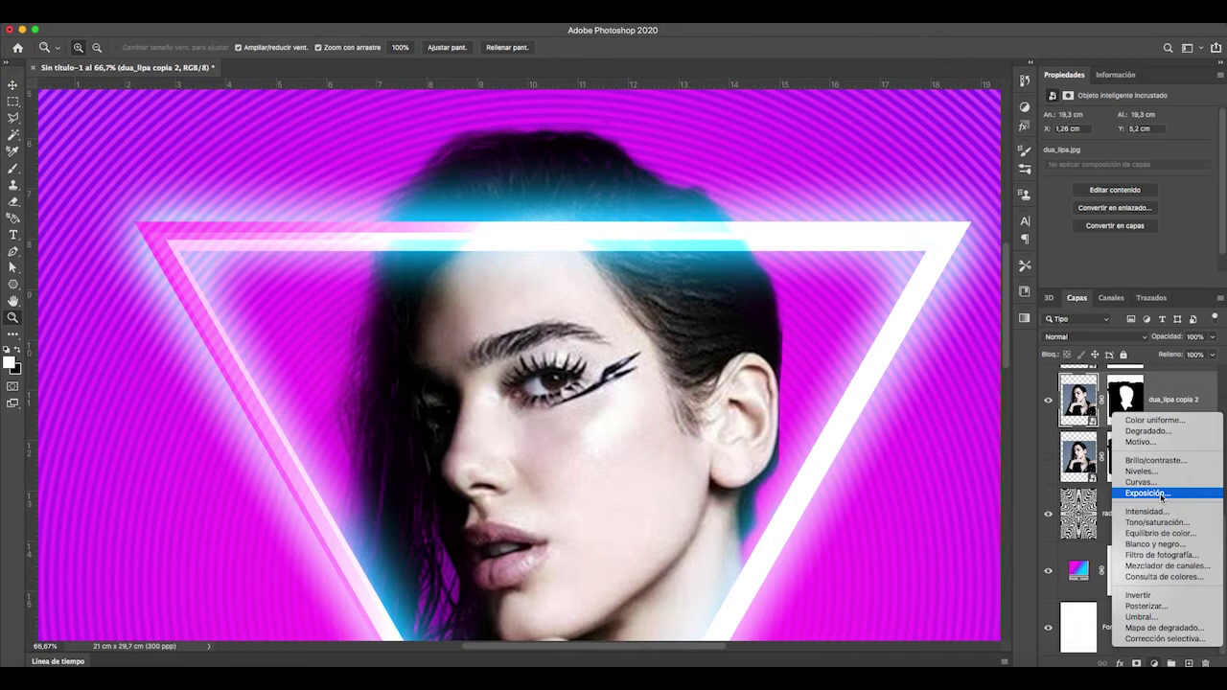
pyautogui.click(1160, 523)
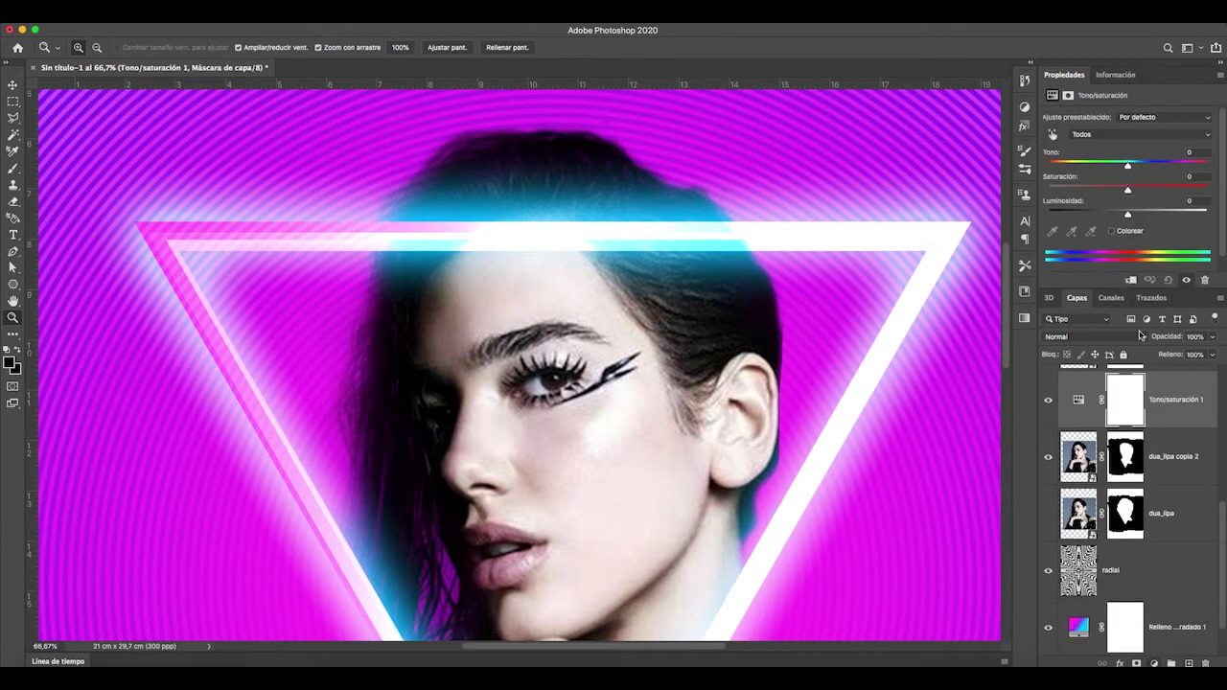
pyautogui.moveTo(1127, 190); pyautogui.dragTo(1063, 191)
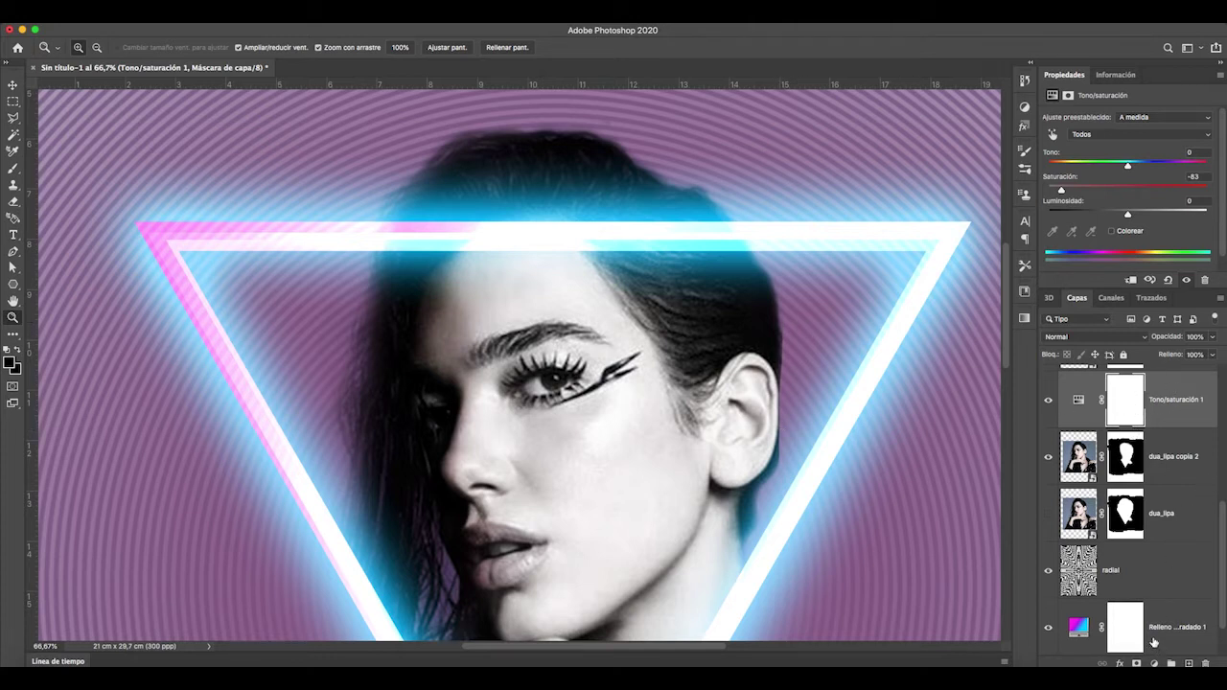
# Clip the Tono/saturación adjustment so that it affects only dua_lipa copia 2, and check the desaturated portrait.
pyautogui.scroll(5, 1131, 568)
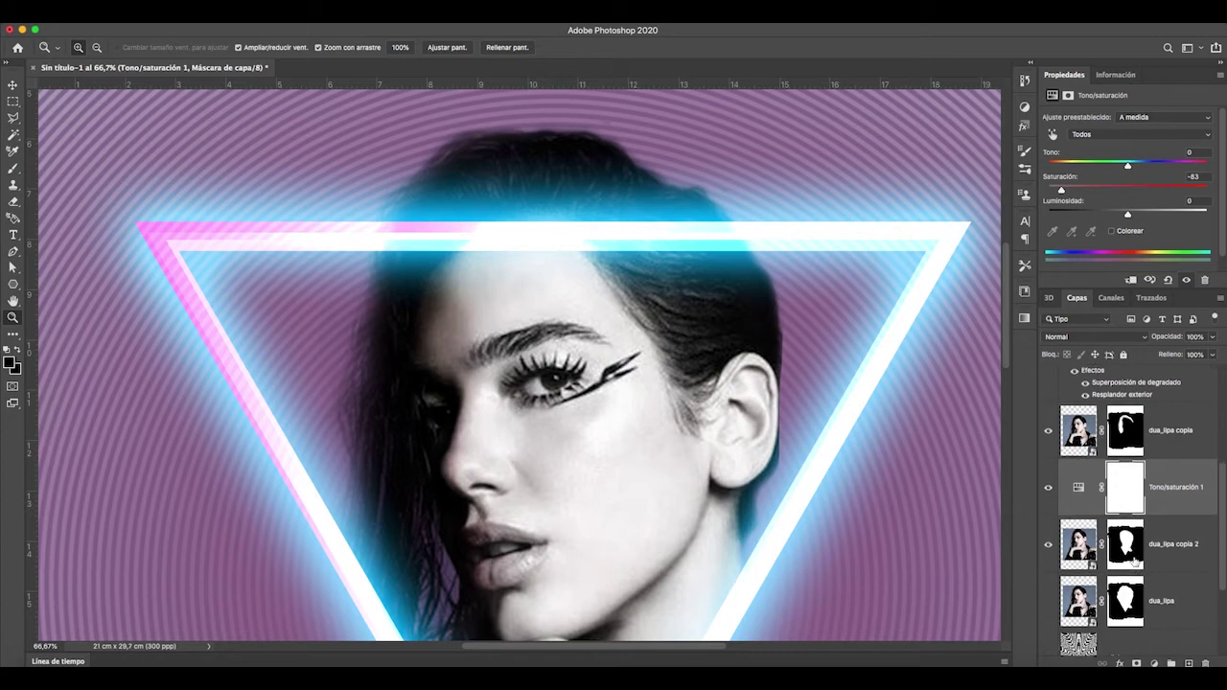
pyautogui.click(1132, 280)
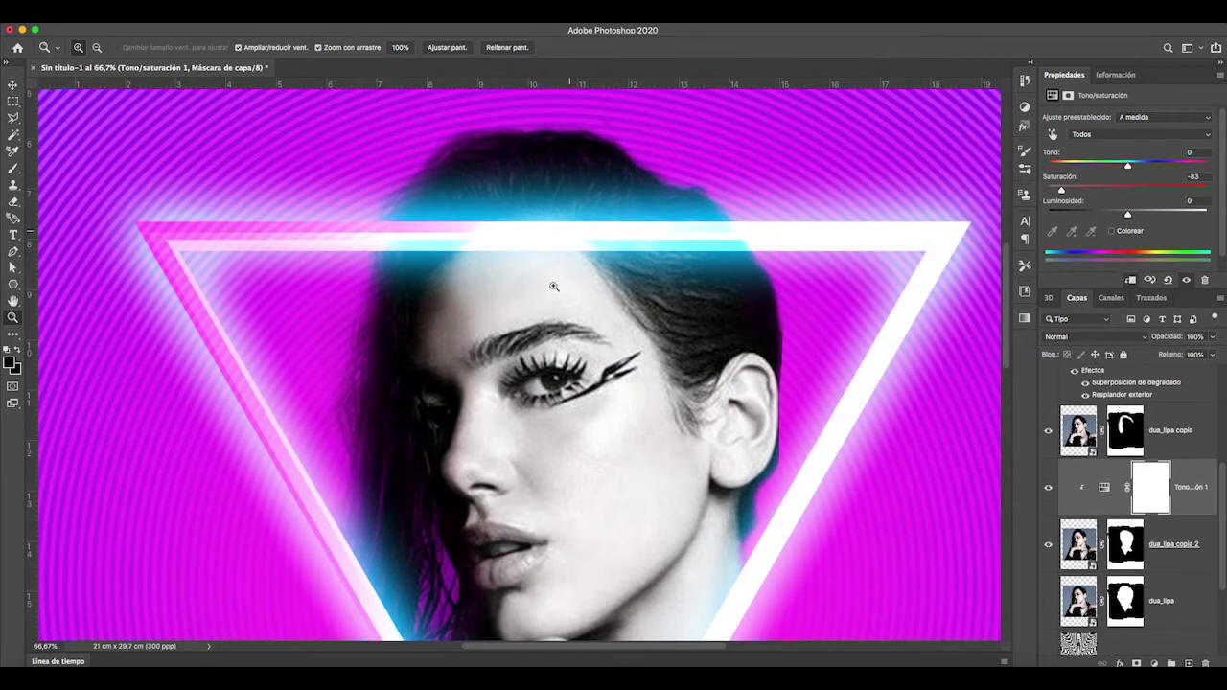
pyautogui.scroll(-6, 766, 472)
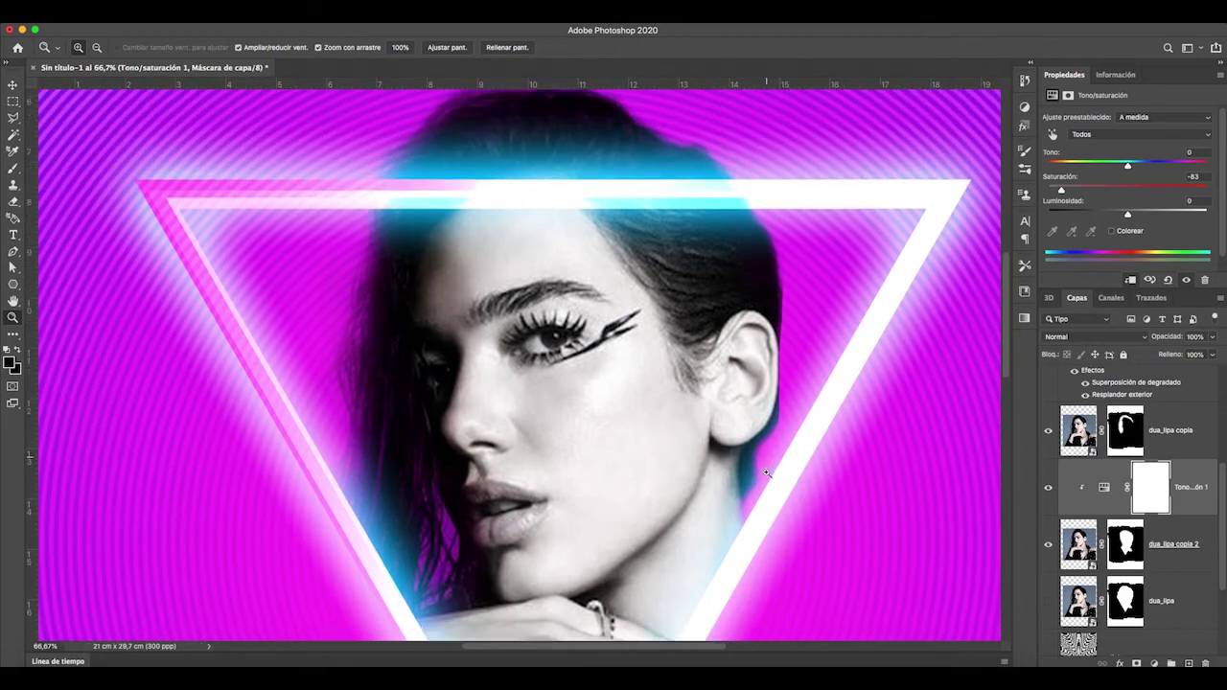
pyautogui.scroll(5, 766, 472)
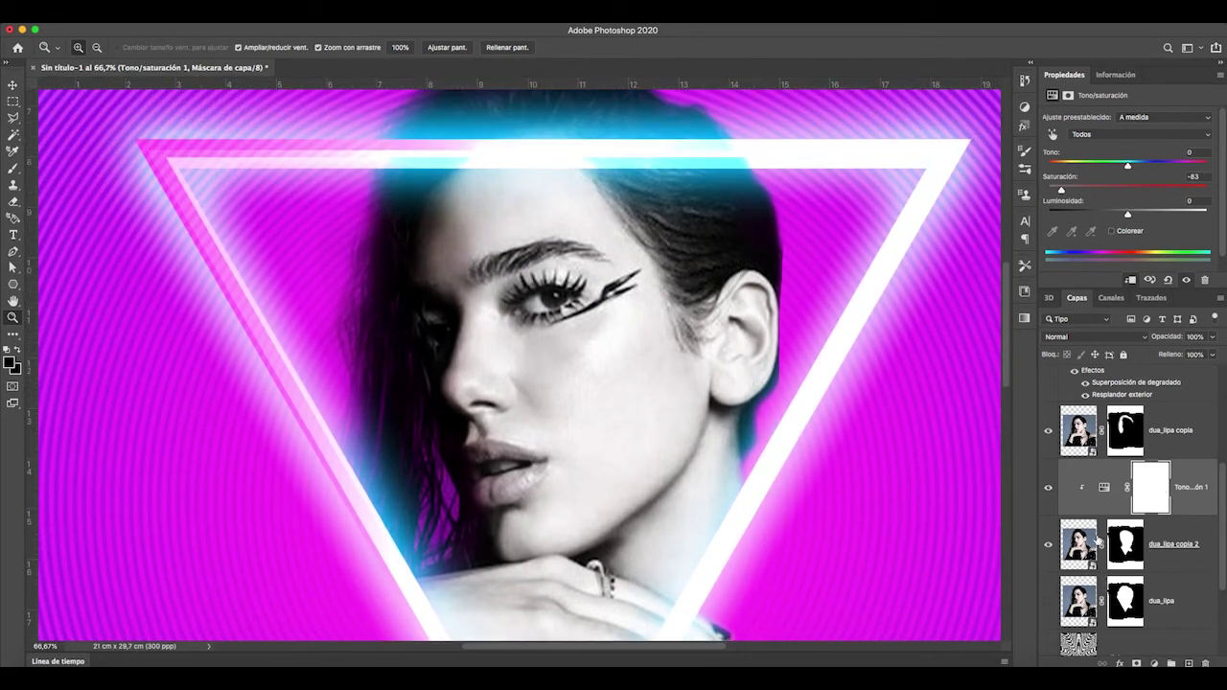
# Add a clipped Curvas adjustment directly above dua_lipa copia 2 and pull the RGB curve down to darken the shadows.
pyautogui.click(1078, 543)
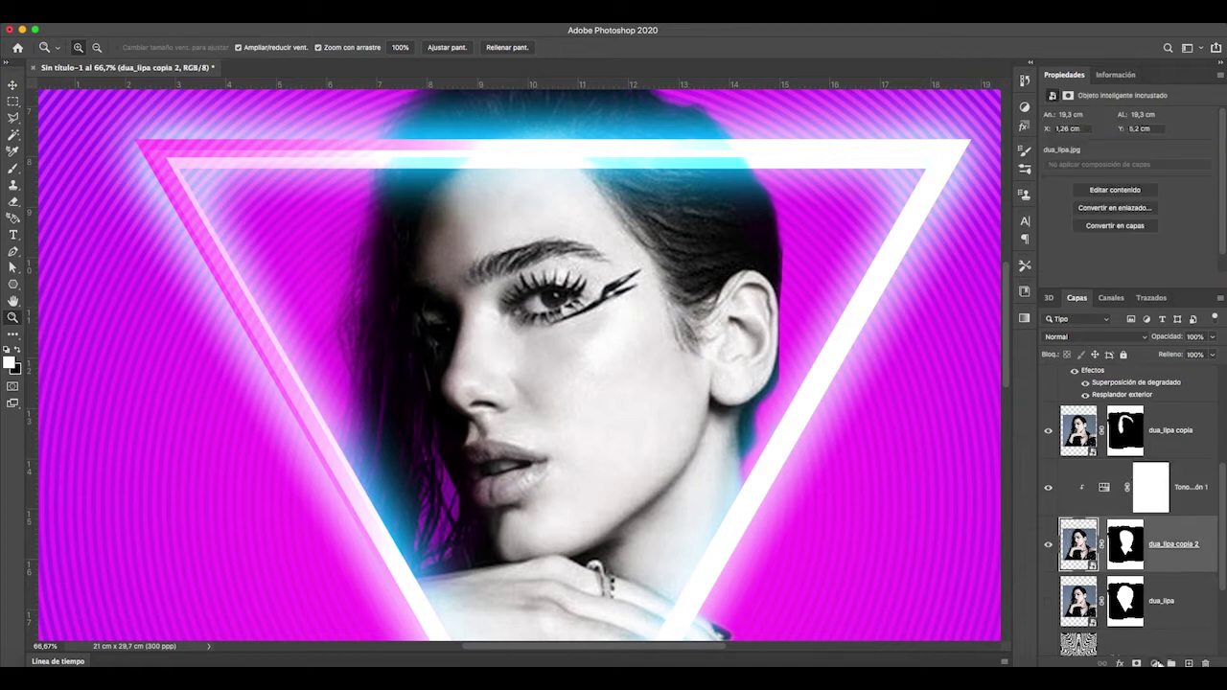
pyautogui.click(1154, 663)
pyautogui.click(1154, 475)
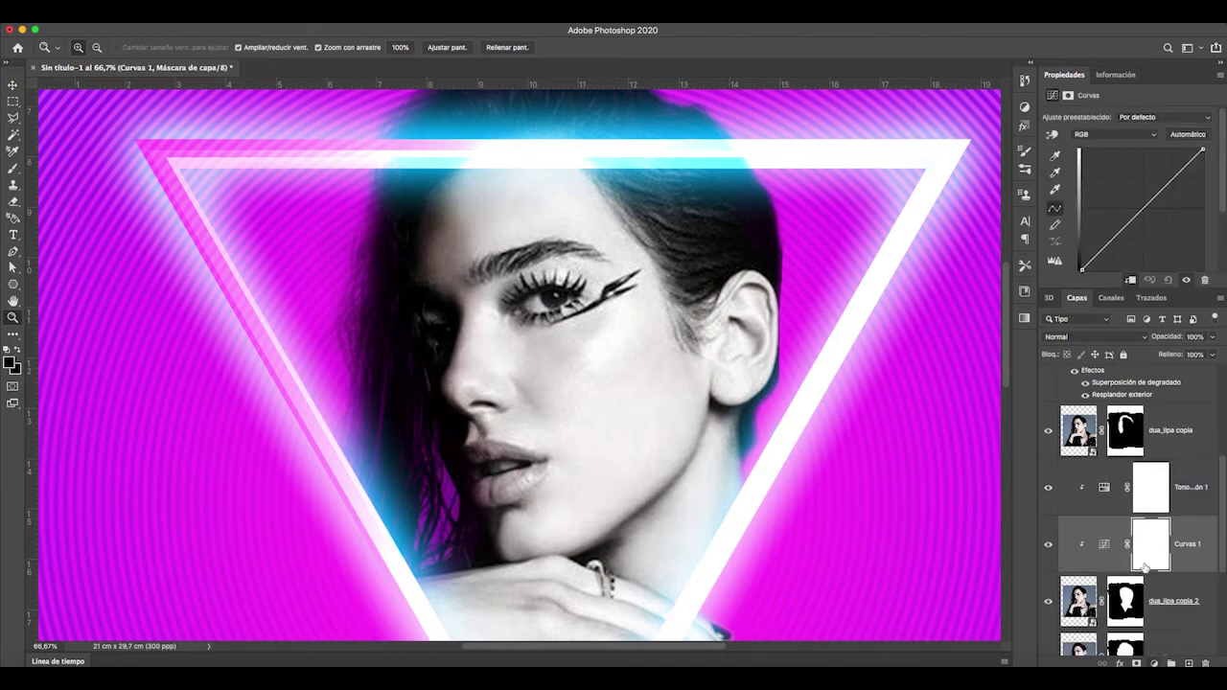
pyautogui.moveTo(1090, 262); pyautogui.dragTo(1088, 268)
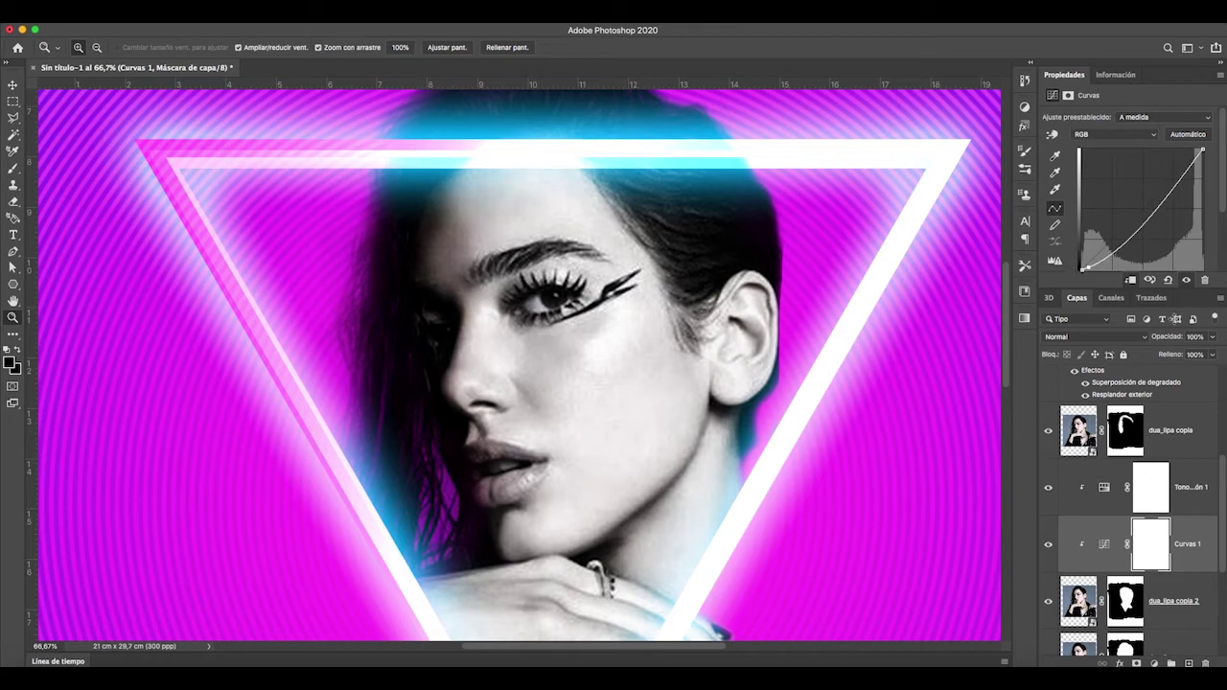
# Add a clipped Brillo/contraste adjustment above Curvas 1 with brightness -43 and contrast 35, and check the portrait on the poster.
pyautogui.click(1155, 663)
pyautogui.click(1112, 462)
pyautogui.moveTo(1127, 151)
pyautogui.mouseDown()
pyautogui.moveTo(1113, 154)
pyautogui.moveTo(1109, 178)
pyautogui.moveTo(1155, 179)
pyautogui.moveTo(1104, 154)
pyautogui.mouseUp()
pyautogui.rightClick(644, 355)
pyautogui.click(676, 369)
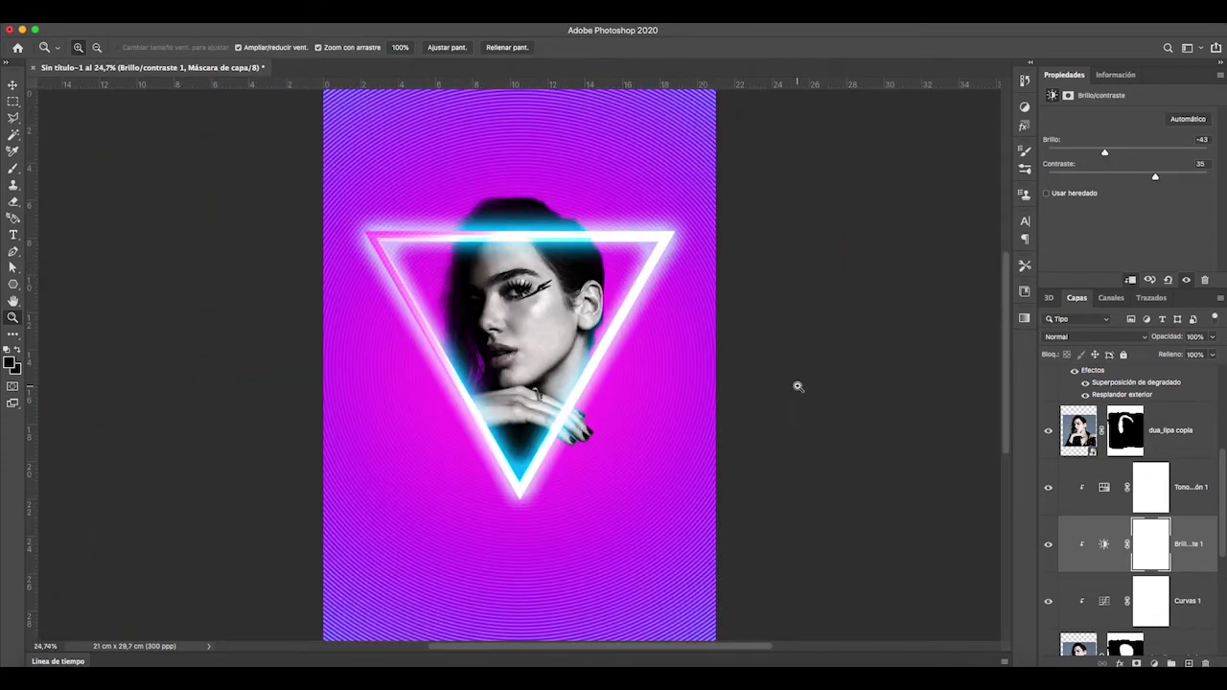
pyautogui.click(560, 325)
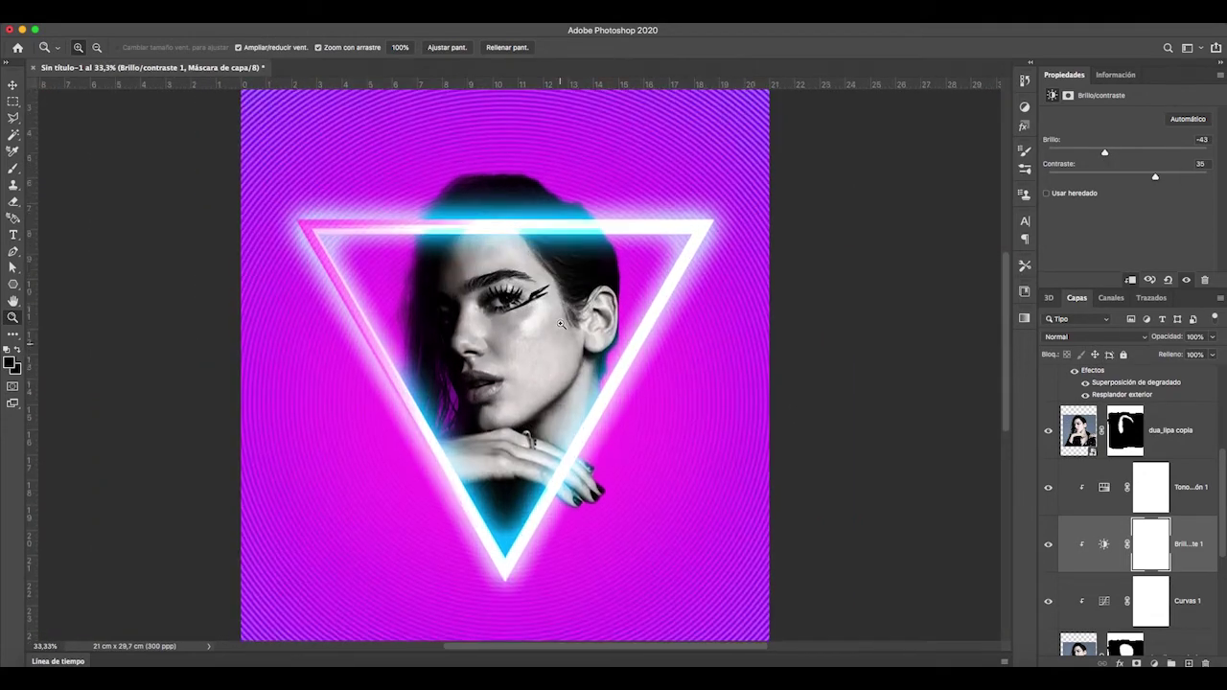
pyautogui.click(527, 332)
pyautogui.scroll(-3, 610, 375)
pyautogui.scroll(2, 612, 376)
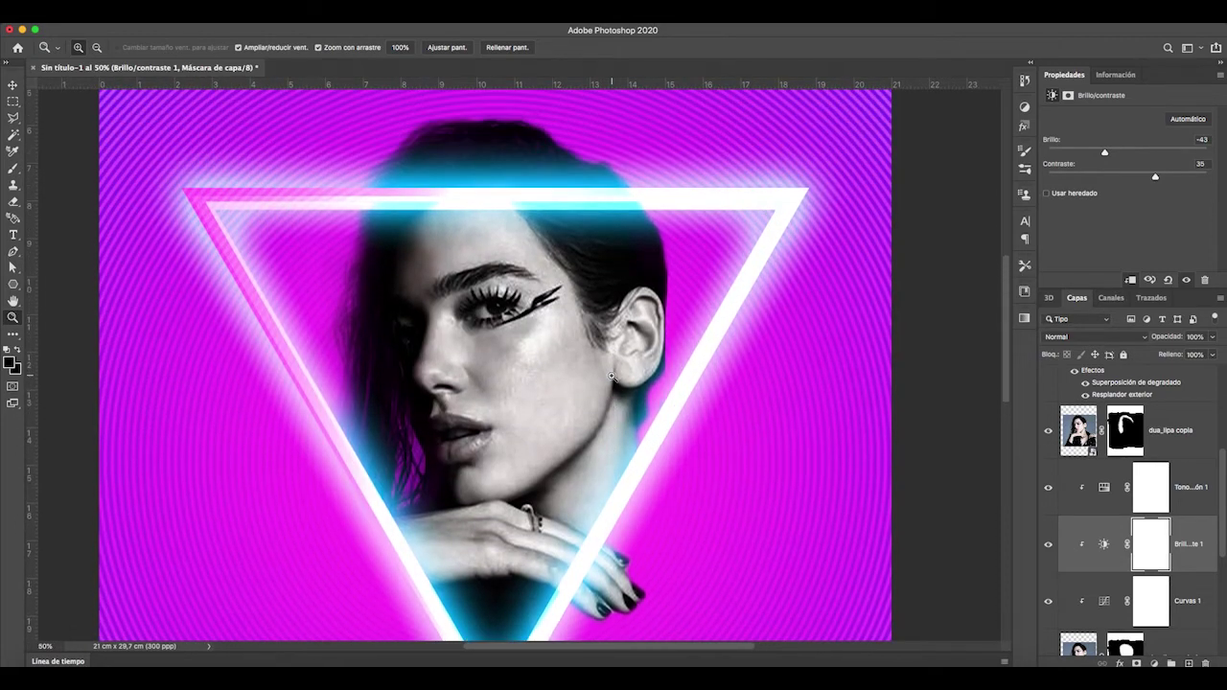
# Create a new empty layer directly above dua_lipa copia, below the triangulo_01_resplandor layer.
pyautogui.scroll(-1, 611, 376)
pyautogui.scroll(1, 613, 375)
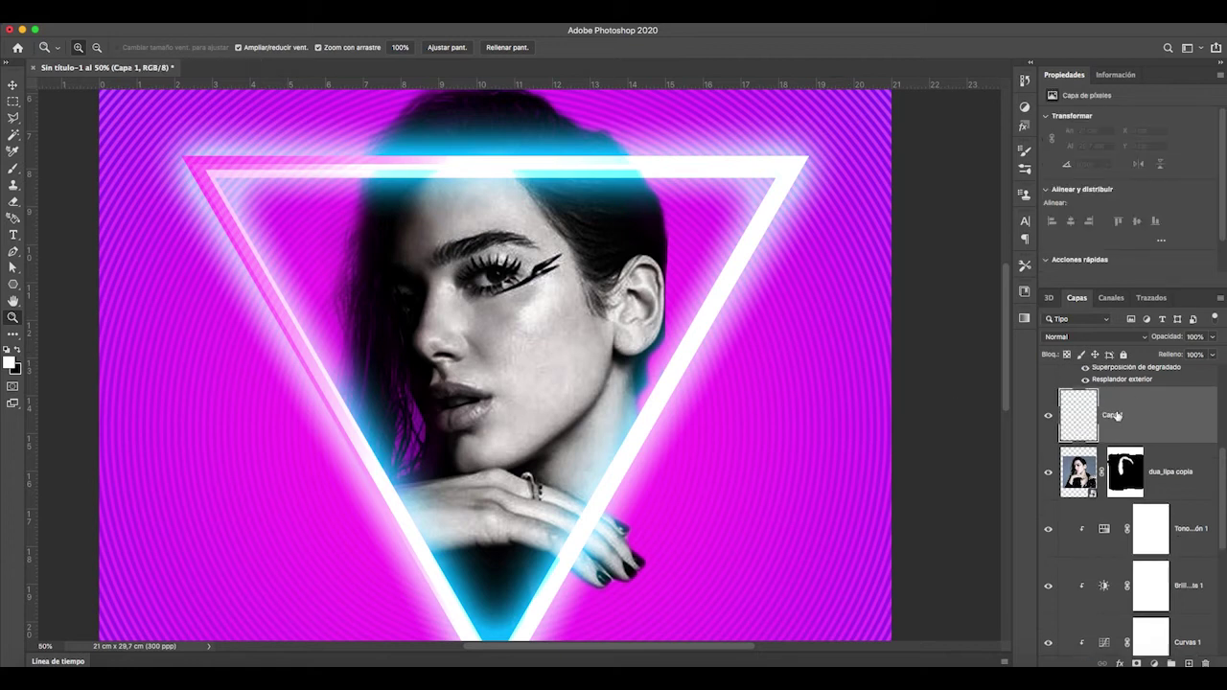
pyautogui.scroll(1, 1118, 418)
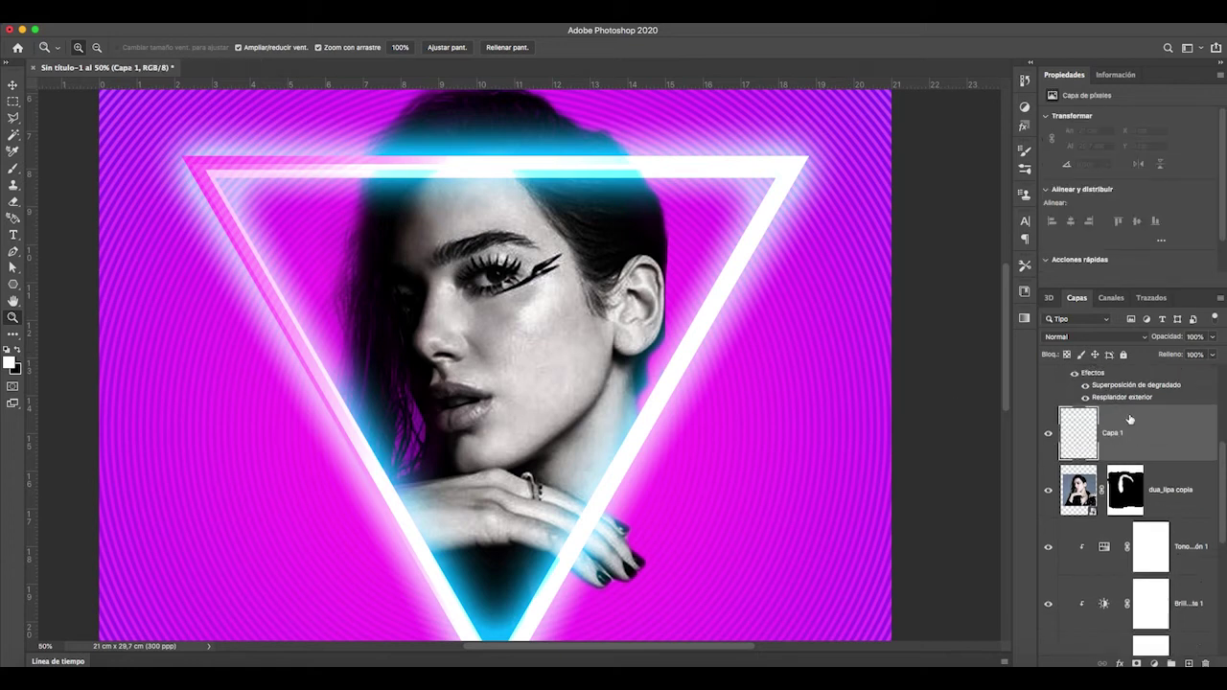
pyautogui.scroll(-3, 1128, 451)
pyautogui.scroll(6, 1136, 459)
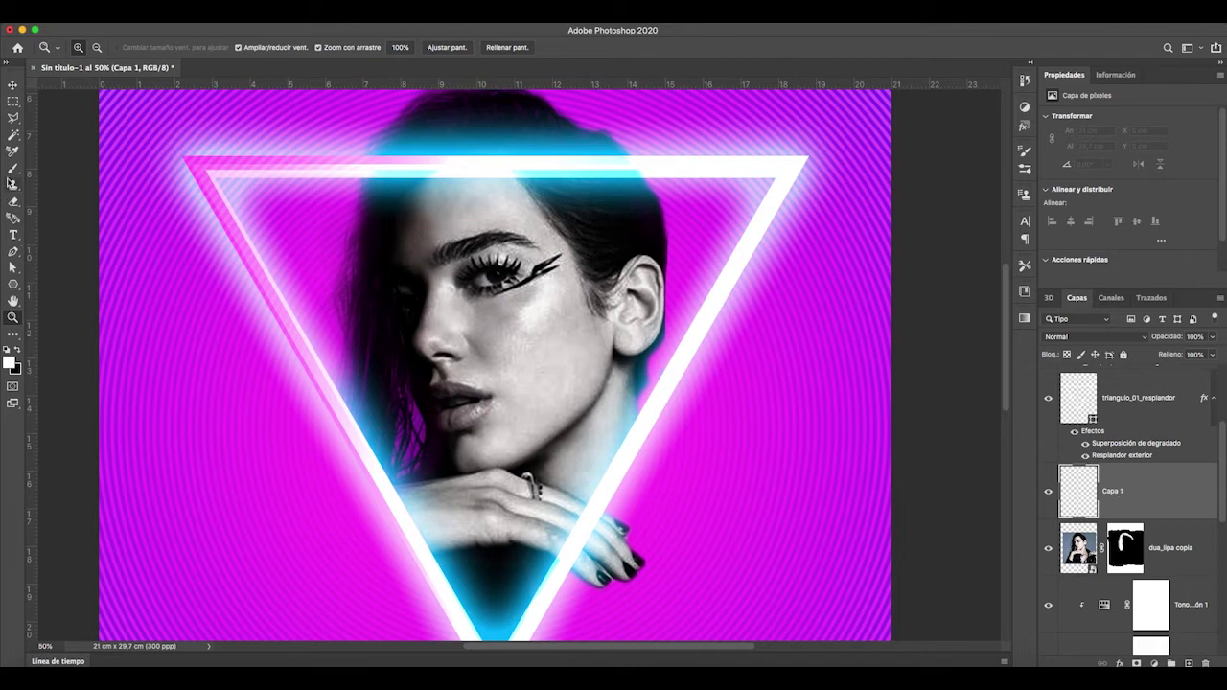
# Sample the glow's cyan and paint the right side of the face and neck with a 474 px soft round brush at 40% opacity.
pyautogui.click(12, 172)
pyautogui.rightClick(636, 341)
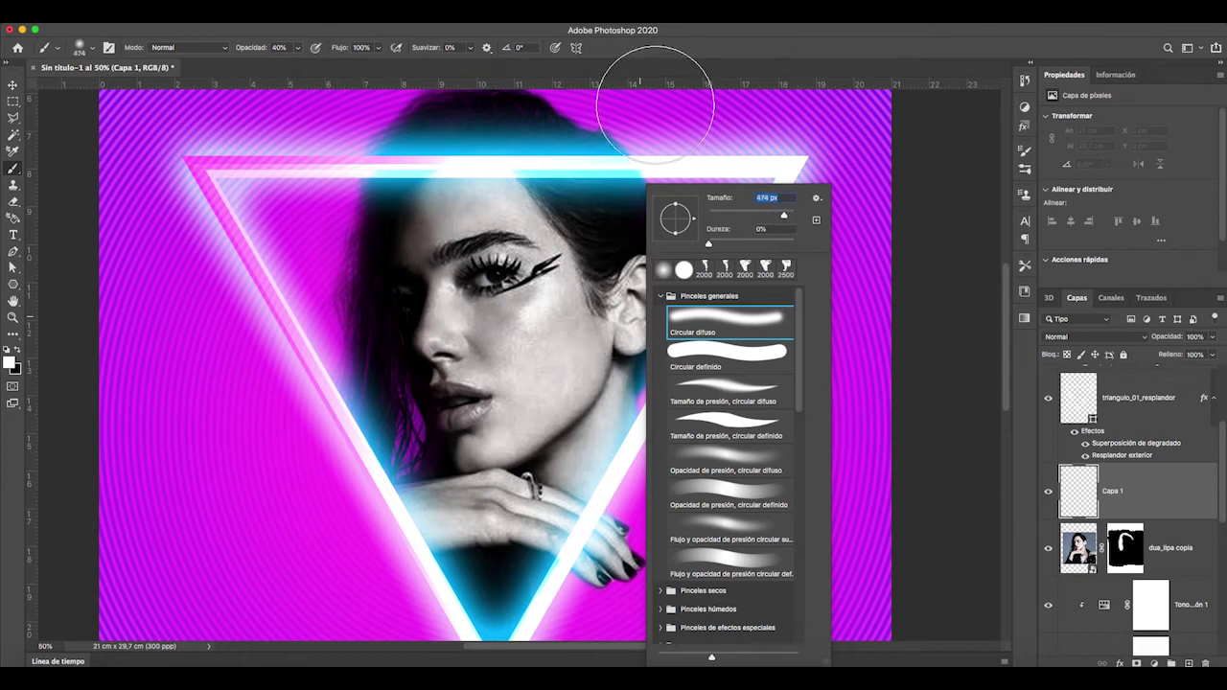
pyautogui.click(628, 54)
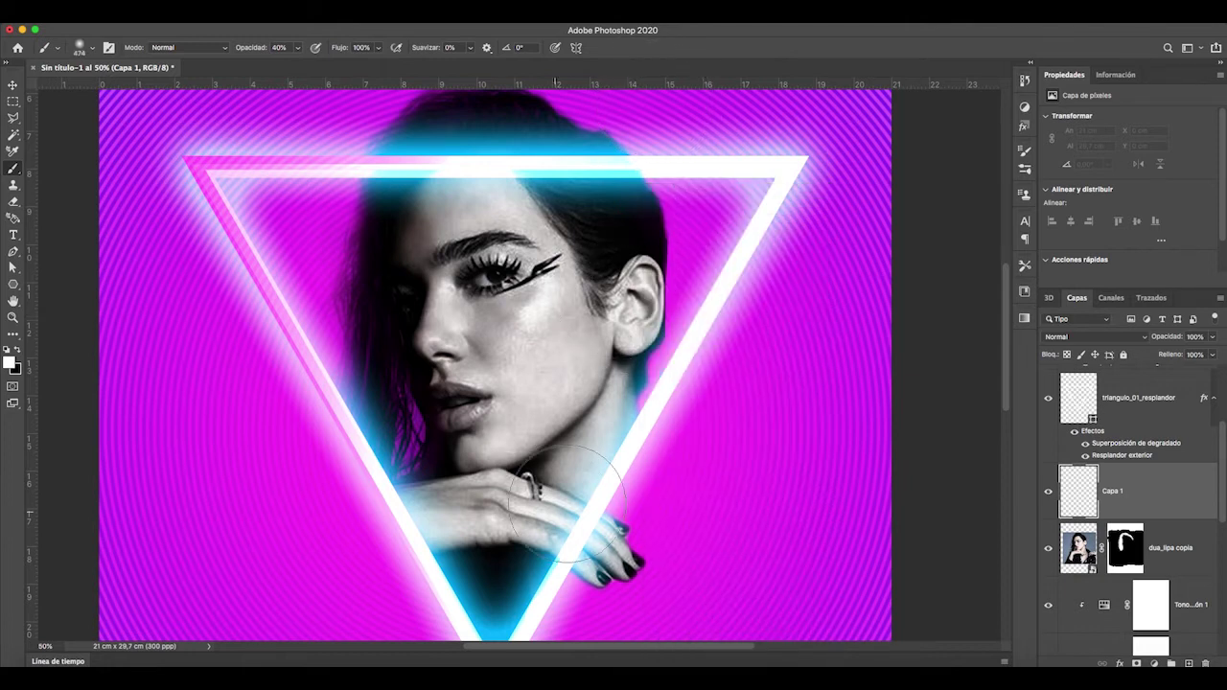
pyautogui.click(9, 361)
pyautogui.click(1093, 392)
pyautogui.moveTo(661, 281)
pyautogui.mouseDown()
pyautogui.moveTo(574, 195)
pyautogui.moveTo(616, 290)
pyautogui.moveTo(615, 323)
pyautogui.moveTo(565, 424)
pyautogui.moveTo(616, 538)
pyautogui.mouseUp()
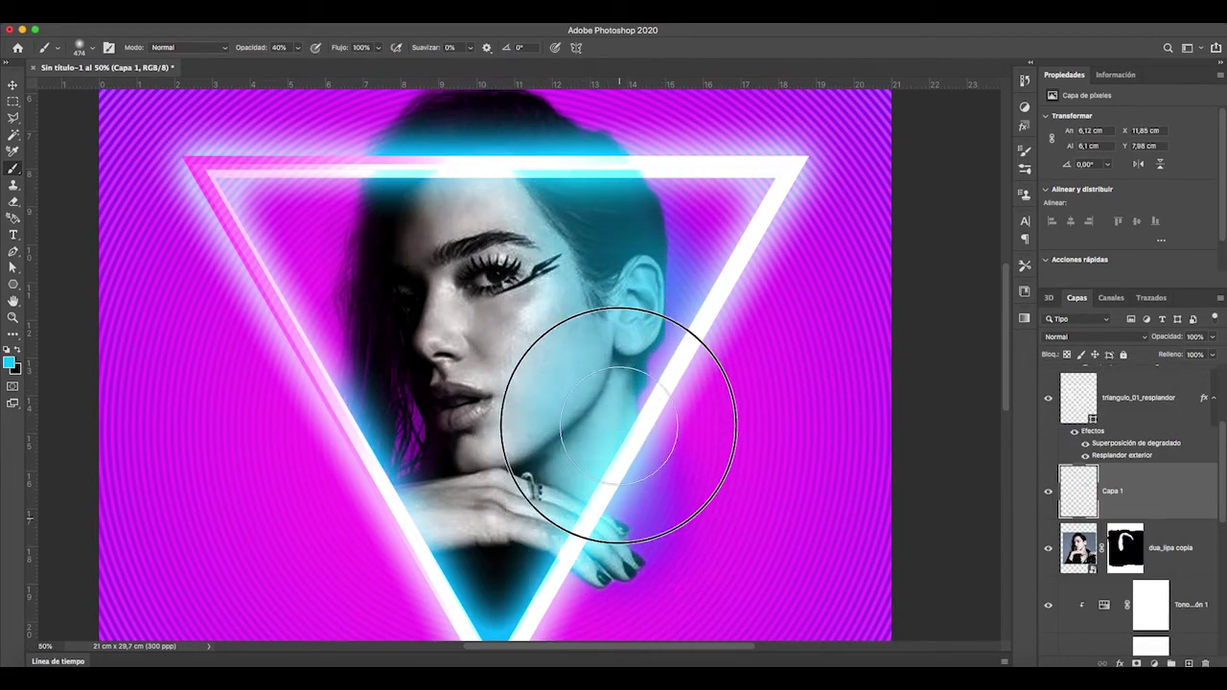
pyautogui.moveTo(586, 238)
pyautogui.mouseDown()
pyautogui.moveTo(520, 142)
pyautogui.moveTo(584, 256)
pyautogui.moveTo(600, 345)
pyautogui.moveTo(599, 153)
pyautogui.moveTo(539, 151)
pyautogui.moveTo(543, 137)
pyautogui.moveTo(585, 296)
pyautogui.moveTo(563, 380)
pyautogui.moveTo(616, 279)
pyautogui.moveTo(597, 424)
pyautogui.mouseUp()
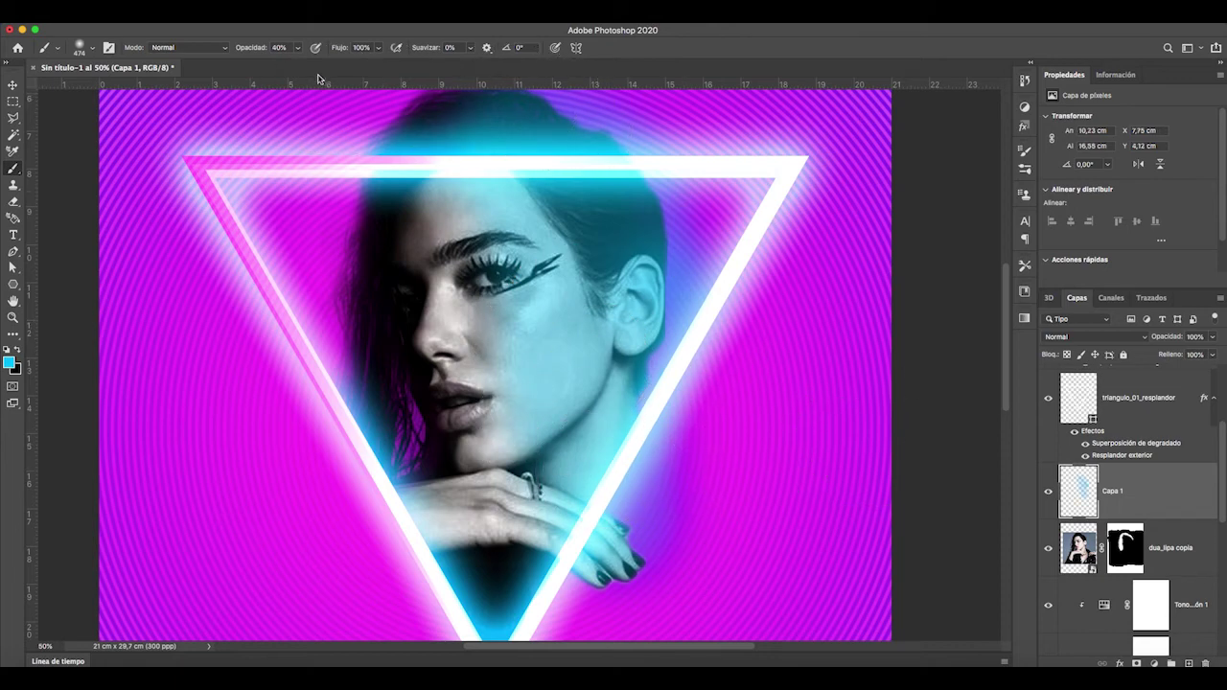
# Raise the brush opacity to 100% and paint solid cyan over the ear, cheek, neck and hair on the portrait's right side.
pyautogui.click(297, 48)
pyautogui.moveTo(298, 65); pyautogui.dragTo(336, 67)
pyautogui.moveTo(627, 226)
pyautogui.mouseDown()
pyautogui.moveTo(587, 175)
pyautogui.moveTo(627, 240)
pyautogui.moveTo(629, 282)
pyautogui.moveTo(603, 290)
pyautogui.moveTo(585, 459)
pyautogui.moveTo(602, 493)
pyautogui.moveTo(633, 450)
pyautogui.mouseUp()
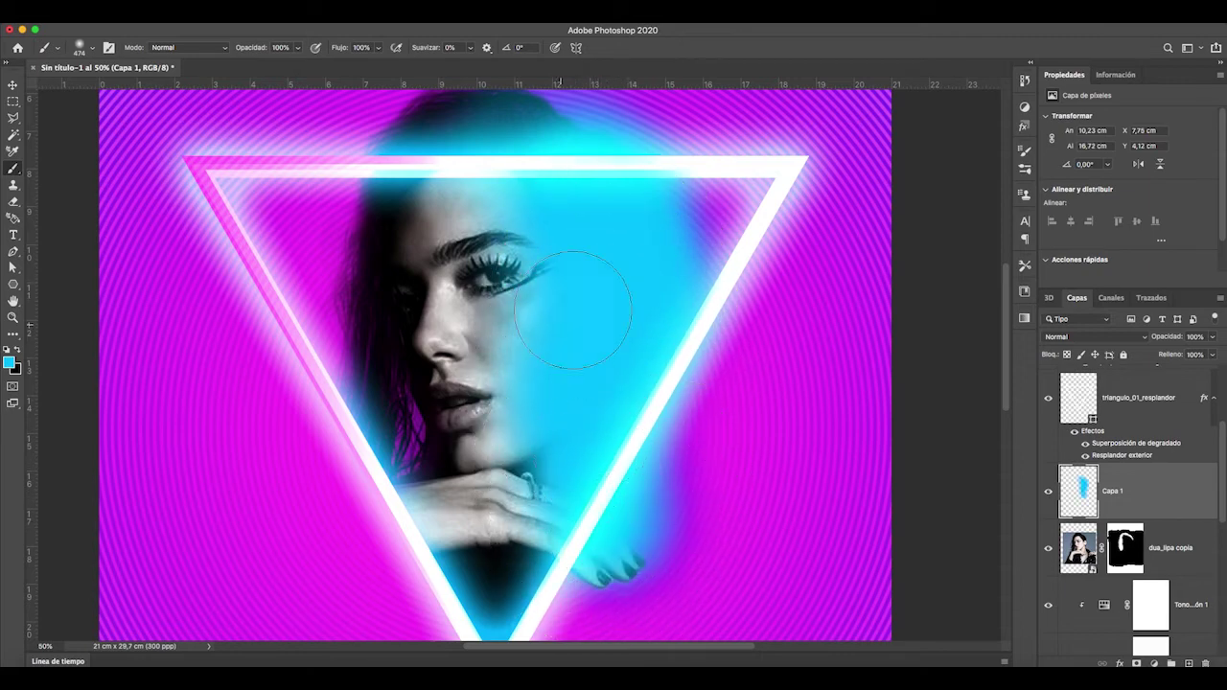
pyautogui.moveTo(562, 184); pyautogui.dragTo(537, 129)
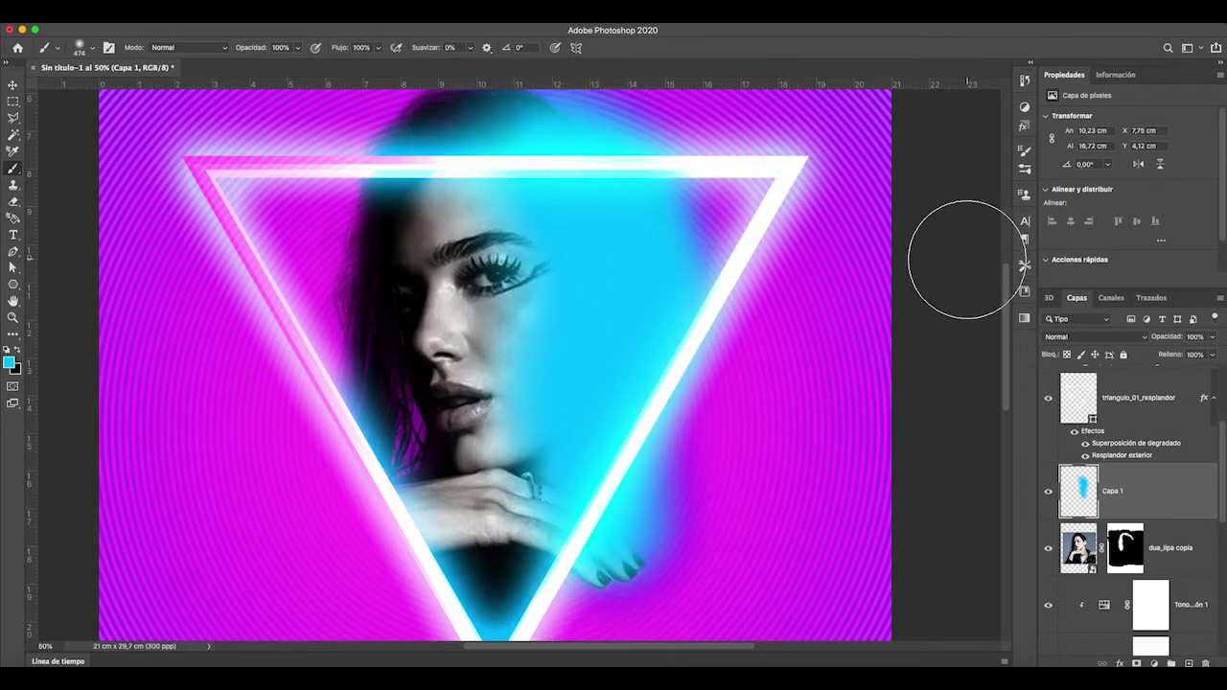
# Rename the painted layer as cyan and set its blend mode to Color.
pyautogui.rightClick(1112, 492)
pyautogui.doubleClick(1111, 490)
pyautogui.write('cyan')
pyautogui.press('Return')
pyautogui.click(1140, 341)
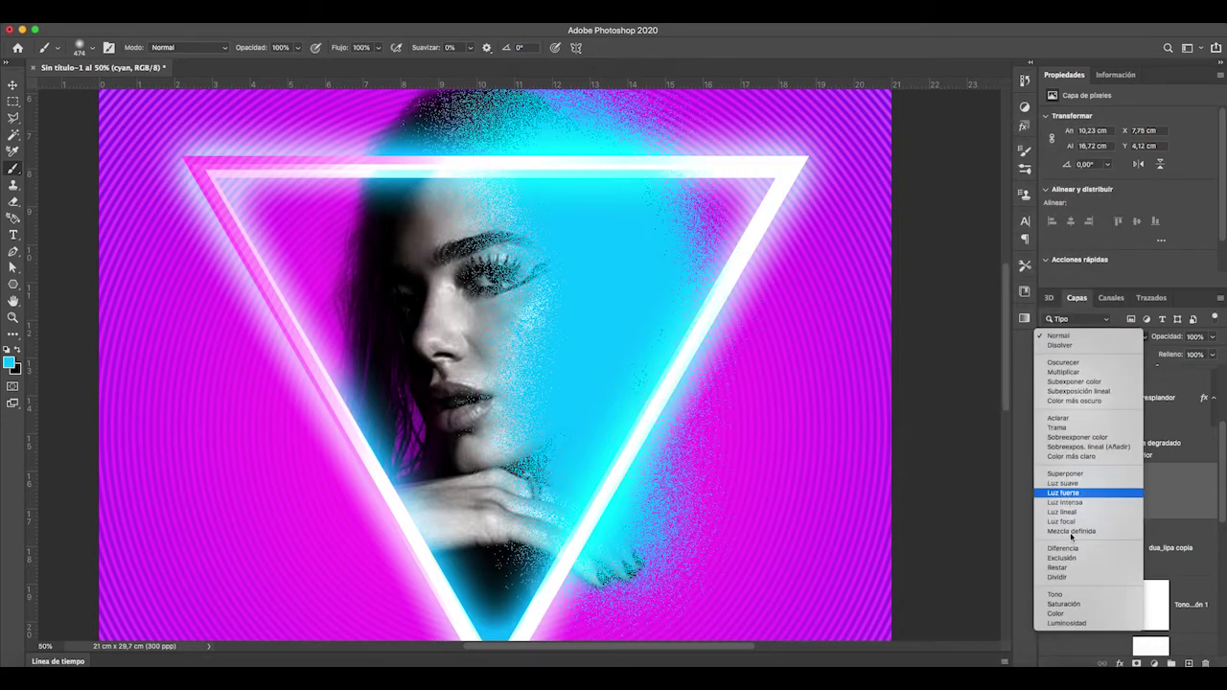
pyautogui.click(1066, 614)
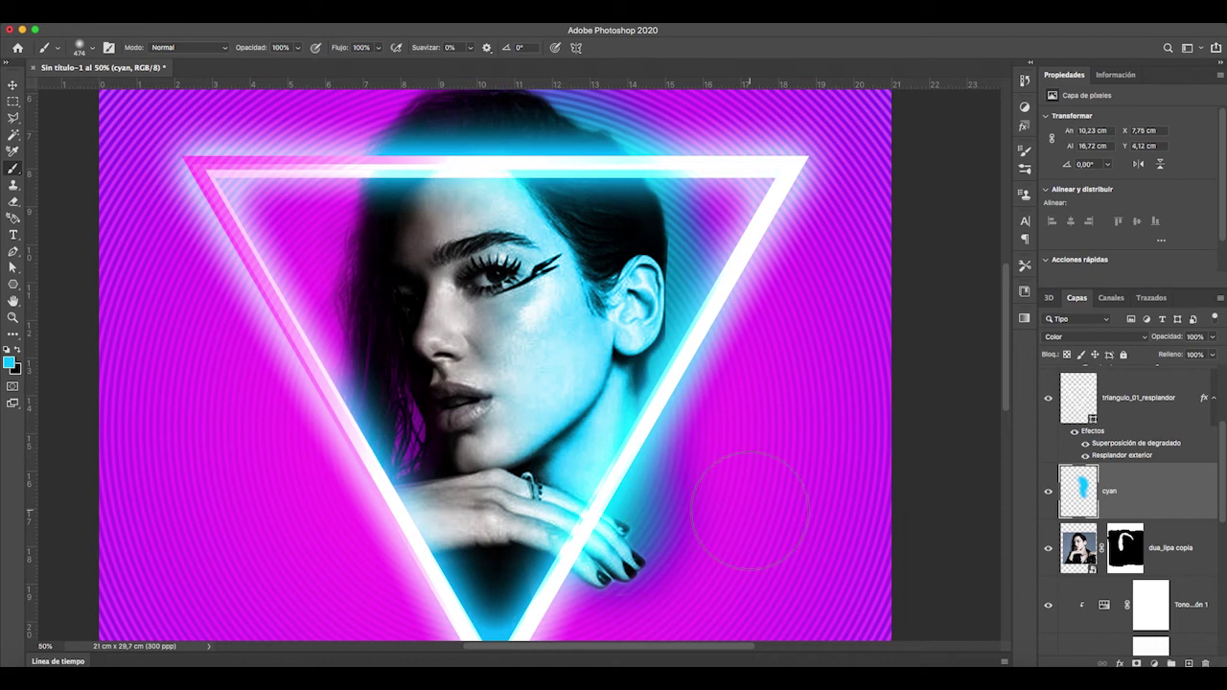
# Erase the cyan spill on the background around the neck, hand and head with the Eraser at 100% opacity.
pyautogui.scroll(-1, 753, 411)
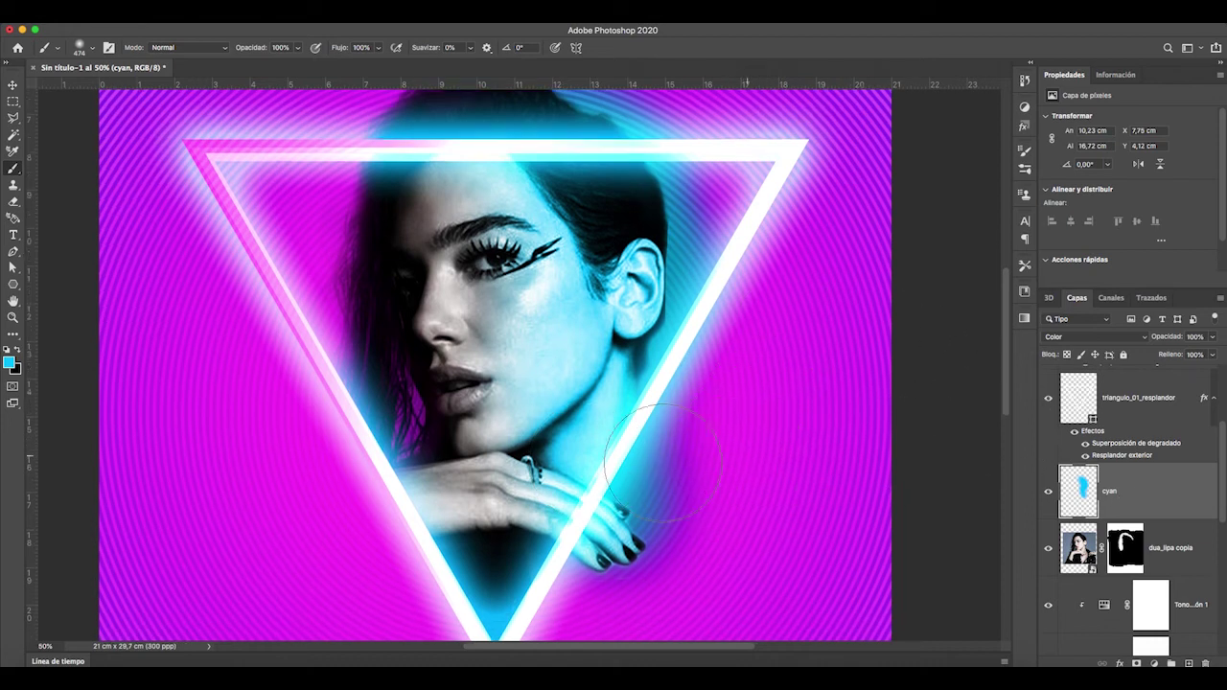
pyautogui.click(13, 203)
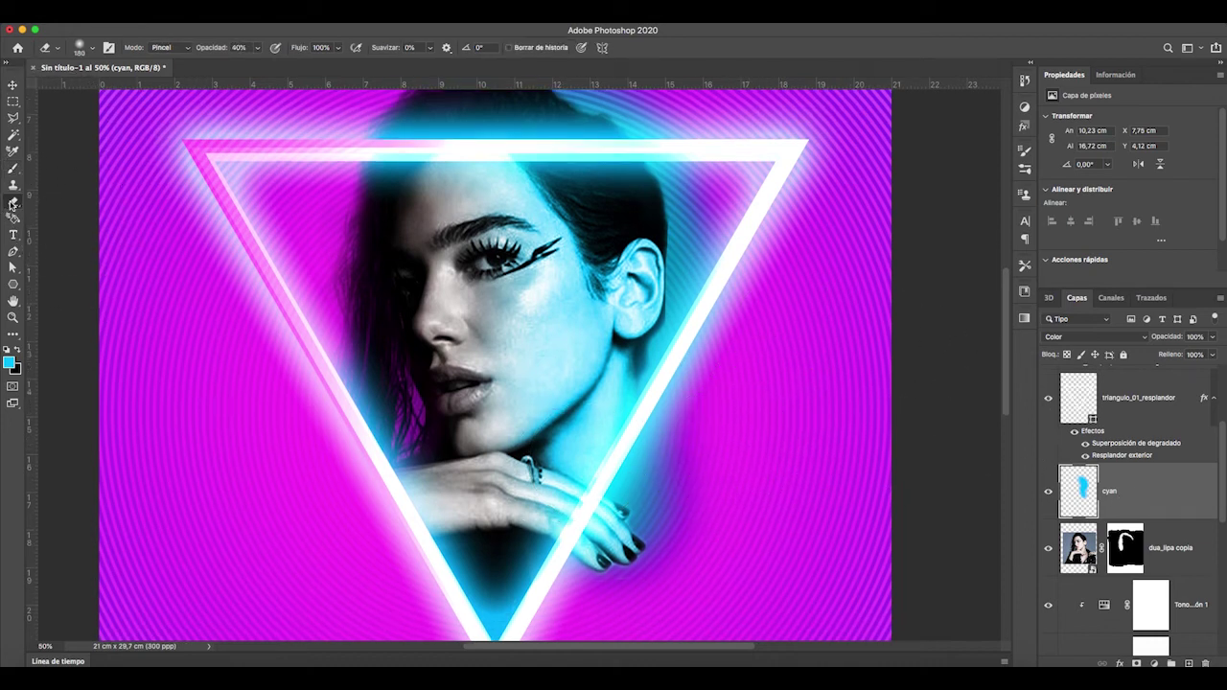
pyautogui.moveTo(695, 407)
pyautogui.mouseDown()
pyautogui.moveTo(741, 300)
pyautogui.moveTo(712, 350)
pyautogui.moveTo(743, 253)
pyautogui.moveTo(716, 314)
pyautogui.moveTo(712, 224)
pyautogui.moveTo(668, 385)
pyautogui.mouseUp()
pyautogui.moveTo(257, 48)
pyautogui.mouseDown()
pyautogui.moveTo(275, 70)
pyautogui.moveTo(301, 71)
pyautogui.mouseUp()
pyautogui.moveTo(667, 464)
pyautogui.mouseDown()
pyautogui.moveTo(651, 491)
pyautogui.moveTo(707, 426)
pyautogui.mouseUp()
pyautogui.scroll(5, 680, 342)
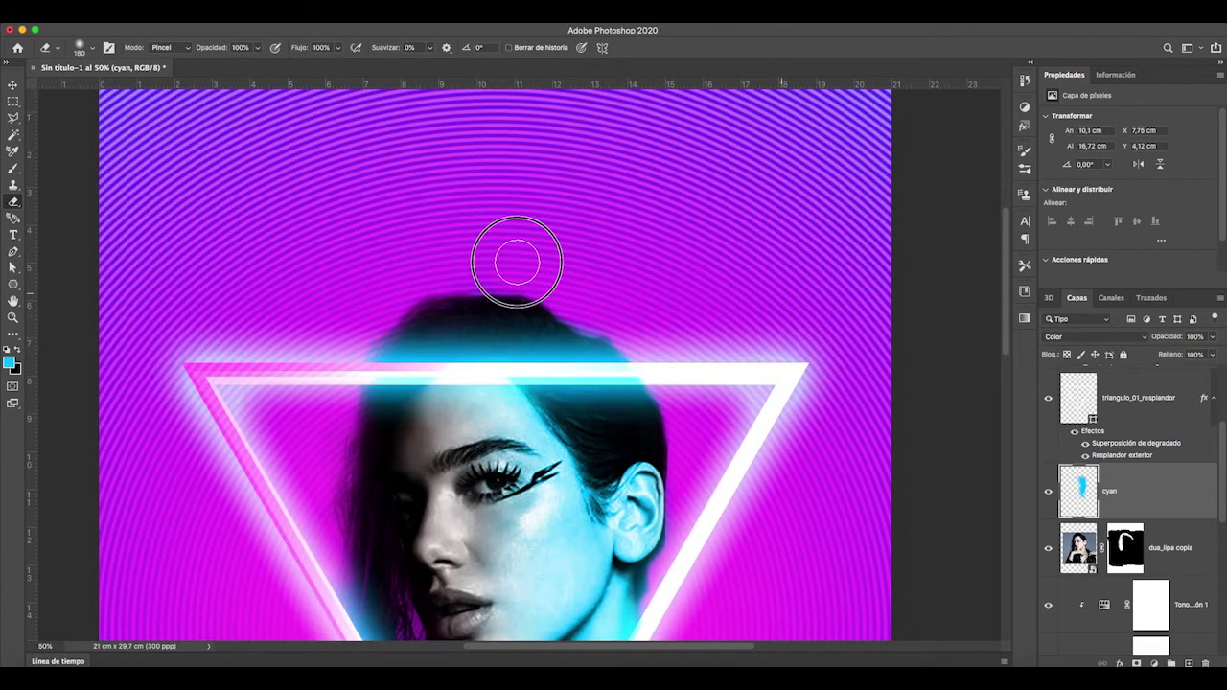
pyautogui.scroll(-5, 729, 513)
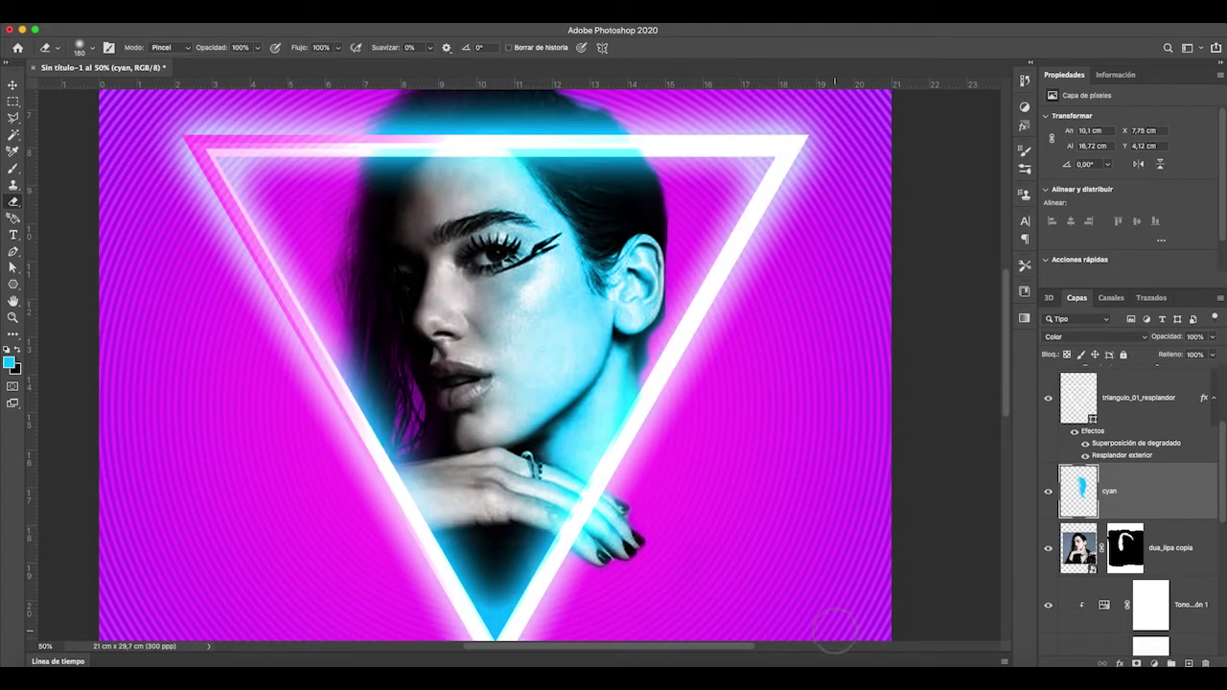
pyautogui.scroll(3, 766, 501)
pyautogui.moveTo(593, 150)
pyautogui.mouseDown()
pyautogui.moveTo(617, 163)
pyautogui.moveTo(577, 143)
pyautogui.moveTo(657, 208)
pyautogui.moveTo(729, 297)
pyautogui.mouseUp()
pyautogui.scroll(-2, 740, 458)
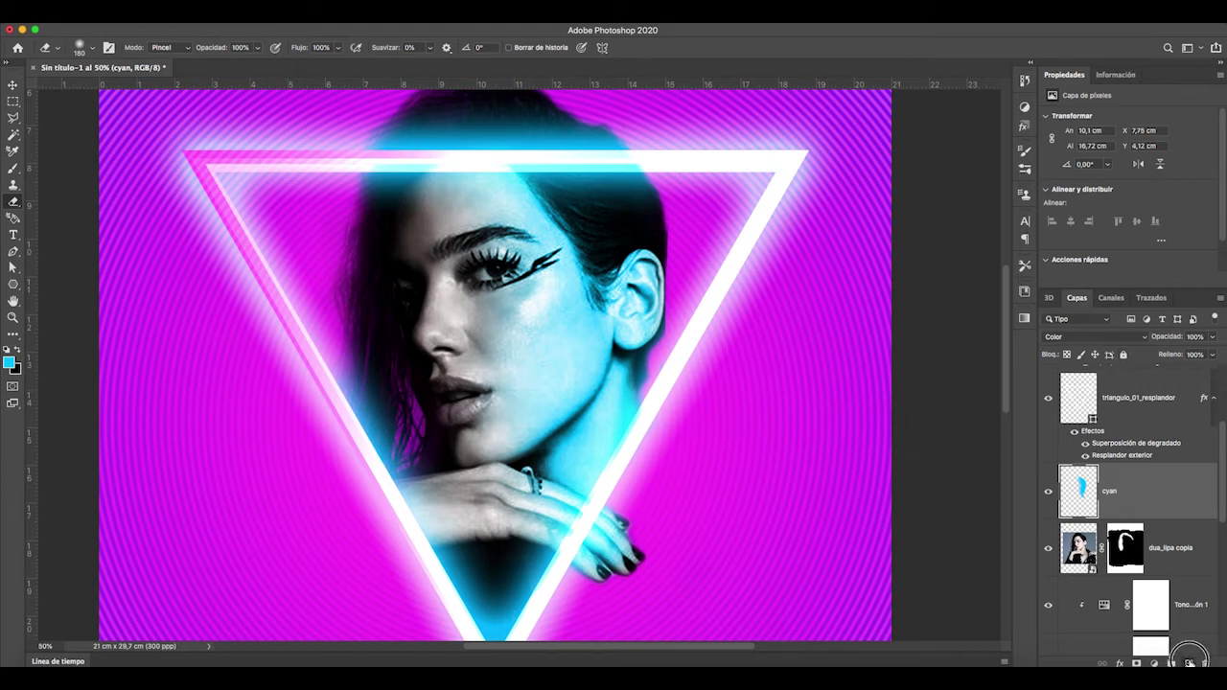
# Create a layer above cyan, sample the background magenta (#f910f8) and brush it over the left side of the face and hand.
pyautogui.click(1188, 663)
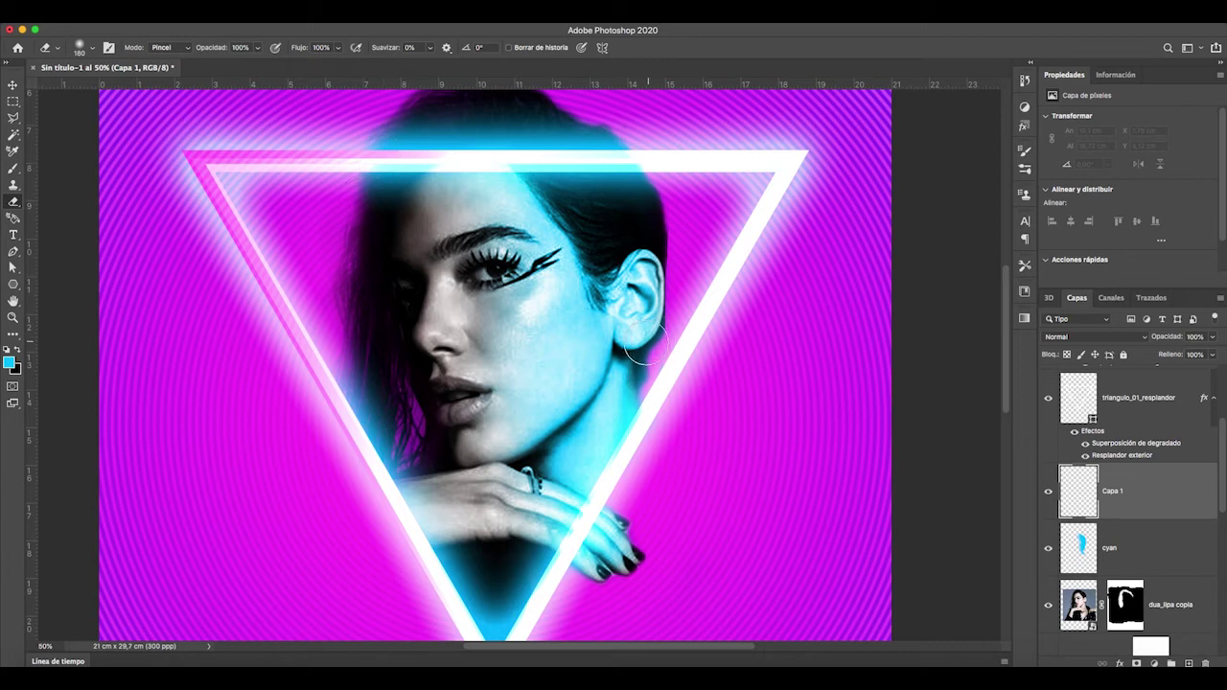
pyautogui.click(10, 361)
pyautogui.click(751, 420)
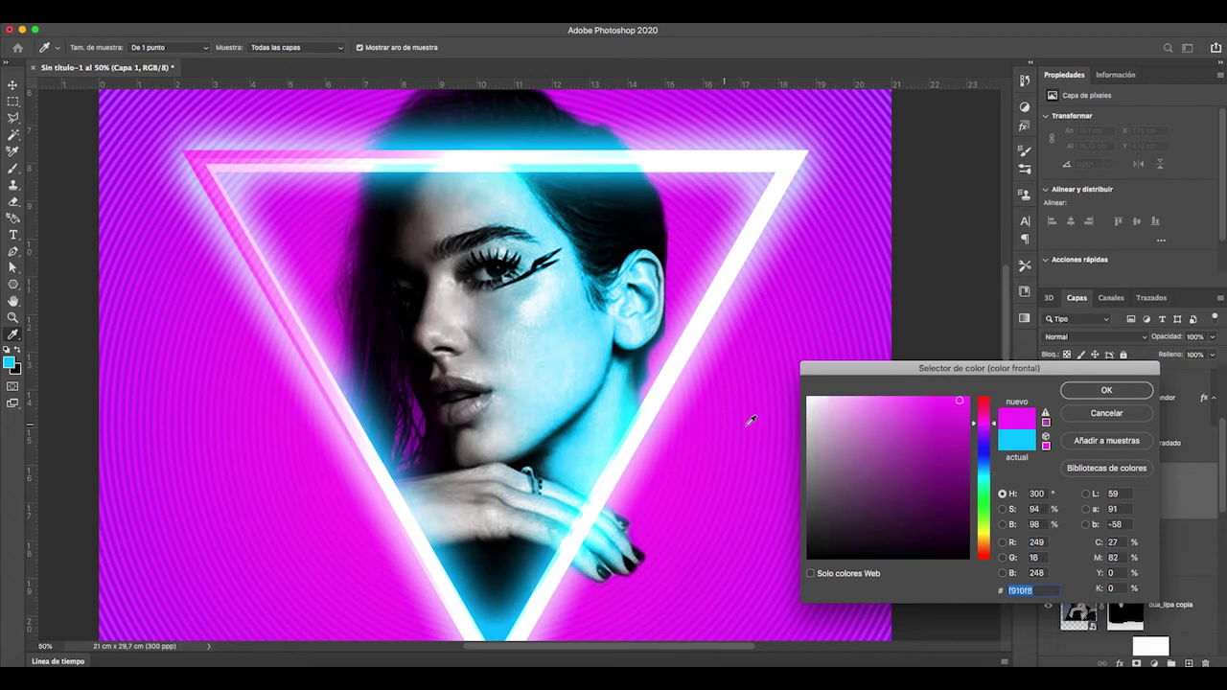
pyautogui.click(1106, 390)
pyautogui.click(14, 170)
pyautogui.moveTo(383, 232)
pyautogui.mouseDown()
pyautogui.moveTo(380, 340)
pyautogui.moveTo(412, 494)
pyautogui.mouseUp()
# Rename the new layer as magenta, set its blend mode to Color and lower its opacity to 63%.
pyautogui.doubleClick(1112, 491)
pyautogui.write('magenta')
pyautogui.press('Return')
pyautogui.click(1092, 337)
pyautogui.click(1089, 600)
pyautogui.moveTo(1212, 336); pyautogui.dragTo(1191, 355)
# Examine the cyan and magenta tinting of the portrait on the whole poster and up close.
pyautogui.press('z')
pyautogui.rightClick(542, 322)
pyautogui.click(570, 333)
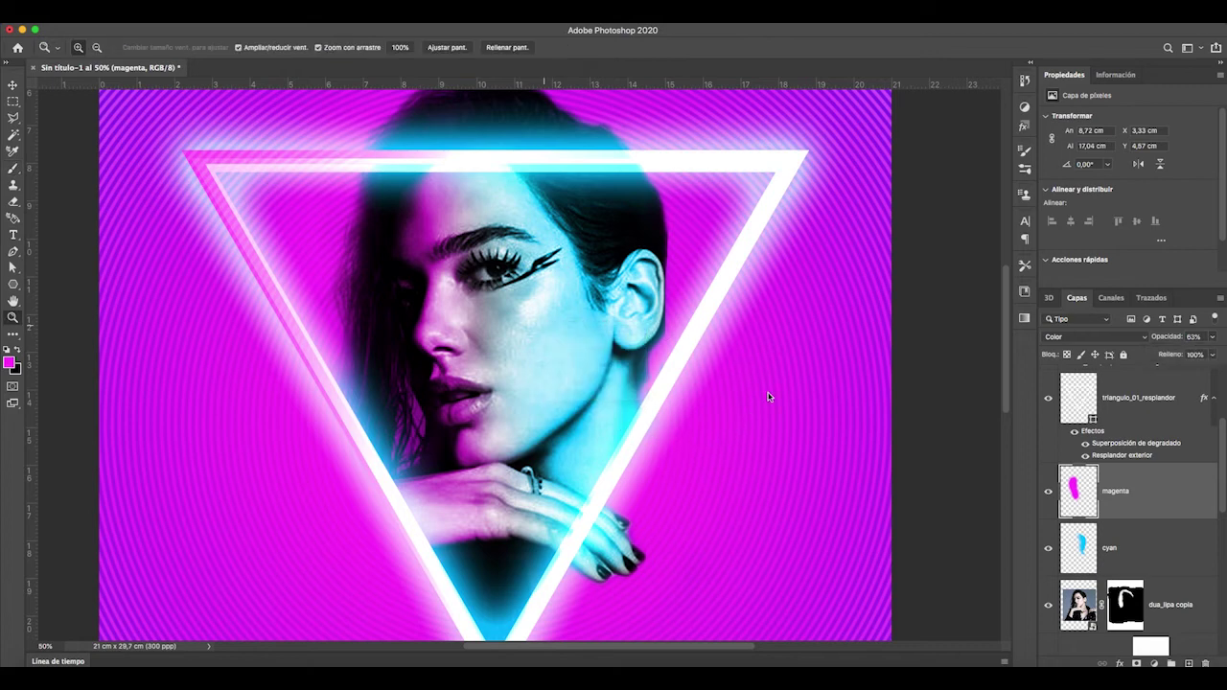
pyautogui.click(599, 355)
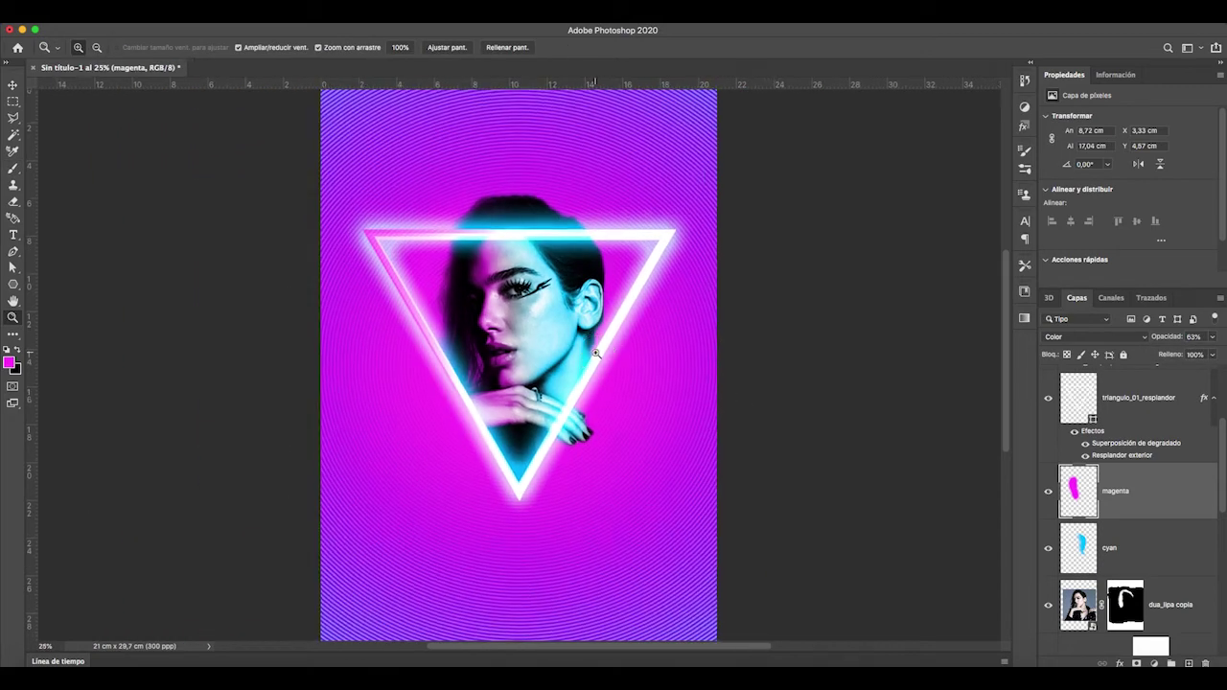
pyautogui.click(565, 353)
pyautogui.hscroll(-3, 563, 352)
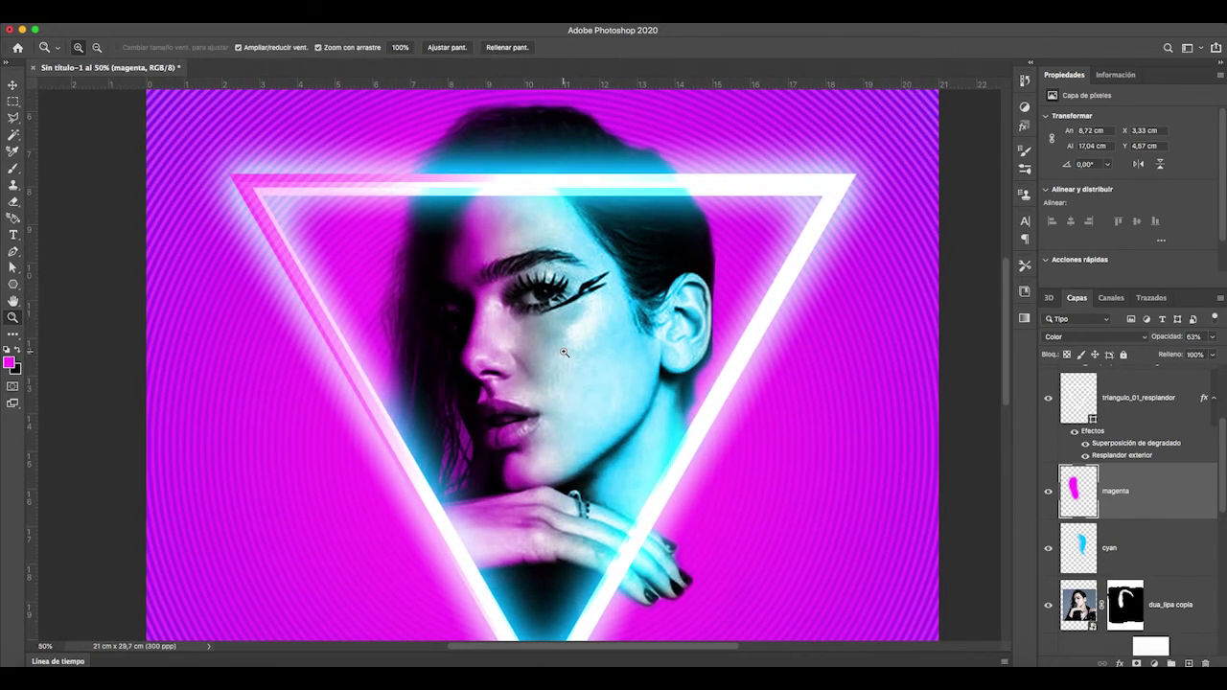
pyautogui.scroll(-2, 564, 353)
pyautogui.scroll(2, 681, 367)
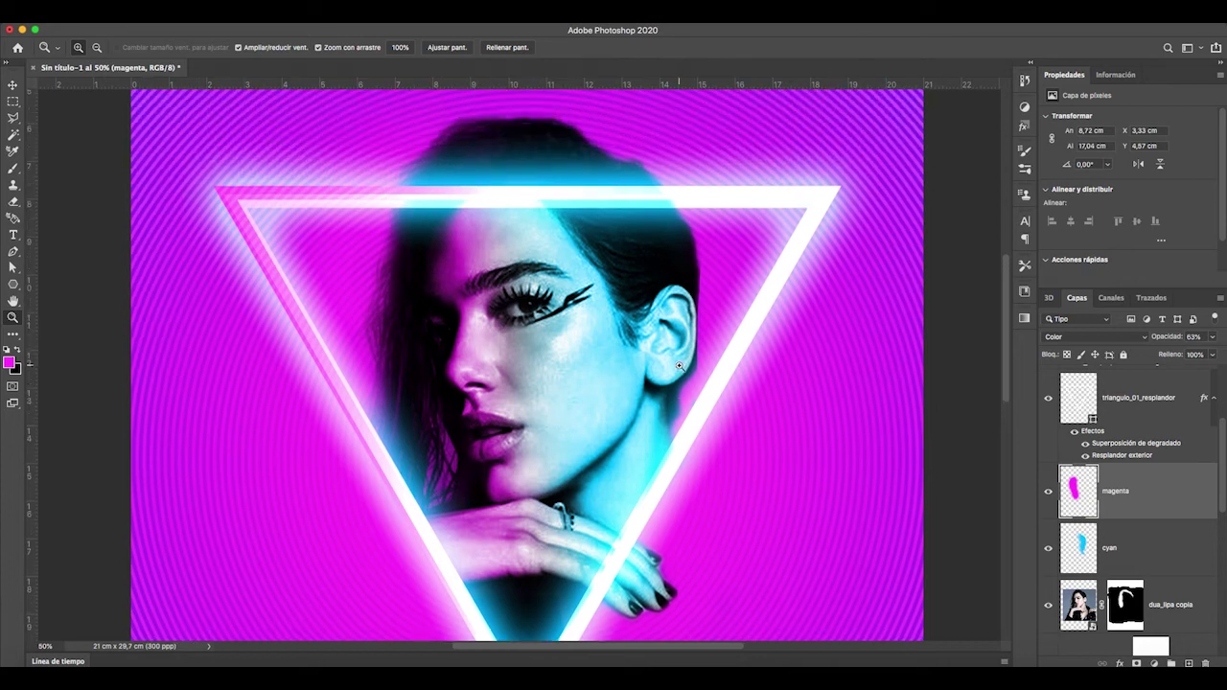
pyautogui.click(14, 201)
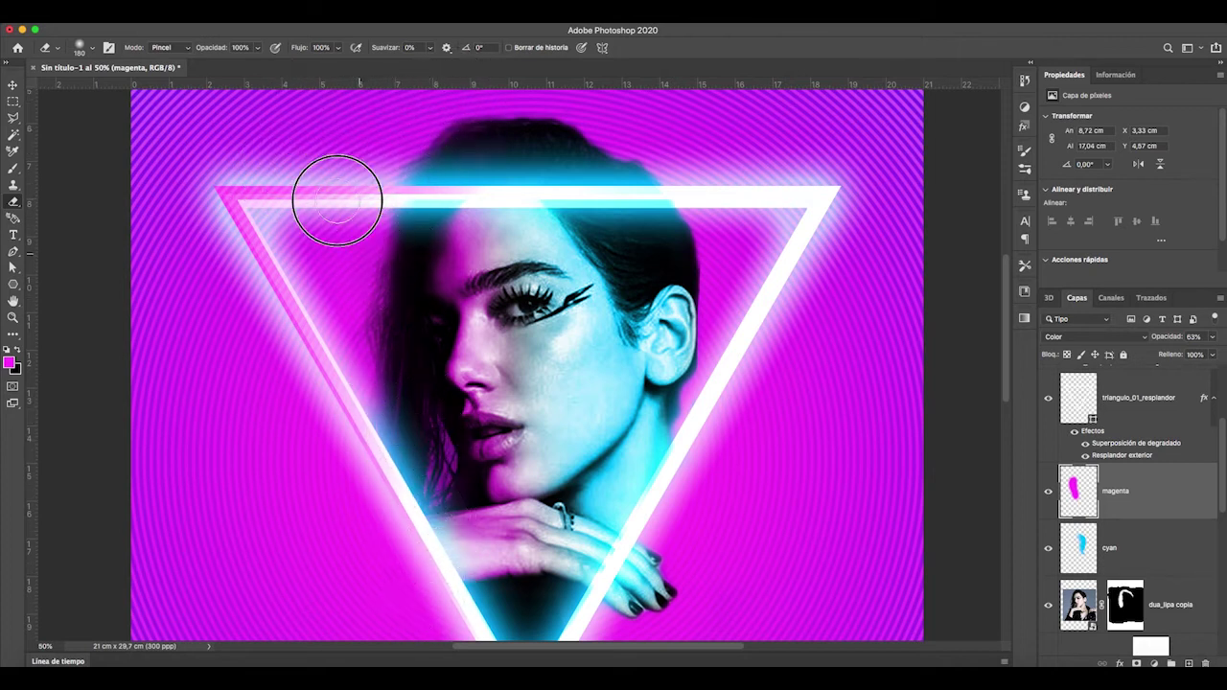
pyautogui.press('z')
# Apply Desenfoque de superficie to dua_lipa copia 2 with a radius of 15 pixels and a threshold of 15 levels.
pyautogui.scroll(-8, 1131, 536)
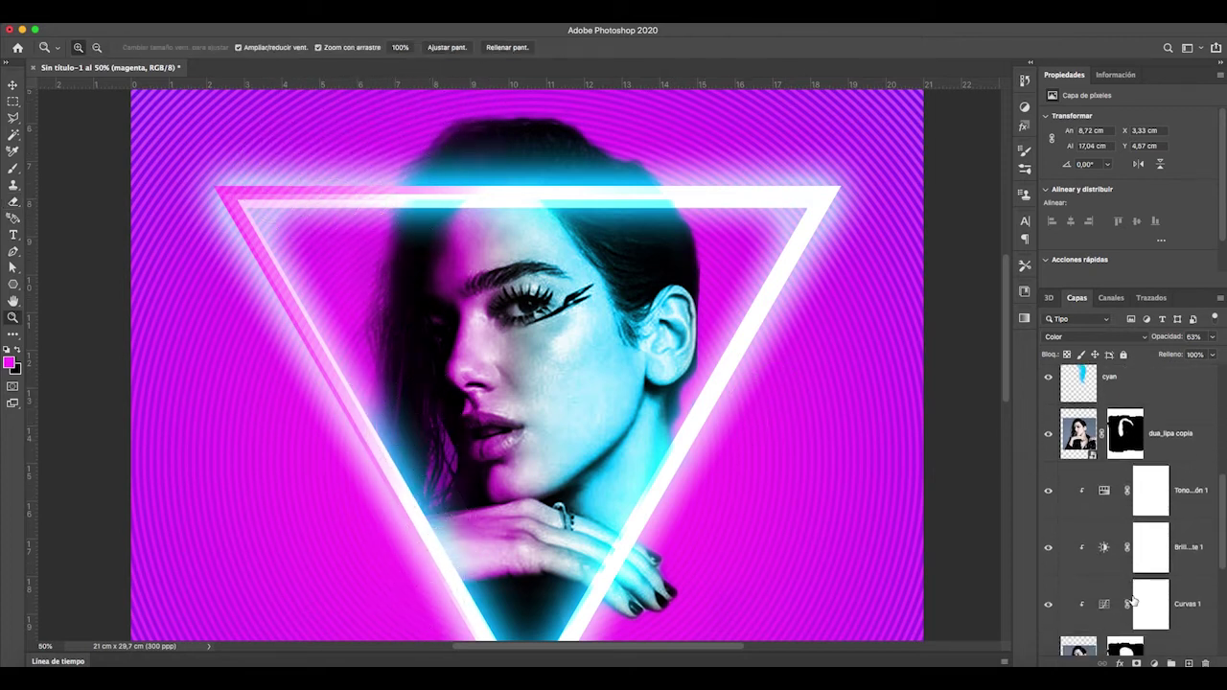
pyautogui.click(1092, 474)
pyautogui.click(353, 16)
pyautogui.moveTo(416, 167)
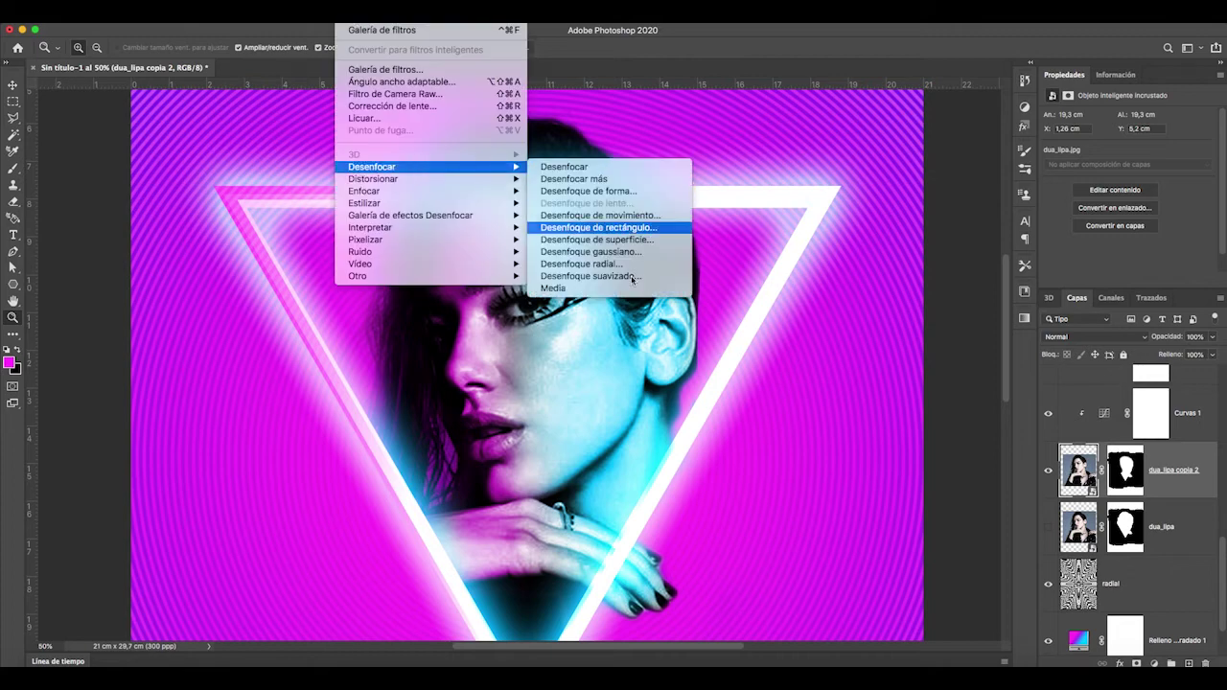
pyautogui.click(618, 242)
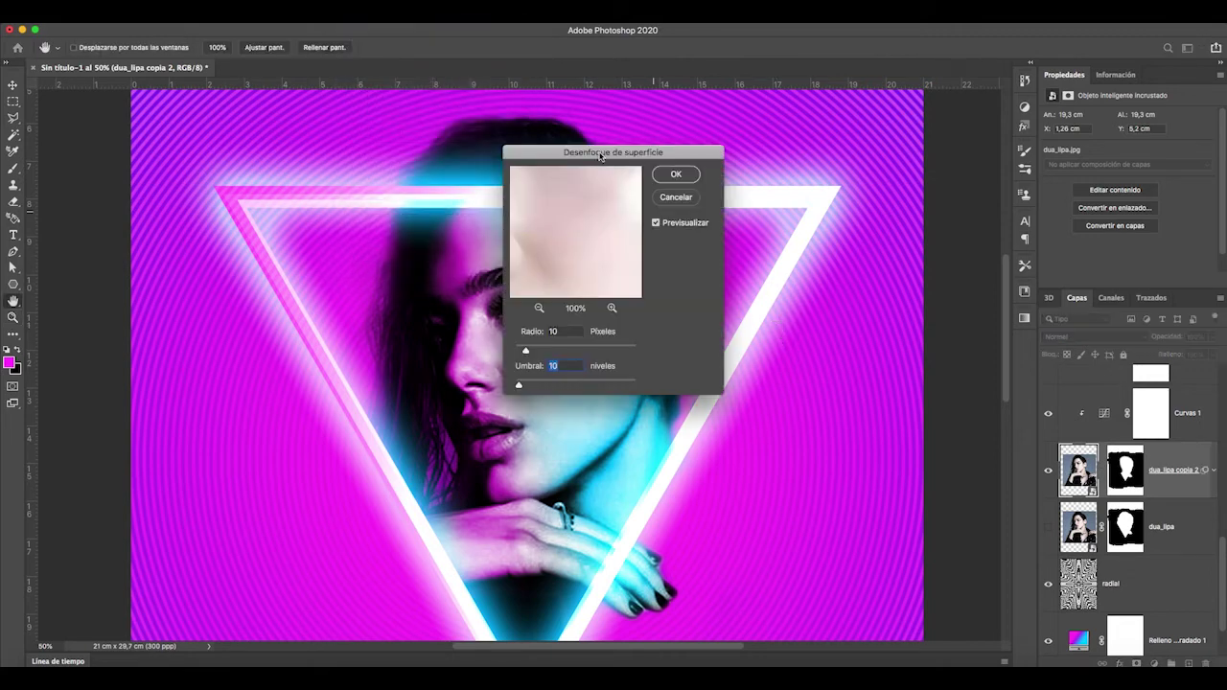
pyautogui.moveTo(843, 404)
pyautogui.mouseDown()
pyautogui.moveTo(856, 404)
pyautogui.moveTo(841, 438)
pyautogui.moveTo(860, 419)
pyautogui.mouseUp()
pyautogui.write('15')
pyautogui.doubleClick(883, 382)
pyautogui.write('15')
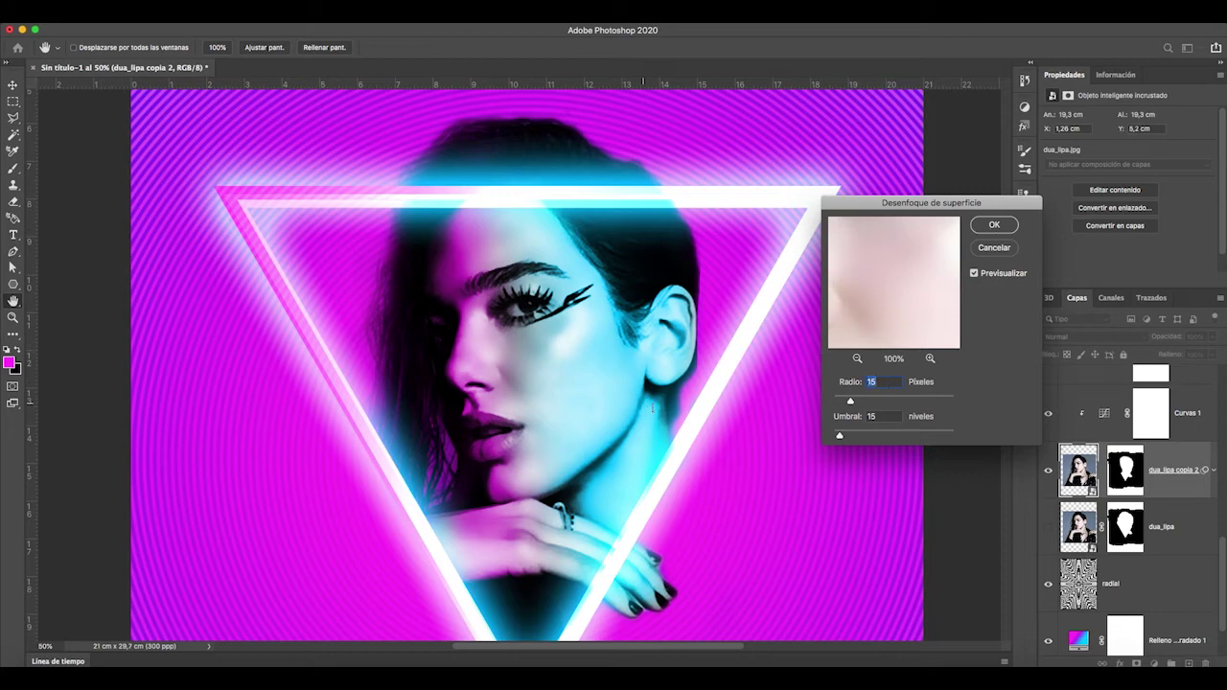
pyautogui.click(989, 227)
pyautogui.press('super+0')
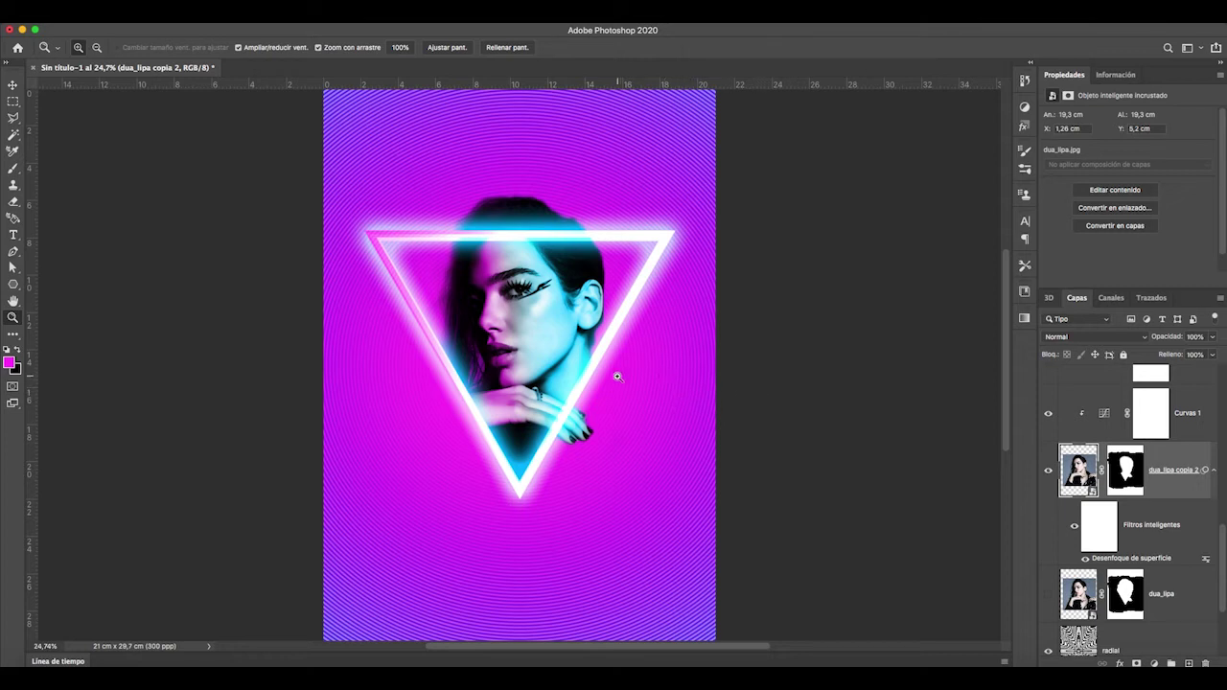
# Choose smoke brush 20 from the Free Smoke Photoshop Brushes 17 set for the Brush tool.
pyautogui.scroll(3, 1074, 542)
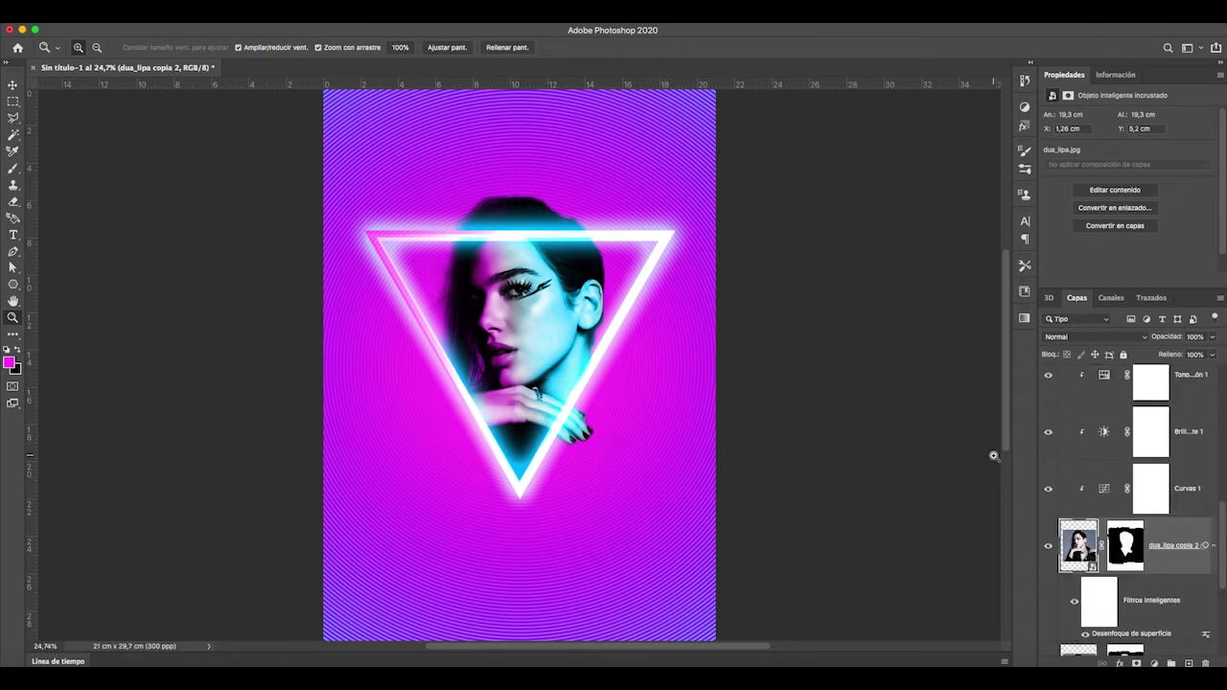
pyautogui.press('b')
pyautogui.click(87, 47)
pyautogui.scroll(-10, 99, 355)
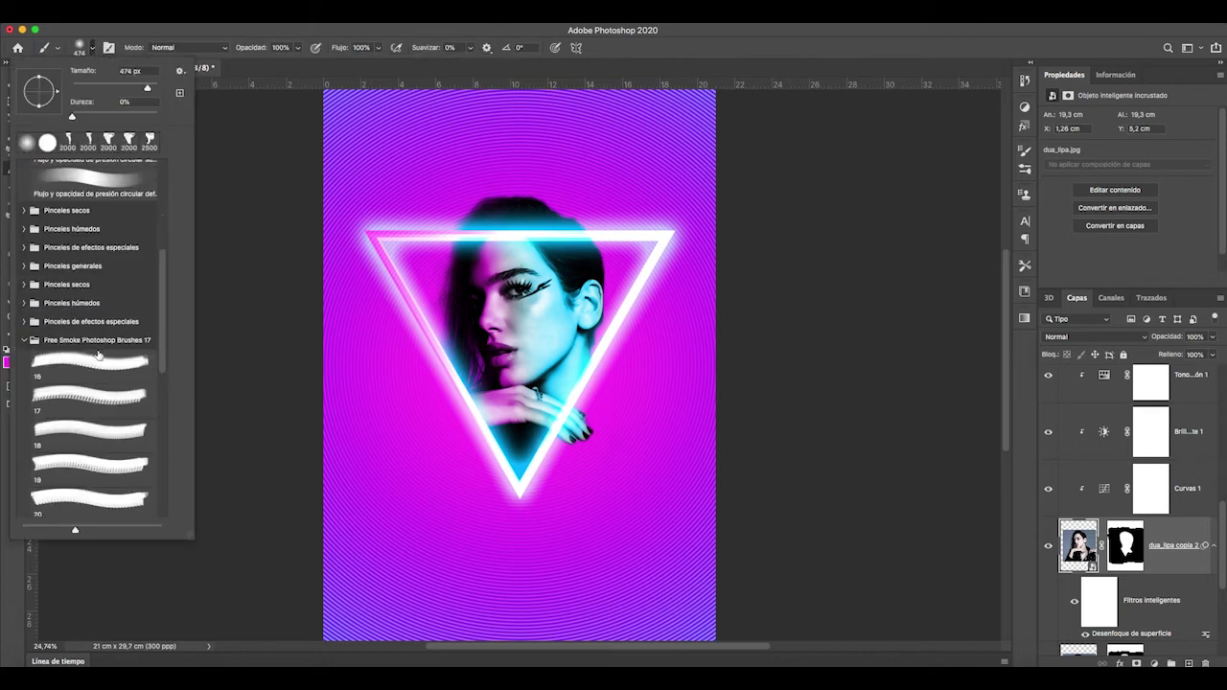
pyautogui.scroll(2, 96, 355)
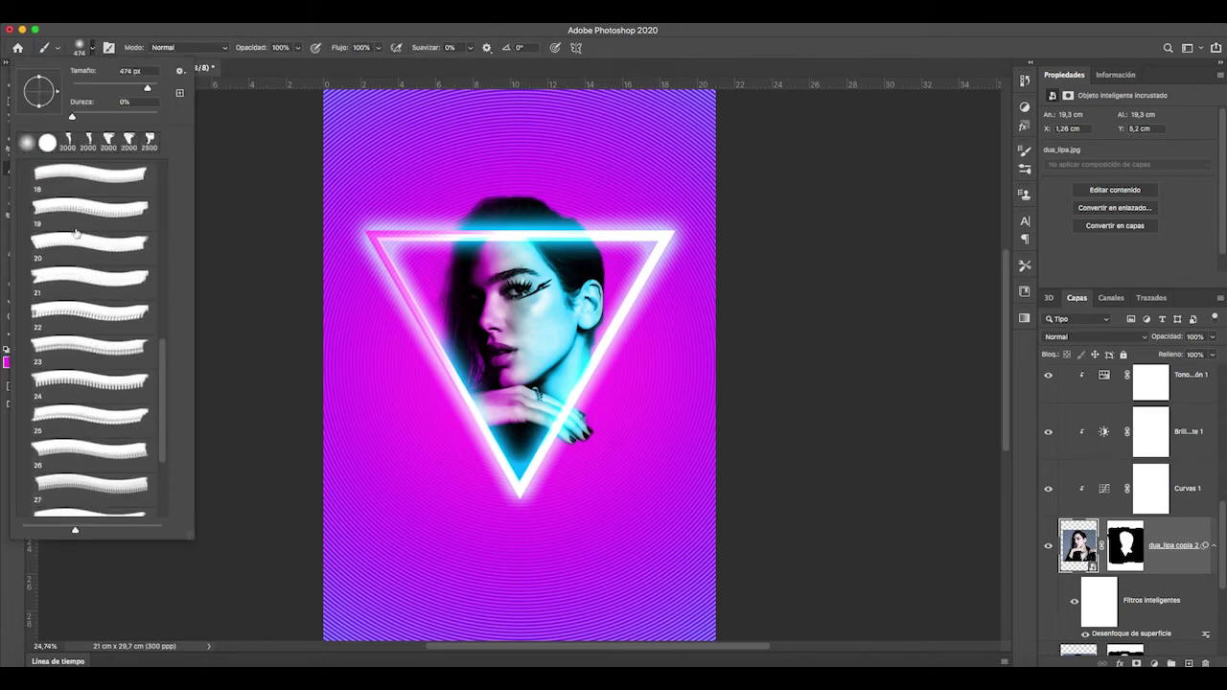
pyautogui.click(79, 242)
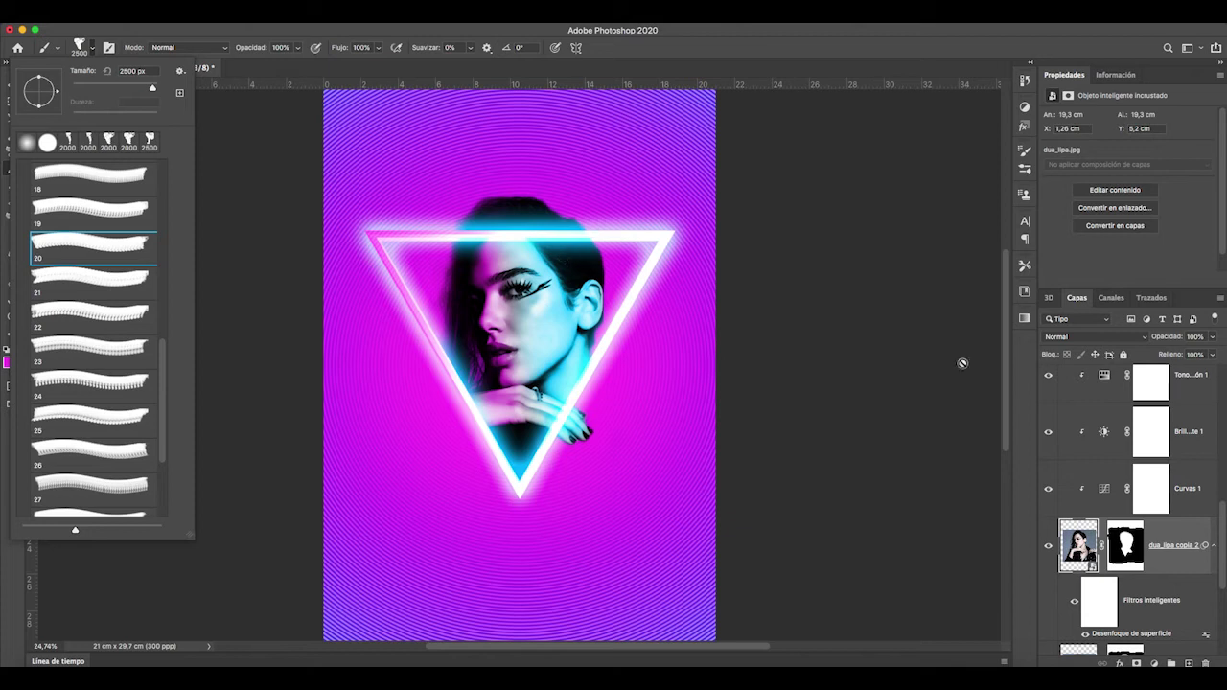
# Add a new layer between dua_lipa and radial and name it humo cyan.
pyautogui.click(1187, 663)
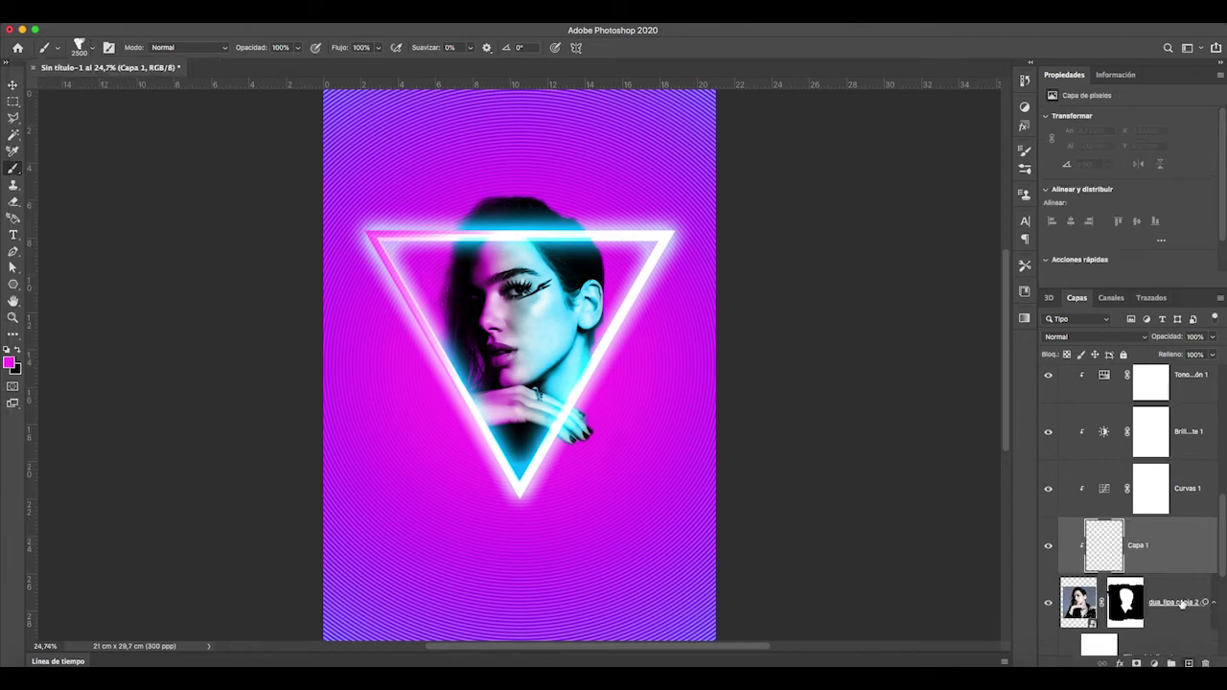
pyautogui.scroll(-4, 1159, 498)
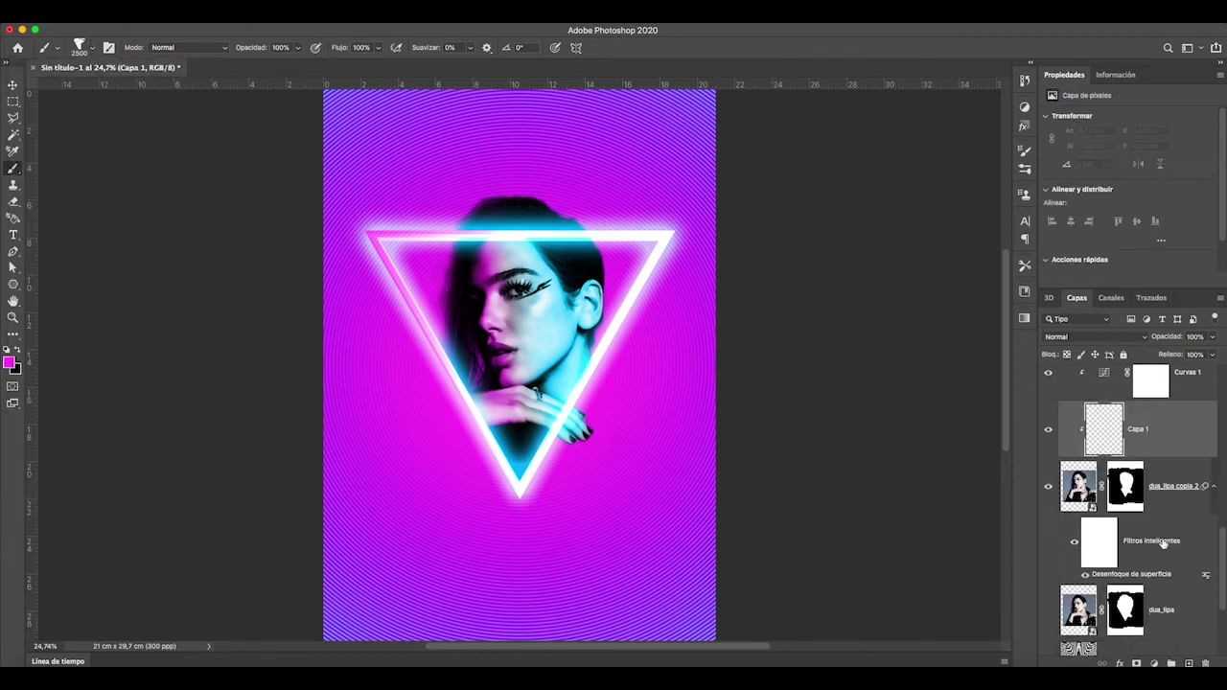
pyautogui.moveTo(1150, 432); pyautogui.dragTo(1158, 582)
pyautogui.scroll(-4, 1157, 583)
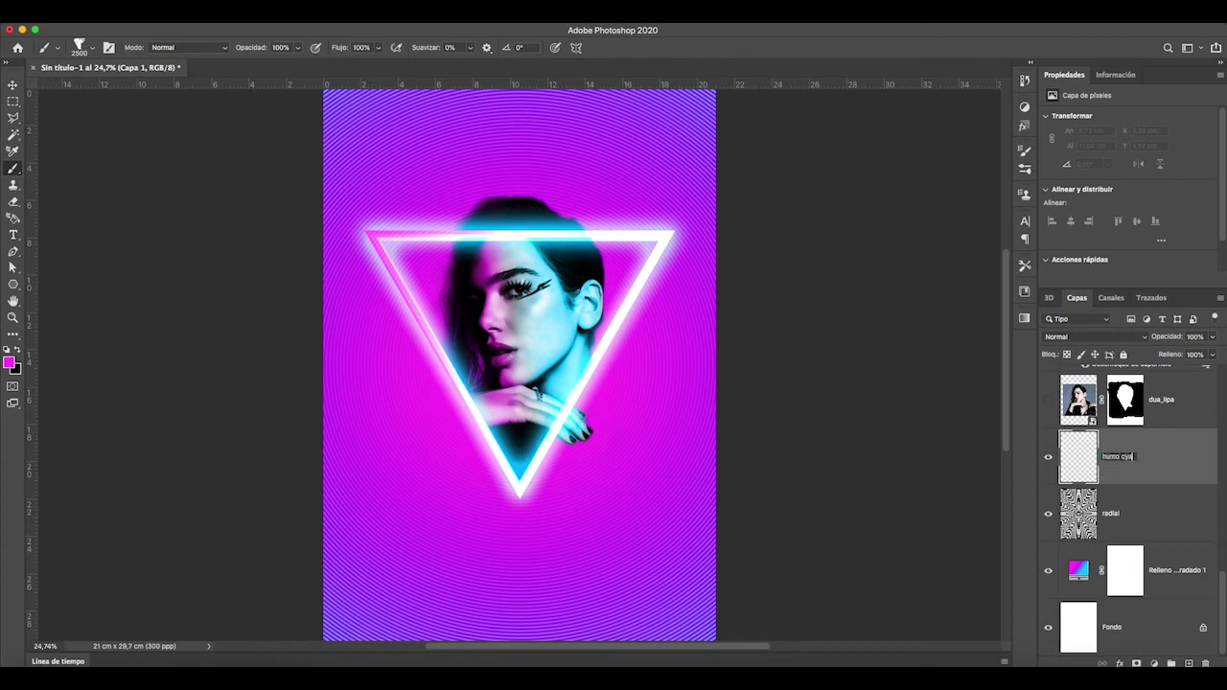
pyautogui.press('Return')
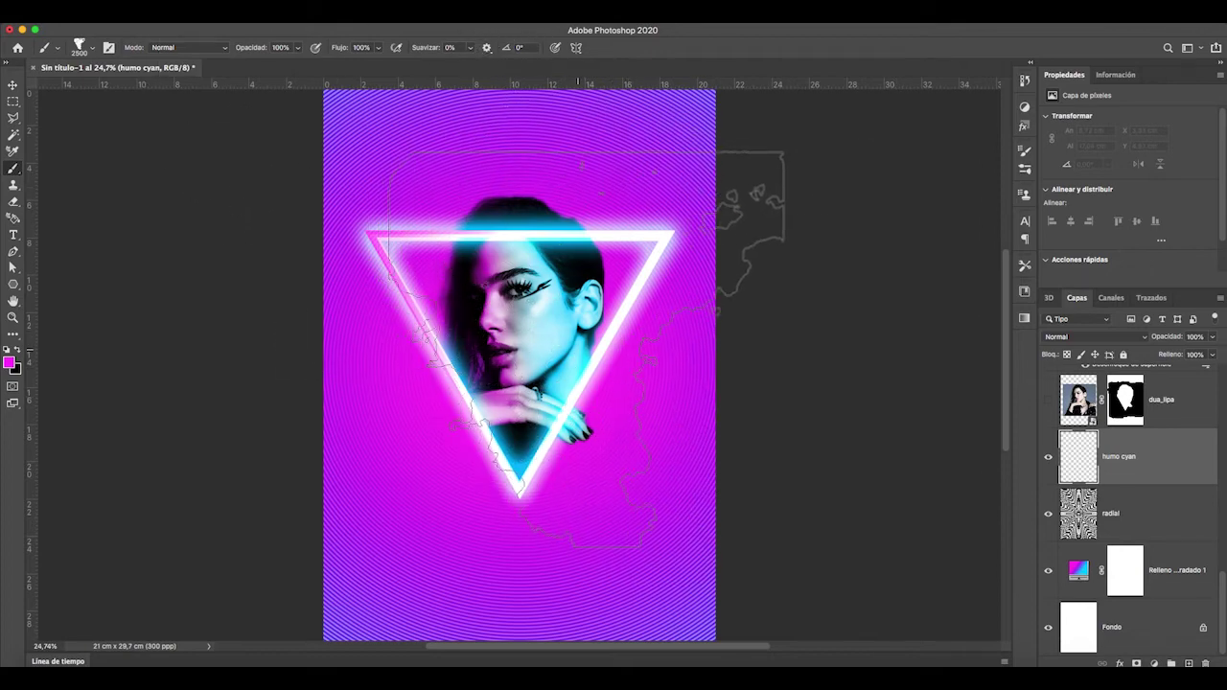
# Rotate the smoke brush tip to 91° and set its size to 1800 px.
pyautogui.click(82, 54)
pyautogui.moveTo(57, 94)
pyautogui.mouseDown()
pyautogui.moveTo(40, 118)
pyautogui.moveTo(37, 73)
pyautogui.mouseUp()
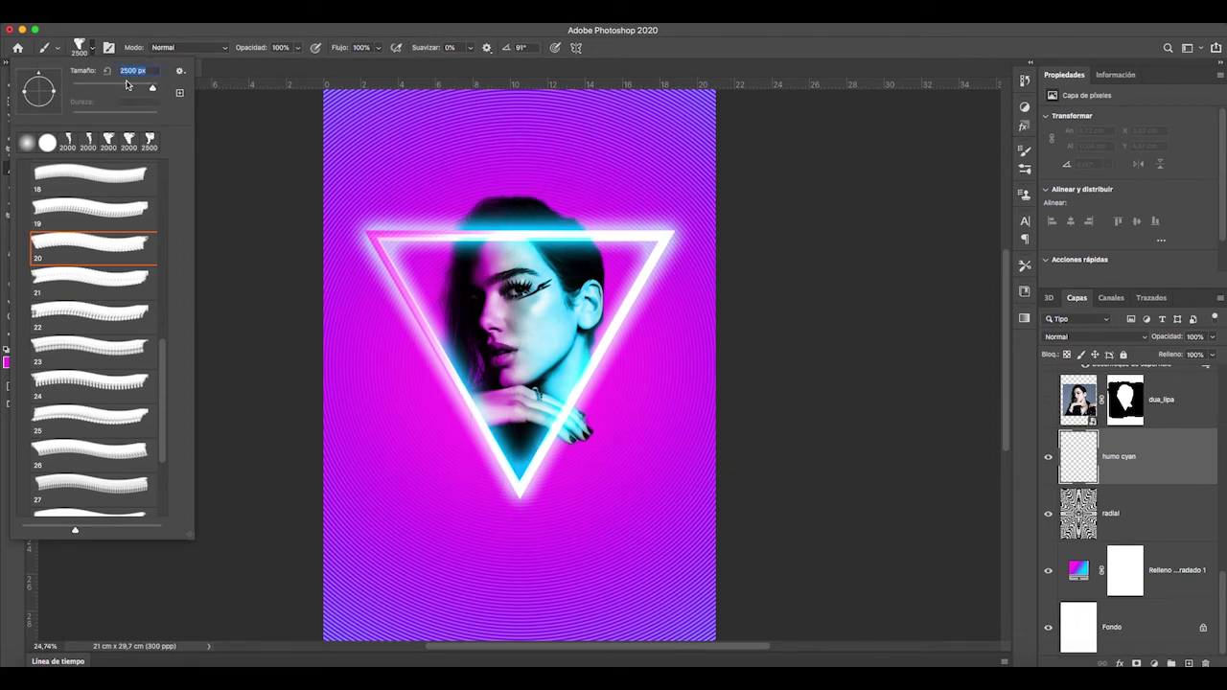
pyautogui.write('1800')
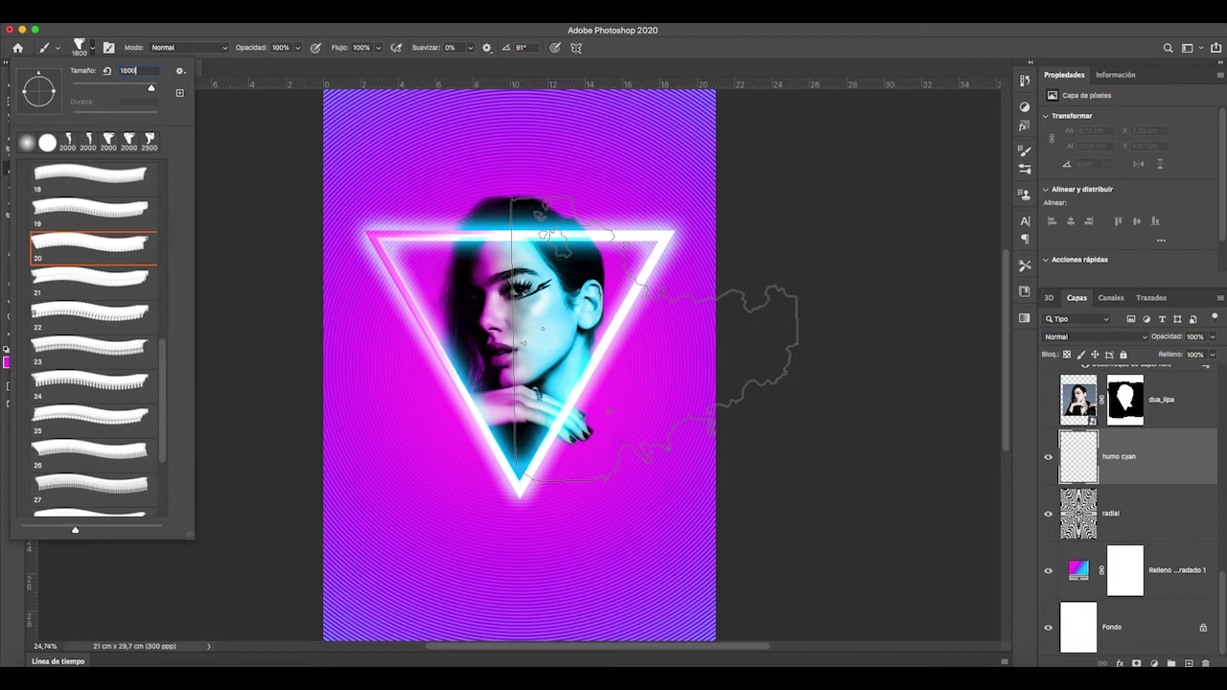
# Try smoke stamps in different foreground colours beside the triangle's cyan side, undoing each one.
pyautogui.click(654, 339)
pyautogui.press('super+z')
pyautogui.press('n')
pyautogui.moveTo(986, 478); pyautogui.dragTo(995, 466)
pyautogui.click(968, 468)
pyautogui.click(1106, 390)
pyautogui.click(655, 349)
pyautogui.press('super+z')
# Stamp dark blue smoke beside the cyan half of the portrait with the smoke brush at 1900 px.
pyautogui.click(9, 363)
pyautogui.click(967, 466)
pyautogui.click(1106, 390)
pyautogui.click(92, 48)
pyautogui.moveTo(151, 87); pyautogui.dragTo(153, 87)
pyautogui.click(654, 347)
pyautogui.click(662, 345)
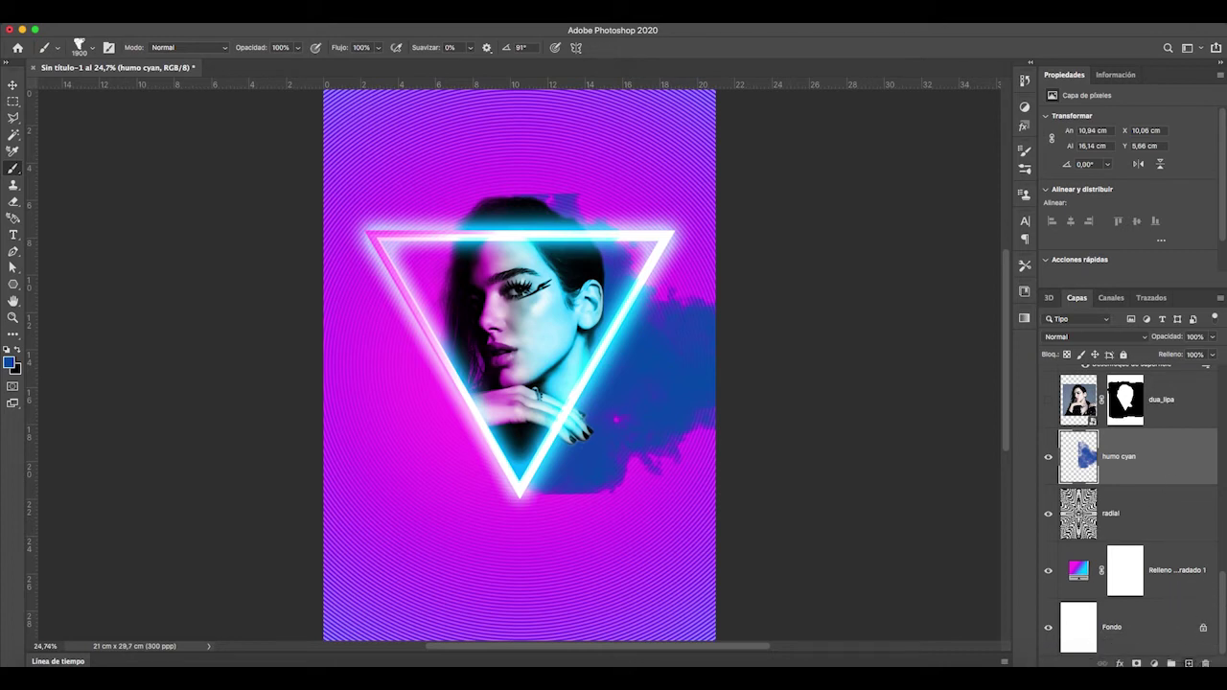
# Add a new layer above humo cyan and name it humo cyan 2.
pyautogui.click(1189, 662)
pyautogui.write('humo')
pyautogui.write('cyan 2')
pyautogui.press('Return')
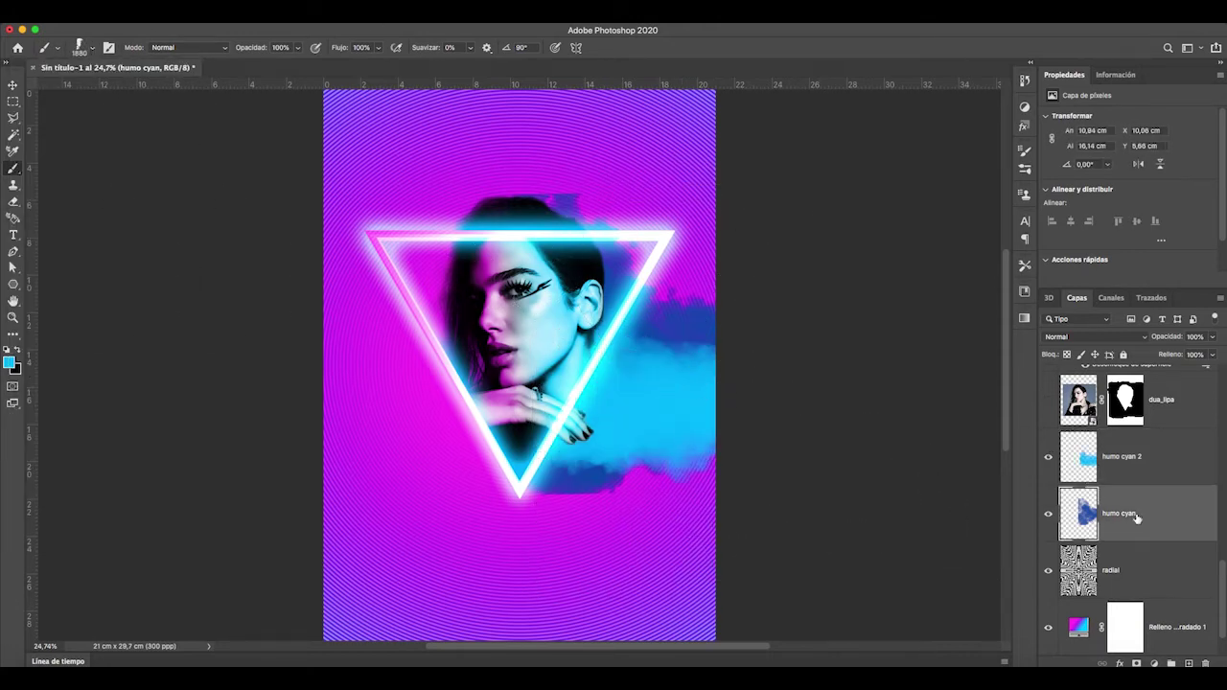
# Extend the dark blue smoke on the humo cyan layer with a 2000 px smoke brush stamp around the lower part of the triangle.
pyautogui.click(92, 48)
pyautogui.click(89, 233)
pyautogui.click(1172, 497)
pyautogui.click(92, 48)
pyautogui.write('2000')
pyautogui.click(679, 367)
pyautogui.press('super+z')
pyautogui.click(8, 362)
pyautogui.click(1133, 378)
pyautogui.click(678, 369)
# Erase the hard edges of the dark blue smoke on humo cyan around the hair and the triangle's lower tip.
pyautogui.press('z')
pyautogui.doubleClick(623, 582)
pyautogui.press('e')
pyautogui.moveTo(469, 479); pyautogui.dragTo(562, 485)
pyautogui.scroll(10, 562, 485)
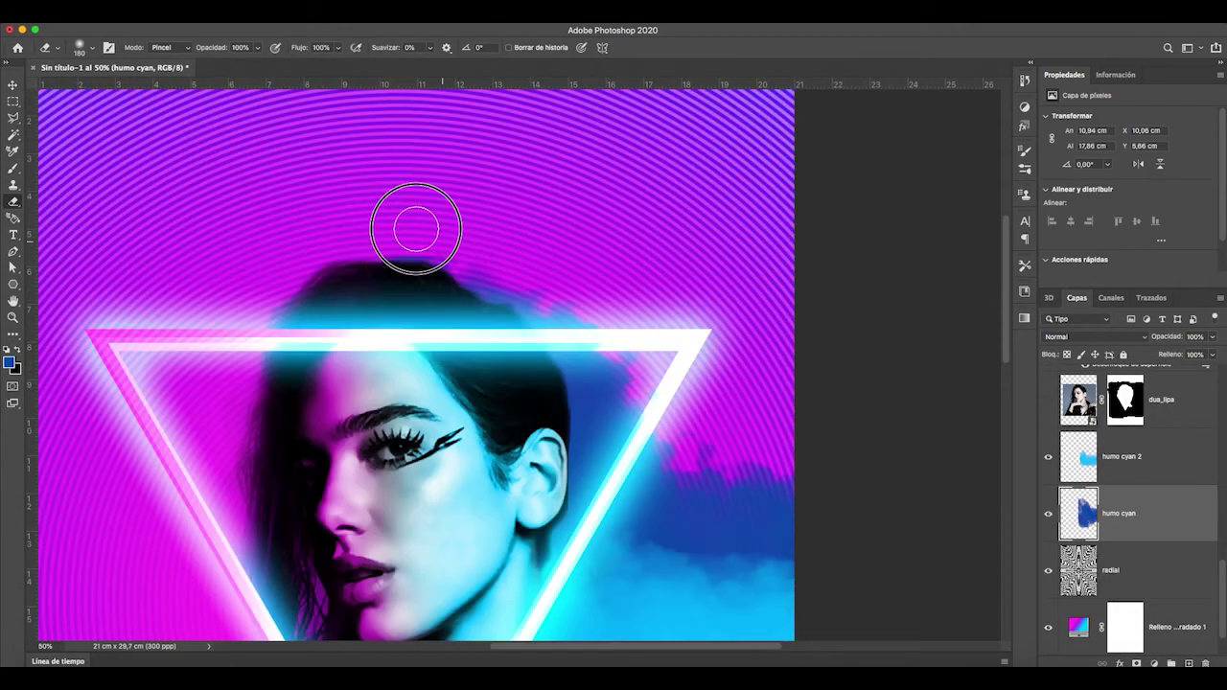
pyautogui.scroll(-5, 493, 314)
pyautogui.press('z')
pyautogui.rightClick(493, 315)
pyautogui.click(519, 322)
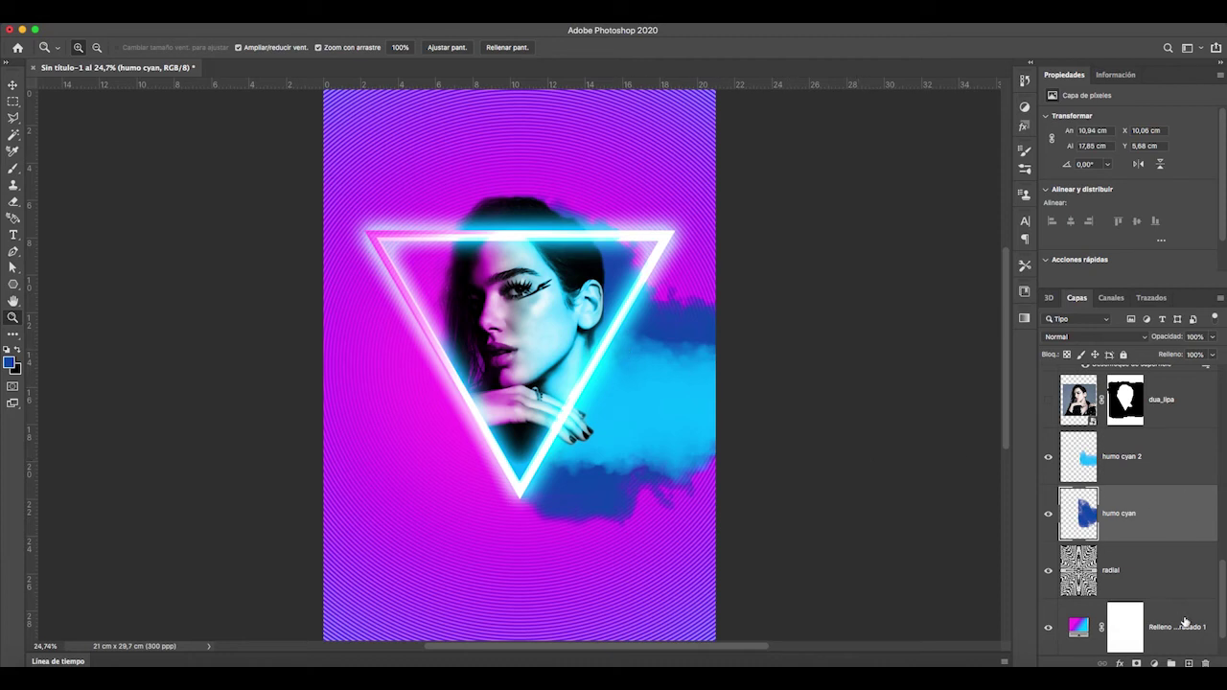
# Add a new layer above humo cyan 2 and name it humo magenta.
pyautogui.click(1189, 663)
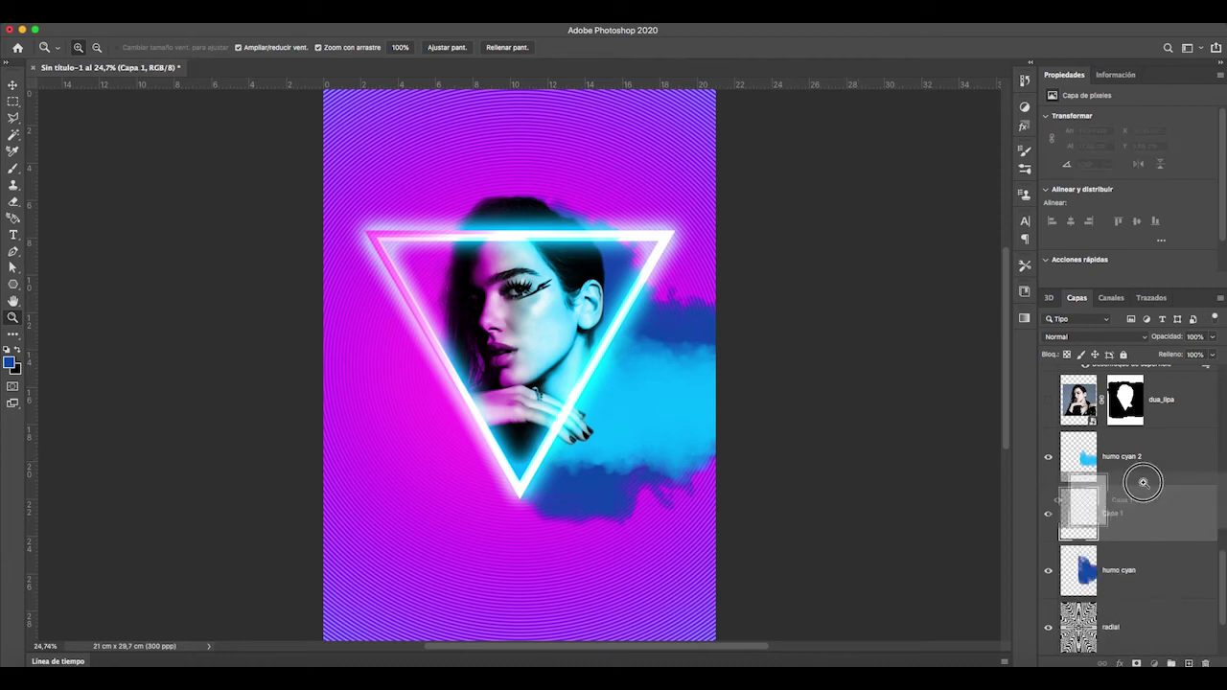
pyautogui.moveTo(1119, 516); pyautogui.dragTo(1119, 433)
pyautogui.doubleClick(1111, 456)
pyautogui.write('ma')
pyautogui.write(' magenta')
pyautogui.press('Return')
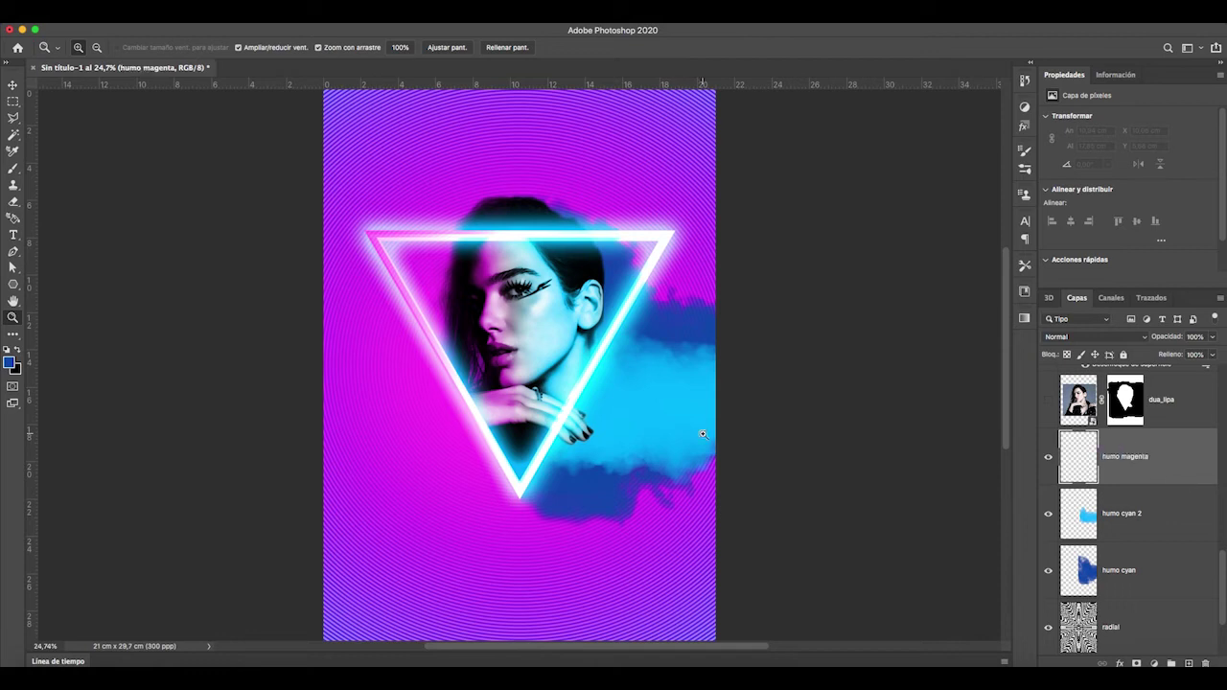
# Set the foreground colour to a dark purple.
pyautogui.click(9, 362)
pyautogui.moveTo(974, 457)
pyautogui.mouseDown()
pyautogui.moveTo(974, 424)
pyautogui.moveTo(974, 435)
pyautogui.mouseUp()
pyautogui.click(948, 432)
pyautogui.click(1106, 390)
# Choose smoke brush 20 for the Brush tool, with its tip rotated to -90° and its size at 2000 px.
pyautogui.click(12, 168)
pyautogui.click(92, 48)
pyautogui.click(39, 114)
pyautogui.click(93, 495)
pyautogui.moveTo(40, 77); pyautogui.dragTo(39, 113)
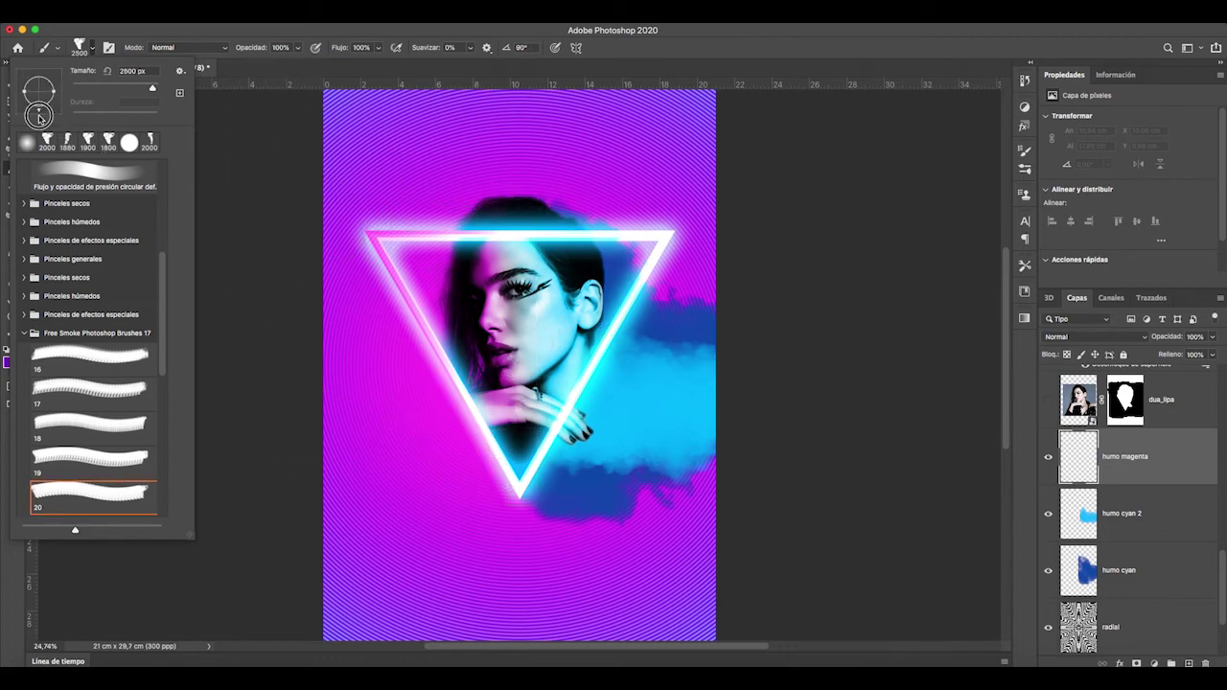
pyautogui.moveTo(146, 71); pyautogui.dragTo(105, 71)
pyautogui.write('2000')
pyautogui.press('Return')
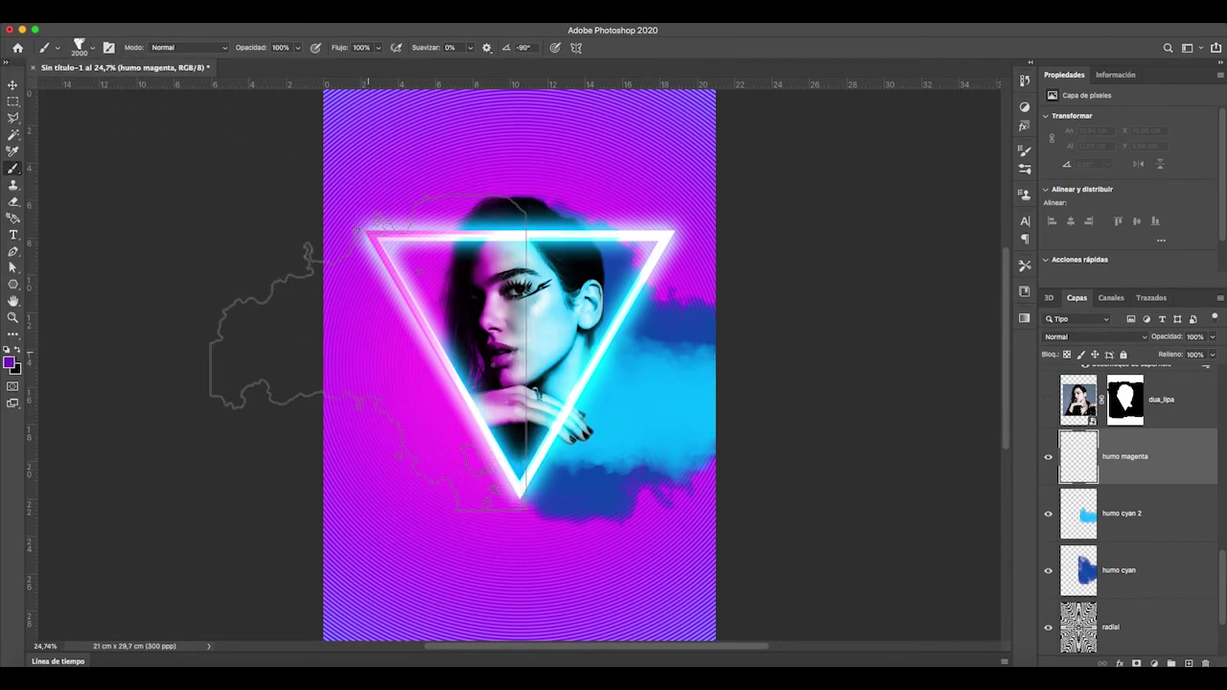
# Stamp purple smoke on the humo magenta layer beside the magenta half of the portrait.
pyautogui.click(372, 355)
pyautogui.click(401, 374)
pyautogui.hotkey('ctrl', 'z')
pyautogui.click(13, 201)
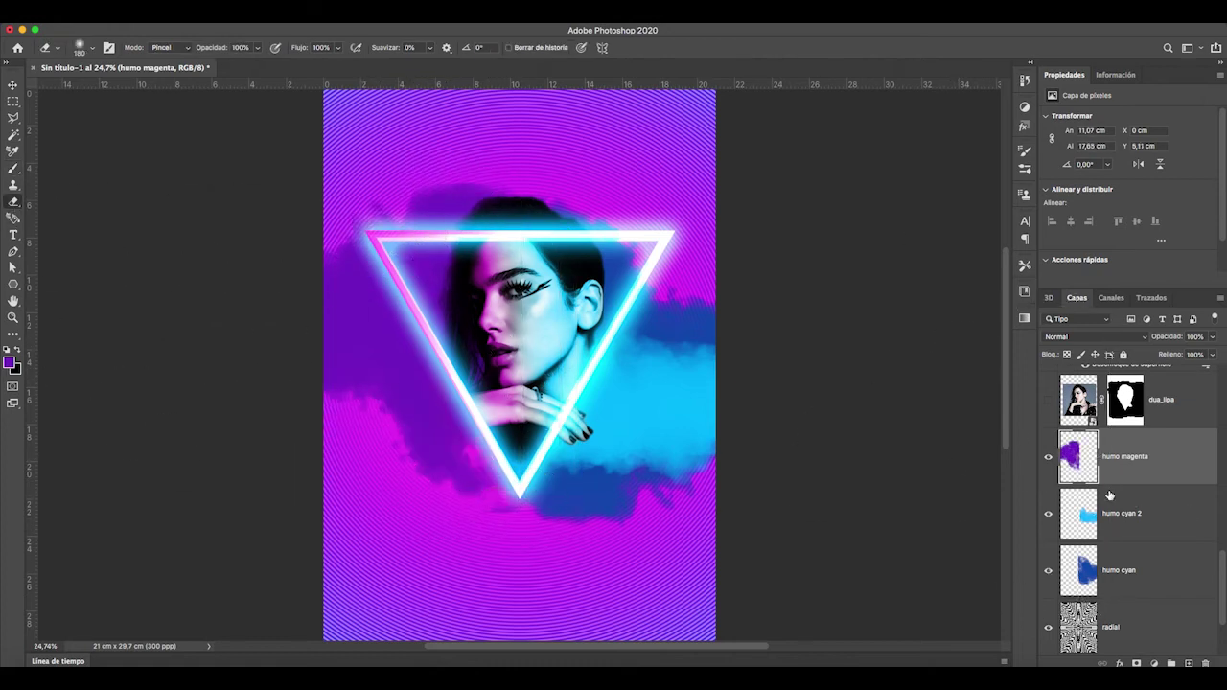
# Add a new layer above humo magenta and name it humo magenta 2.
pyautogui.click(1189, 663)
pyautogui.write('2')
pyautogui.press('Return')
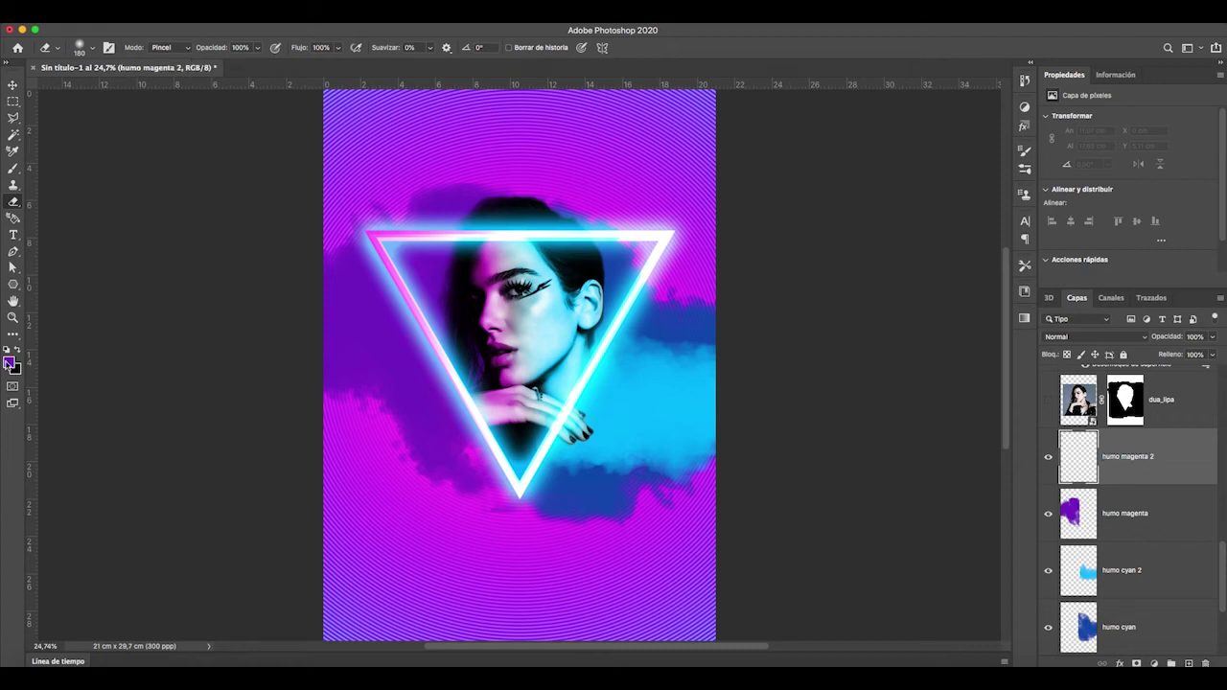
# Set the foreground colour to a bright pink.
pyautogui.click(8, 362)
pyautogui.click(431, 478)
pyautogui.click(897, 397)
pyautogui.moveTo(990, 425); pyautogui.dragTo(989, 418)
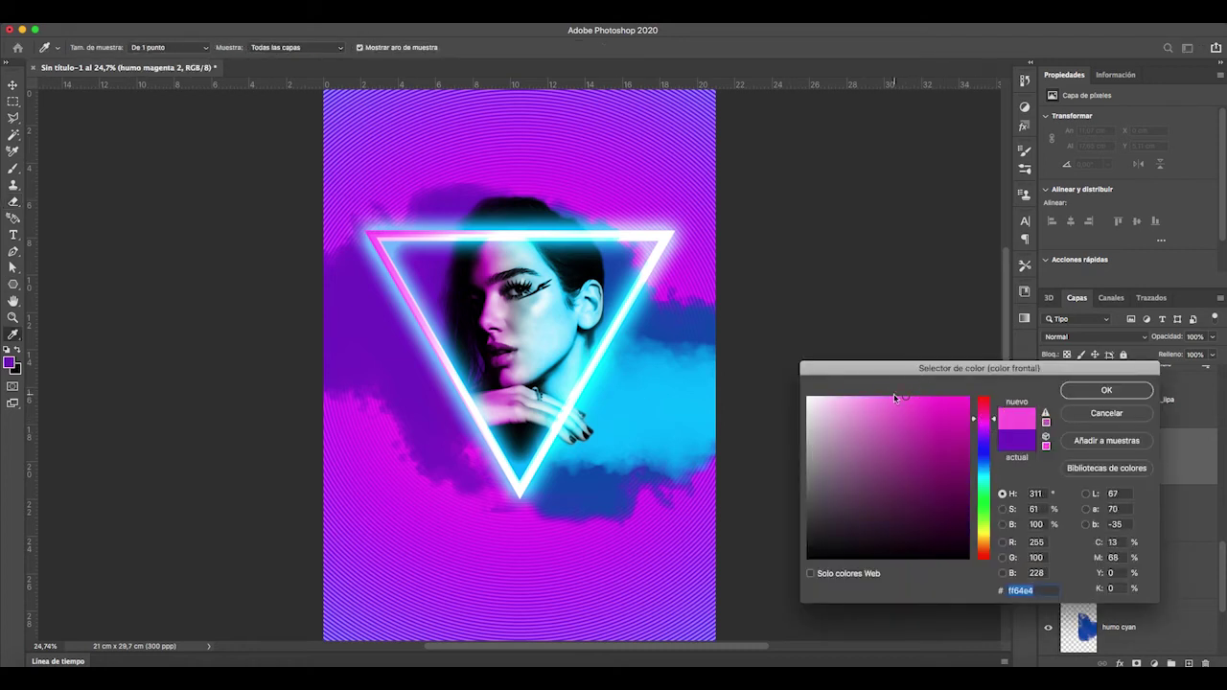
pyautogui.click(1106, 391)
# Stamp pink smoke over the purple smoke on humo magenta 2 using smoke brush 28 at 2000 px and an angle of -89°.
pyautogui.click(13, 168)
pyautogui.click(92, 48)
pyautogui.scroll(-6, 103, 383)
pyautogui.click(102, 472)
pyautogui.click(102, 500)
pyautogui.moveTo(57, 91); pyautogui.dragTo(39, 109)
pyautogui.write('200')
pyautogui.press('Return')
pyautogui.click(92, 48)
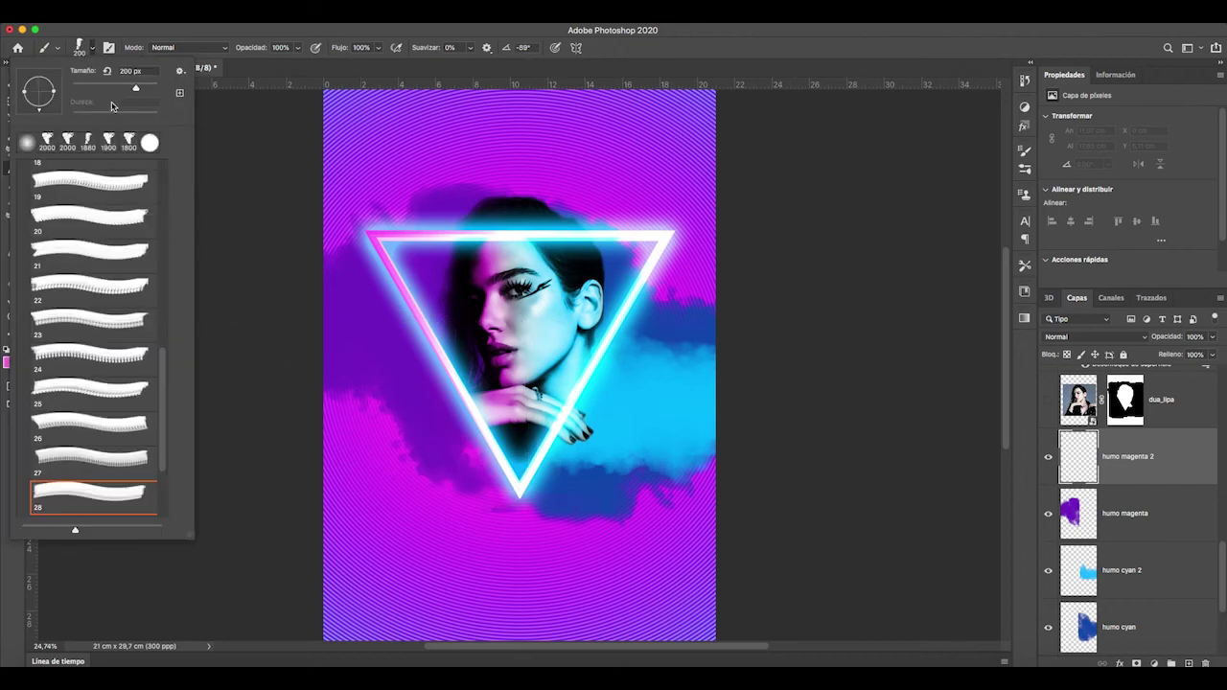
pyautogui.write('0')
pyautogui.press('Return')
pyautogui.click(356, 374)
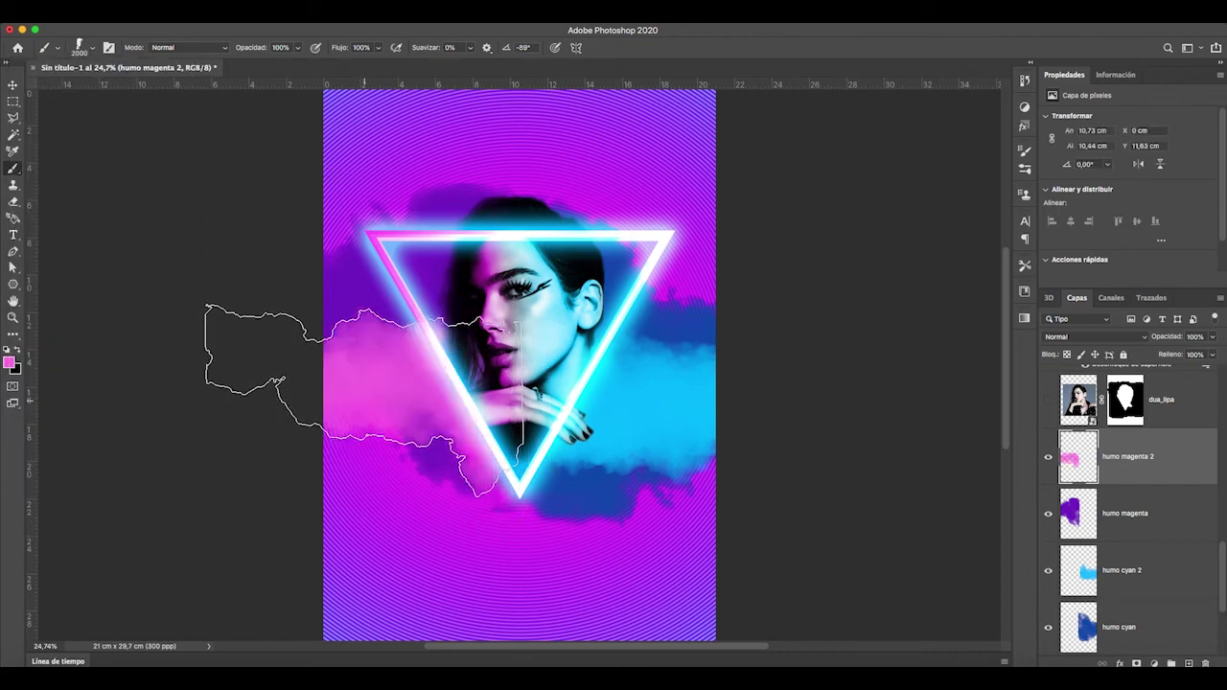
# Sample the dark purple of the smoke and stamp more of it on the humo magenta layer beneath the pink cloud.
pyautogui.click(1139, 537)
pyautogui.click(9, 363)
pyautogui.click(433, 263)
pyautogui.press('Return')
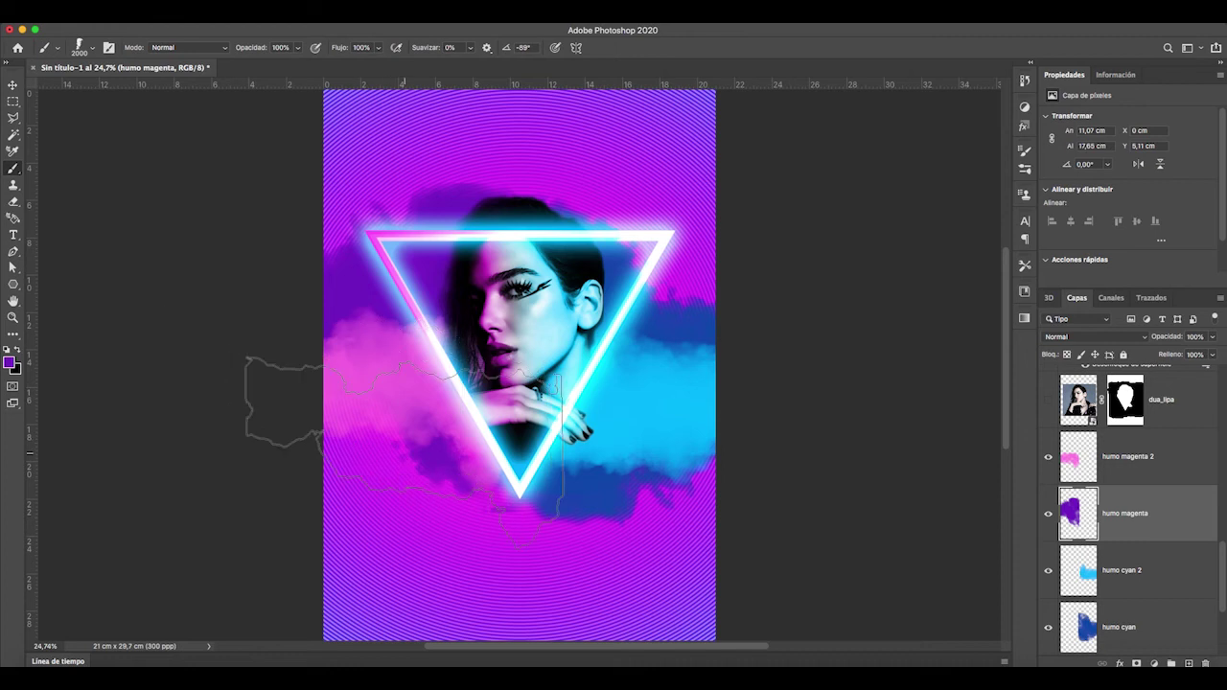
pyautogui.click(367, 448)
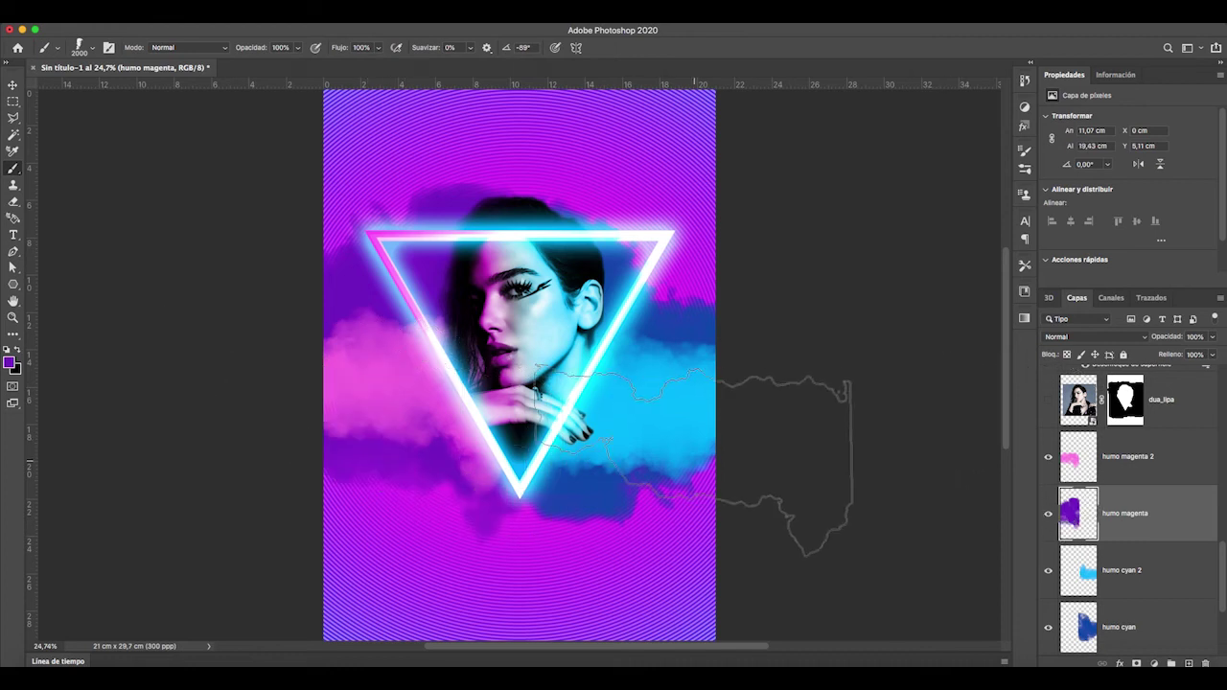
# Examine the magenta and cyan smoke around the portrait and triangle up close and on the whole poster.
pyautogui.press('z')
pyautogui.click(534, 397)
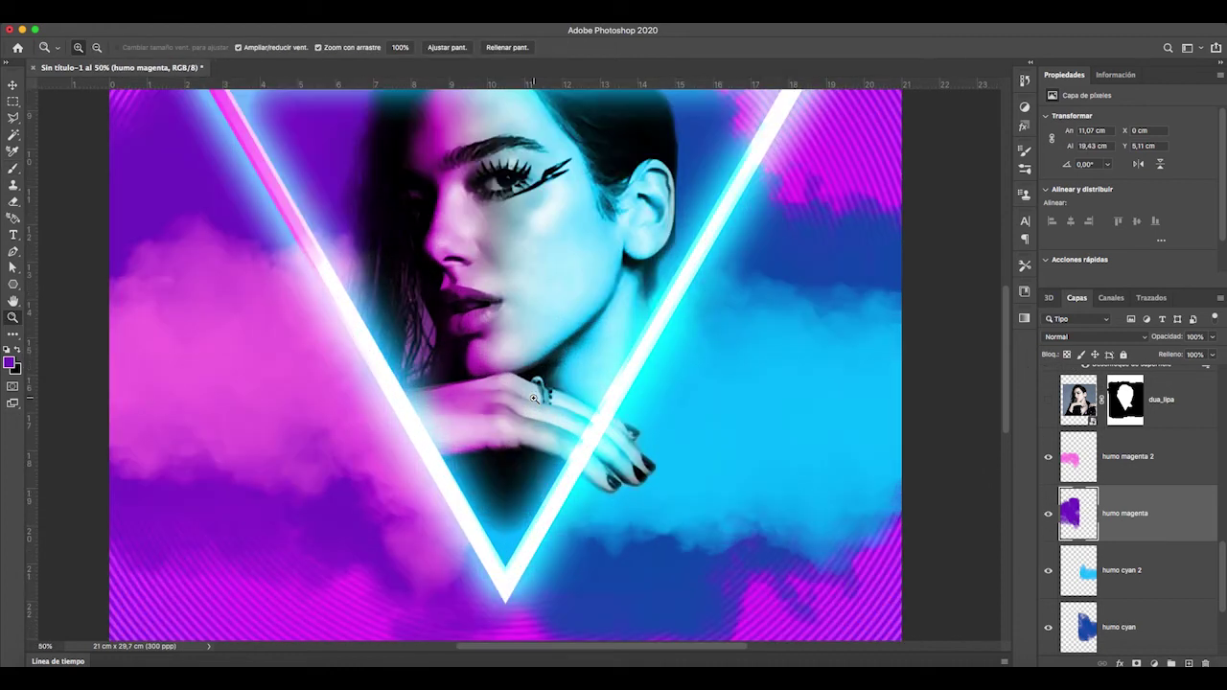
pyautogui.scroll(-3, 534, 397)
pyautogui.scroll(5, 533, 398)
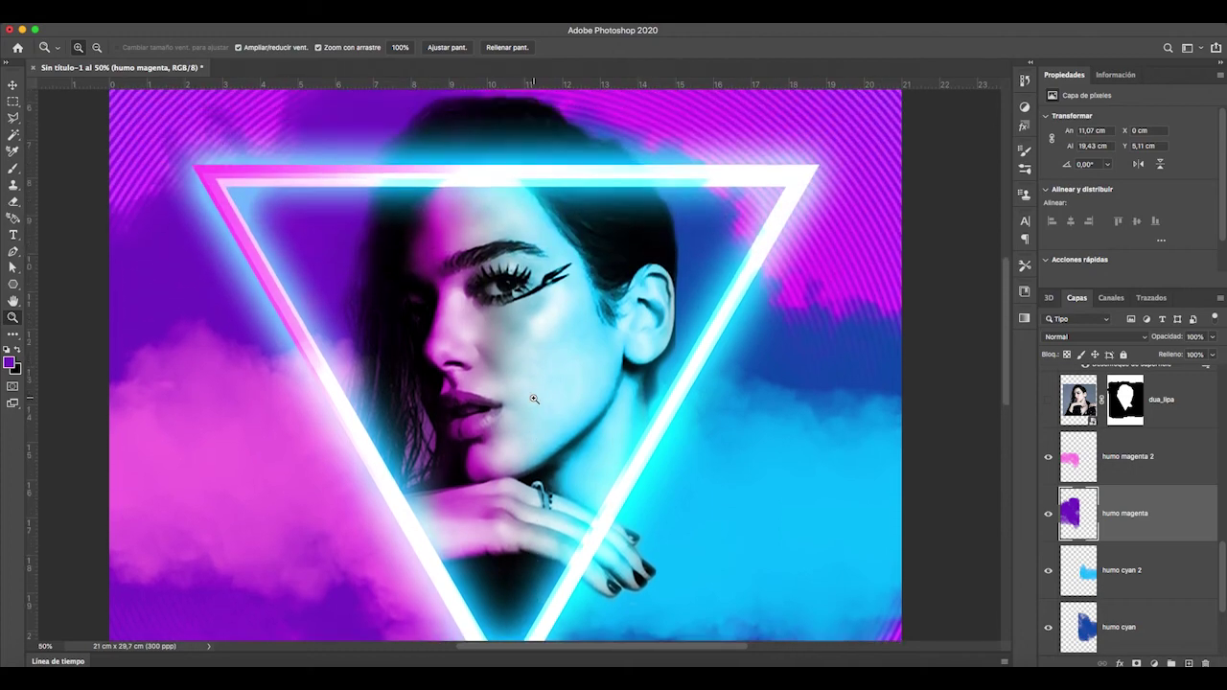
pyautogui.hscroll(-4, 534, 398)
pyautogui.hscroll(5, 534, 398)
pyautogui.scroll(1, 534, 398)
pyautogui.scroll(-9, 534, 398)
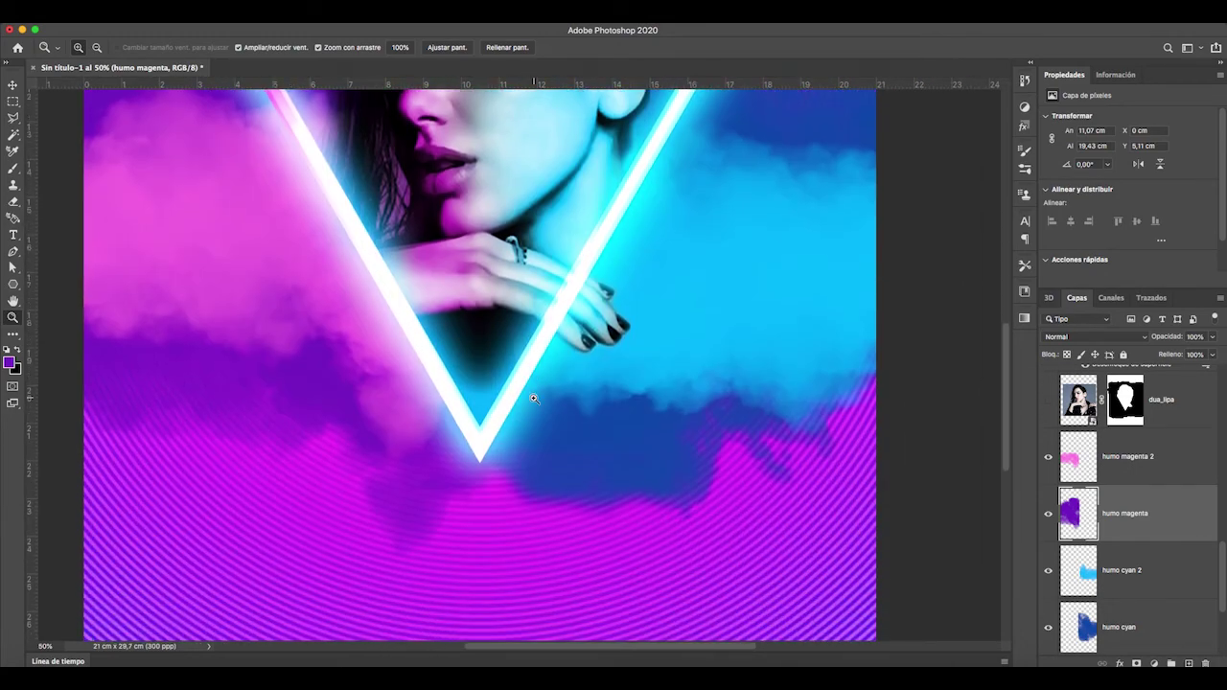
pyautogui.hscroll(-3, 534, 397)
pyautogui.scroll(-1, 533, 398)
pyautogui.scroll(9, 534, 398)
pyautogui.hscroll(2, 534, 398)
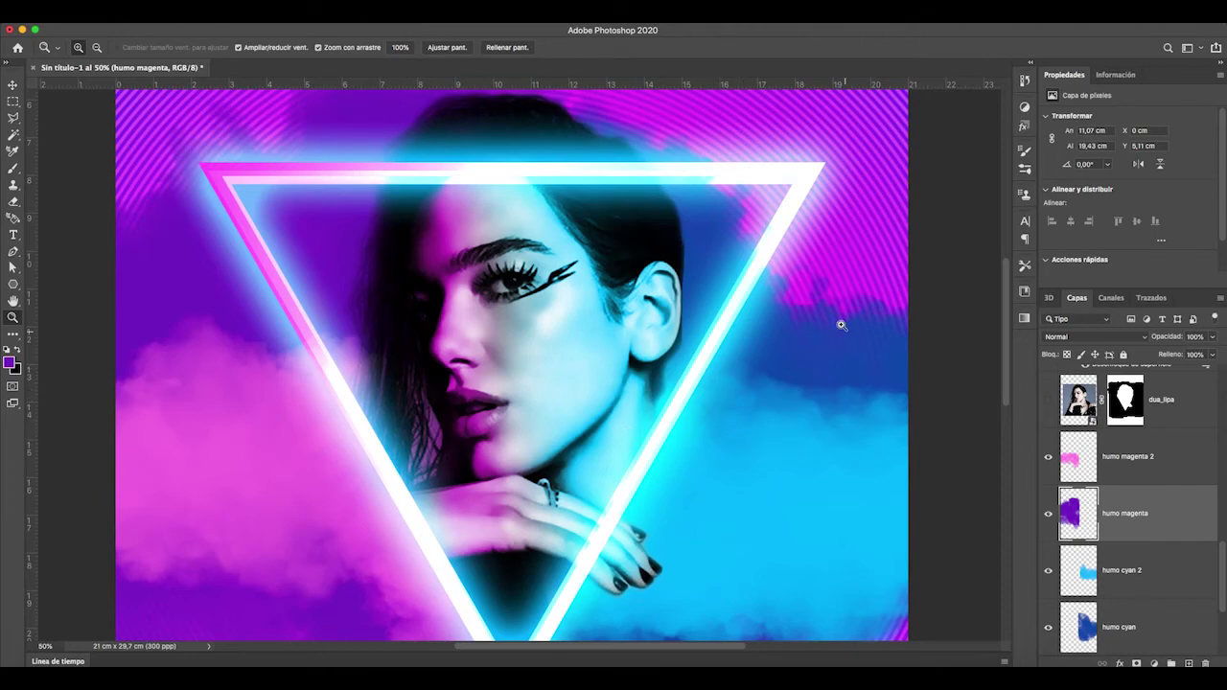
pyautogui.rightClick(465, 391)
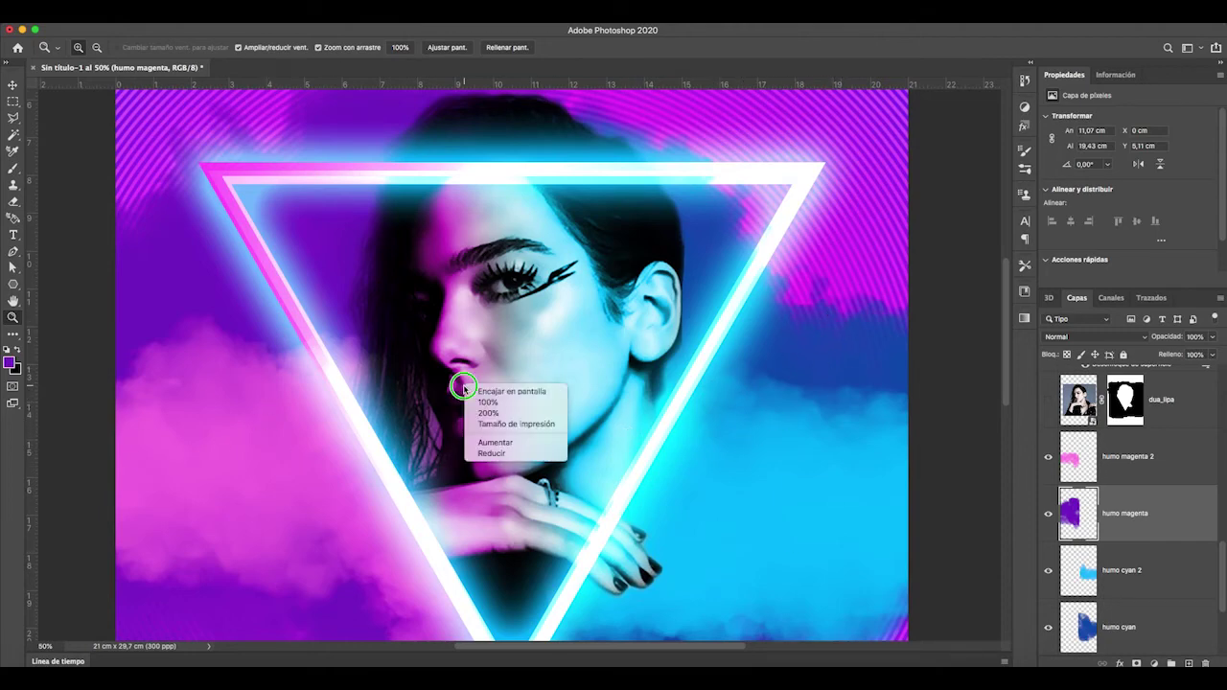
pyautogui.click(483, 393)
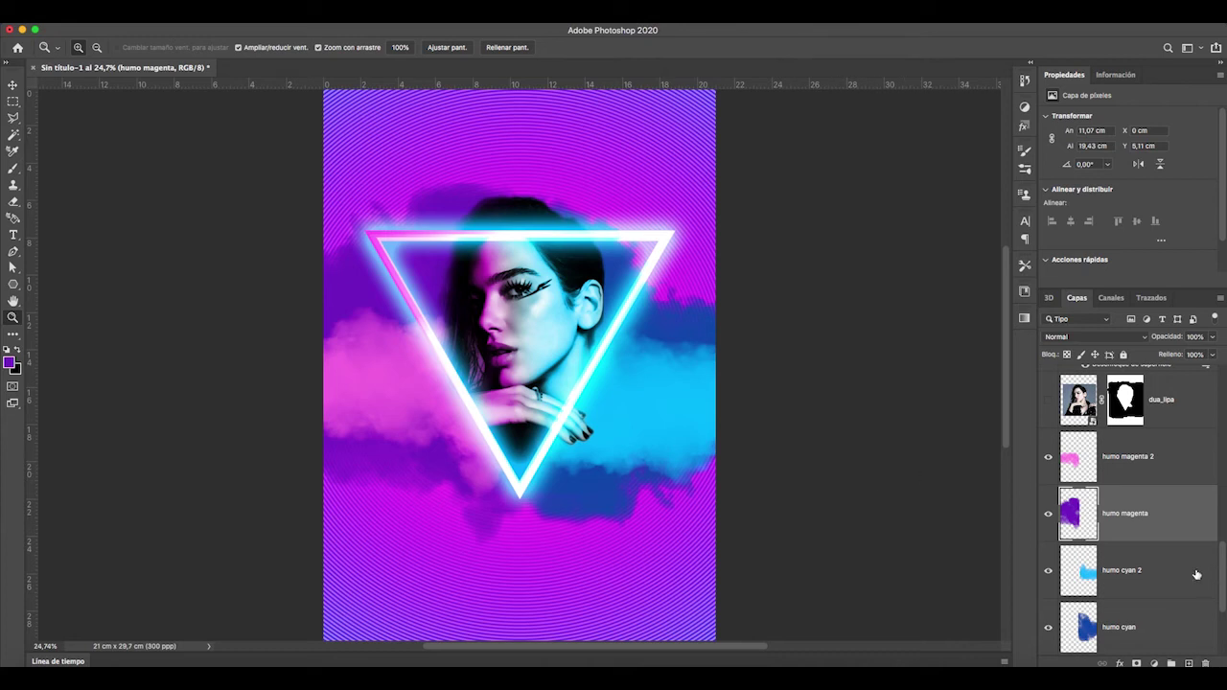
# Place ciudad_noche.jpg as an embedded image directly above the radial layer.
pyautogui.scroll(-3, 1179, 580)
pyautogui.click(1133, 513)
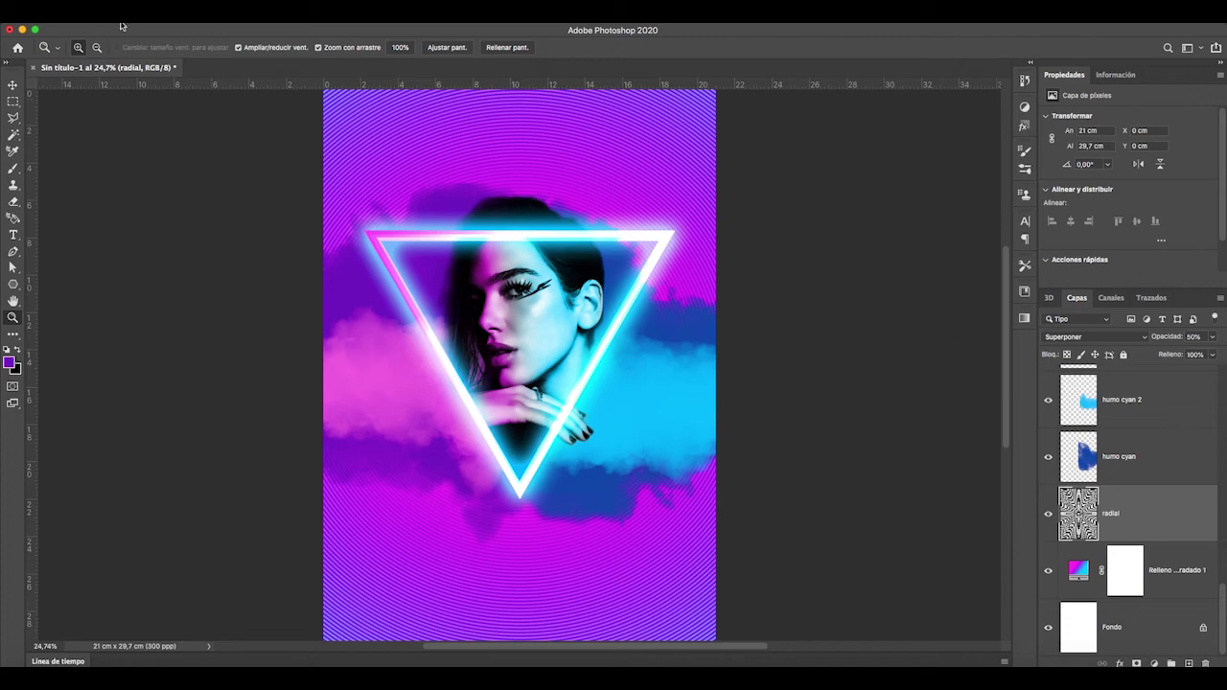
pyautogui.click(120, 27)
pyautogui.click(161, 264)
pyautogui.click(721, 113)
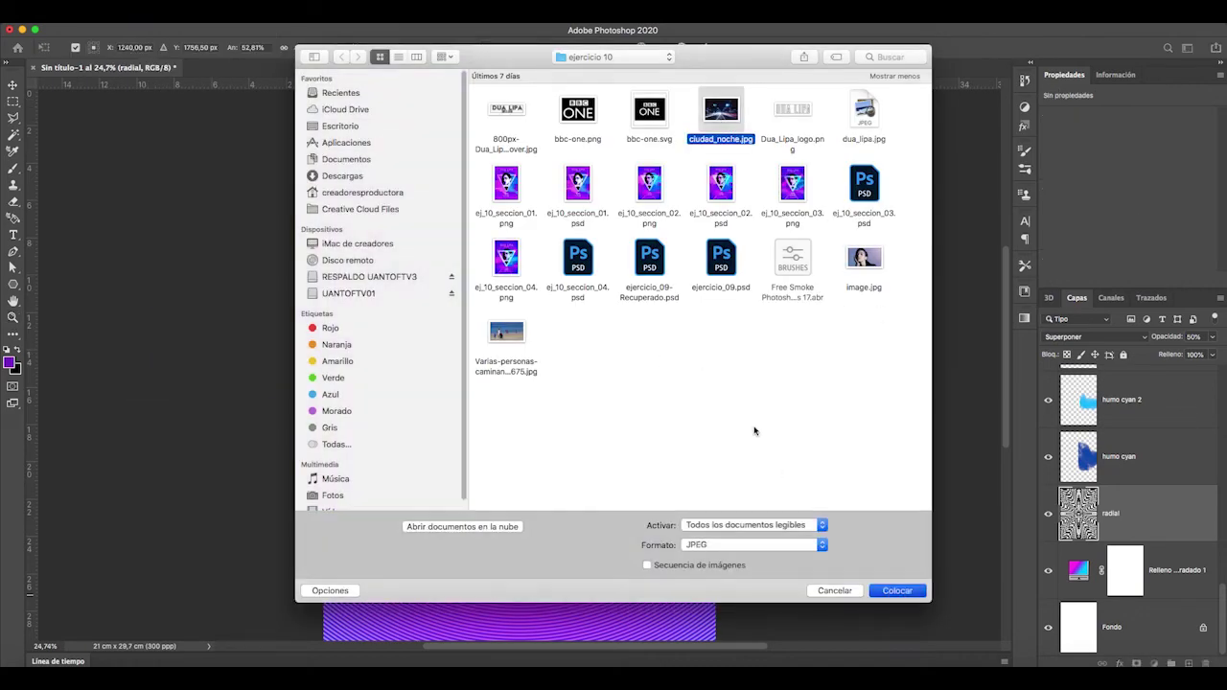
pyautogui.click(897, 590)
# Scale the placed city image to 114.54% so that it covers the whole poster, with the road beneath the triangle.
pyautogui.moveTo(715, 496); pyautogui.dragTo(879, 604)
pyautogui.moveTo(323, 236); pyautogui.dragTo(278, 302)
pyautogui.scroll(-10, 277, 301)
pyautogui.moveTo(878, 441); pyautogui.dragTo(949, 487)
pyautogui.click(700, 52)
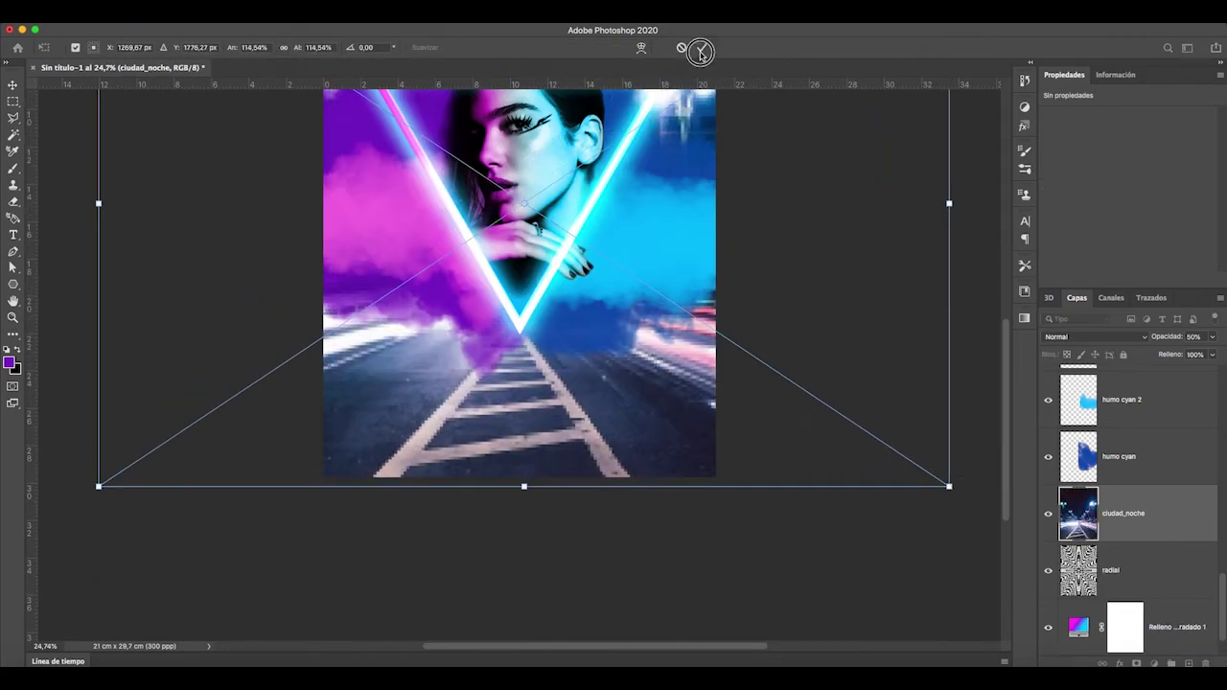
# Set the blend mode of the ciudad_noche layer to Luz suave.
pyautogui.click(1102, 336)
pyautogui.click(1055, 477)
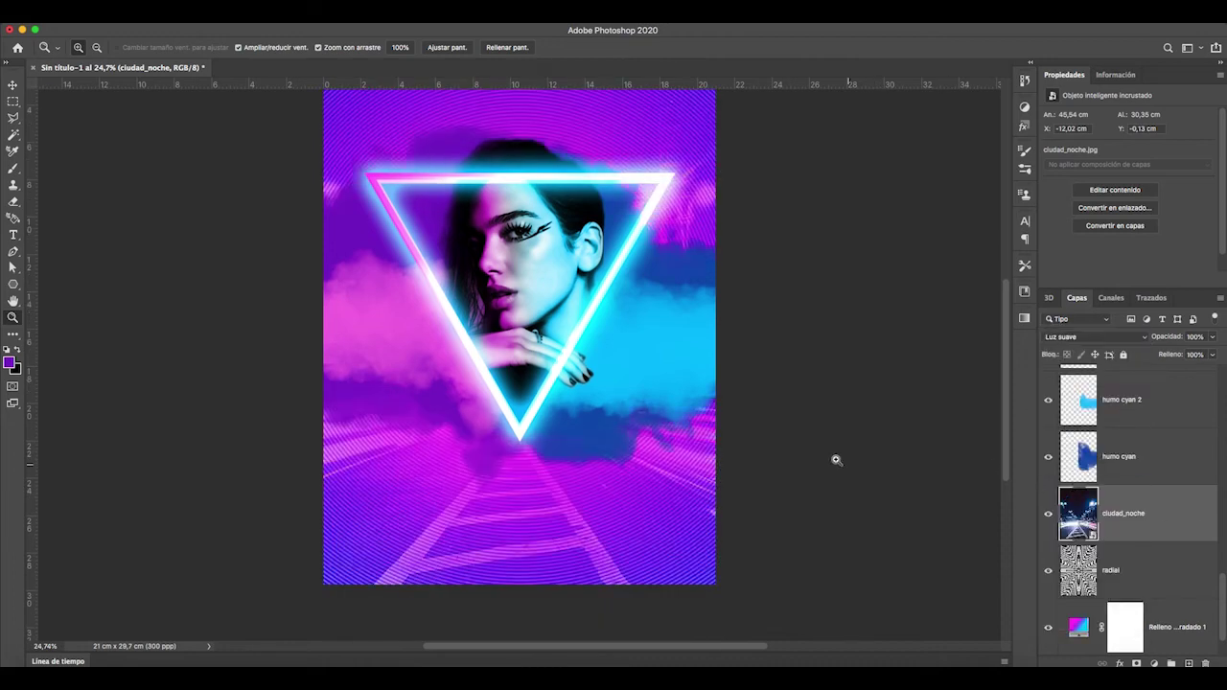
pyautogui.scroll(3, 836, 459)
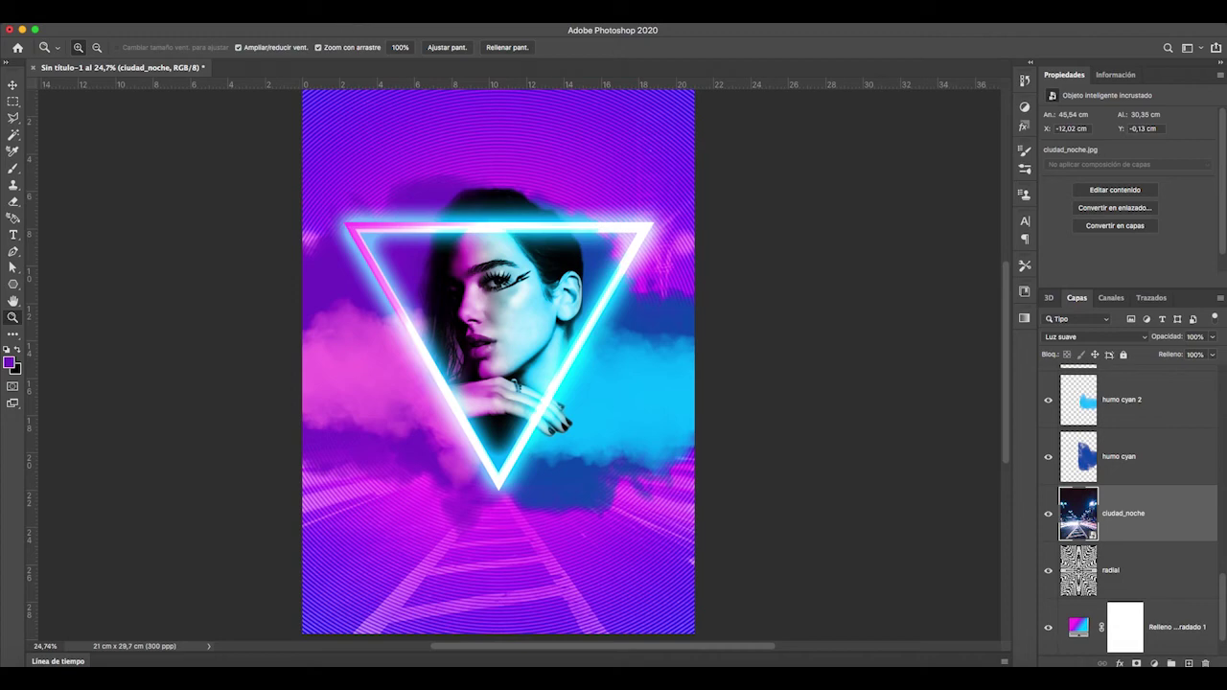
# Apply Brillo/contraste to the ciudad_noche layer with a contrast of 59 and lowered brightness.
pyautogui.click(196, 12)
pyautogui.moveTo(221, 50)
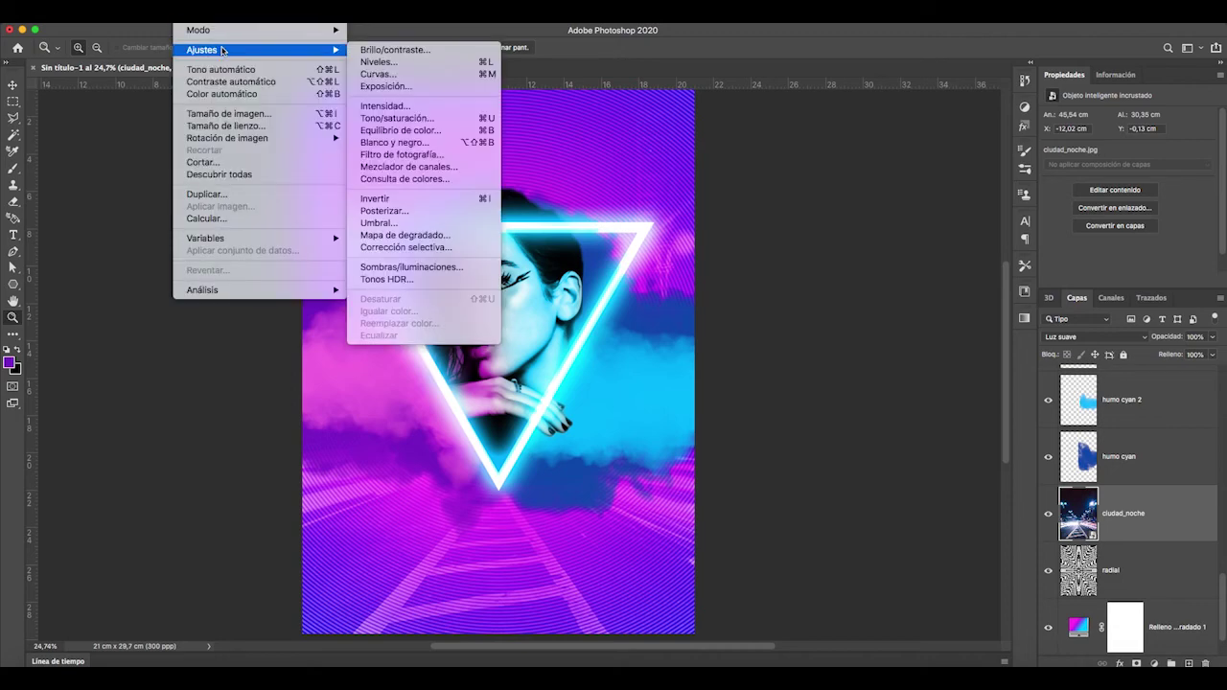
pyautogui.click(395, 49)
pyautogui.moveTo(577, 260); pyautogui.dragTo(603, 261)
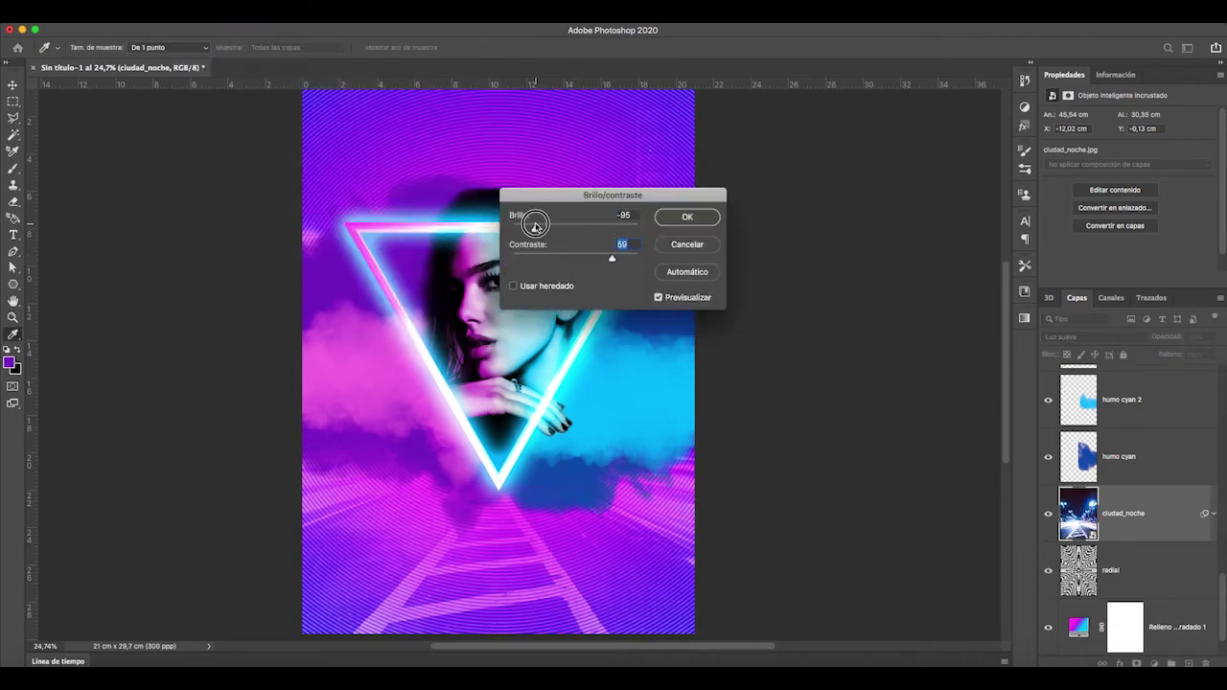
pyautogui.press('Return')
pyautogui.press('z')
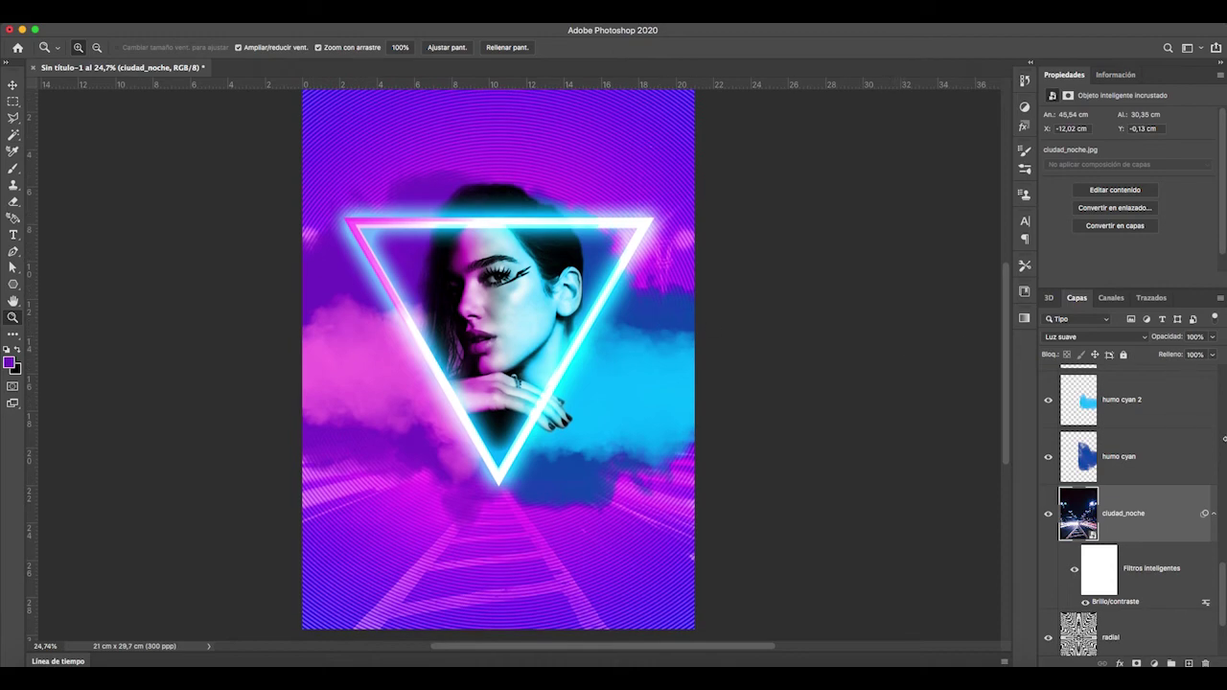
# Place bbc-one.png as an embedded image and scale it to 10.90% near the poster's lower-left edge.
pyautogui.click(114, 13)
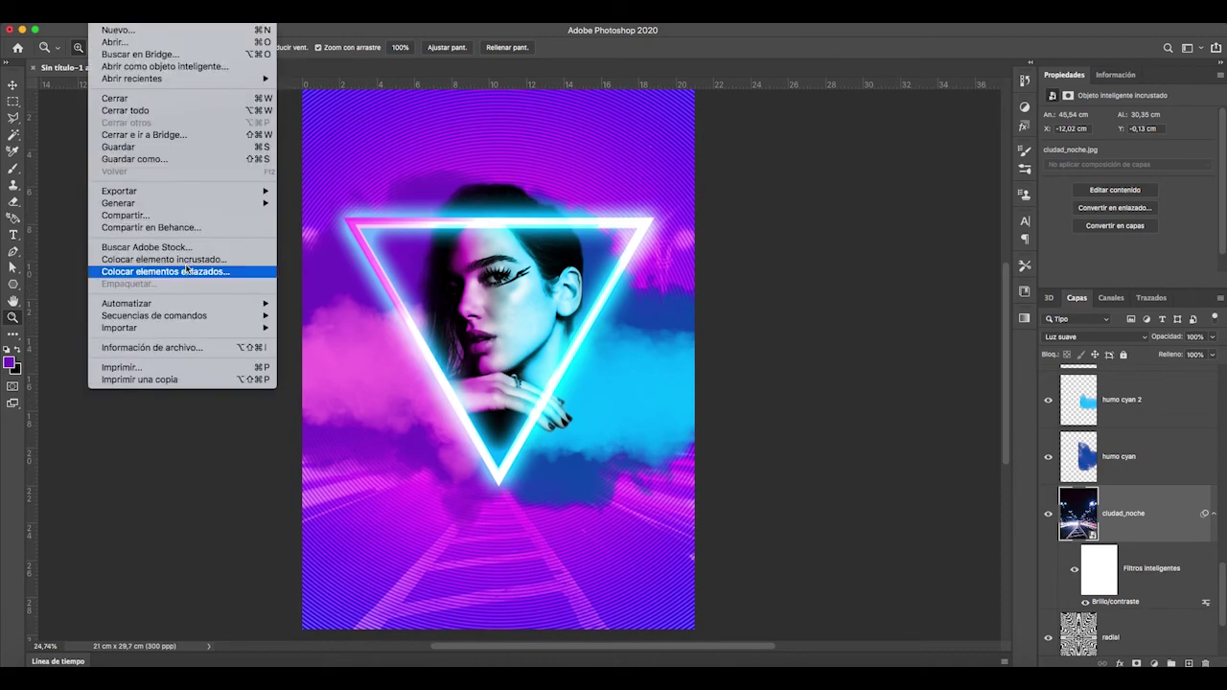
pyautogui.click(161, 260)
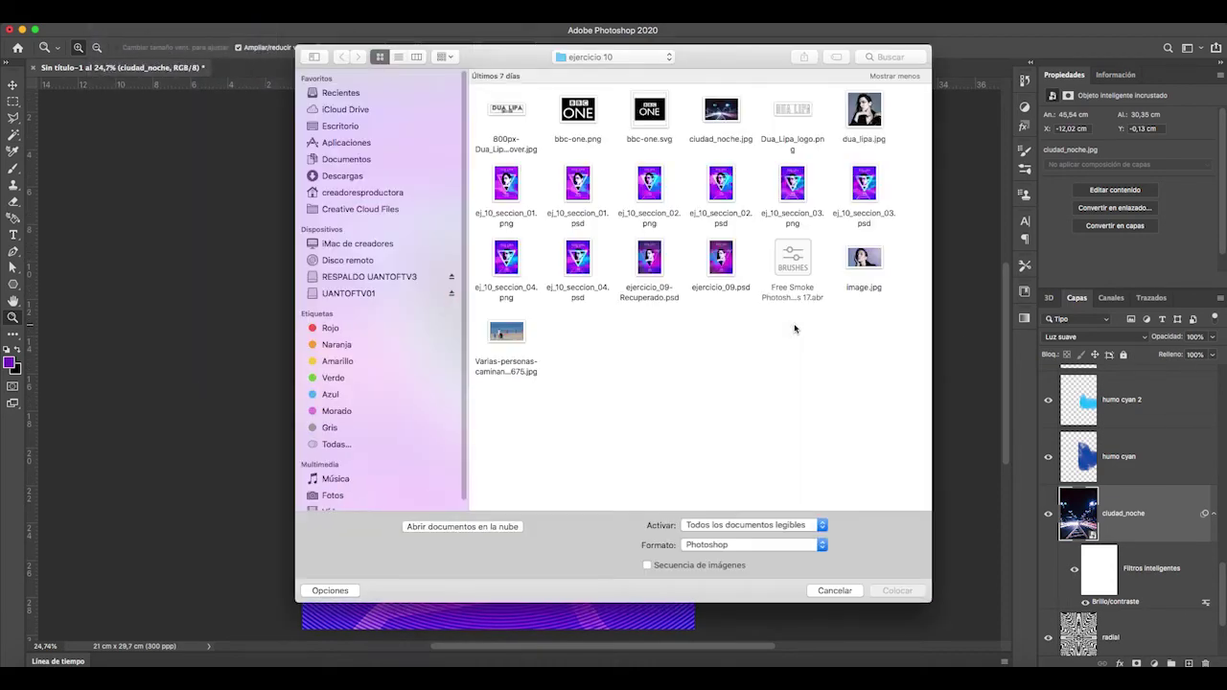
pyautogui.click(595, 118)
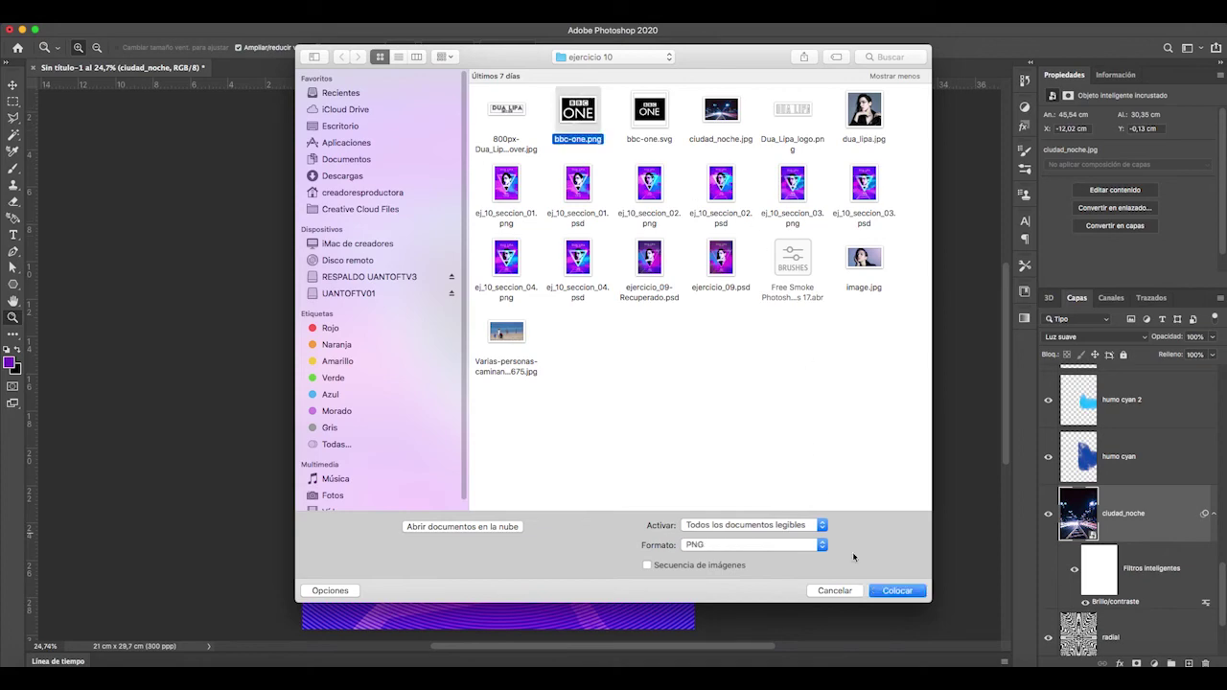
pyautogui.press('Return')
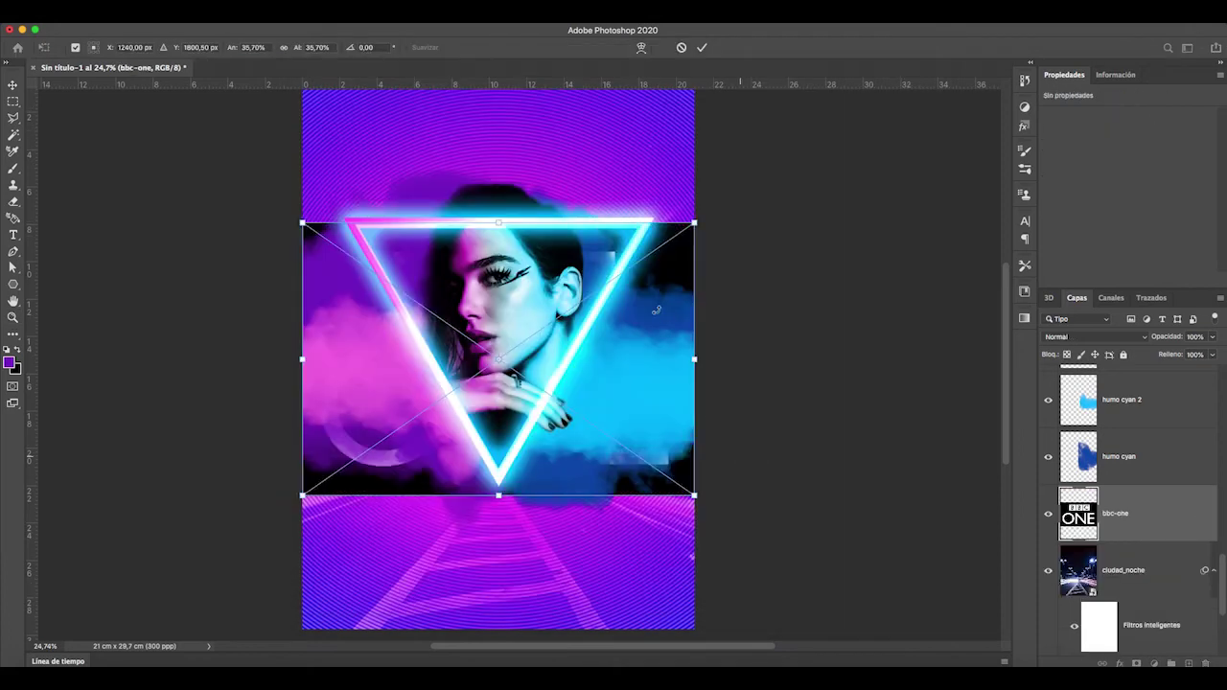
pyautogui.moveTo(693, 223); pyautogui.dragTo(391, 373)
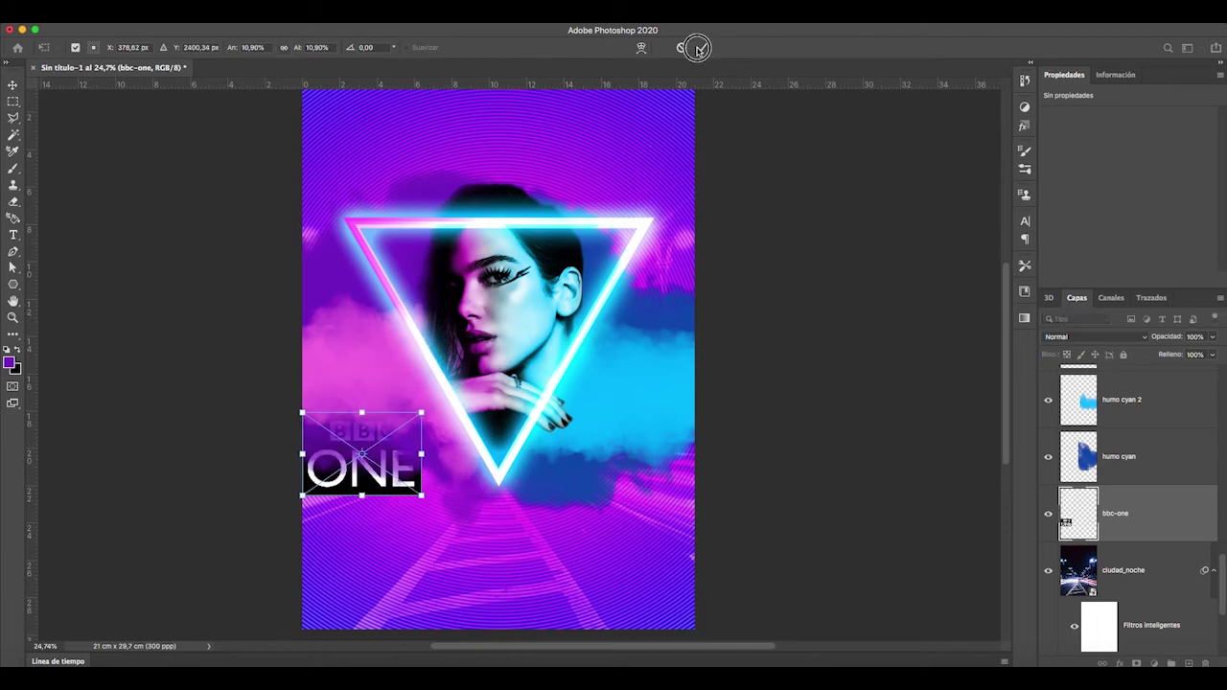
pyautogui.press('Return')
# Move the BBC One logo to the middle of the poster, just below the triangle's lower tip.
pyautogui.press('z')
pyautogui.click(376, 489)
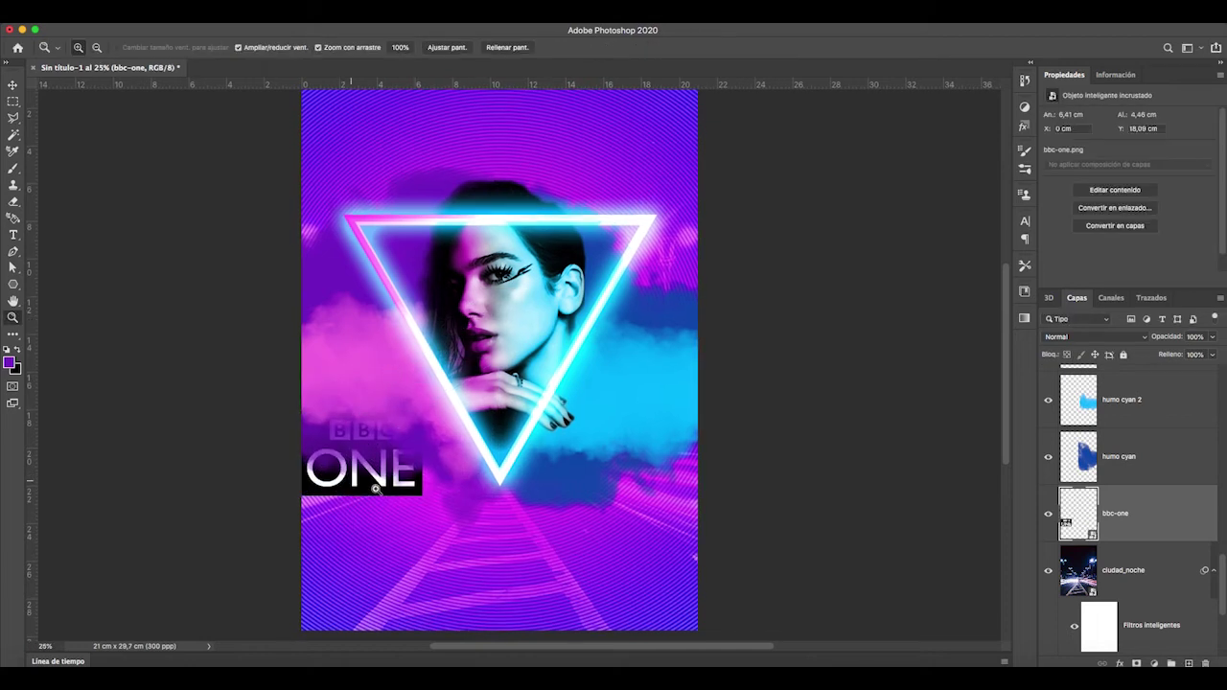
pyautogui.click(451, 491)
pyautogui.click(451, 491)
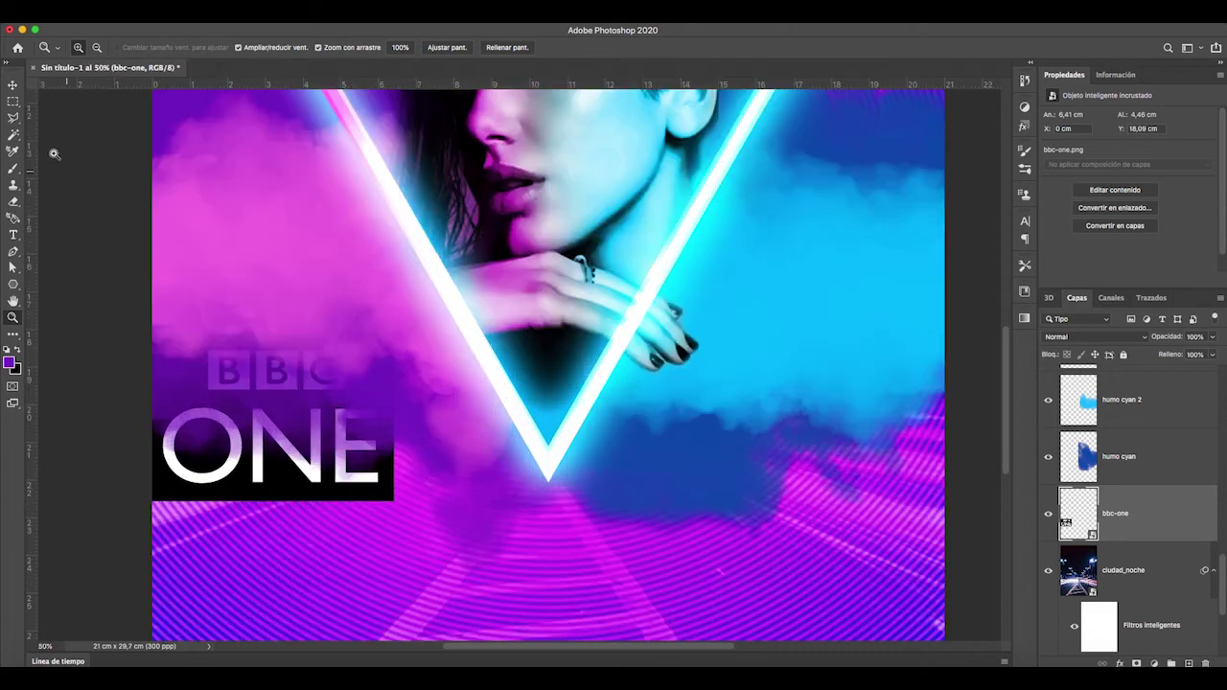
pyautogui.click(12, 85)
pyautogui.moveTo(240, 460); pyautogui.dragTo(517, 580)
pyautogui.scroll(-5, 649, 480)
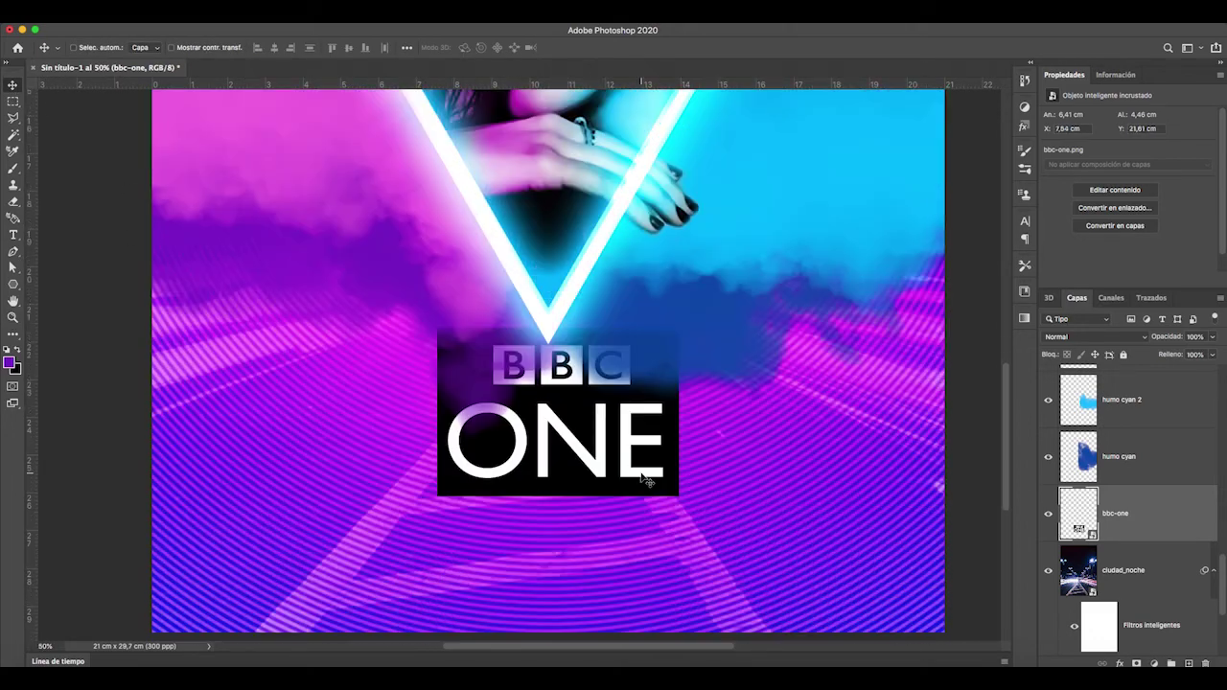
pyautogui.moveTo(562, 351); pyautogui.dragTo(553, 375)
# Scale the BBC One logo down to about 4.61 cm wide and recentre it beneath the triangle's tip.
pyautogui.press('super+t')
pyautogui.moveTo(669, 486); pyautogui.dragTo(601, 439)
pyautogui.moveTo(518, 383); pyautogui.dragTo(552, 407)
pyautogui.click(701, 47)
# Move the bbc-one layer to the top of the layer stack and set its blend mode to Trama.
pyautogui.moveTo(1131, 515); pyautogui.dragTo(1166, 516)
pyautogui.moveTo(1162, 610); pyautogui.dragTo(1155, 403)
pyautogui.moveTo(1155, 430); pyautogui.dragTo(1145, 377)
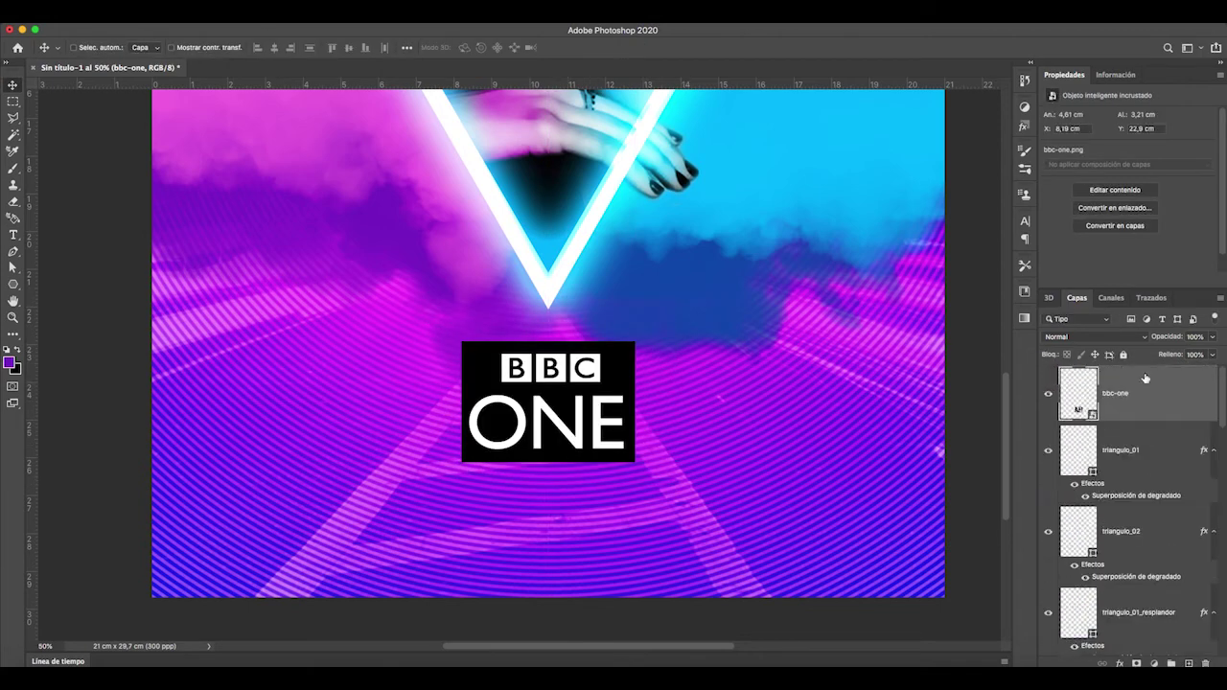
pyautogui.click(1142, 337)
pyautogui.click(1092, 431)
pyautogui.moveTo(578, 425); pyautogui.dragTo(579, 425)
# Place the 800px Dua Lipa Complete Edition cover JPG as an embedded image above the bbc-one layer.
pyautogui.scroll(3, 744, 429)
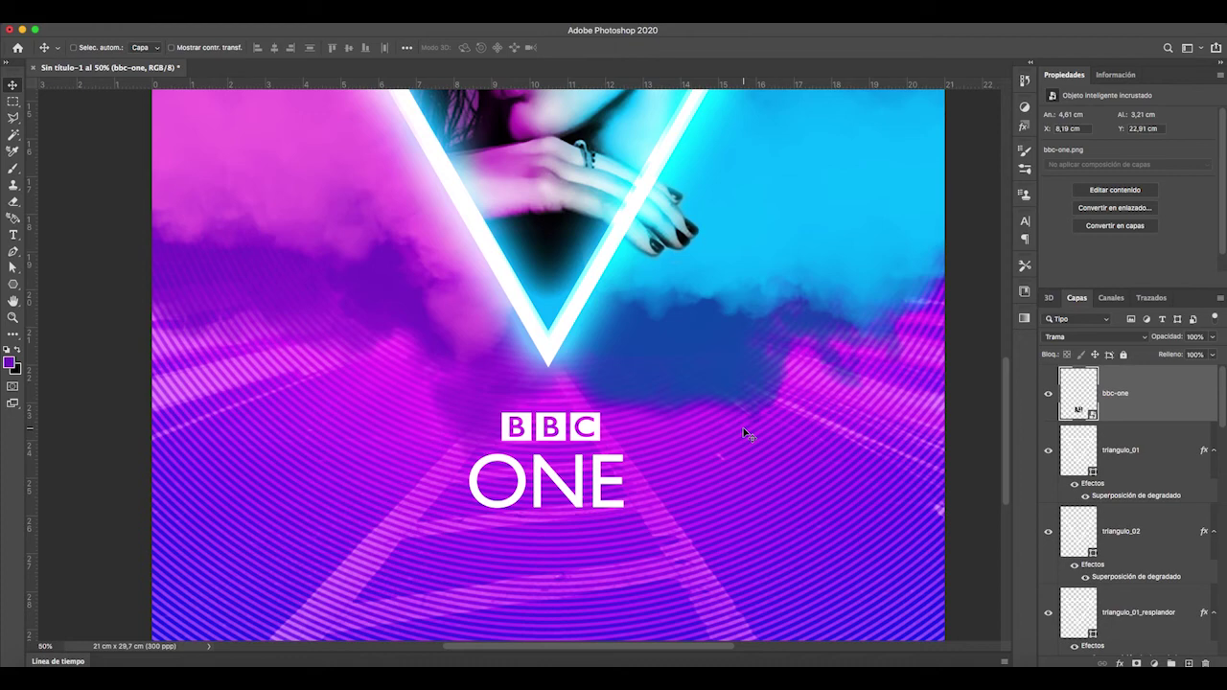
pyautogui.scroll(3, 742, 427)
pyautogui.scroll(-3, 745, 432)
pyautogui.scroll(12, 746, 431)
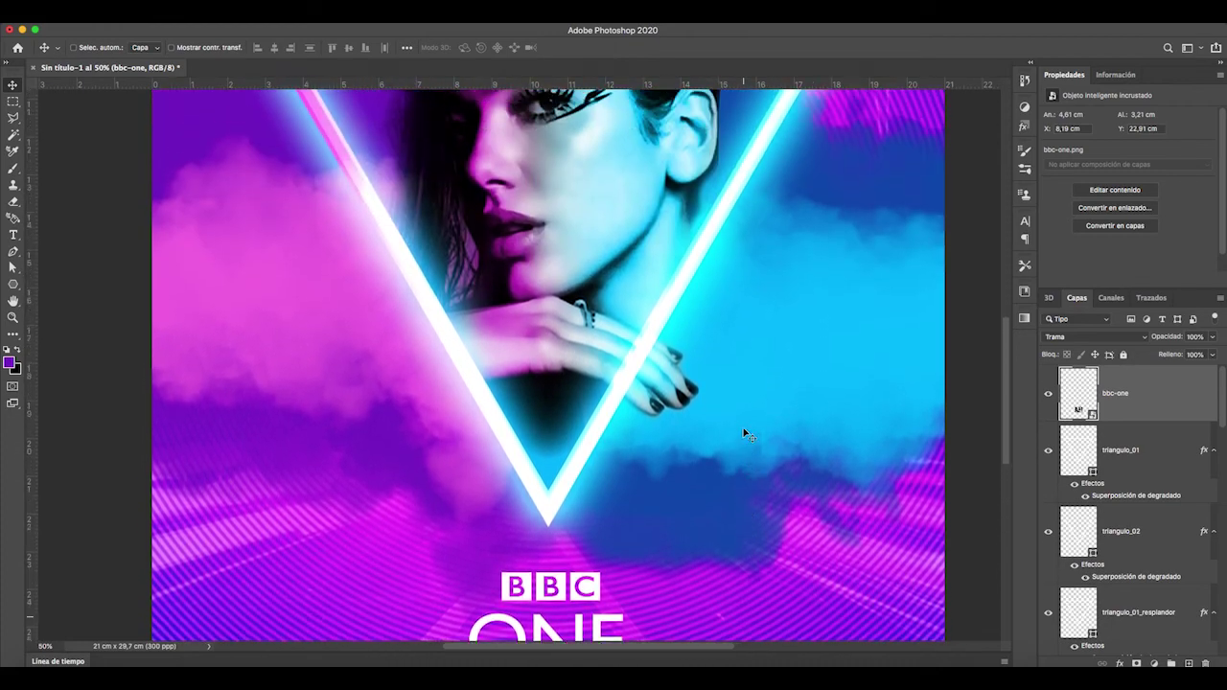
pyautogui.scroll(2, 743, 431)
pyautogui.click(108, 29)
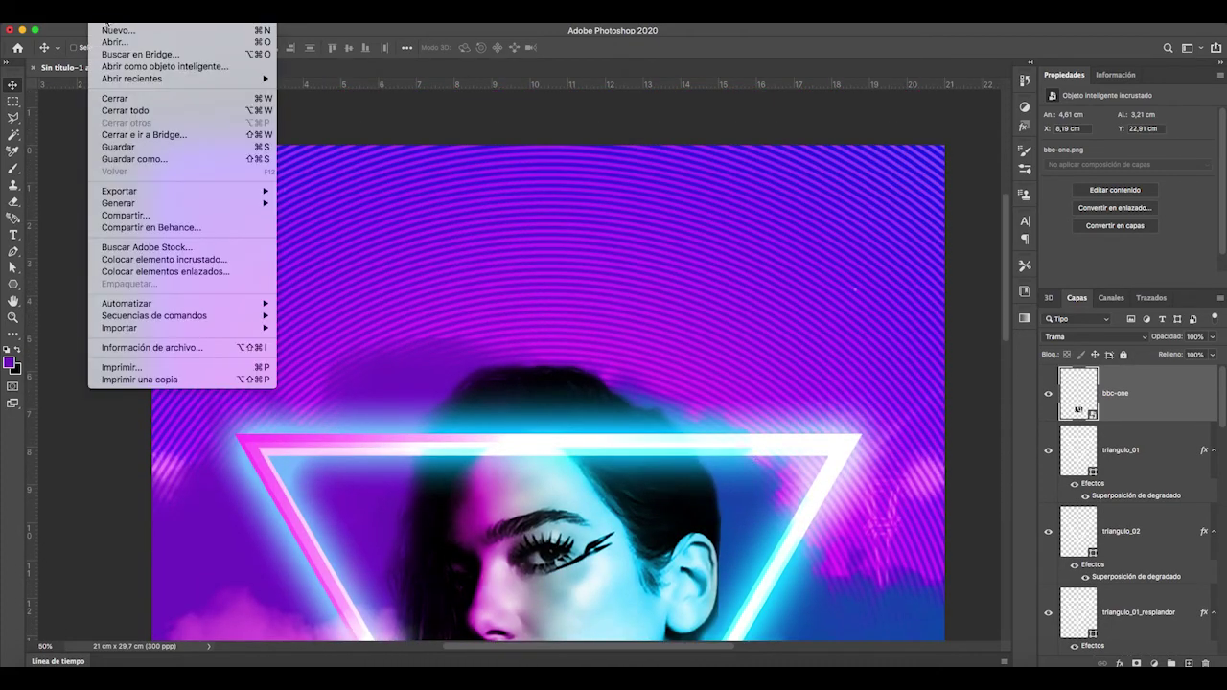
pyautogui.moveTo(137, 196)
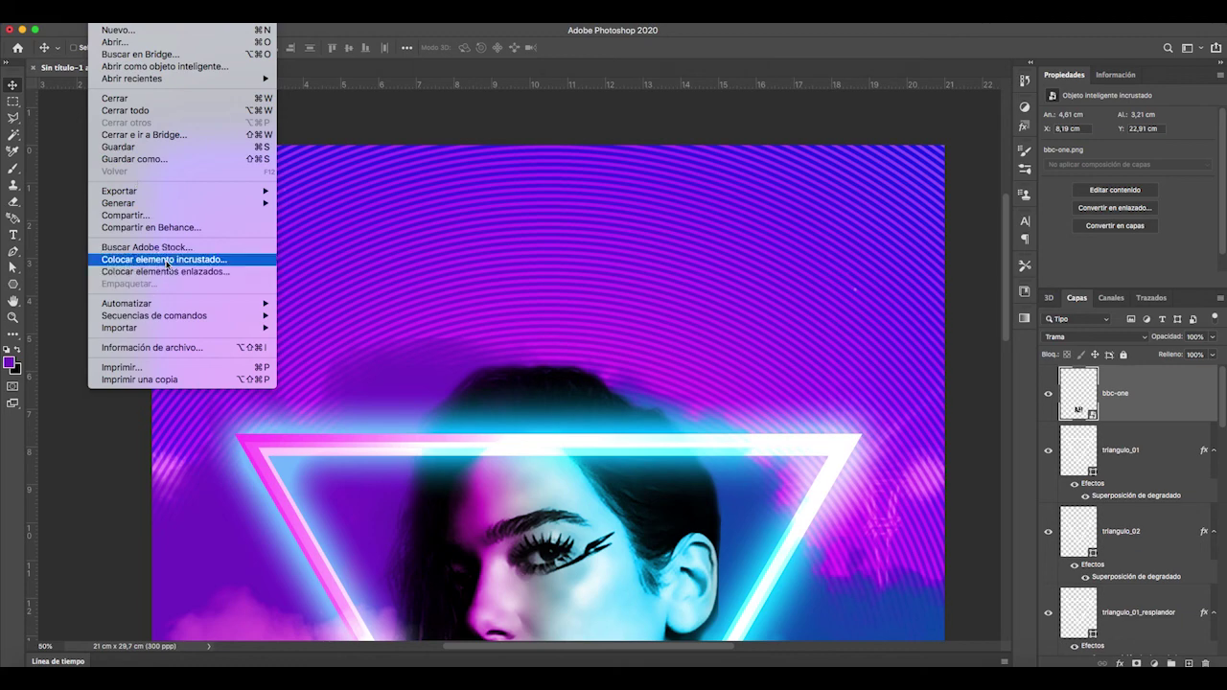
pyautogui.click(163, 259)
pyautogui.click(899, 592)
# Scale the Dua Lipa title image to about 10.63 cm wide and centre it above the triangle.
pyautogui.moveTo(947, 495); pyautogui.dragTo(553, 394)
pyautogui.moveTo(428, 335); pyautogui.dragTo(626, 269)
pyautogui.click(702, 50)
# Apply Invertir to the Dua Lipa title image and set its blend mode to Trama.
pyautogui.click(185, 28)
pyautogui.moveTo(206, 49)
pyautogui.click(379, 204)
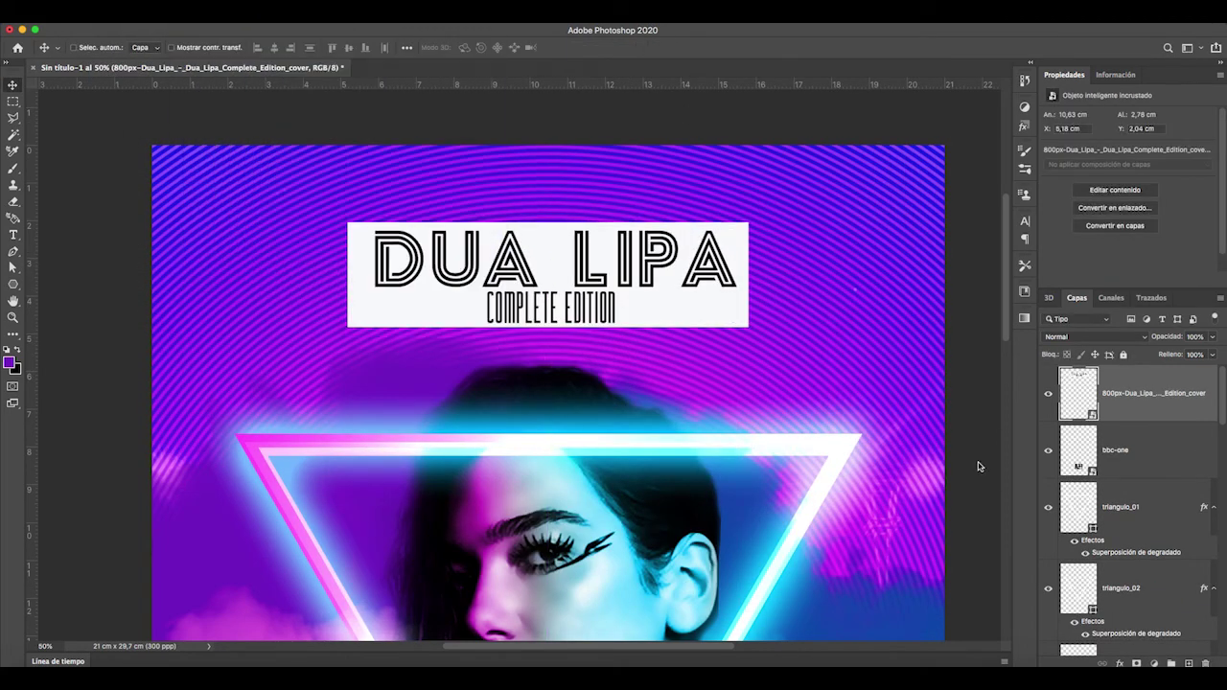
pyautogui.click(1094, 338)
pyautogui.click(1063, 429)
# Lower the opacity of the radial layer to 35%.
pyautogui.scroll(-15, 767, 428)
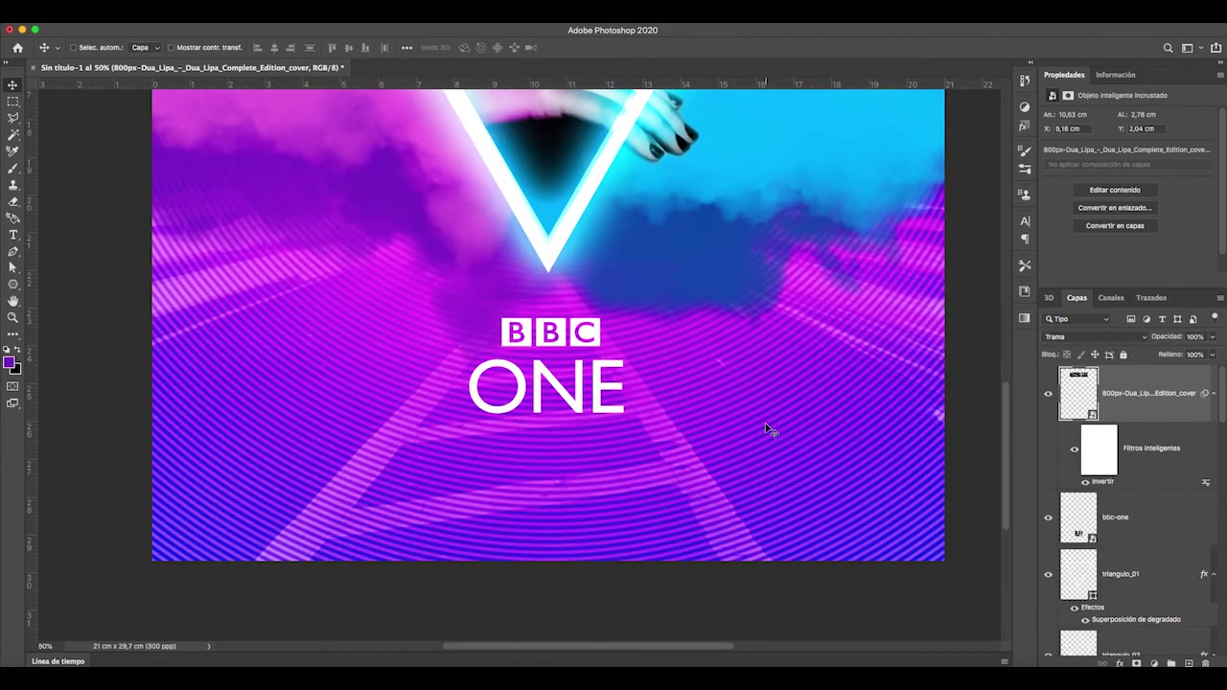
pyautogui.scroll(12, 766, 428)
pyautogui.scroll(3, 767, 428)
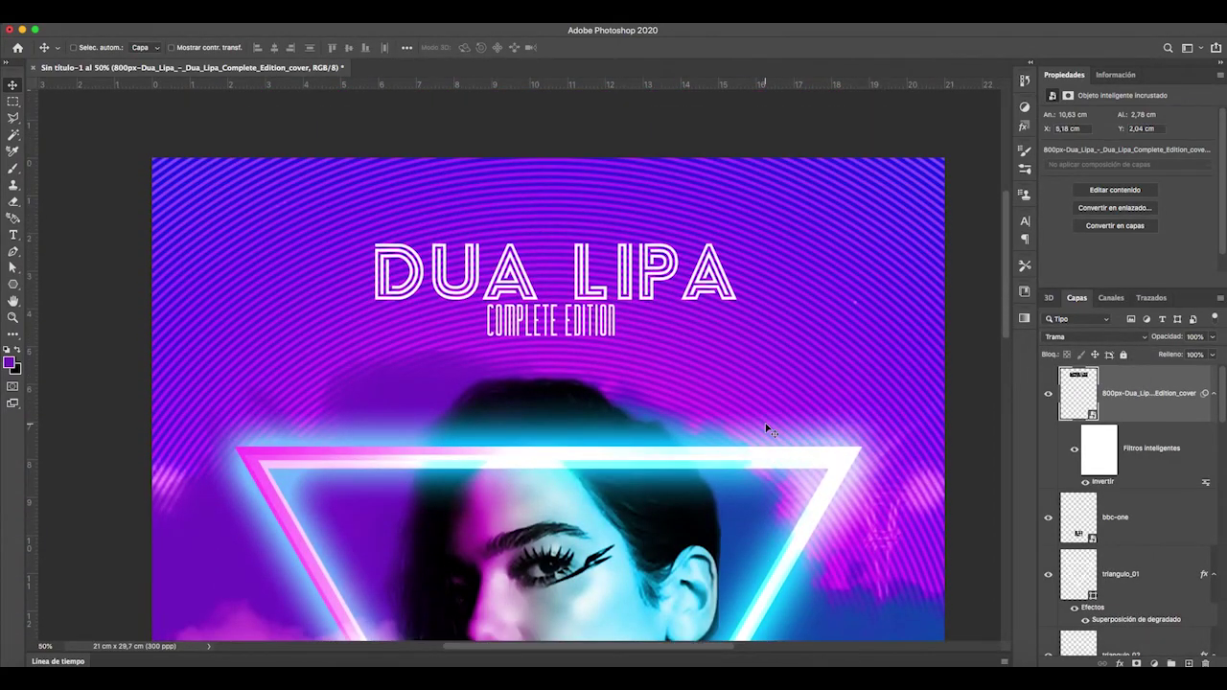
pyautogui.scroll(-20, 767, 429)
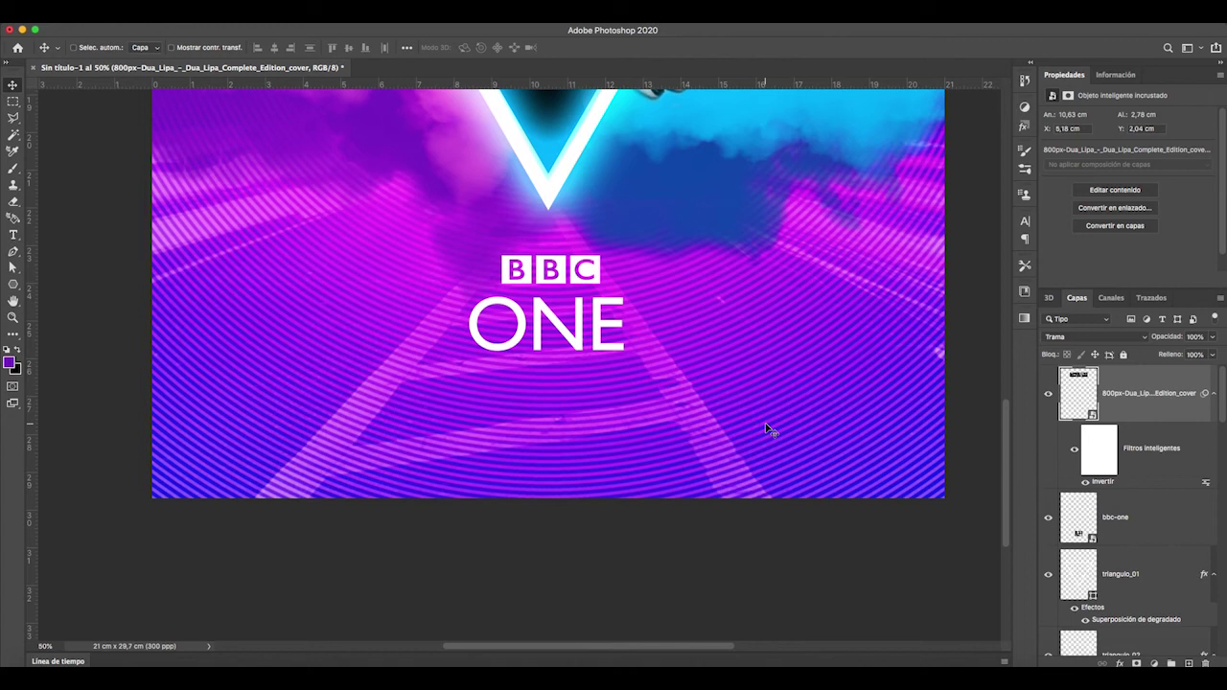
pyautogui.scroll(-10, 1123, 552)
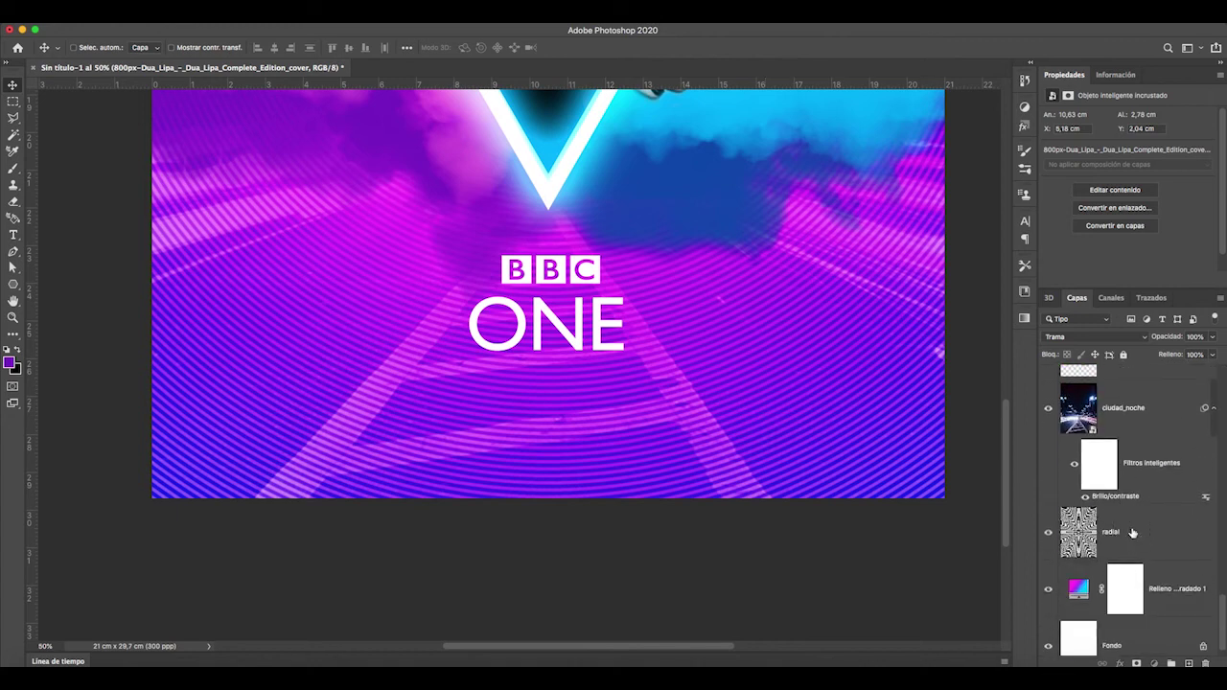
pyautogui.click(1130, 533)
pyautogui.click(1212, 338)
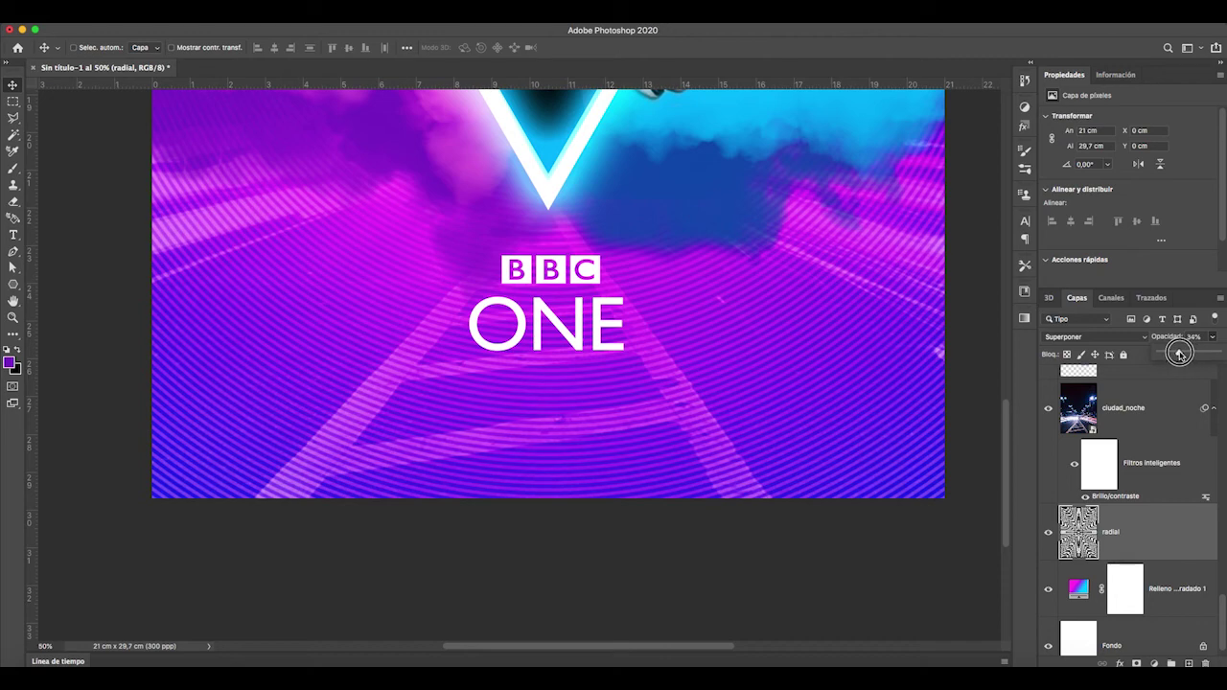
# Add the text "DUA LIPA LIVE CONCERT FRIDAY NIGHT 23:00 PM" and position it centred below the BBC One logo.
pyautogui.scroll(10, 734, 401)
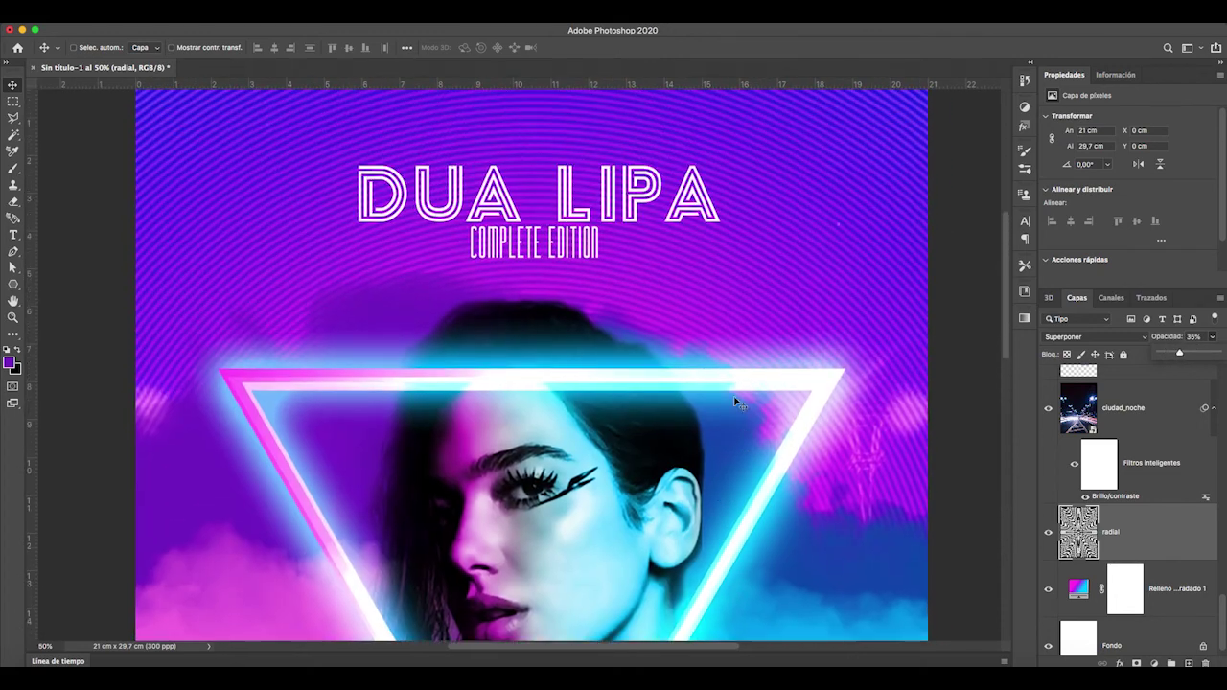
pyautogui.scroll(-10, 735, 400)
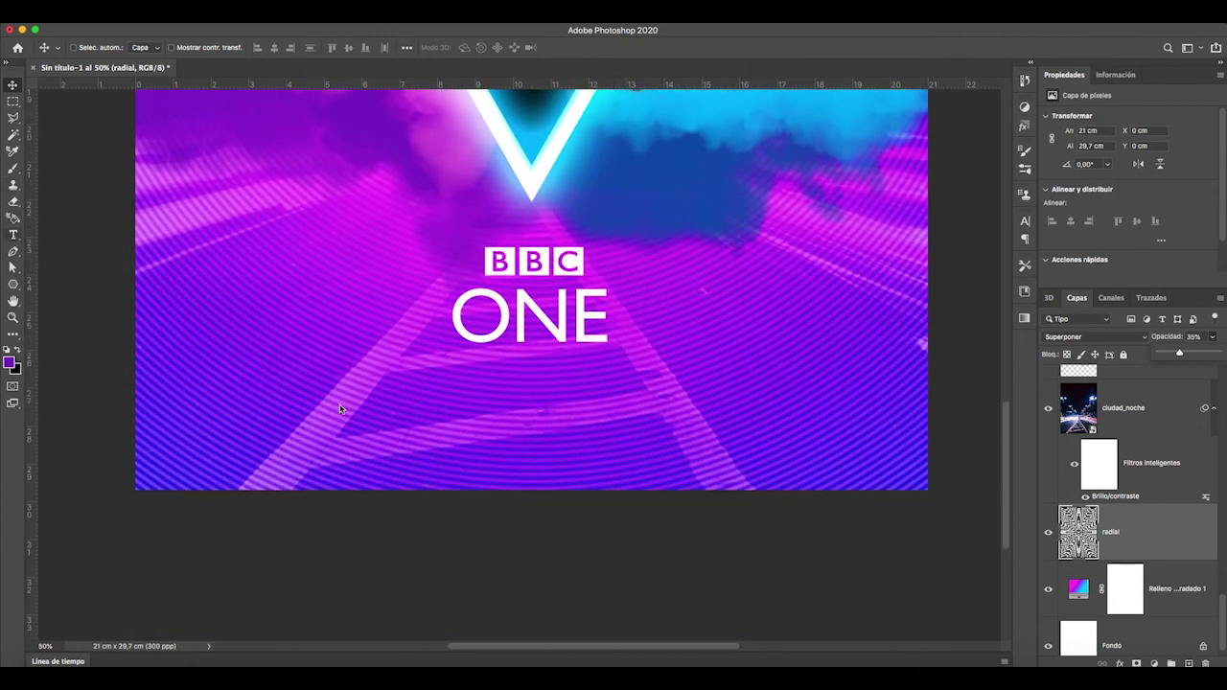
pyautogui.click(12, 235)
pyautogui.click(317, 399)
pyautogui.write('DUA LIPA LIVE CONCERT')
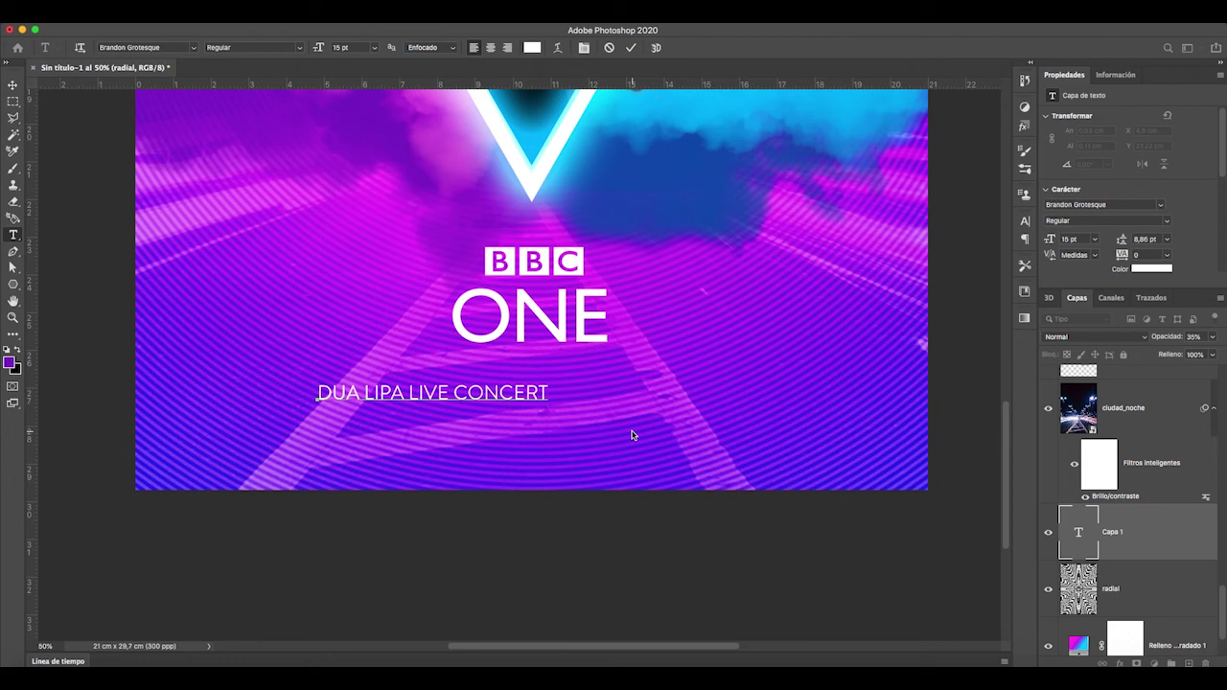
pyautogui.write(' FRIDAY NIGHT 23:00 PM')
pyautogui.click(13, 85)
pyautogui.moveTo(616, 397); pyautogui.dragTo(601, 384)
# Add two vertical and two horizontal guides about 0.35 cm inside the poster's four edges.
pyautogui.press('z')
pyautogui.moveTo(892, 389); pyautogui.dragTo(819, 389)
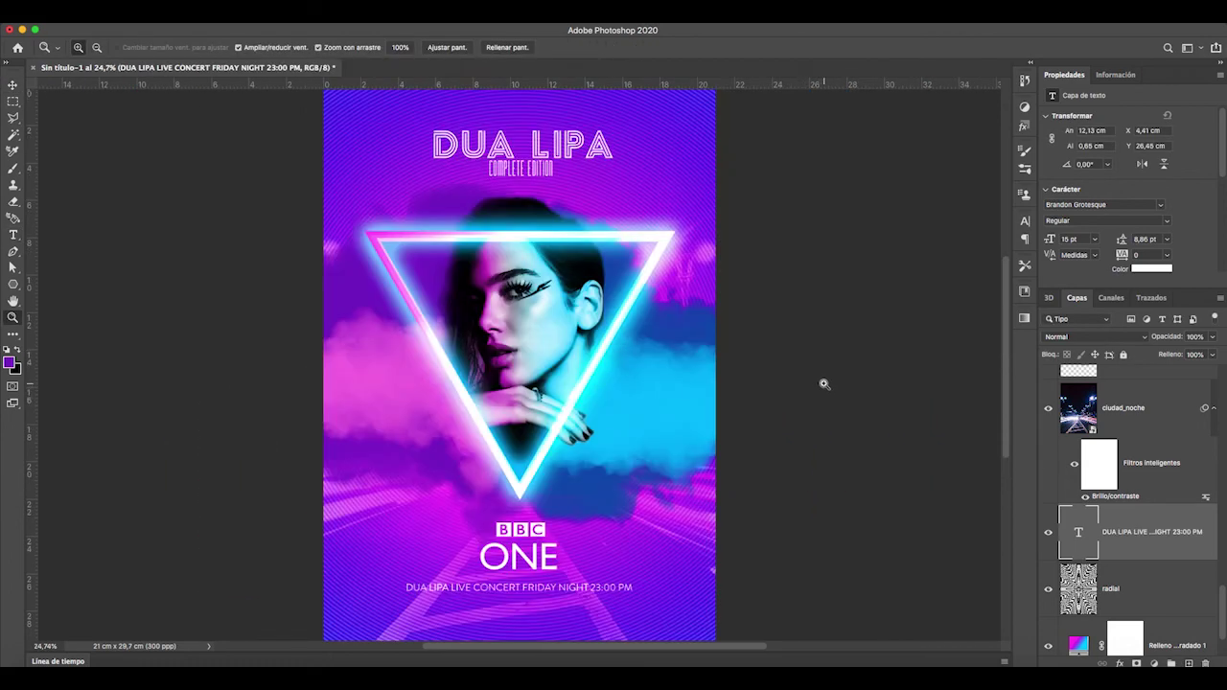
pyautogui.moveTo(34, 281); pyautogui.dragTo(329, 278)
pyautogui.scroll(2, 593, 114)
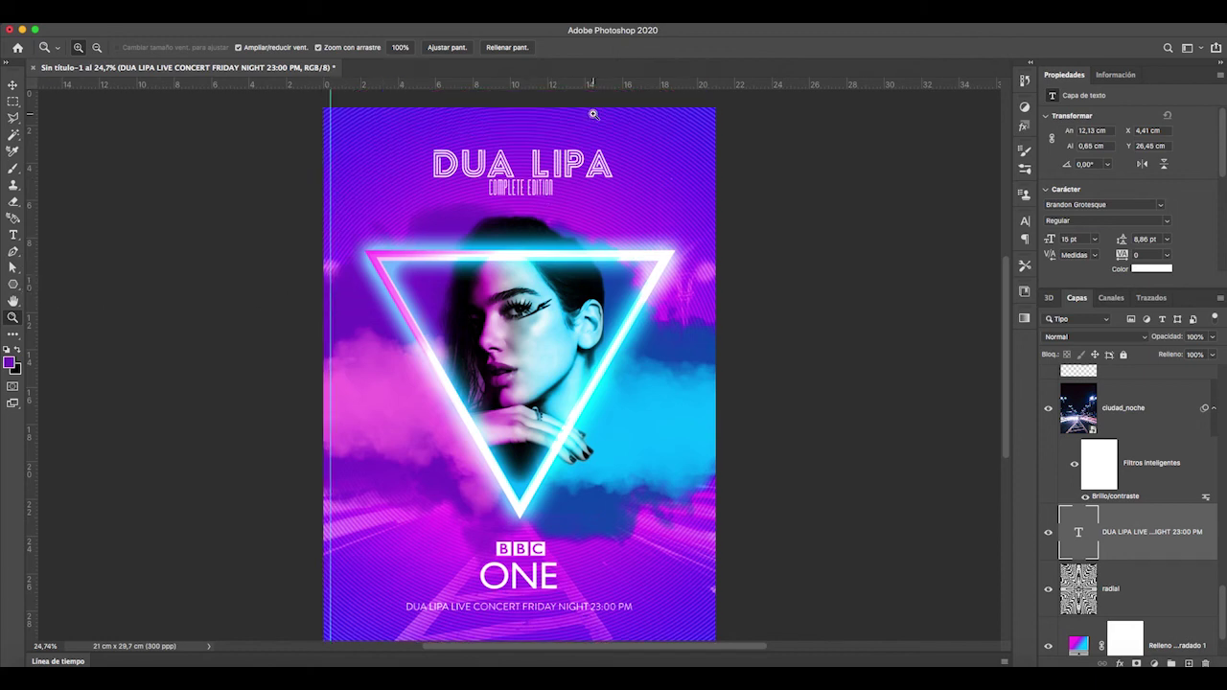
pyautogui.moveTo(600, 86); pyautogui.dragTo(593, 114)
pyautogui.moveTo(32, 277); pyautogui.dragTo(709, 284)
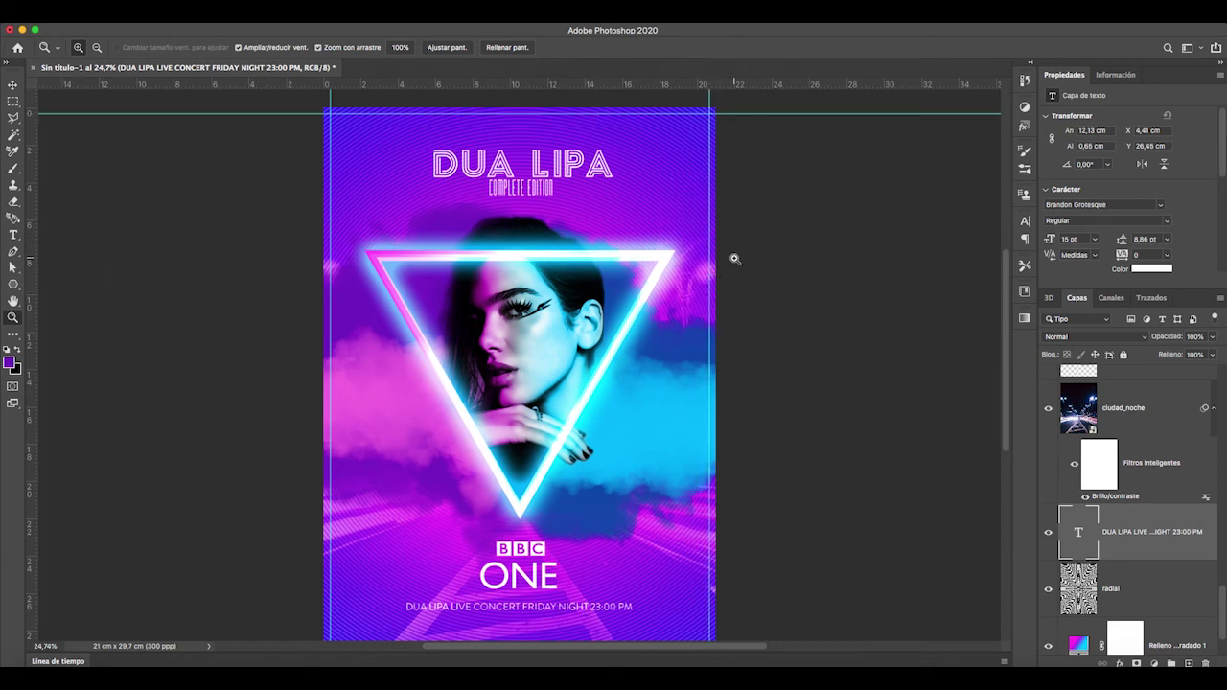
pyautogui.scroll(-5, 734, 259)
pyautogui.moveTo(770, 87); pyautogui.dragTo(778, 435)
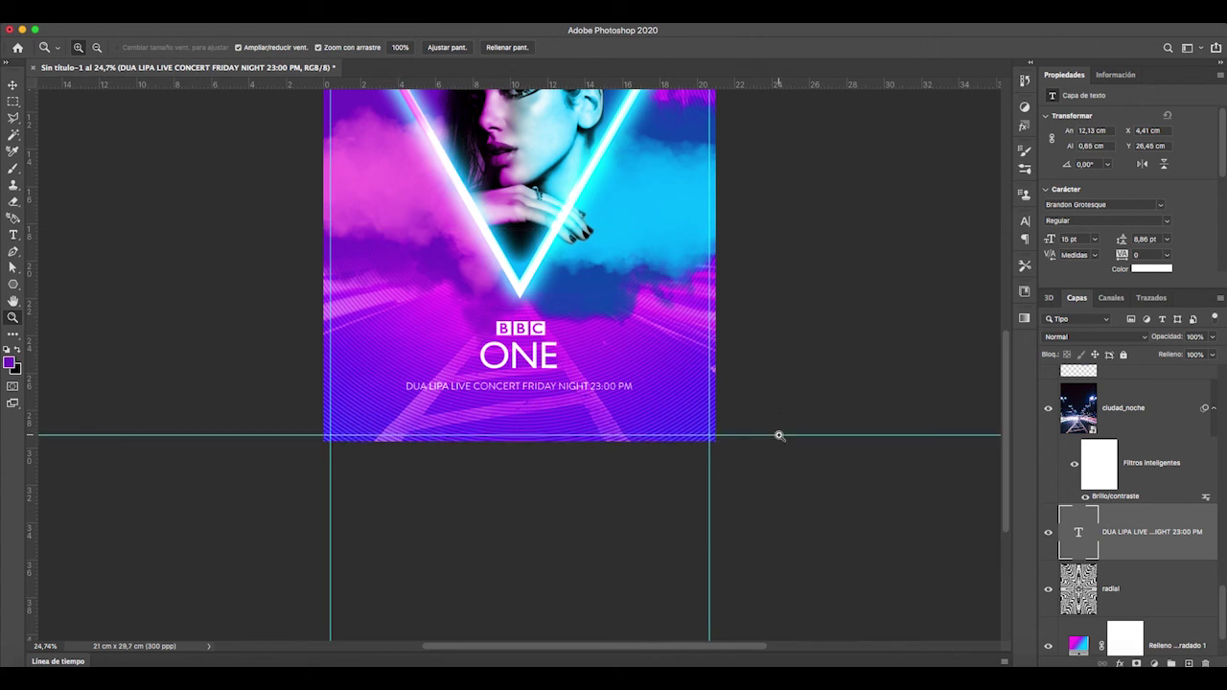
# Create a new empty layer above the Dua Lipa title layer, at the top of the stack.
pyautogui.scroll(3, 778, 433)
pyautogui.scroll(5, 1150, 458)
pyautogui.scroll(5, 1150, 458)
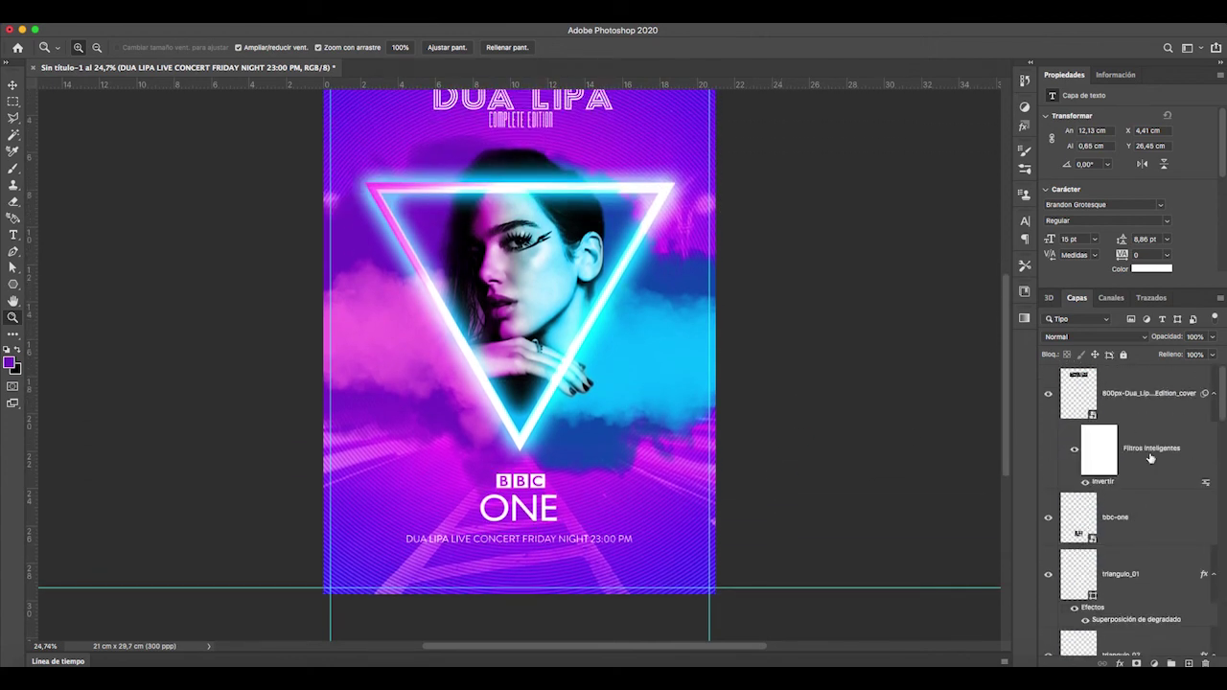
pyautogui.click(1144, 381)
pyautogui.click(1188, 663)
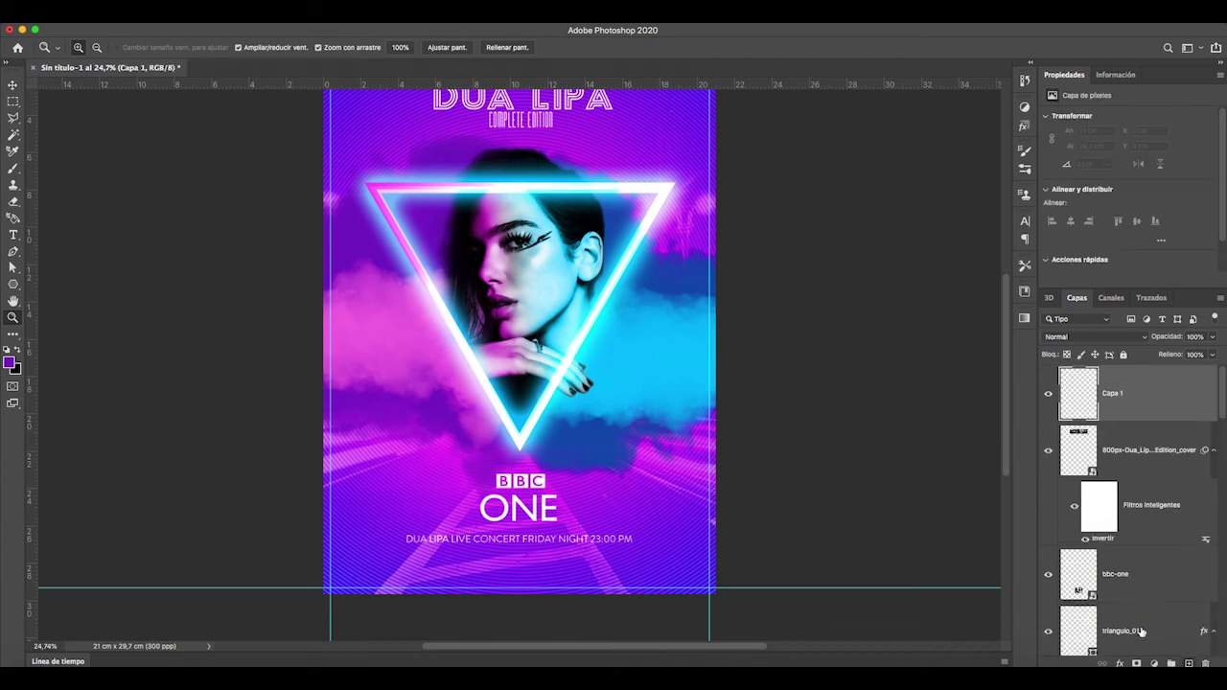
# Select the rectangle enclosed by the four guides and invert the selection to the narrow border around the poster.
pyautogui.scroll(3, 573, 227)
pyautogui.click(12, 100)
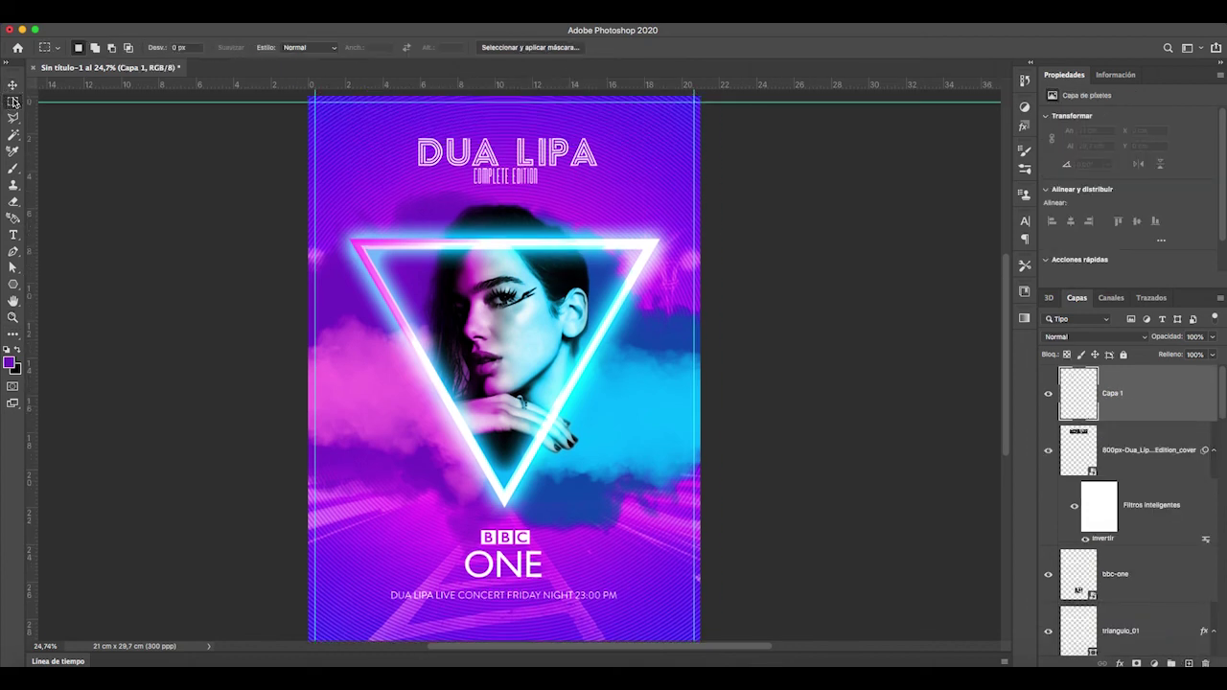
pyautogui.moveTo(313, 100); pyautogui.dragTo(691, 568)
pyautogui.click(317, 23)
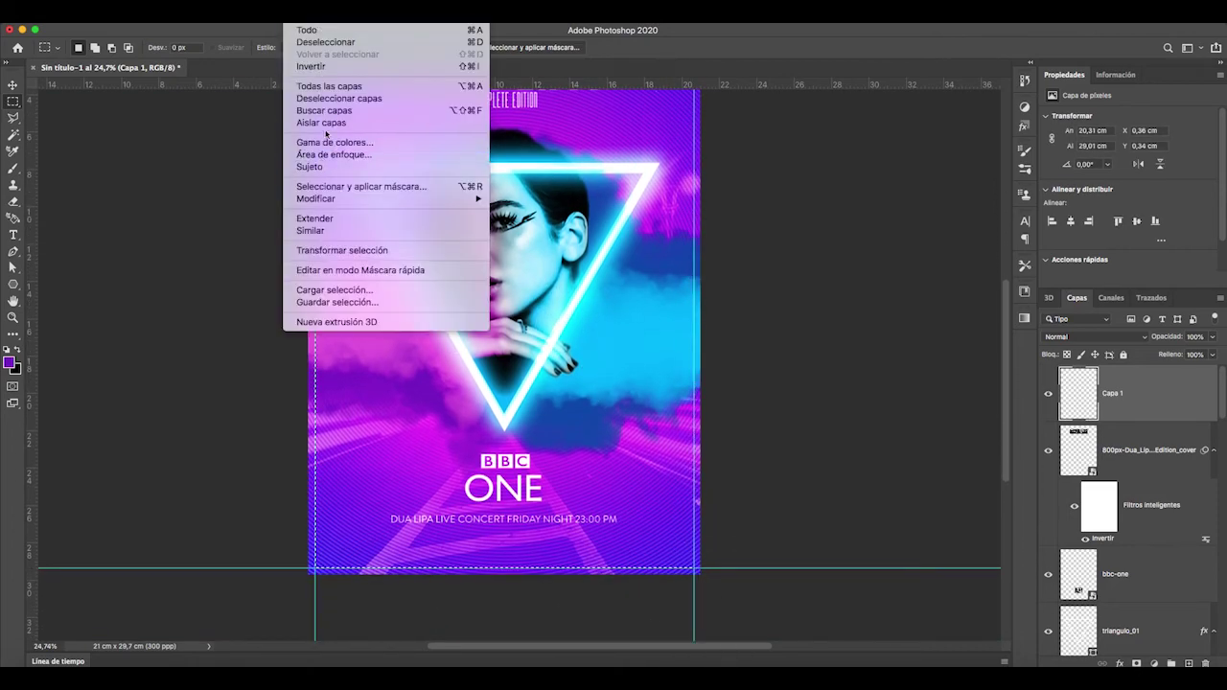
pyautogui.click(313, 67)
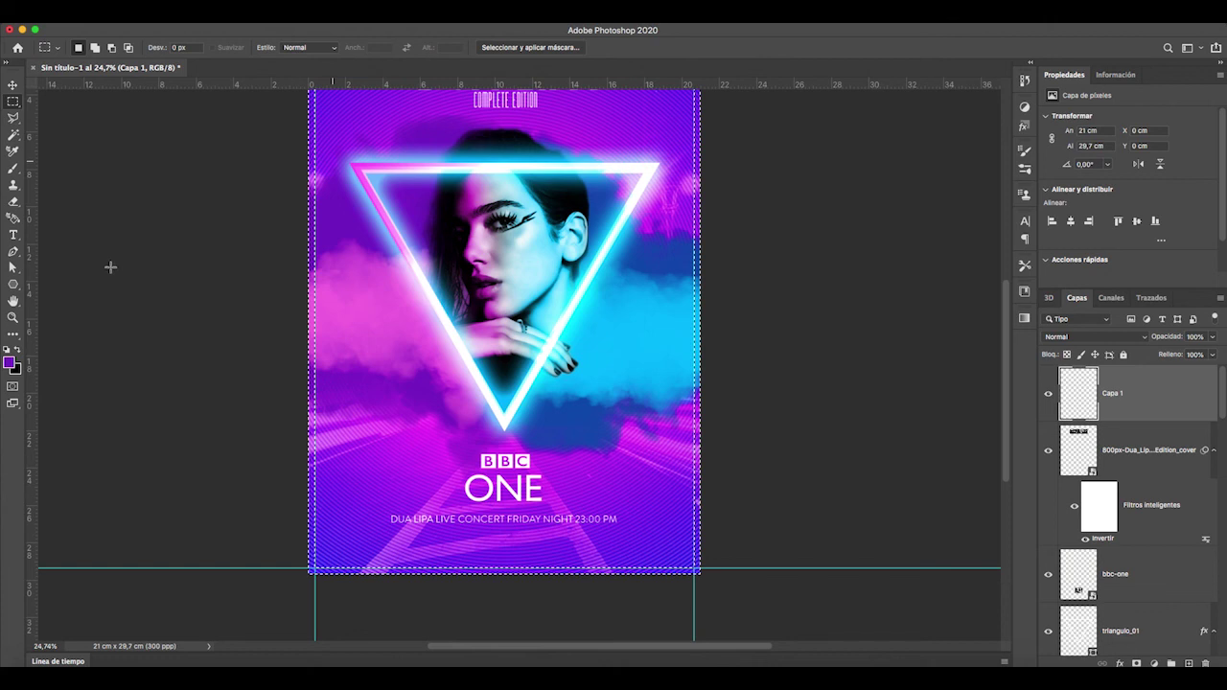
# Set up the Gradient tool with a gradient from cyan #00f6ff to a more saturated magenta at the 100% stop.
pyautogui.press('i')
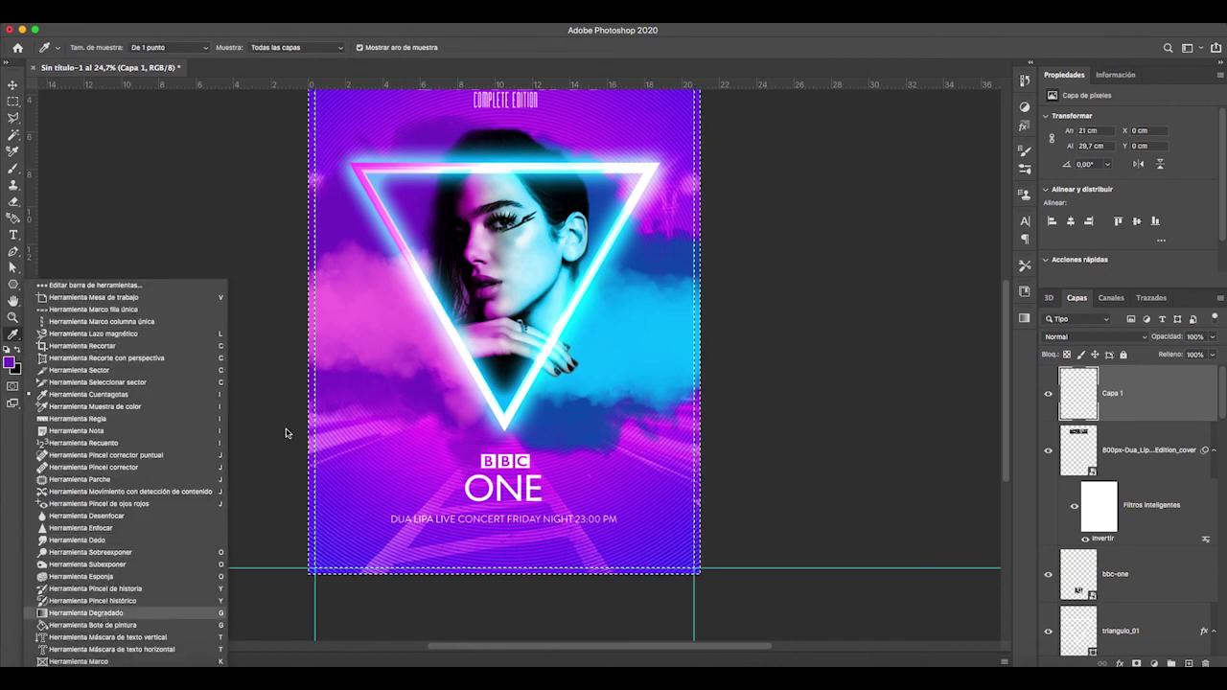
pyautogui.click(85, 612)
pyautogui.click(96, 47)
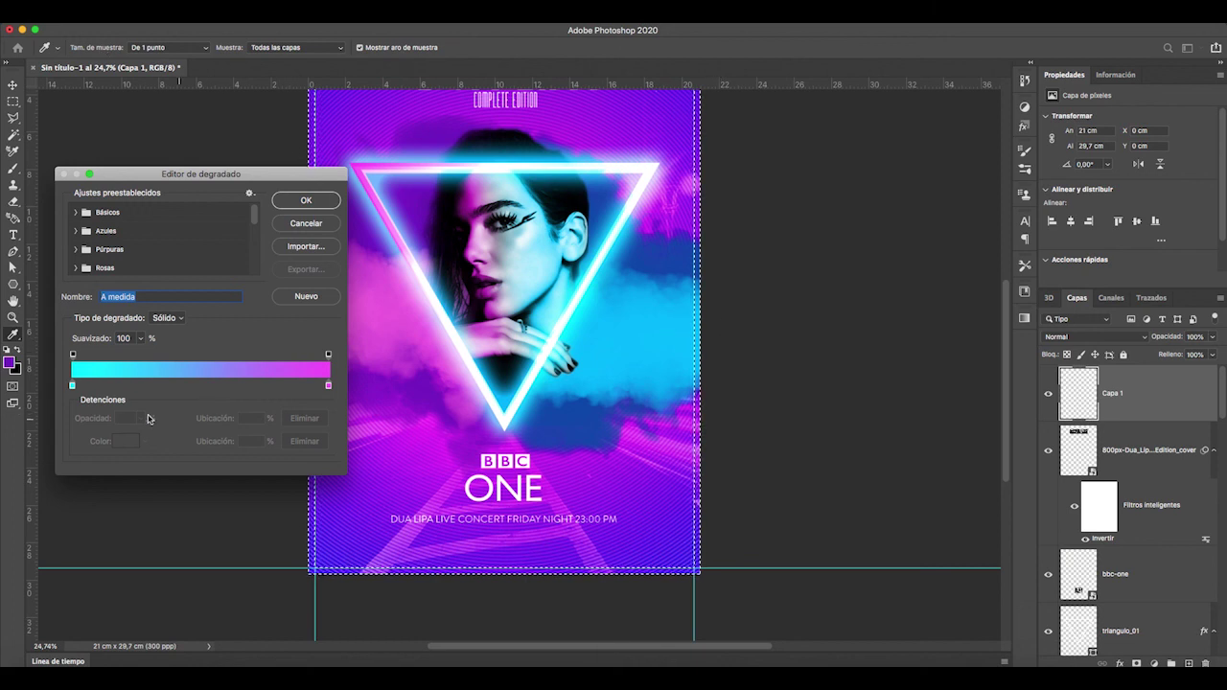
pyautogui.click(73, 386)
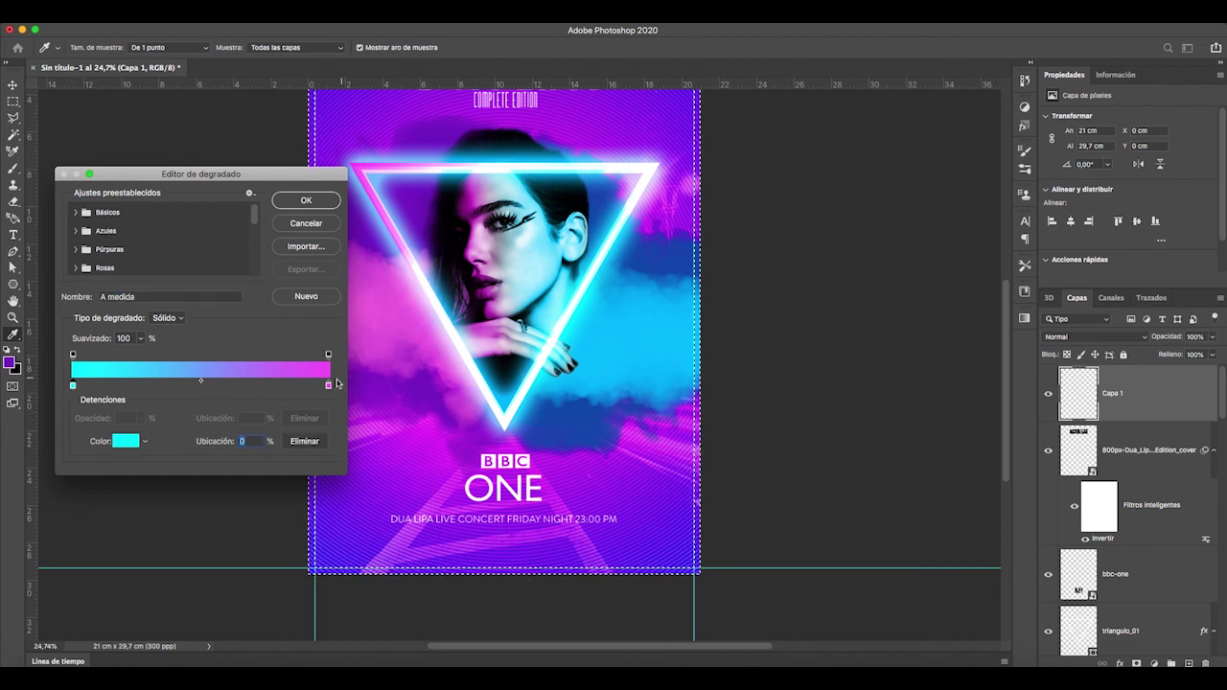
pyautogui.click(124, 442)
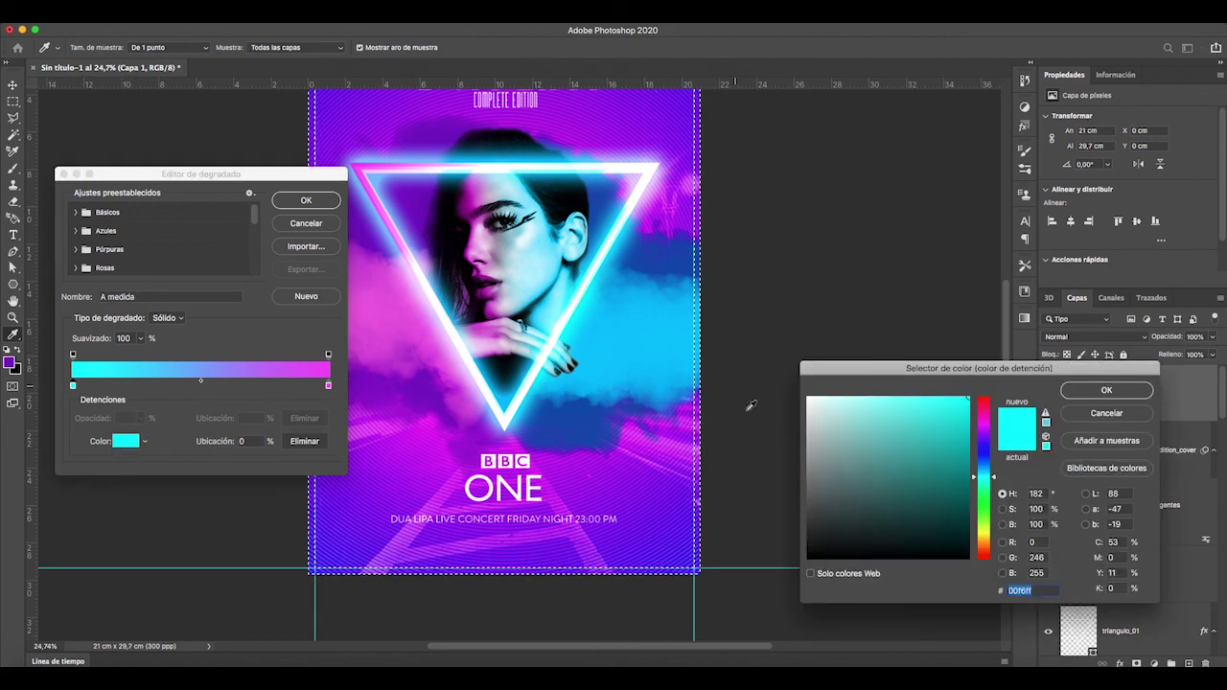
pyautogui.click(1104, 390)
pyautogui.click(329, 386)
pyautogui.click(124, 443)
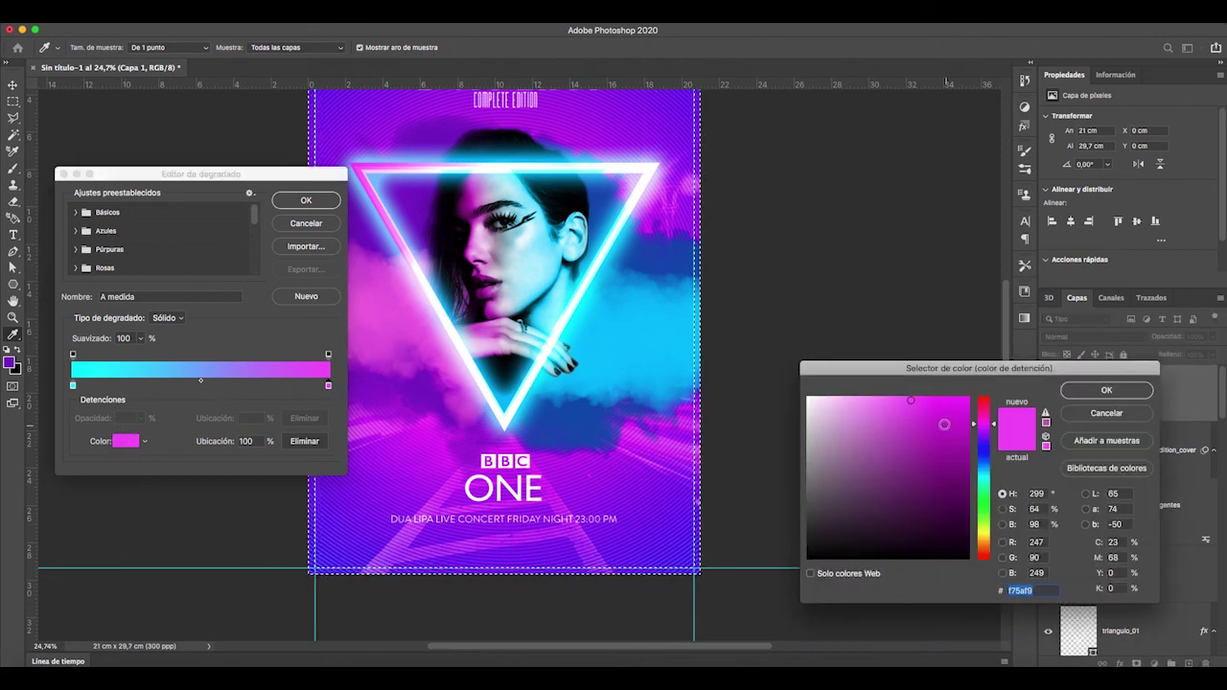
pyautogui.moveTo(911, 400); pyautogui.dragTo(961, 406)
pyautogui.click(1115, 394)
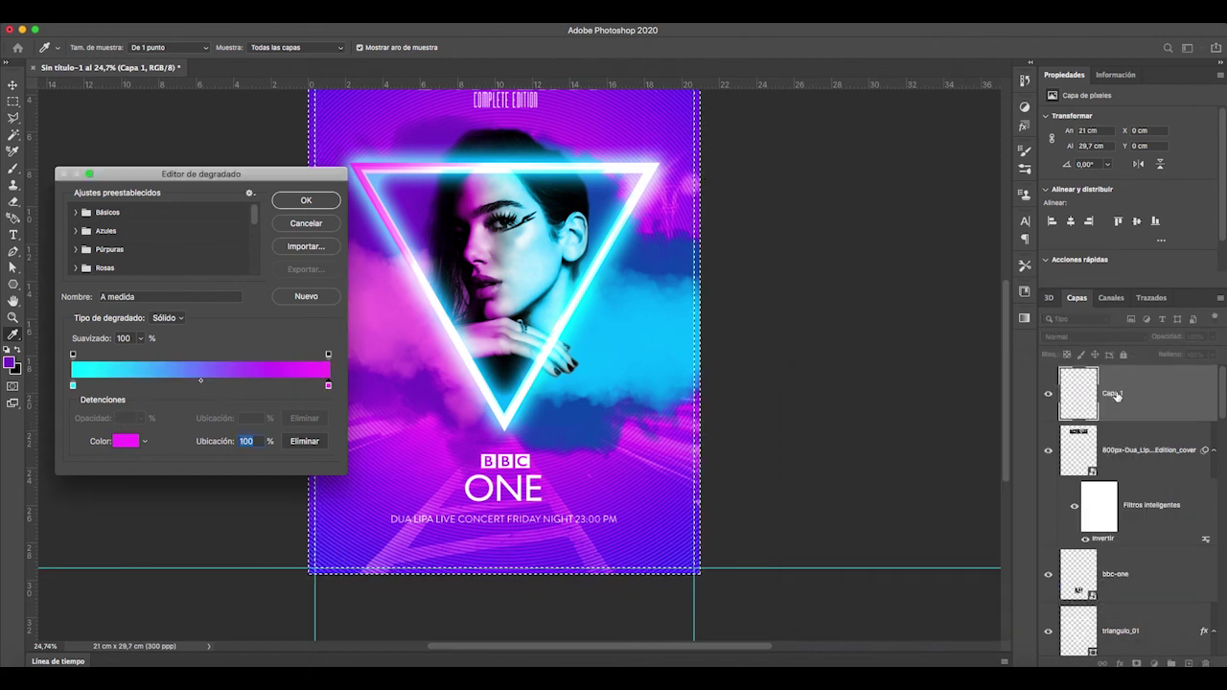
pyautogui.click(305, 201)
# Fill the border selection with the radial gradient, running from cyan at the poster's lower-right corner to magenta at its upper-left corner.
pyautogui.scroll(2, 664, 534)
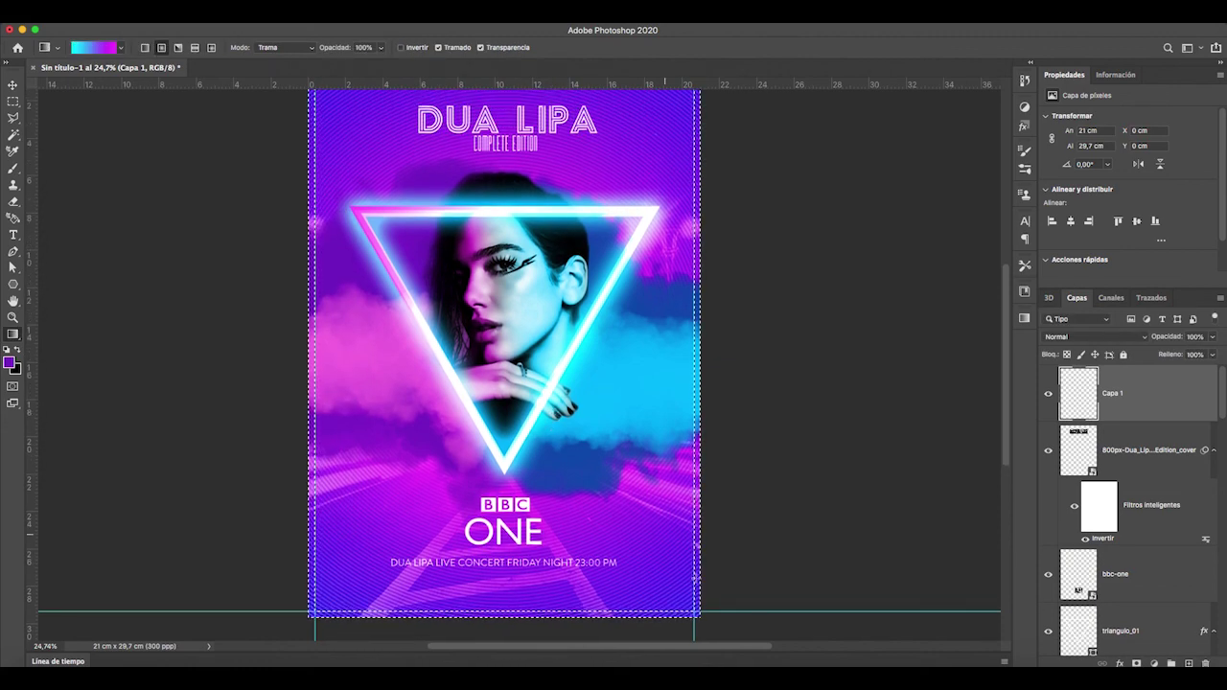
pyautogui.moveTo(544, 398); pyautogui.dragTo(310, 216)
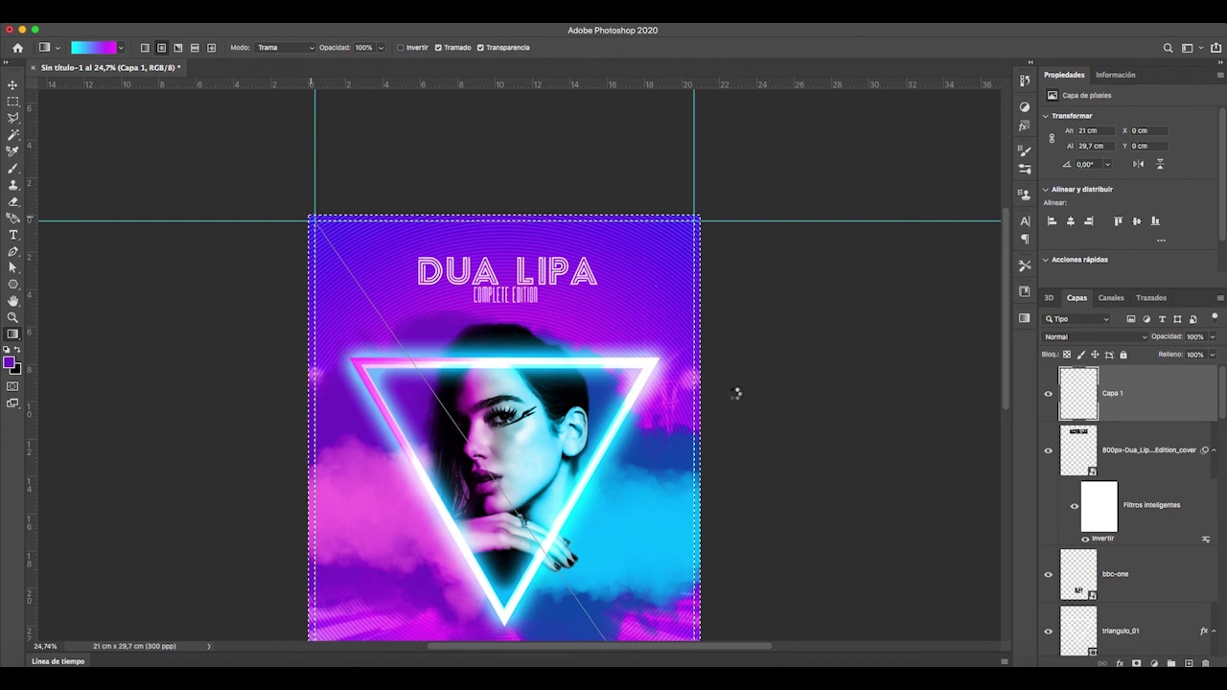
pyautogui.scroll(-9, 732, 391)
pyautogui.scroll(4, 732, 391)
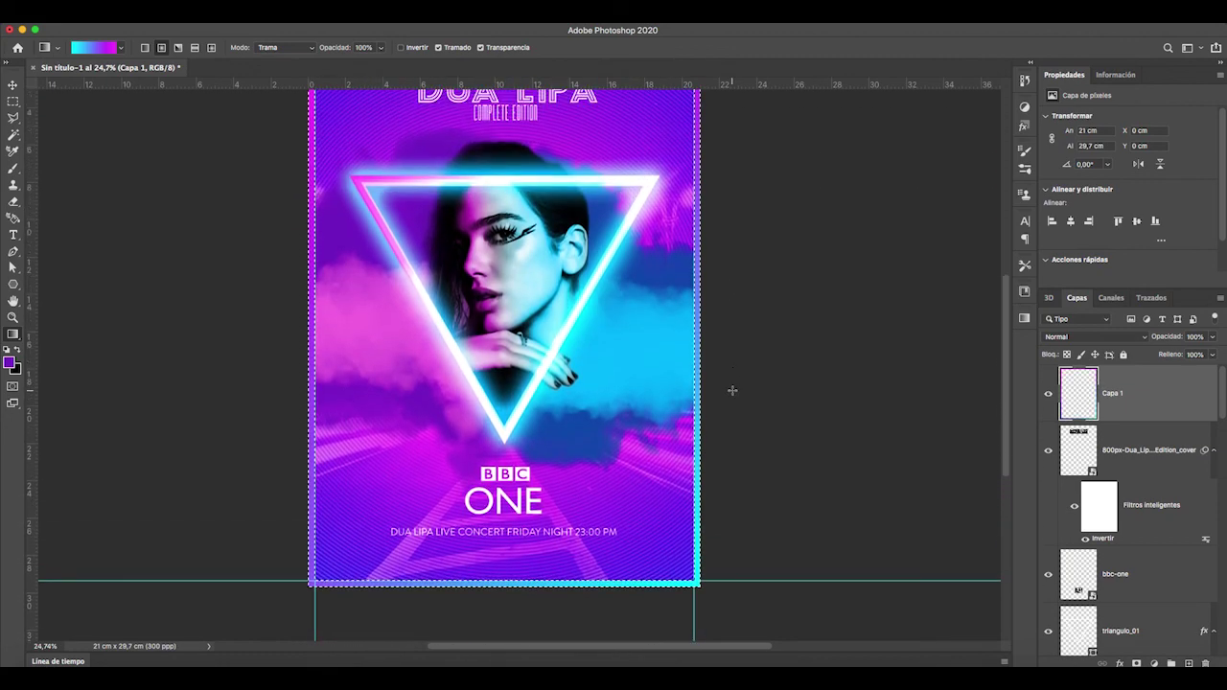
# Clear the border selection and remove all four guides from the poster.
pyautogui.scroll(3, 733, 391)
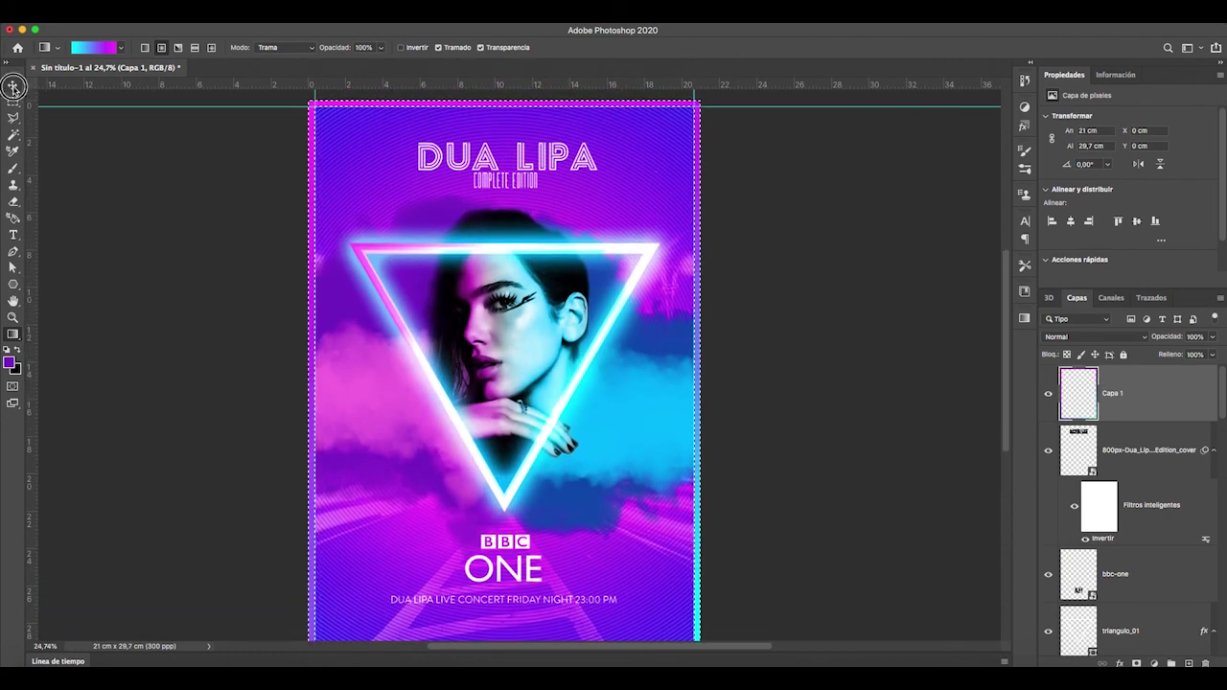
pyautogui.click(13, 87)
pyautogui.moveTo(695, 96); pyautogui.dragTo(26, 99)
pyautogui.moveTo(314, 99); pyautogui.dragTo(15, 94)
pyautogui.click(312, 13)
pyautogui.click(323, 43)
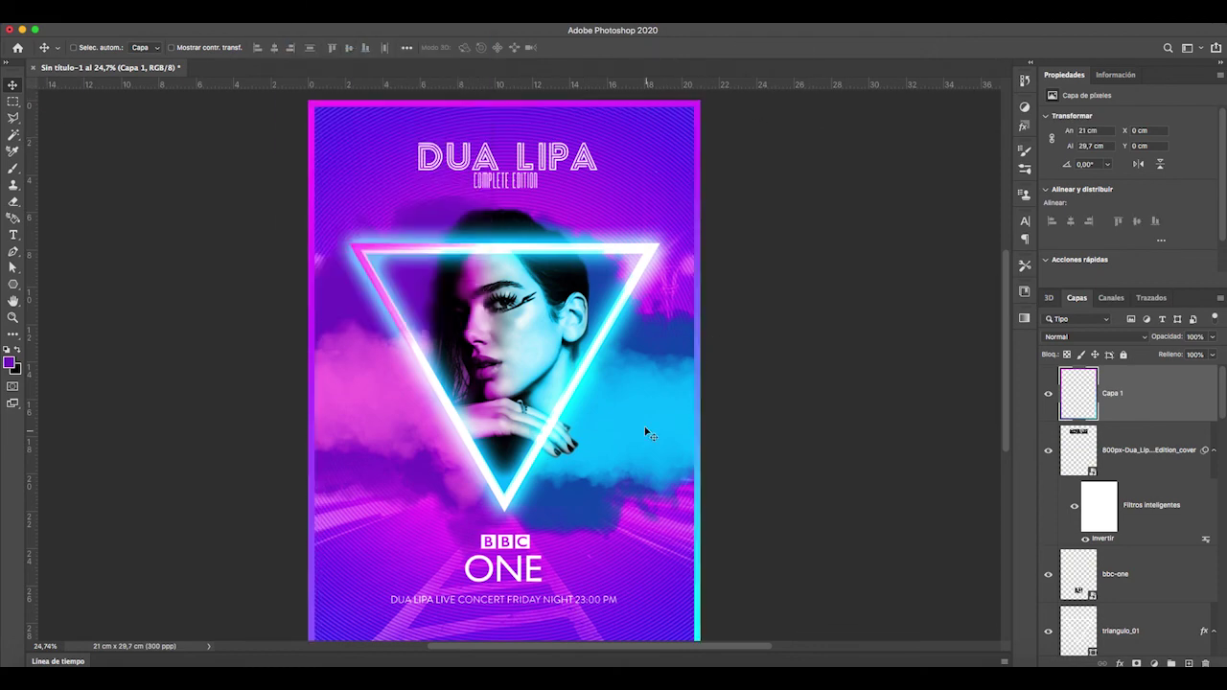
pyautogui.press('z')
pyautogui.press('super+0')
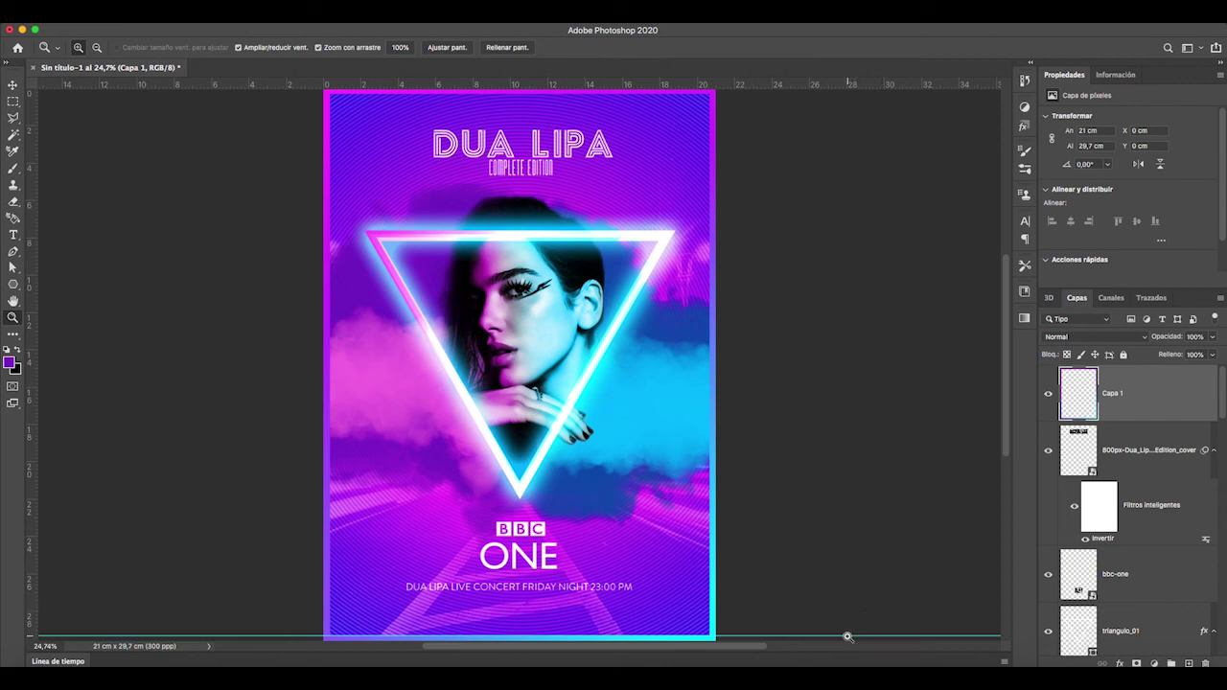
pyautogui.press('v')
pyautogui.moveTo(840, 635); pyautogui.dragTo(842, 83)
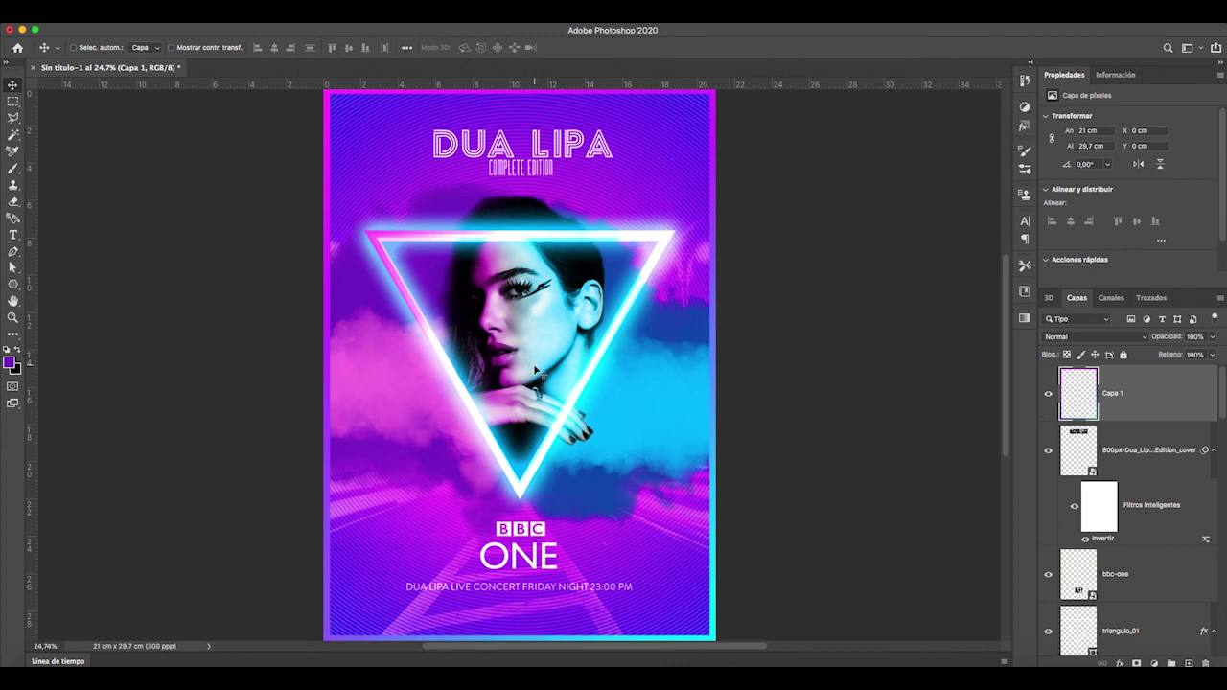
# Examine the finished poster up close, checking the title, portrait, neon triangle, smoke and gradient border, and return to the full view.
pyautogui.press('z')
pyautogui.click(512, 367)
pyautogui.click(512, 367)
pyautogui.click(512, 367)
pyautogui.click(512, 367)
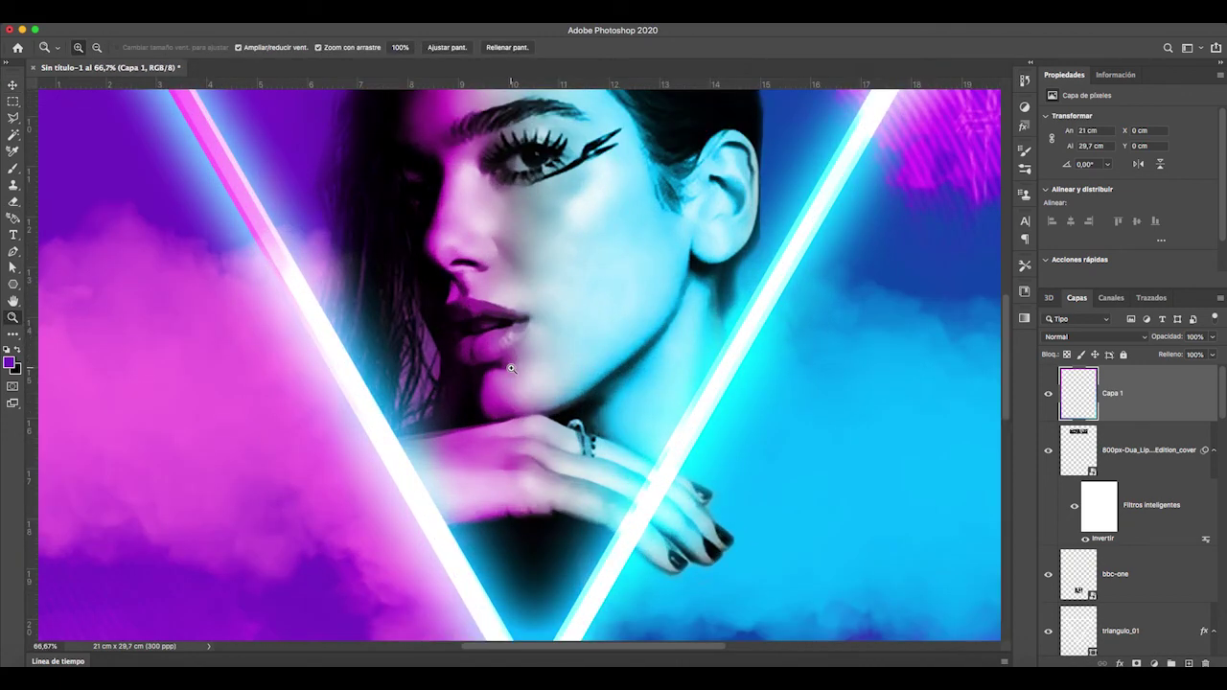
pyautogui.scroll(4, 511, 368)
pyautogui.scroll(6, 571, 368)
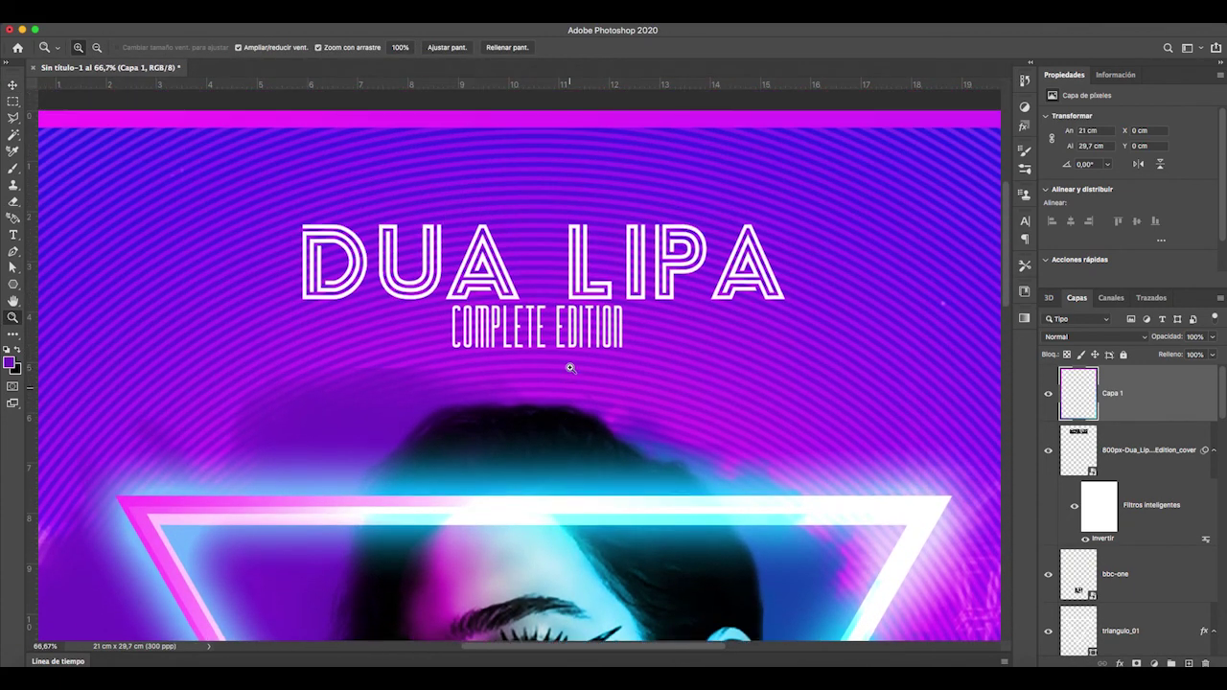
pyautogui.scroll(-3, 570, 368)
pyautogui.scroll(-10, 565, 369)
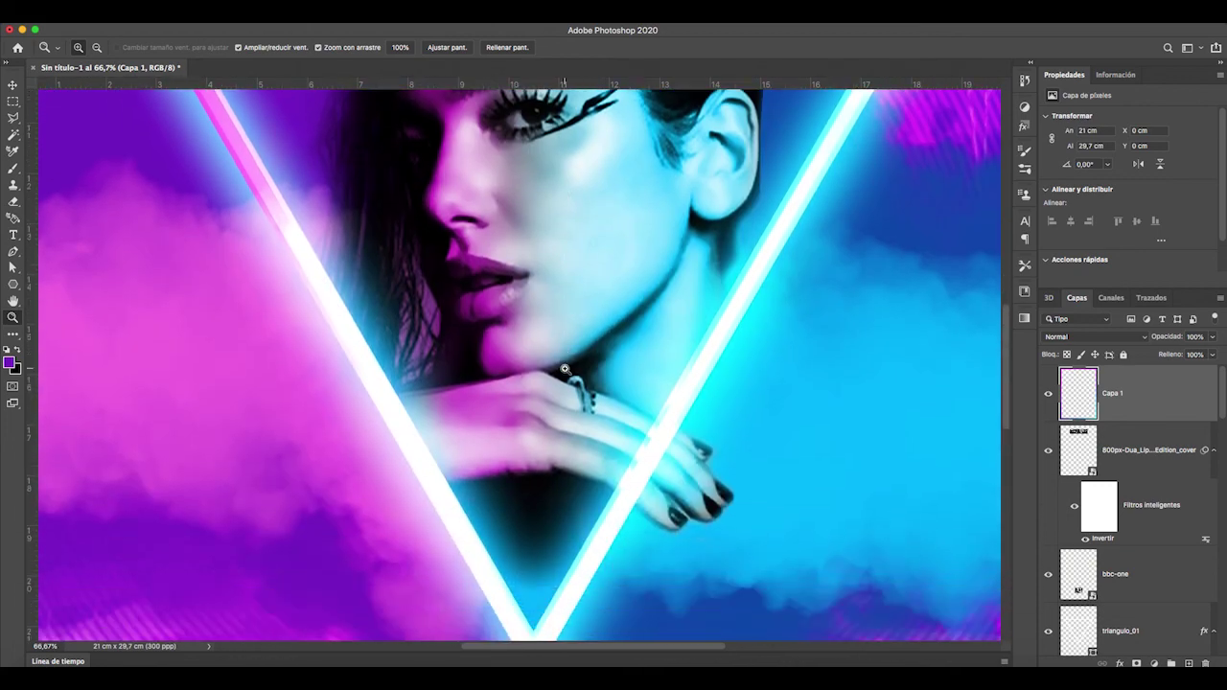
pyautogui.scroll(-3, 564, 369)
pyautogui.hscroll(4, 565, 369)
pyautogui.scroll(4, 565, 369)
pyautogui.hscroll(-2, 566, 369)
pyautogui.scroll(10, 565, 369)
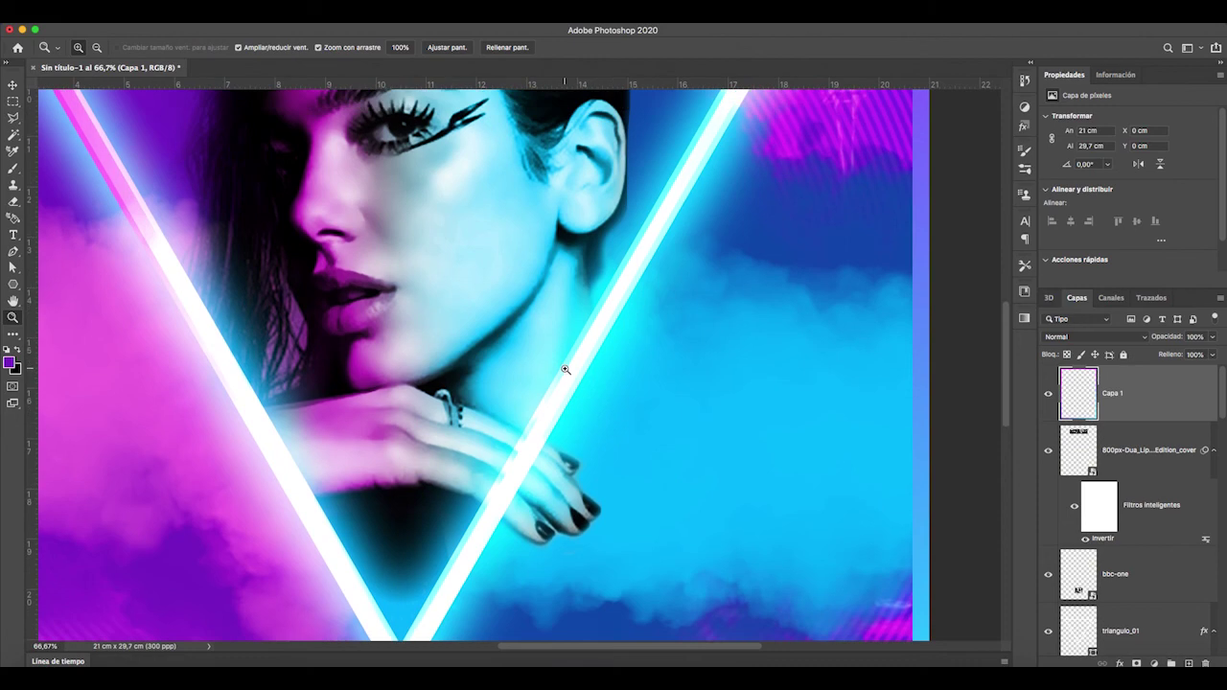
pyautogui.hscroll(-1, 565, 369)
pyautogui.scroll(4, 565, 368)
pyautogui.hscroll(-1, 565, 369)
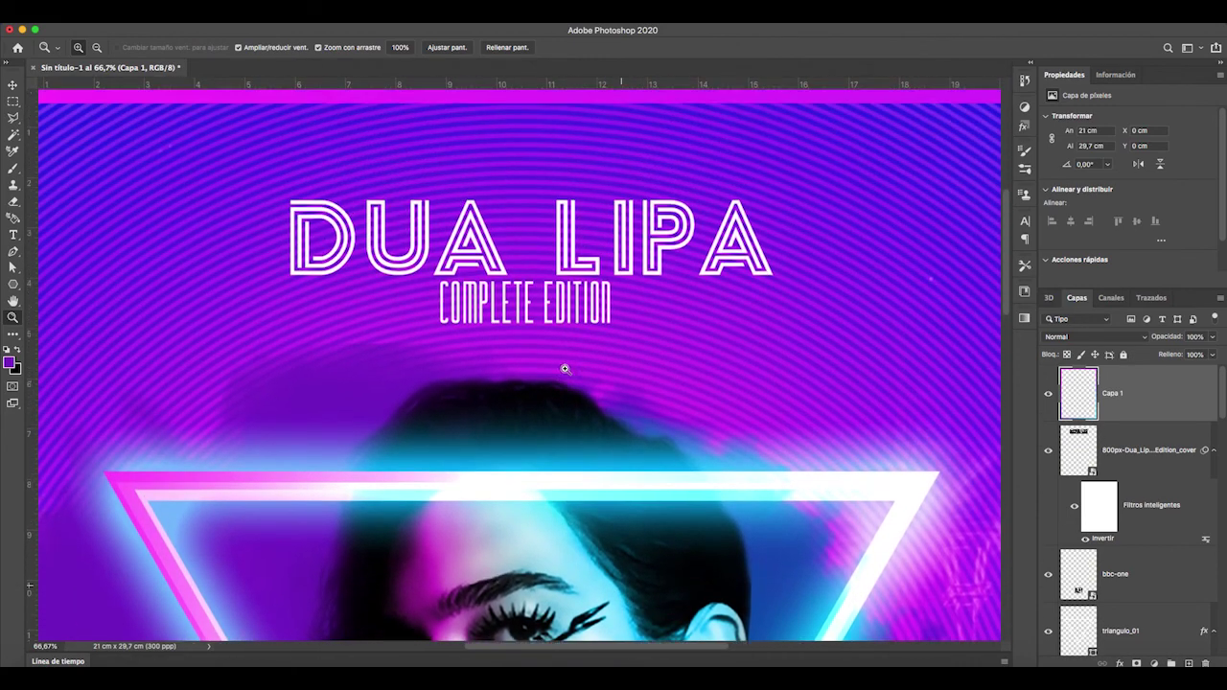
pyautogui.hscroll(-1, 565, 369)
pyautogui.scroll(-2, 564, 369)
pyautogui.hscroll(1, 564, 369)
pyautogui.scroll(-5, 565, 369)
pyautogui.hscroll(1, 565, 369)
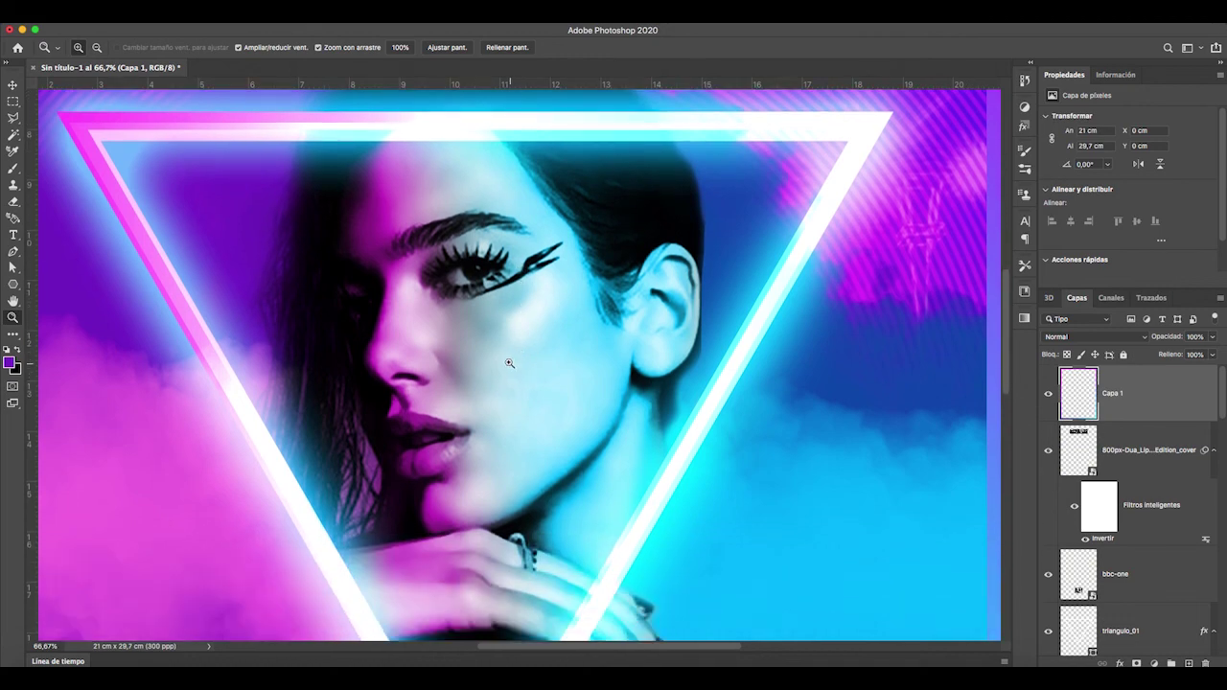
pyautogui.press('super+0')
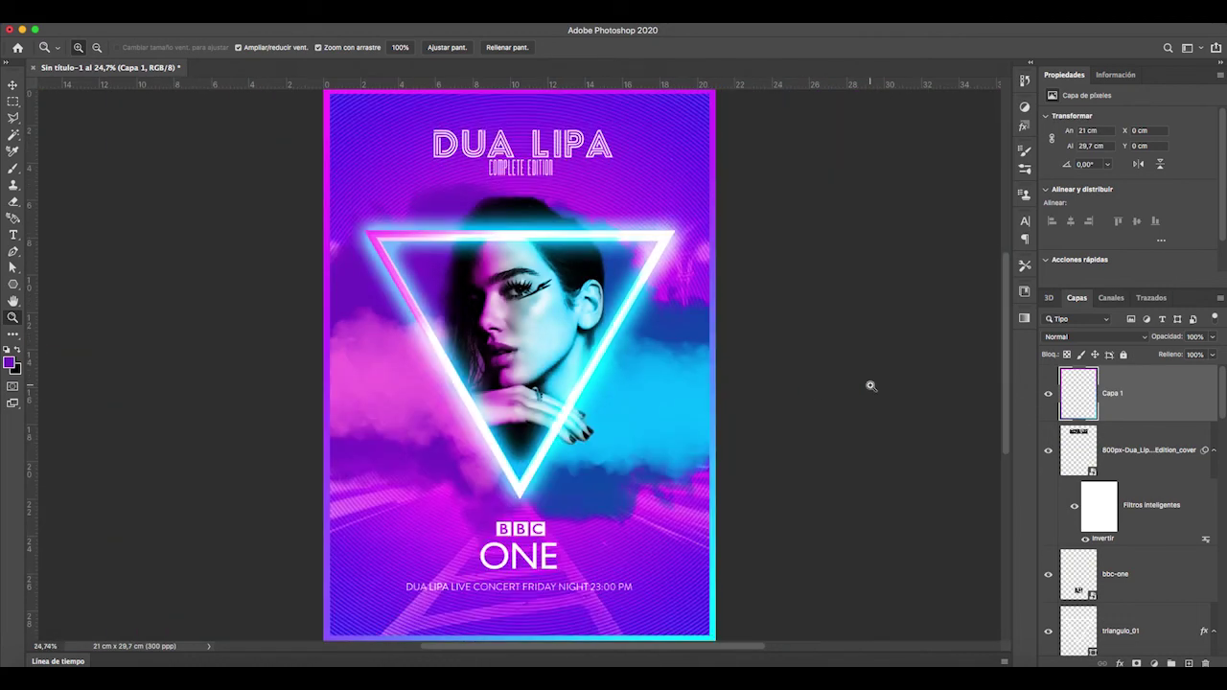